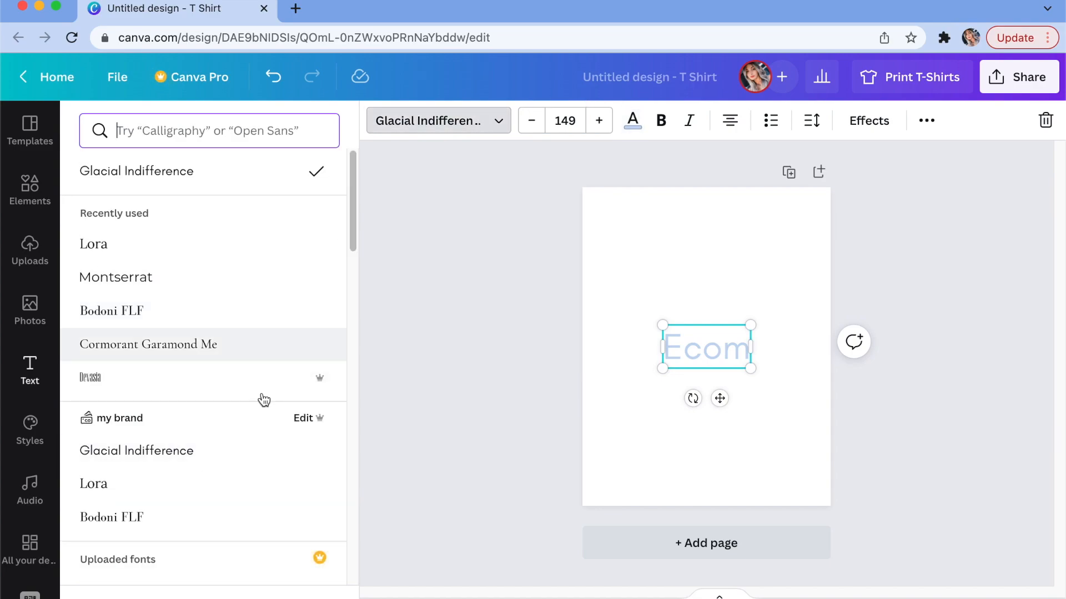
# Try Lora on the "Ecom" text, set its font to Bodoni FLF from the brand fonts, and open the design styles
pyautogui.click(174, 489)
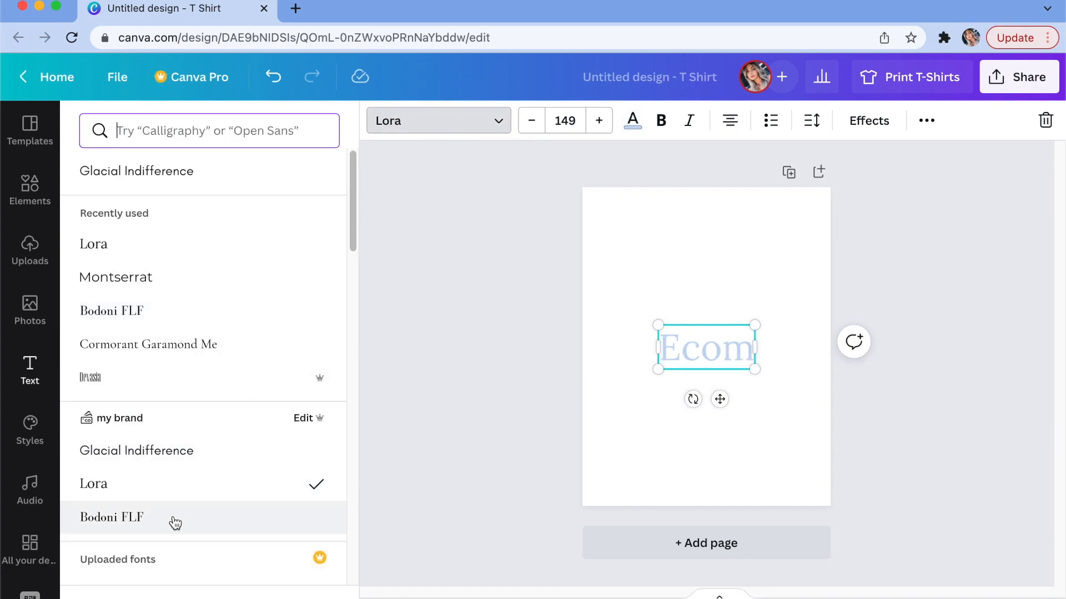
pyautogui.click(175, 523)
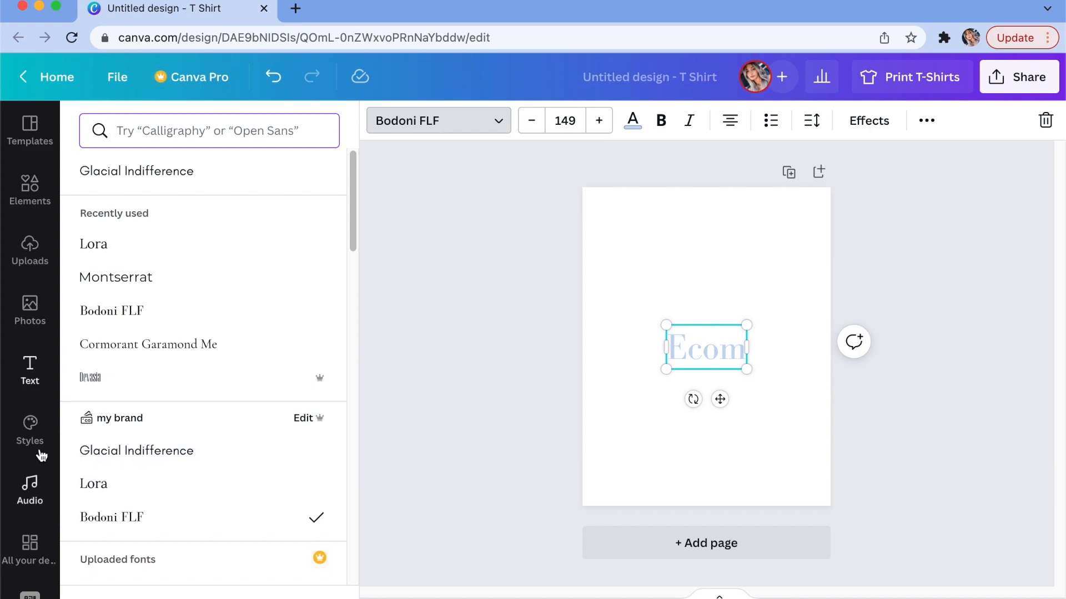
pyautogui.click(34, 427)
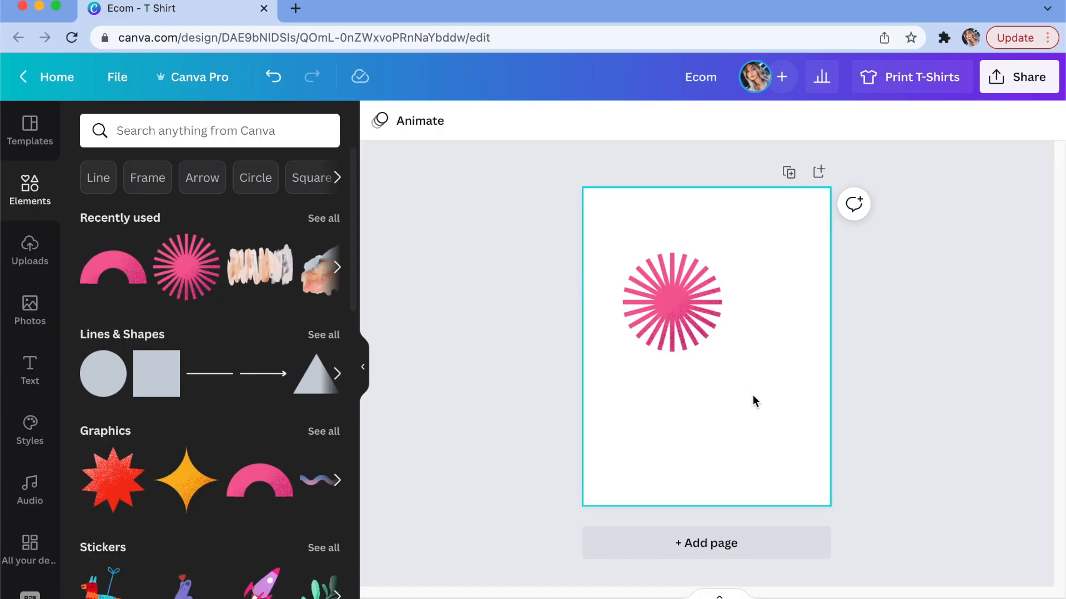
# Try the page alignments on the pink starburst graphic, ending with it aligned left and at the vertical middle
pyautogui.click(672, 310)
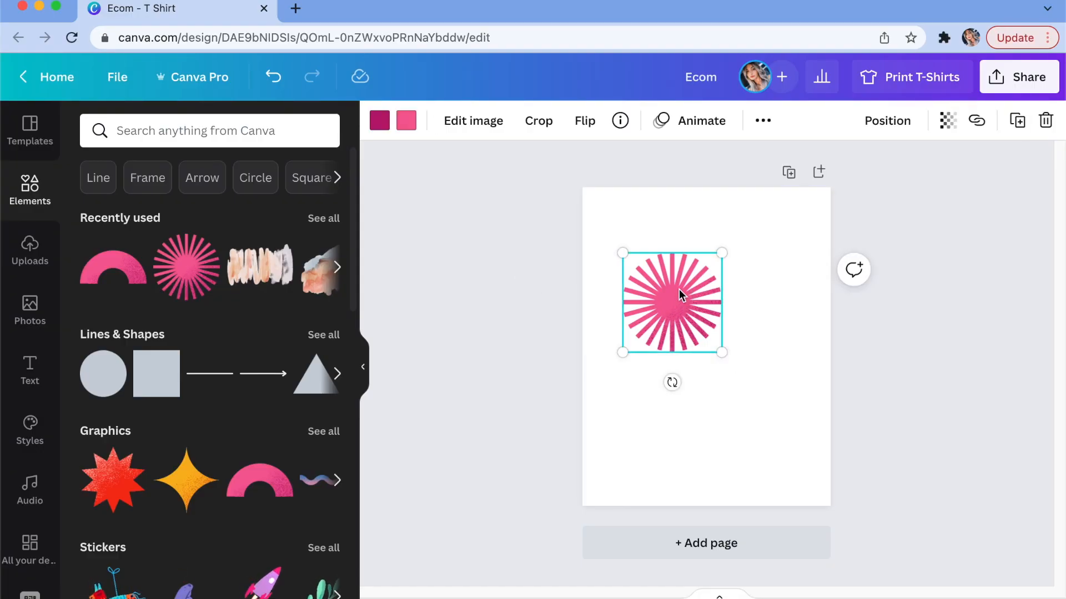
pyautogui.click(894, 130)
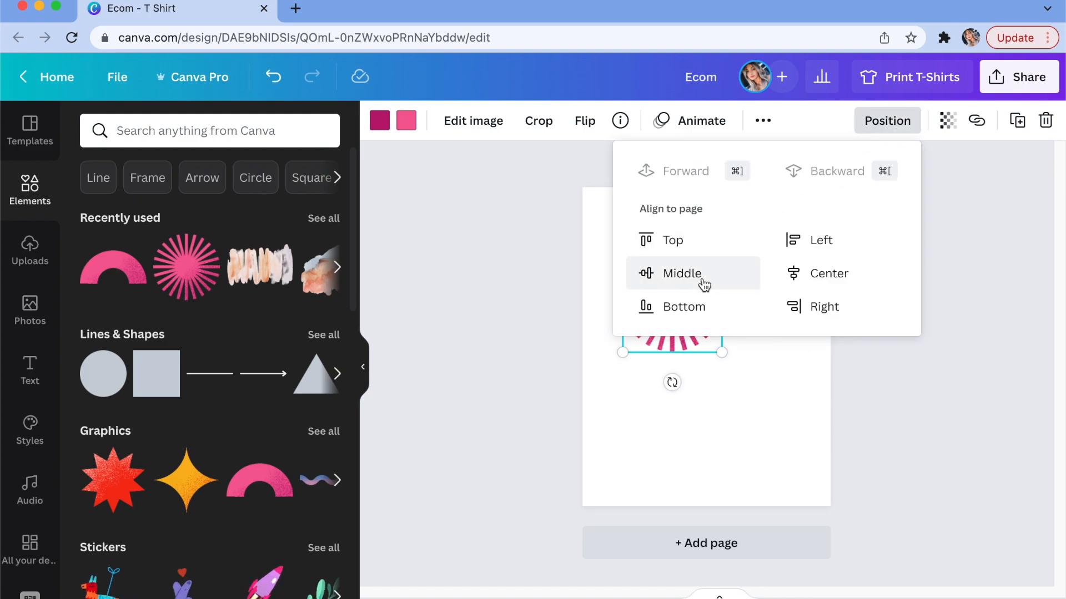
pyautogui.click(658, 275)
pyautogui.click(824, 305)
pyautogui.click(828, 275)
pyautogui.click(828, 238)
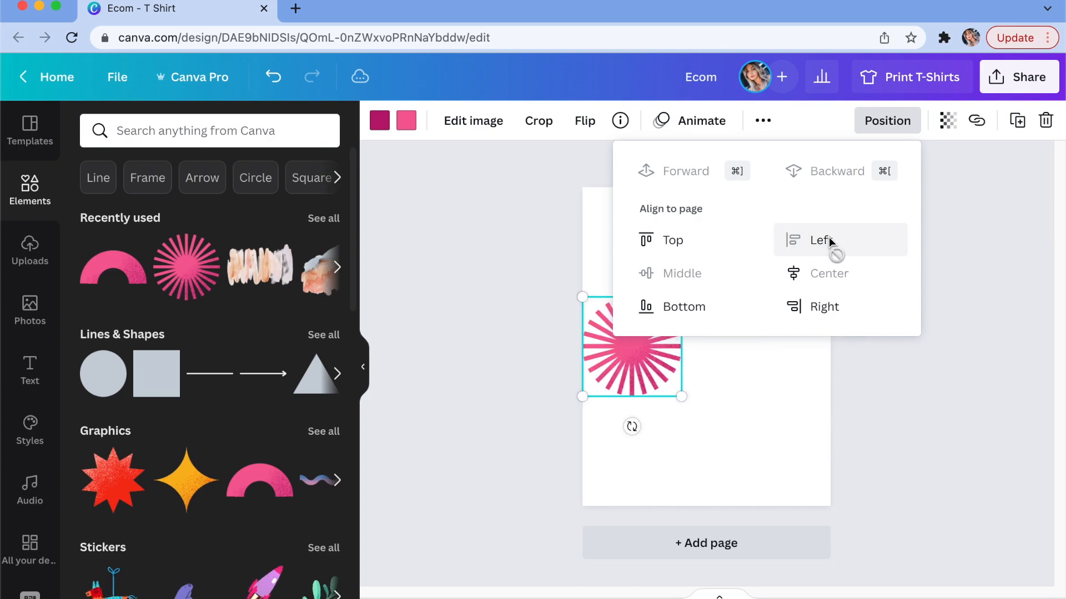
pyautogui.click(703, 303)
pyautogui.click(695, 244)
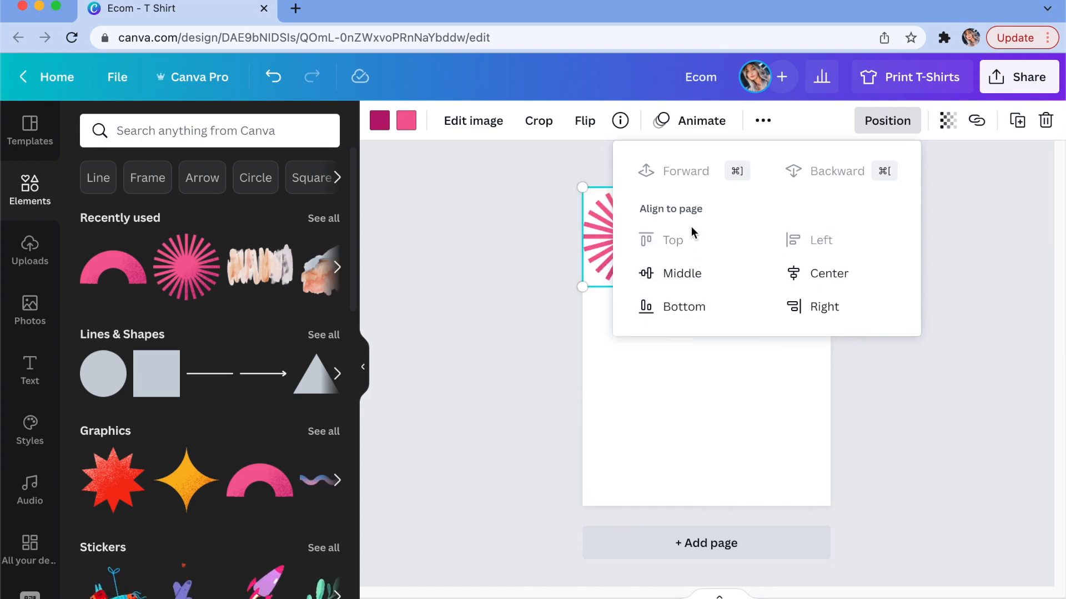
pyautogui.click(691, 272)
pyautogui.click(733, 415)
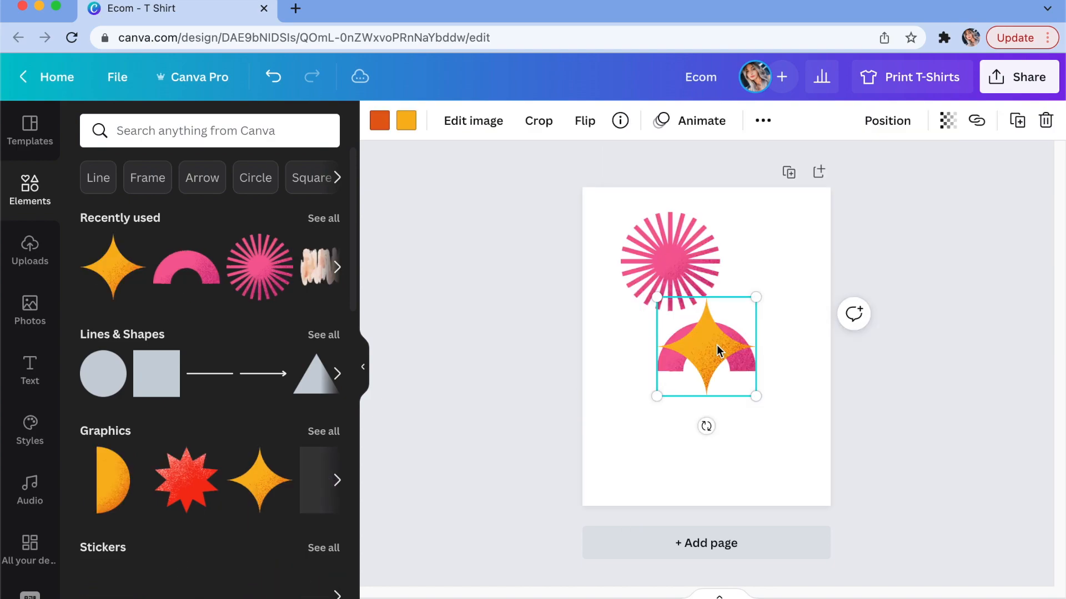
# Move the orange star to the right of the pink shapes and open the position options for all three graphics
pyautogui.moveTo(717, 345); pyautogui.dragTo(767, 299)
pyautogui.moveTo(606, 202); pyautogui.dragTo(798, 326)
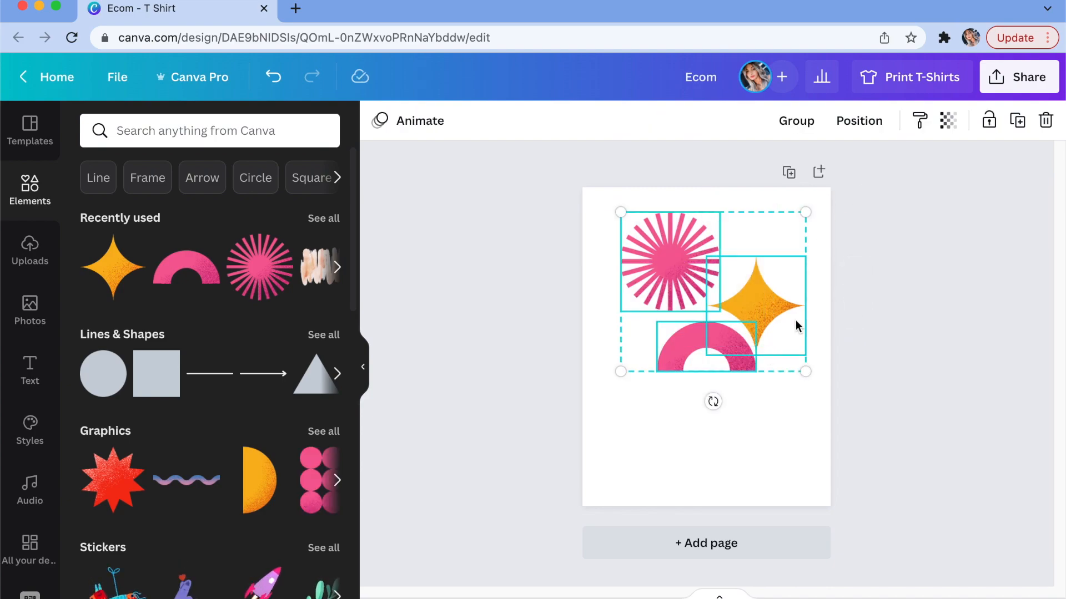
pyautogui.click(860, 121)
pyautogui.click(801, 466)
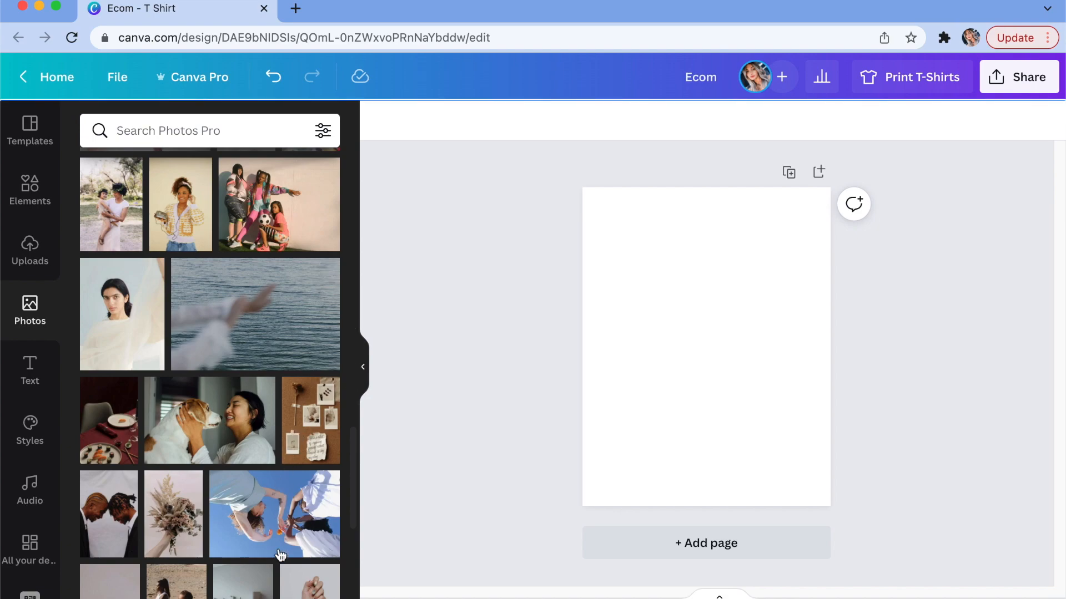
# Add the stock photo of two clasped hands to the page and remove its background
pyautogui.moveTo(354, 465); pyautogui.dragTo(354, 524)
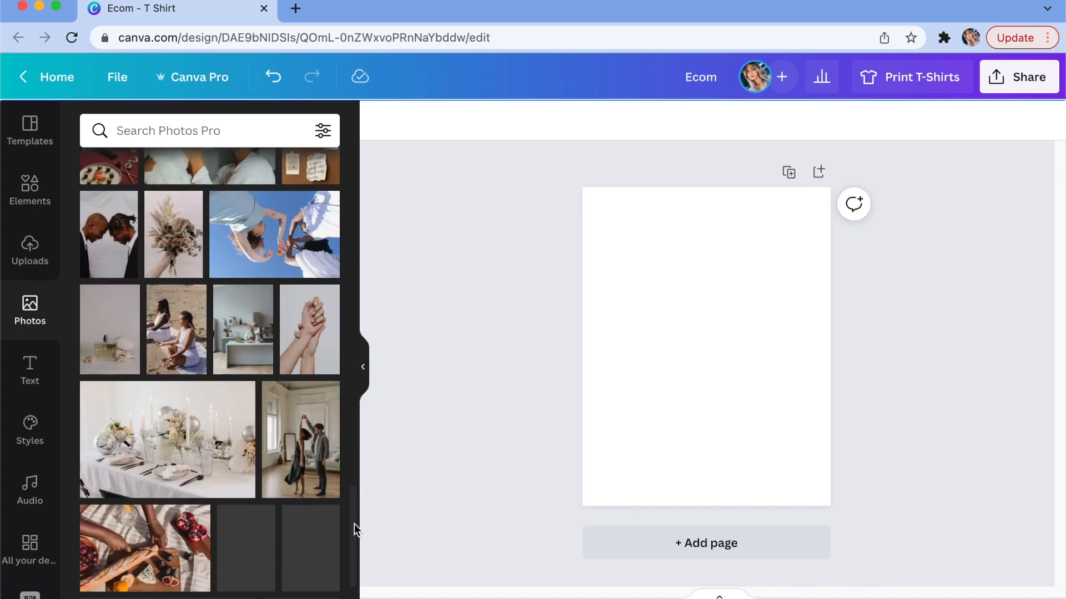
pyautogui.click(312, 332)
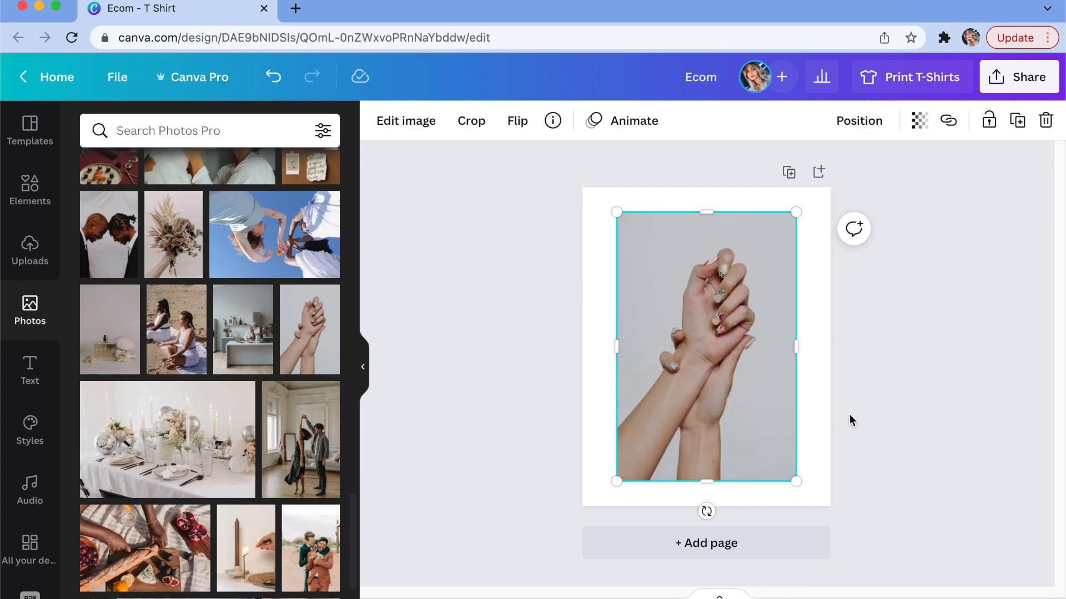
pyautogui.click(430, 120)
pyautogui.click(297, 266)
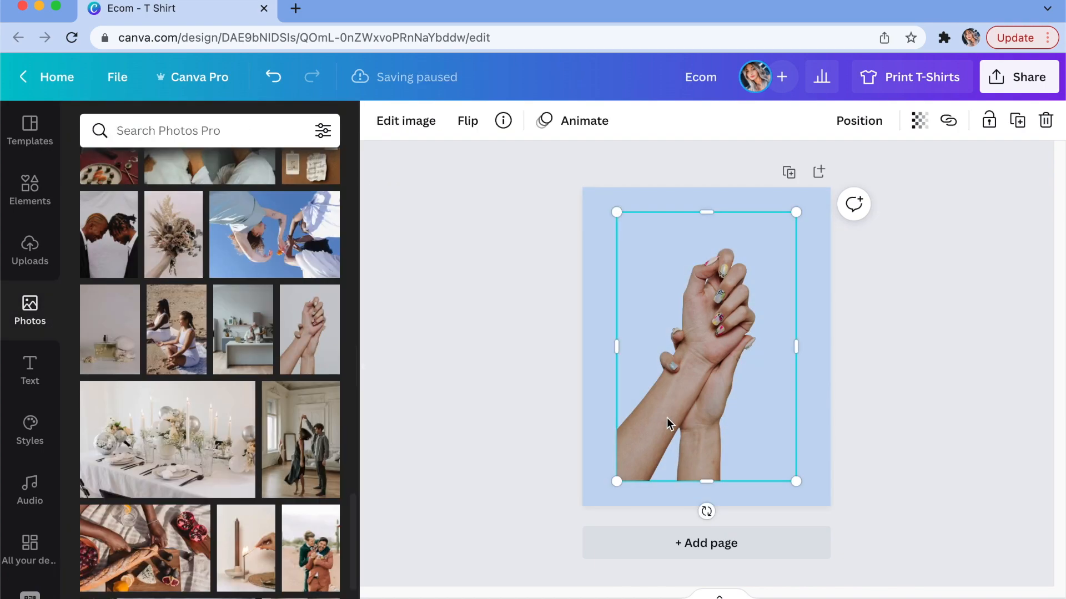
# Reposition the hands cutout on the blue page
pyautogui.moveTo(667, 417); pyautogui.dragTo(641, 438)
pyautogui.moveTo(753, 257); pyautogui.dragTo(788, 199)
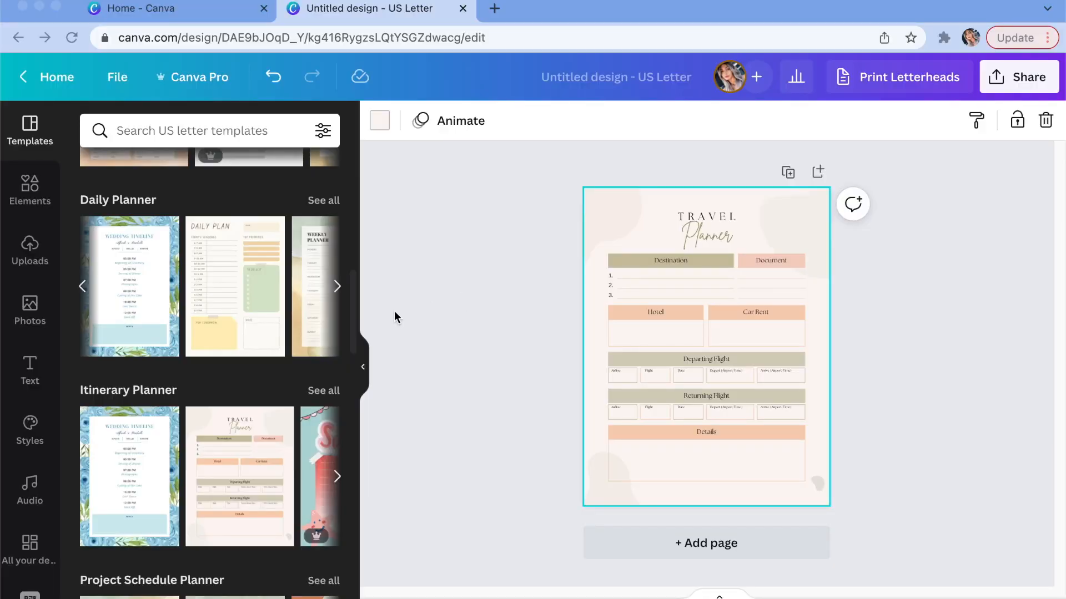
# Try the Sign Up, bachelorette itinerary and green Weekly Planner templates, and apply the watercolor Weekly Planner template to the page
pyautogui.scroll(-8, 354, 164)
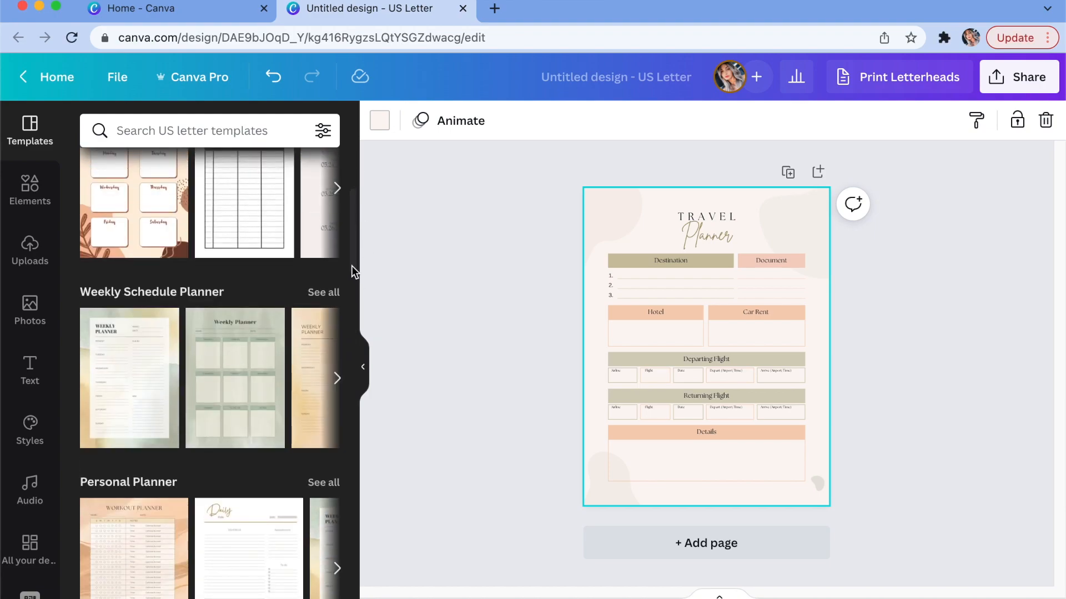
pyautogui.moveTo(351, 265); pyautogui.dragTo(351, 88)
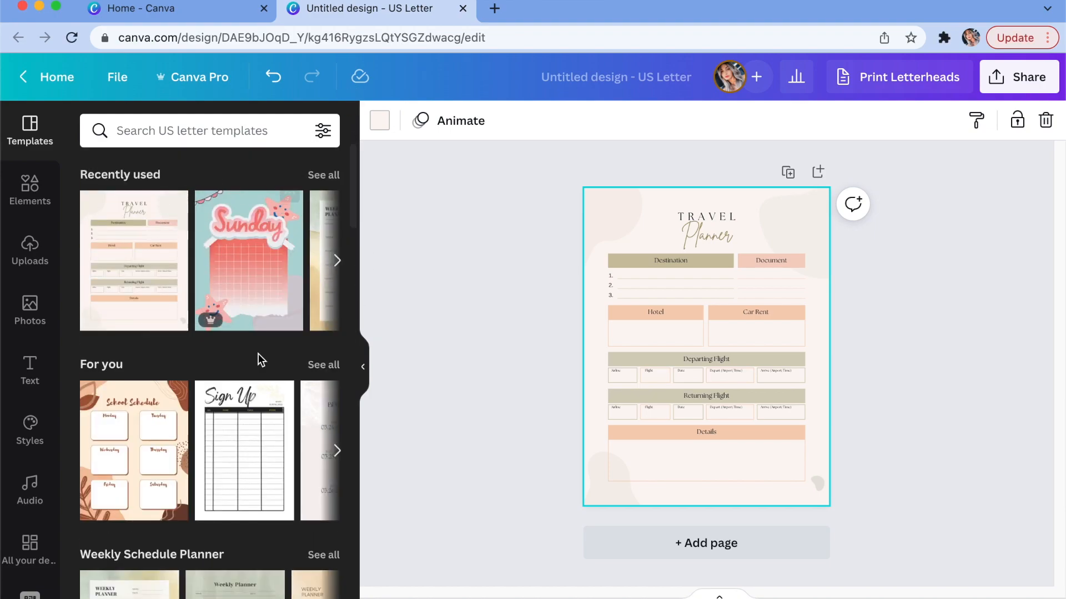
pyautogui.click(335, 261)
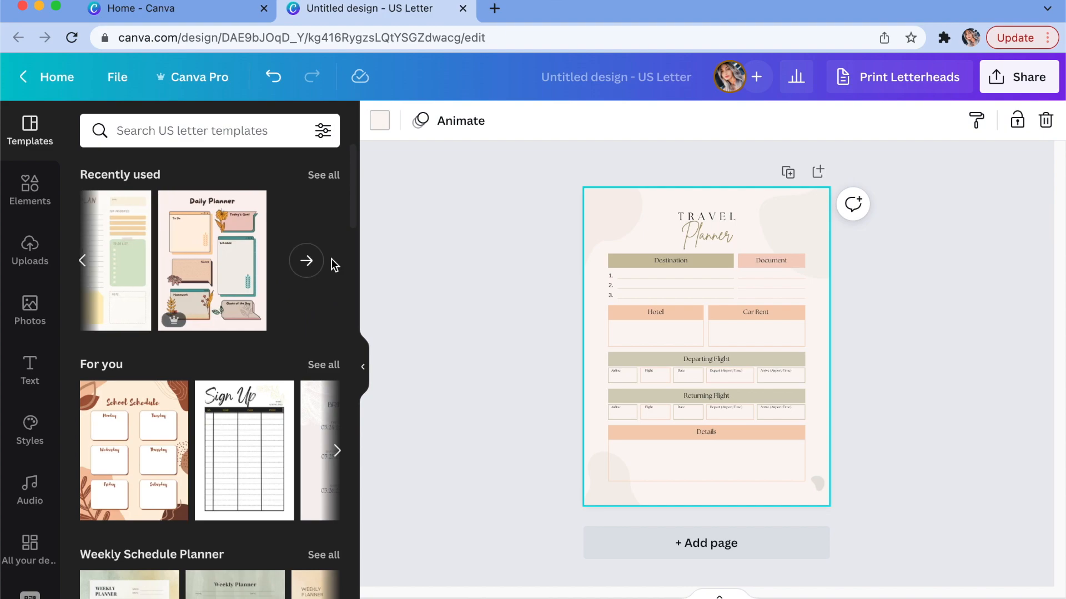
pyautogui.click(263, 460)
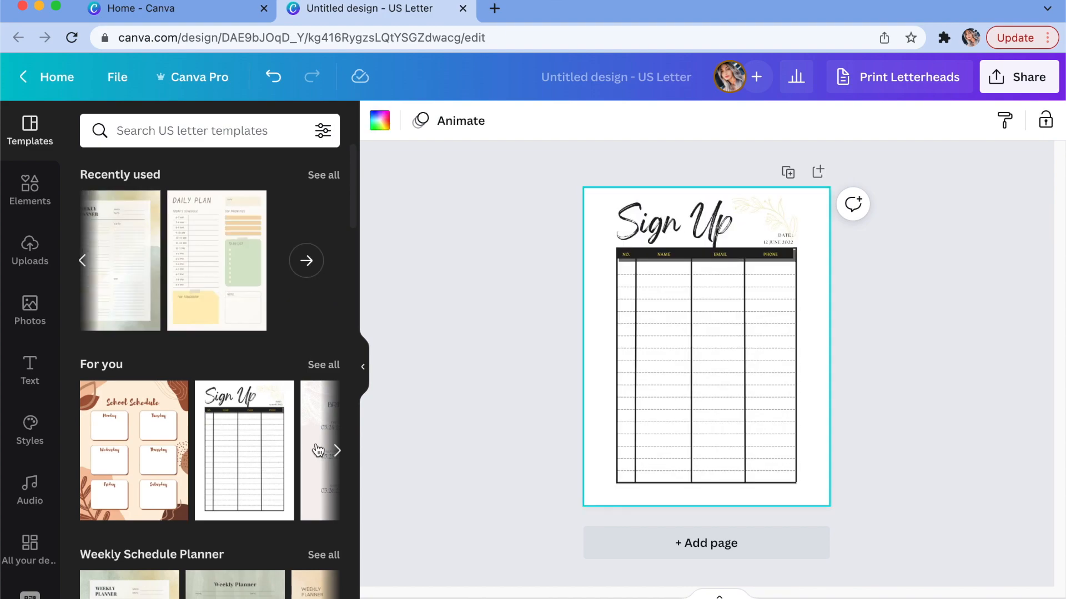
pyautogui.click(322, 452)
pyautogui.click(336, 451)
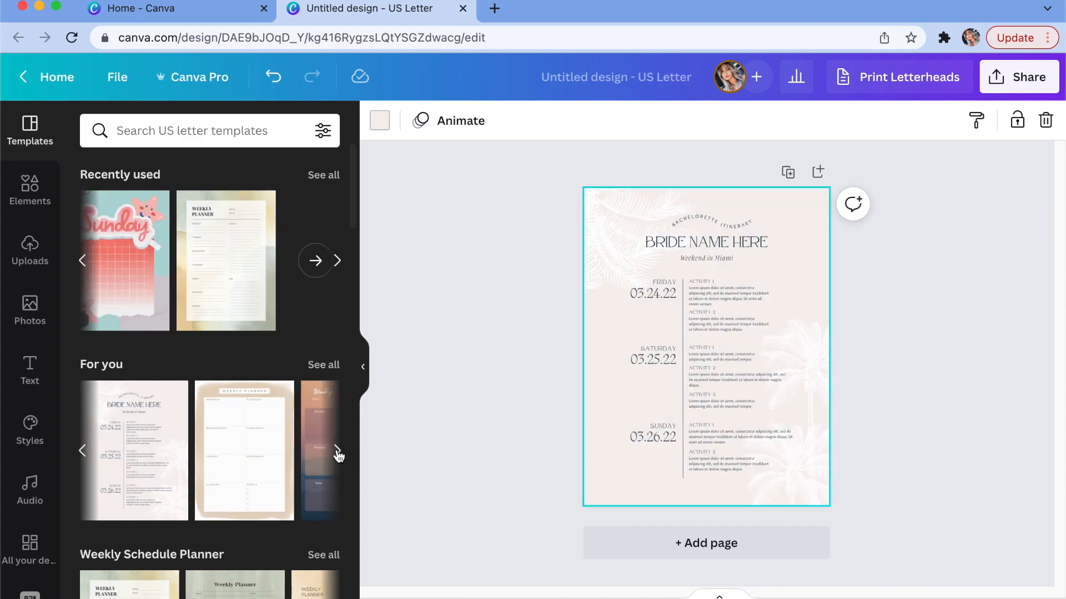
pyautogui.click(236, 589)
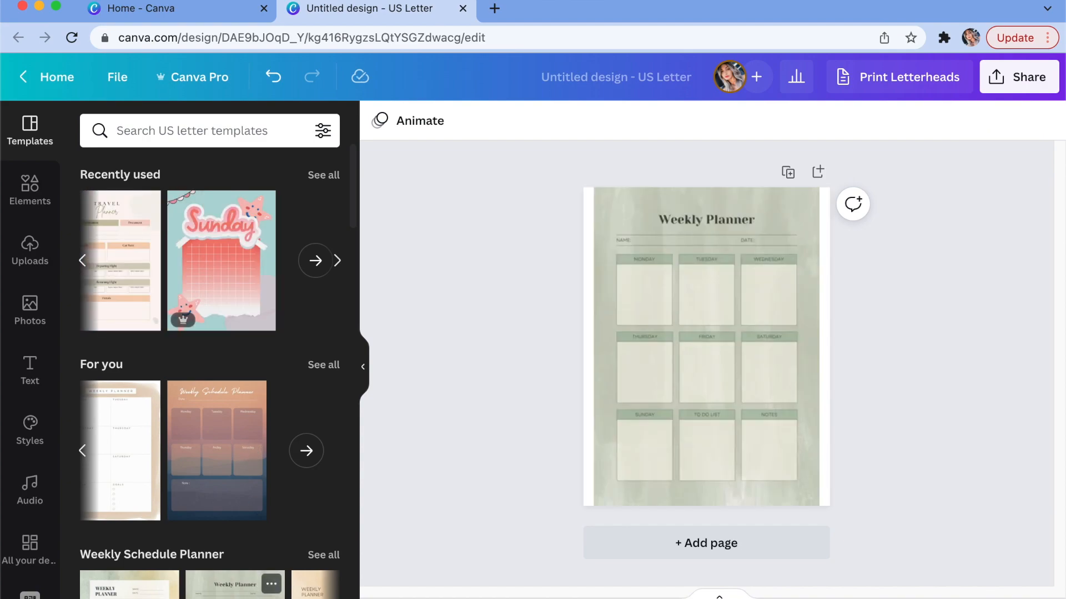
pyautogui.click(129, 588)
# Try the Horizon, Abys and Chunk Five styles on the weekly planner, and apply the Anton and Prompt Medium style
pyautogui.click(30, 430)
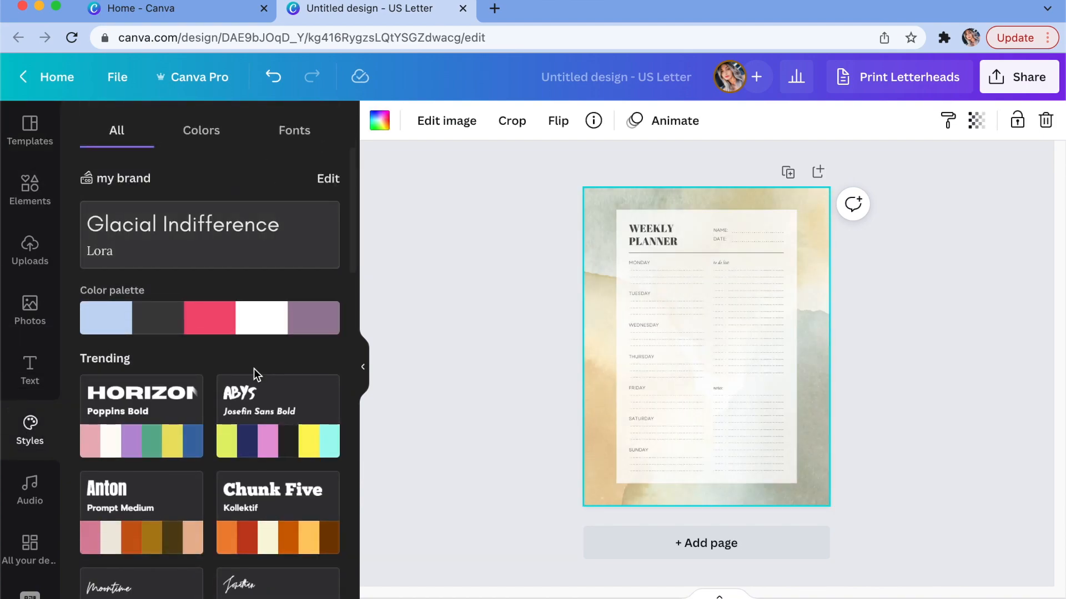
pyautogui.click(187, 430)
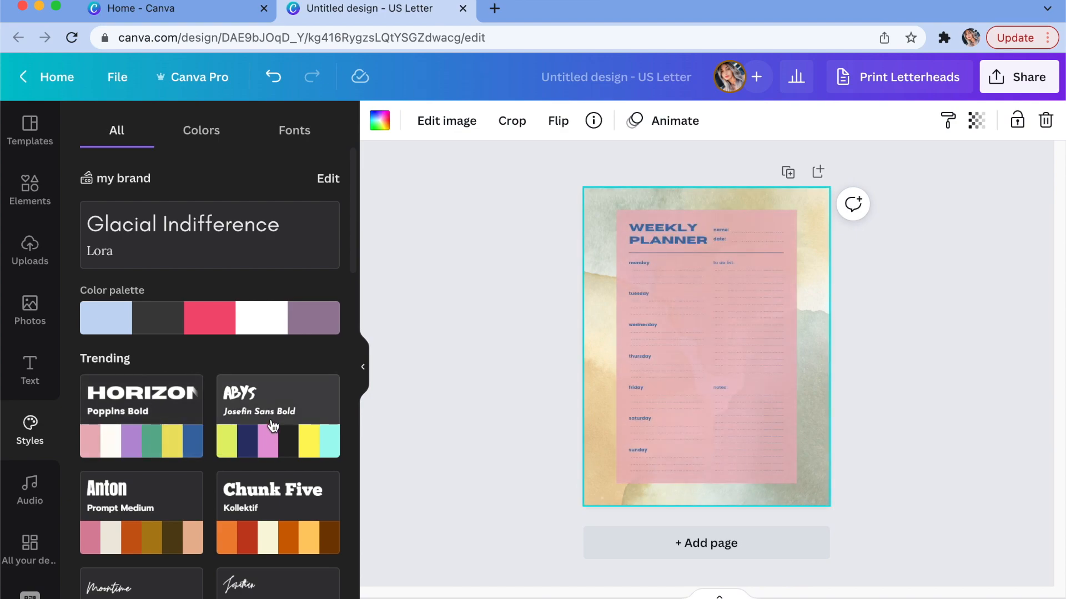
pyautogui.click(272, 426)
pyautogui.click(278, 543)
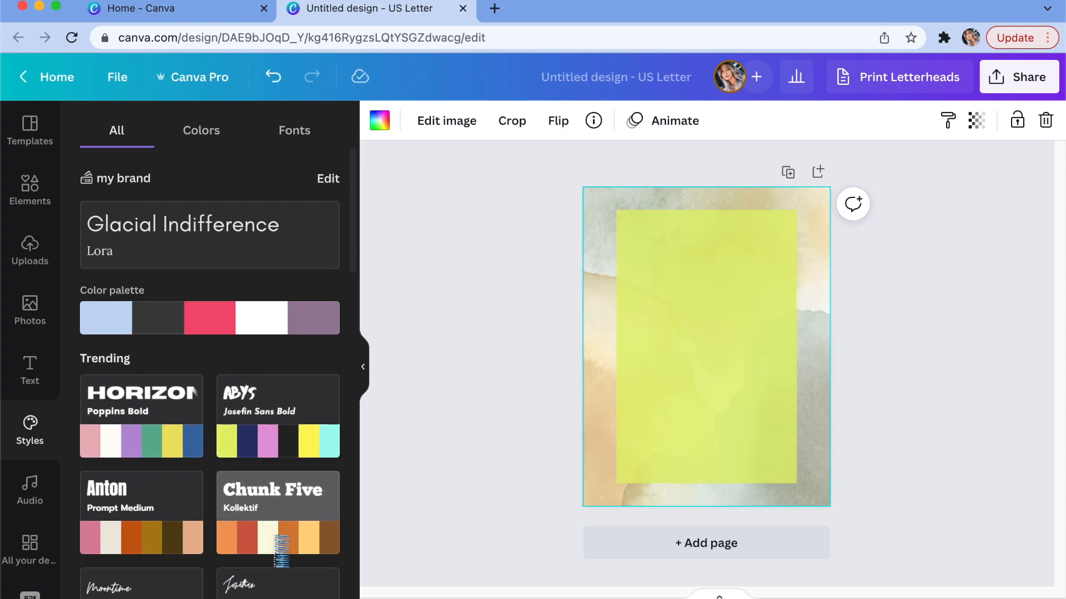
pyautogui.click(174, 549)
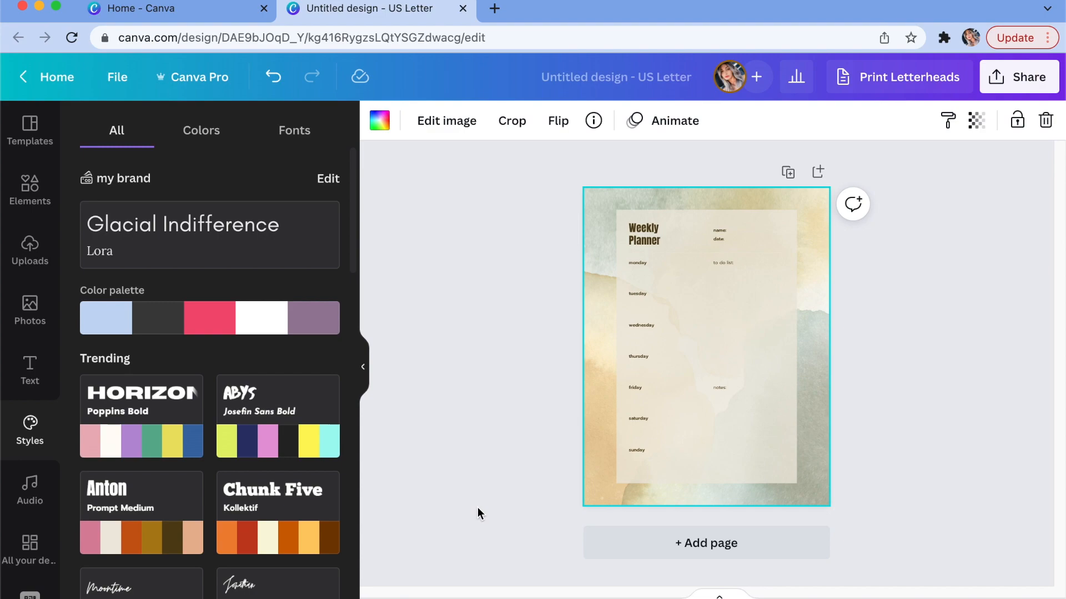
pyautogui.click(632, 409)
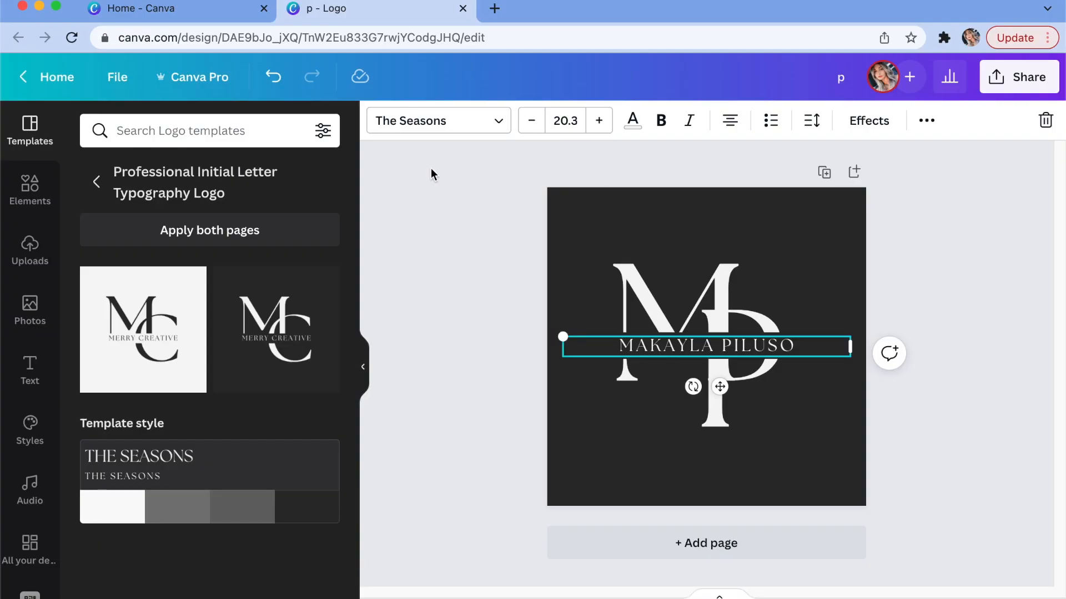
# Resize the monogram logo design to the Facebook Post format, 940 × 788 px, without making a copy
pyautogui.click(432, 173)
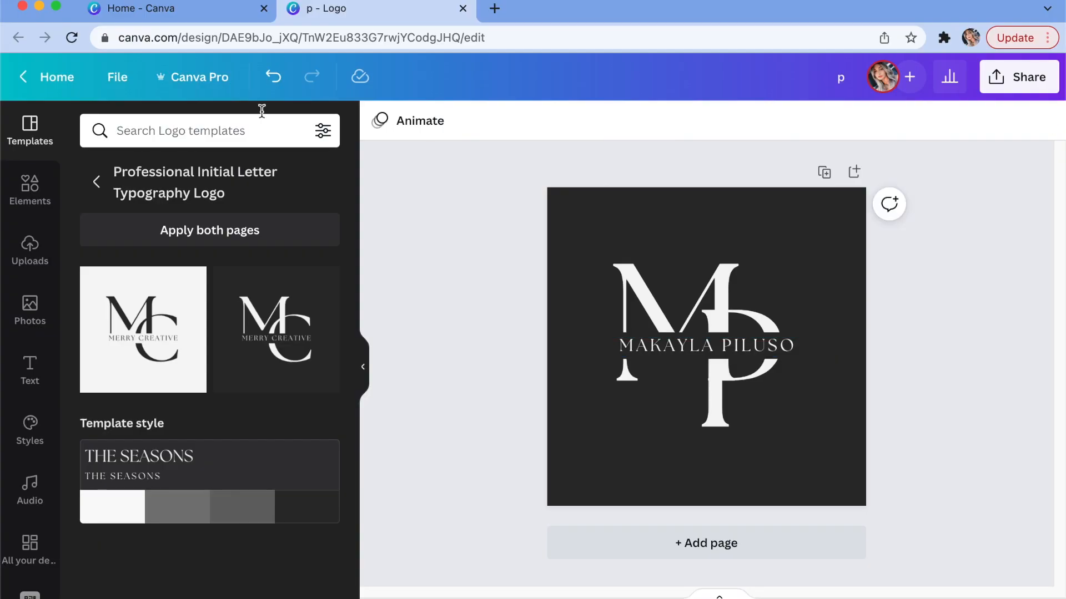
pyautogui.click(200, 77)
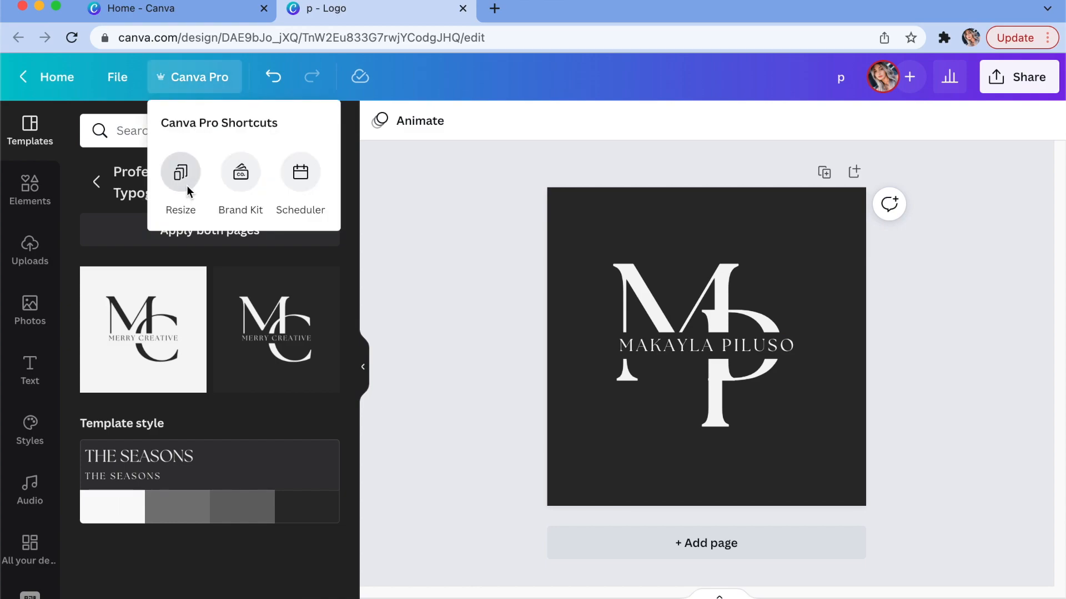
pyautogui.click(181, 173)
pyautogui.moveTo(471, 191); pyautogui.dragTo(469, 236)
pyautogui.click(177, 231)
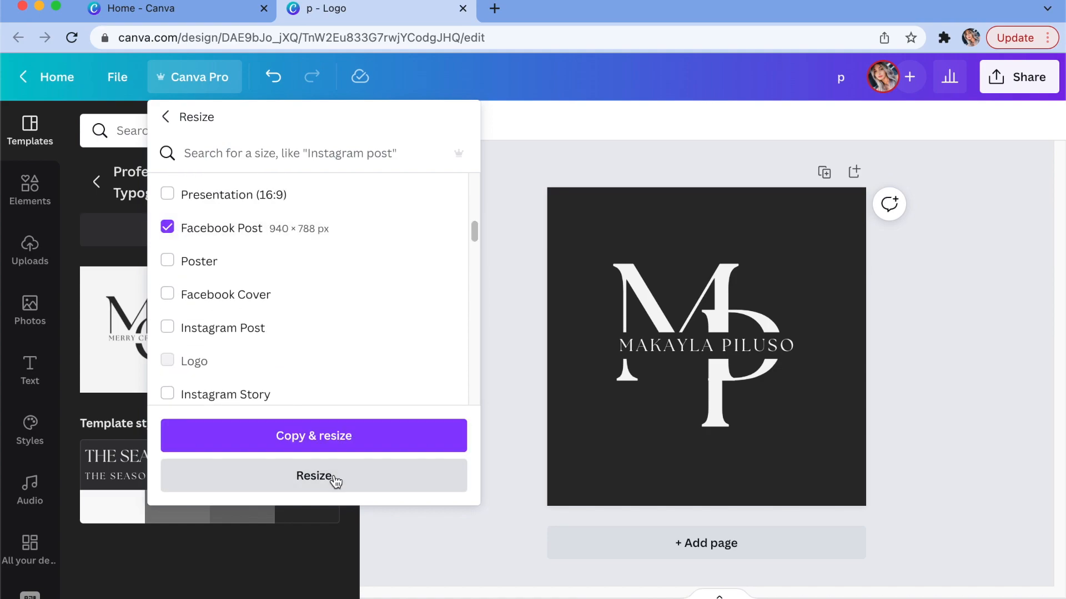
pyautogui.click(314, 476)
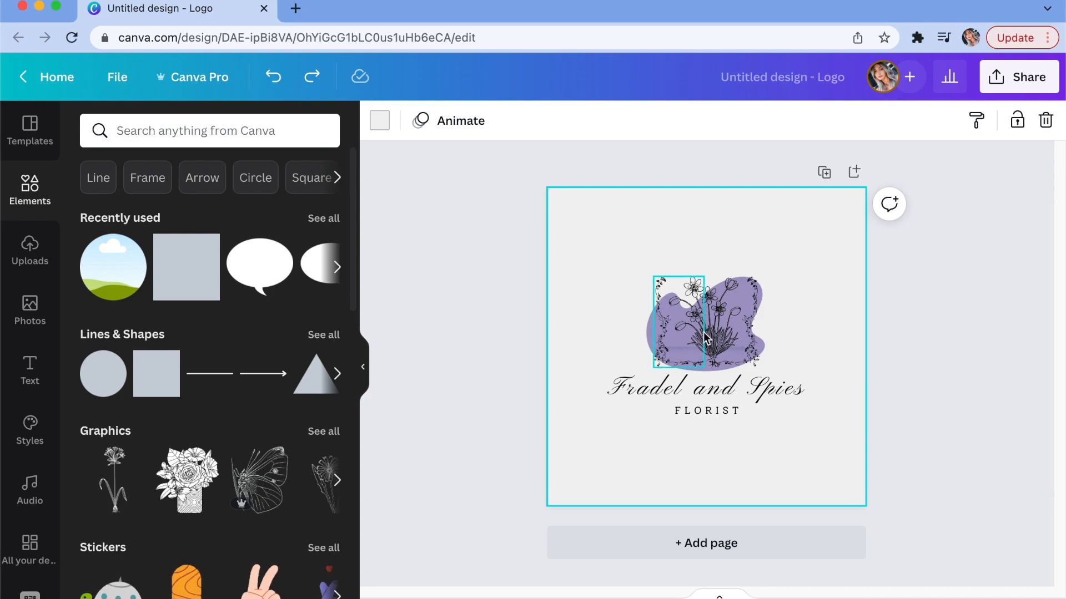
# Try the Horizon and Squada One styles on the florist logo, and apply the script and Montserrat style with shuffled colors
pyautogui.click(679, 325)
pyautogui.click(783, 489)
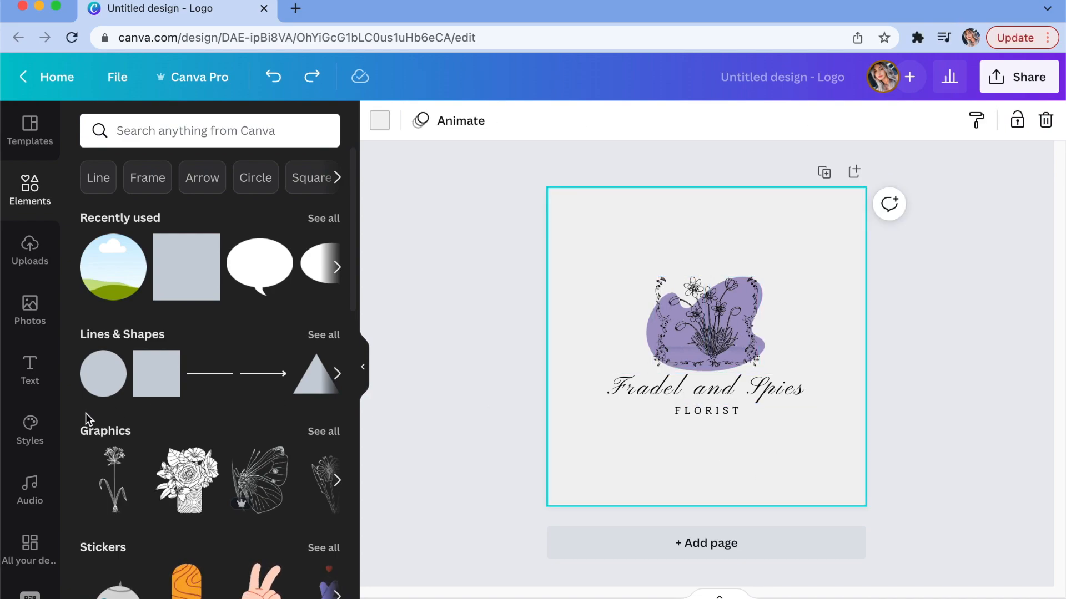
pyautogui.click(32, 430)
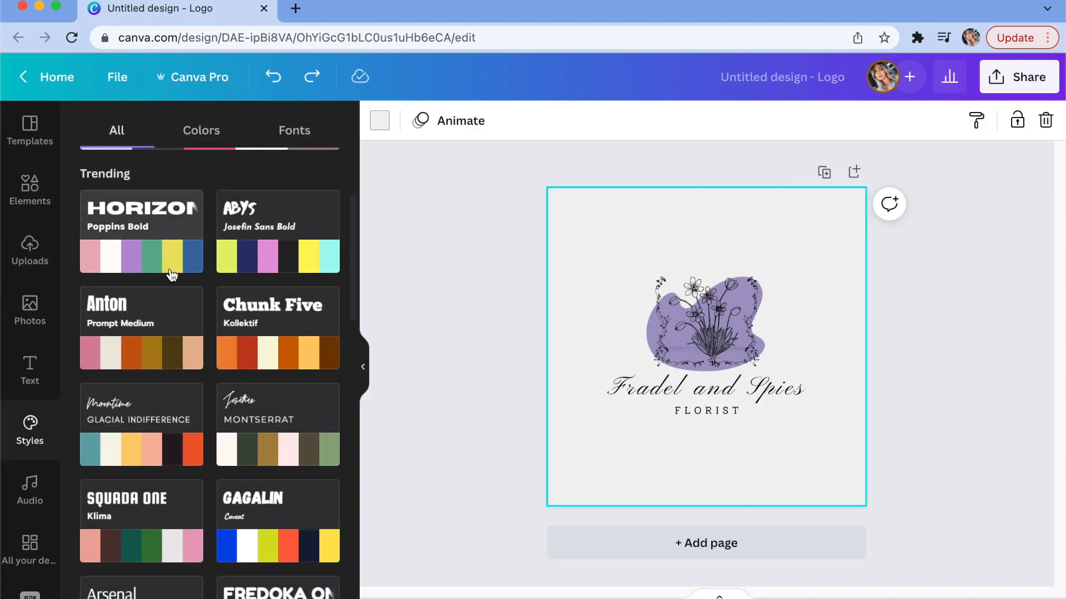
pyautogui.click(173, 261)
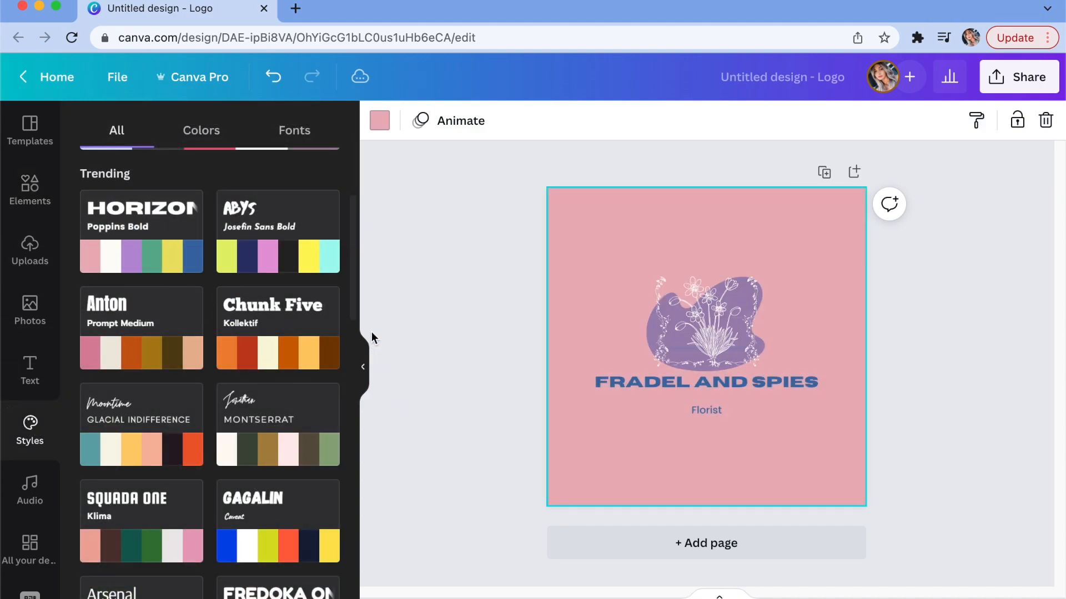
pyautogui.click(176, 545)
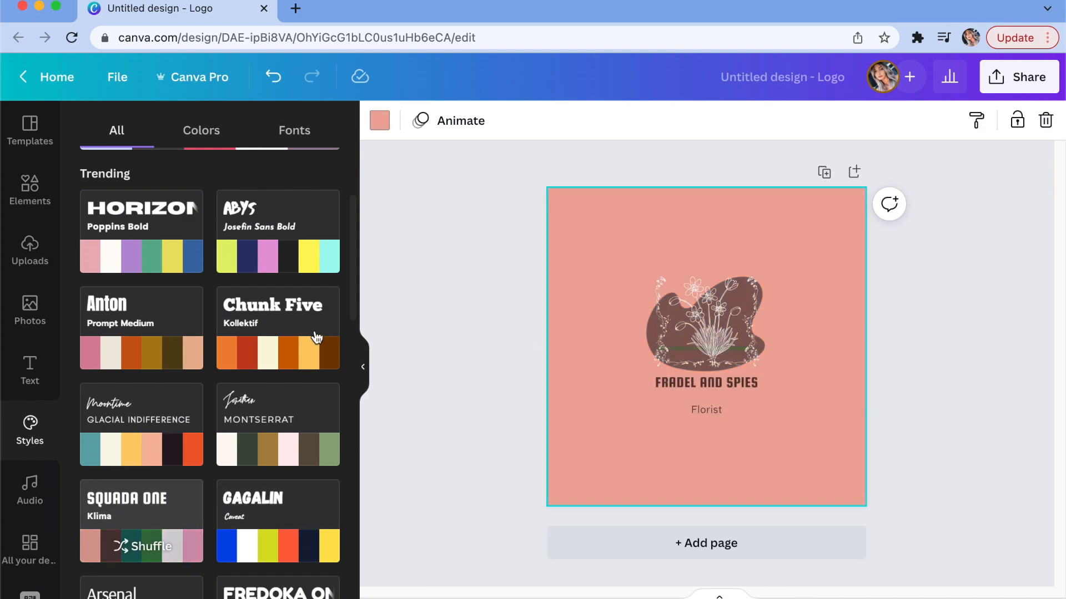
pyautogui.click(298, 402)
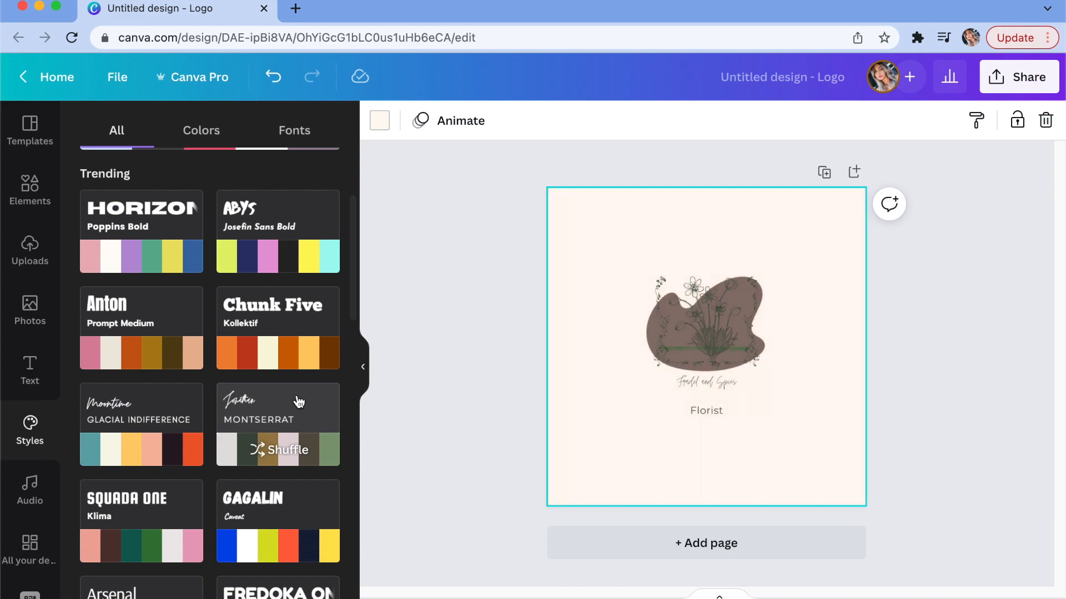
pyautogui.click(298, 420)
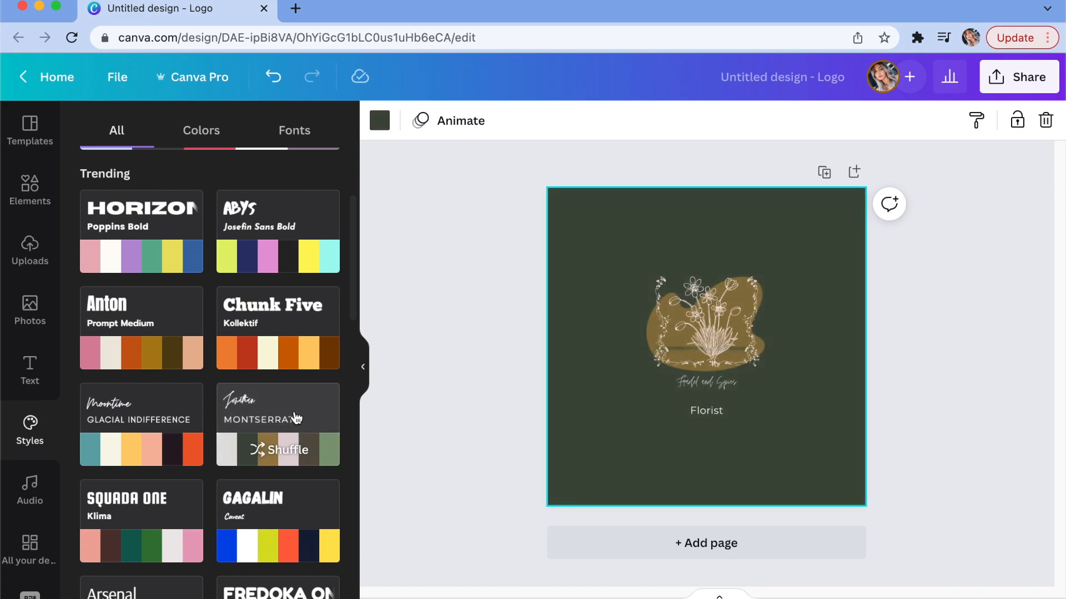
# Try more color shuffles of the script and Montserrat style on the florist logo, and apply the Homemade Apple and Kollektif style with a brown background
pyautogui.click(297, 418)
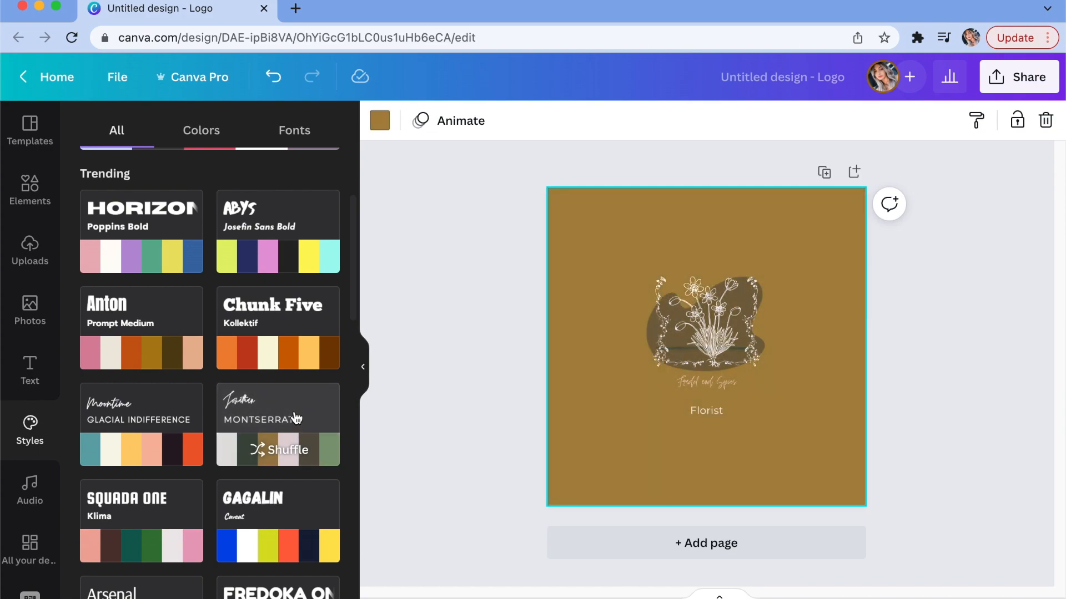
pyautogui.click(296, 418)
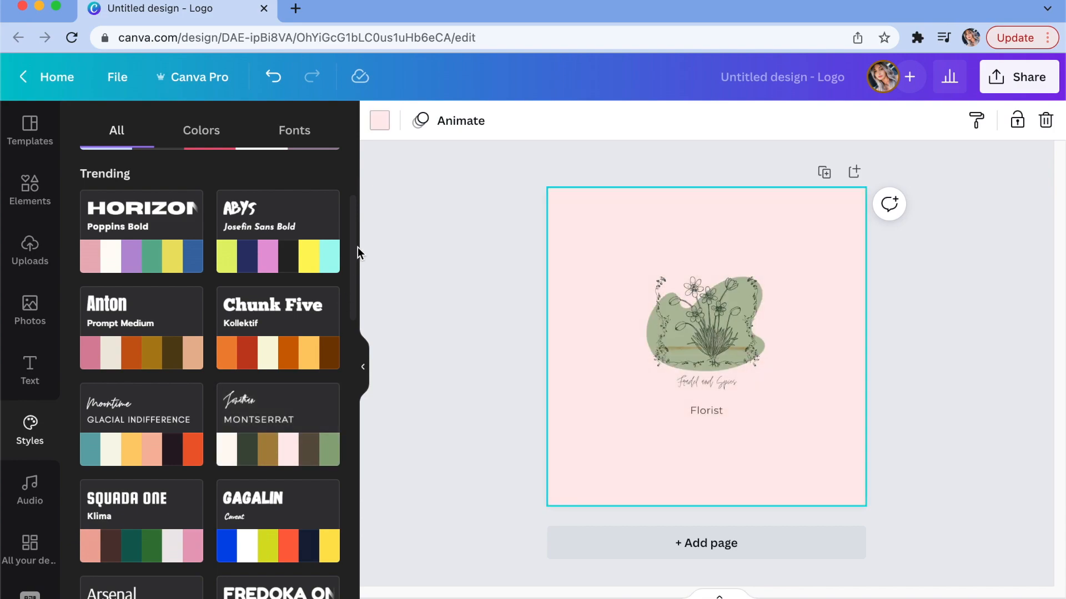
pyautogui.moveTo(354, 251); pyautogui.dragTo(356, 374)
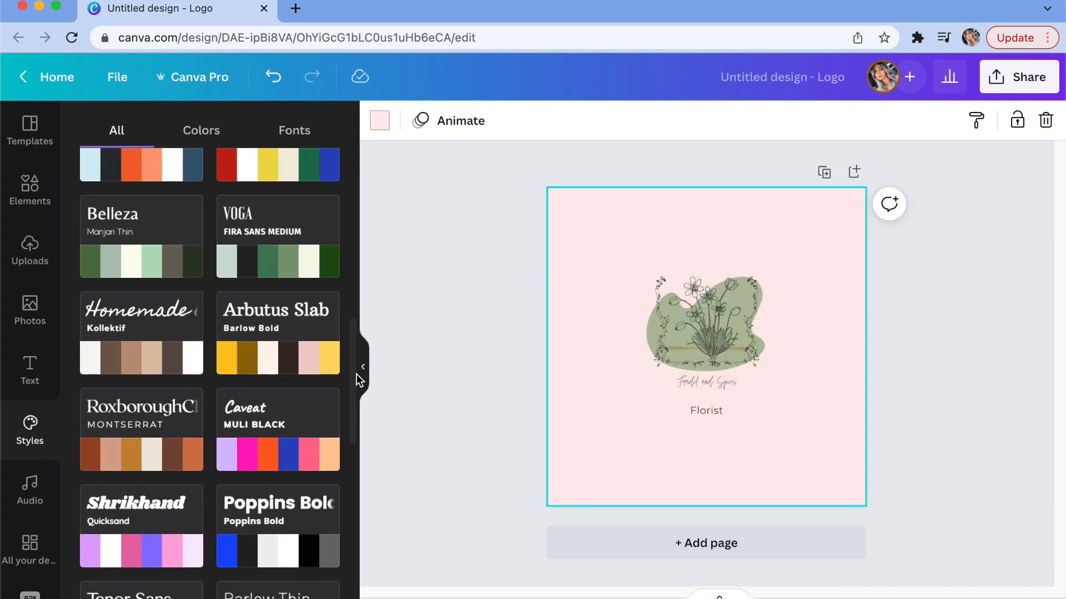
pyautogui.click(303, 375)
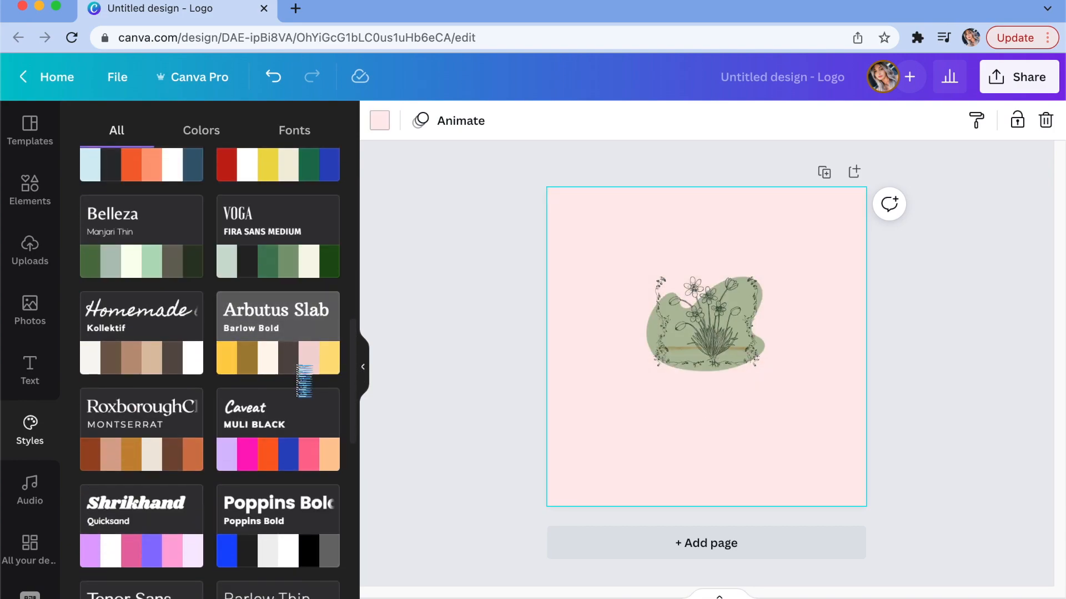
pyautogui.click(150, 344)
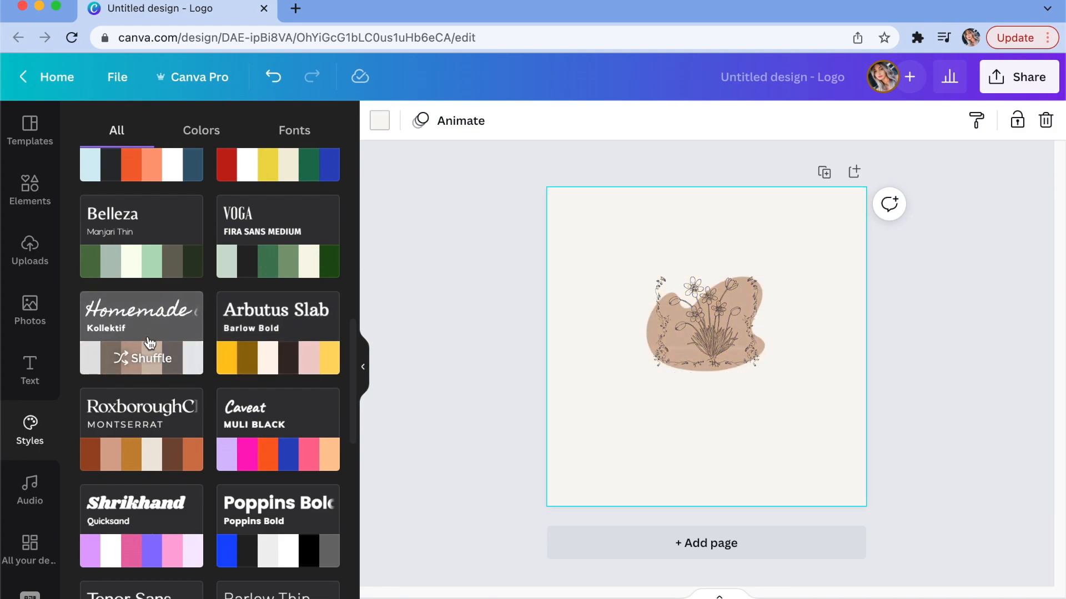
pyautogui.click(150, 341)
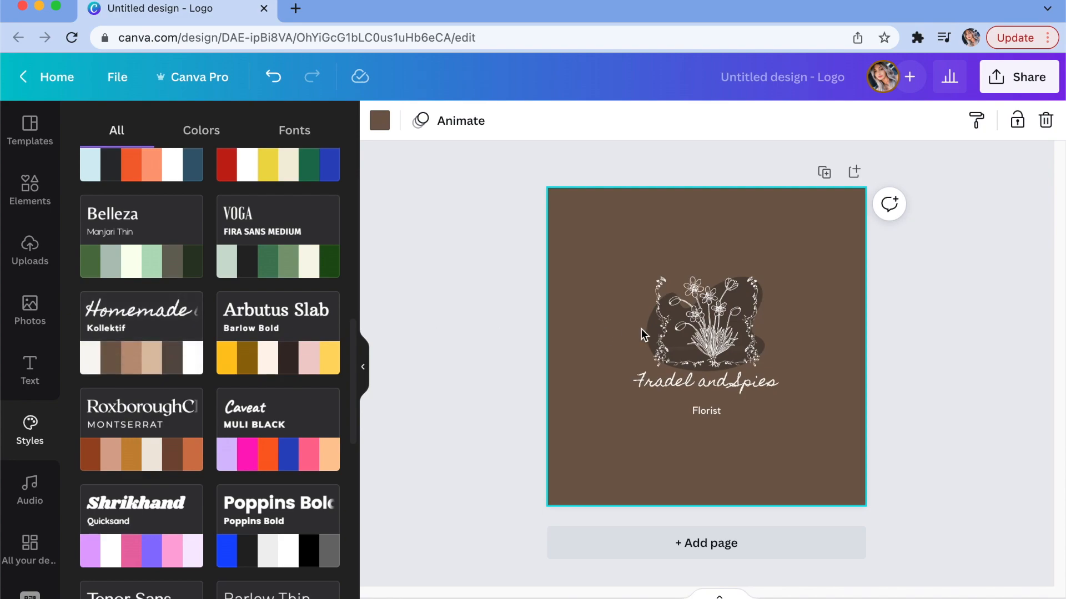
# Move the script business name slightly down, keeping it centered between the floral illustration and the Florist line
pyautogui.click(710, 390)
pyautogui.moveTo(711, 392); pyautogui.dragTo(711, 397)
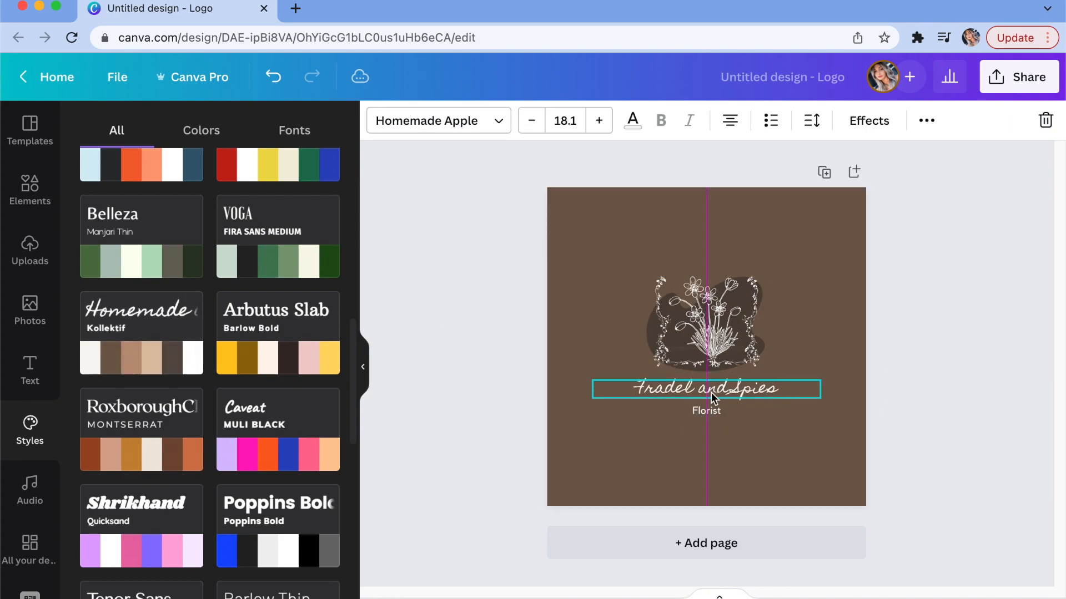
pyautogui.click(836, 227)
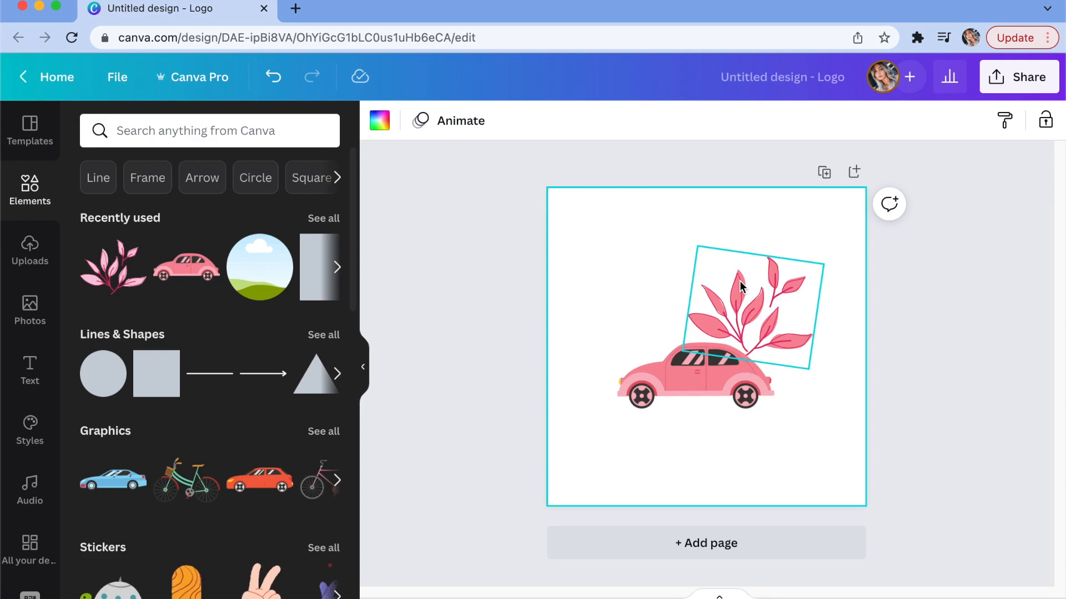
# Search the elements for Scrunchie and filter the results by the pink color #ff66c4
pyautogui.click(201, 130)
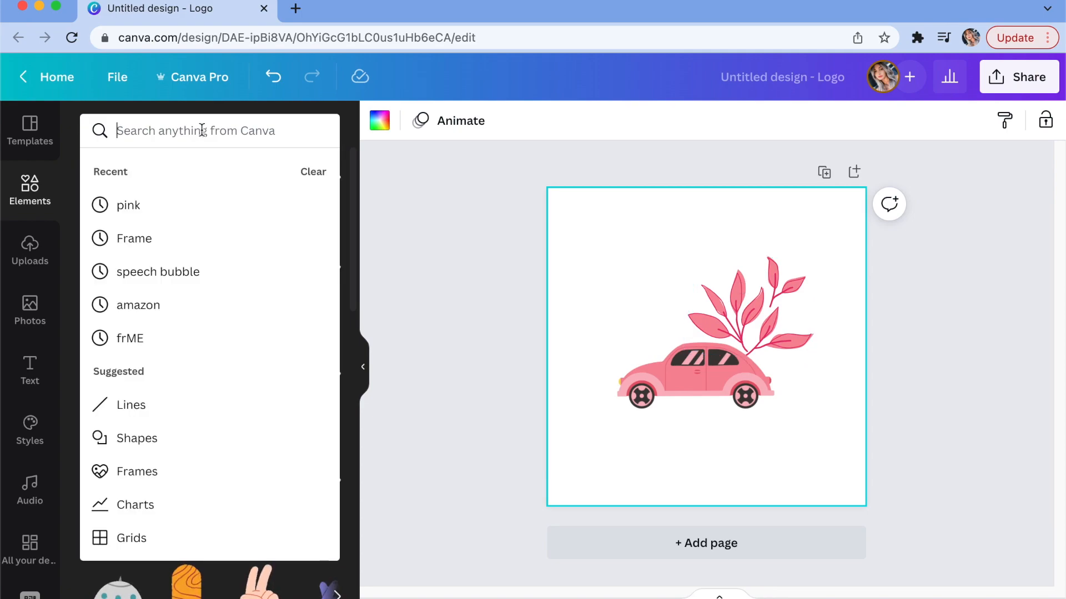
pyautogui.write('scrunchie')
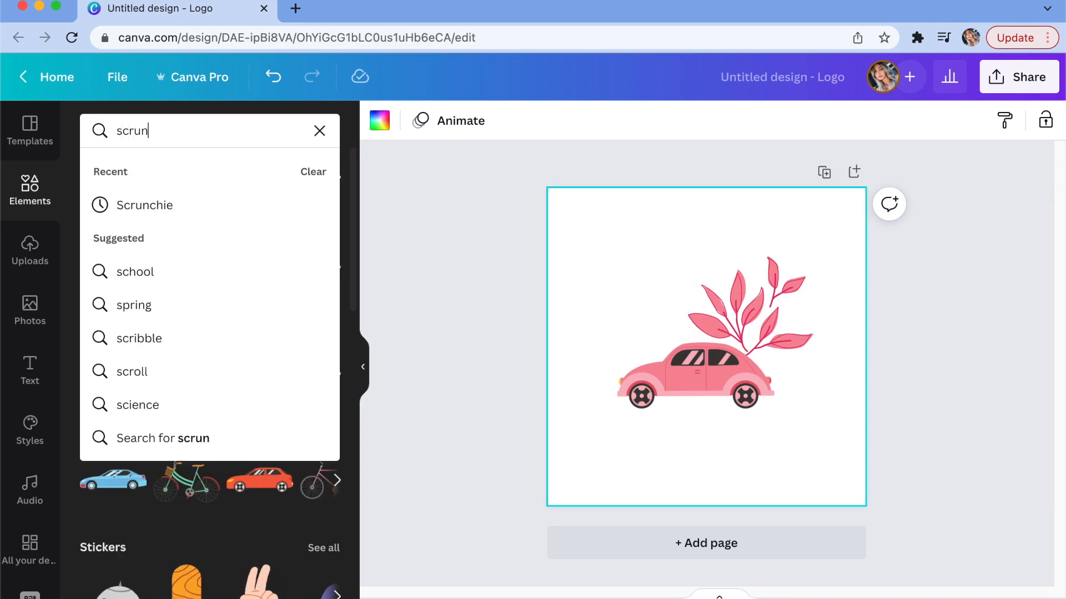
pyautogui.click(182, 206)
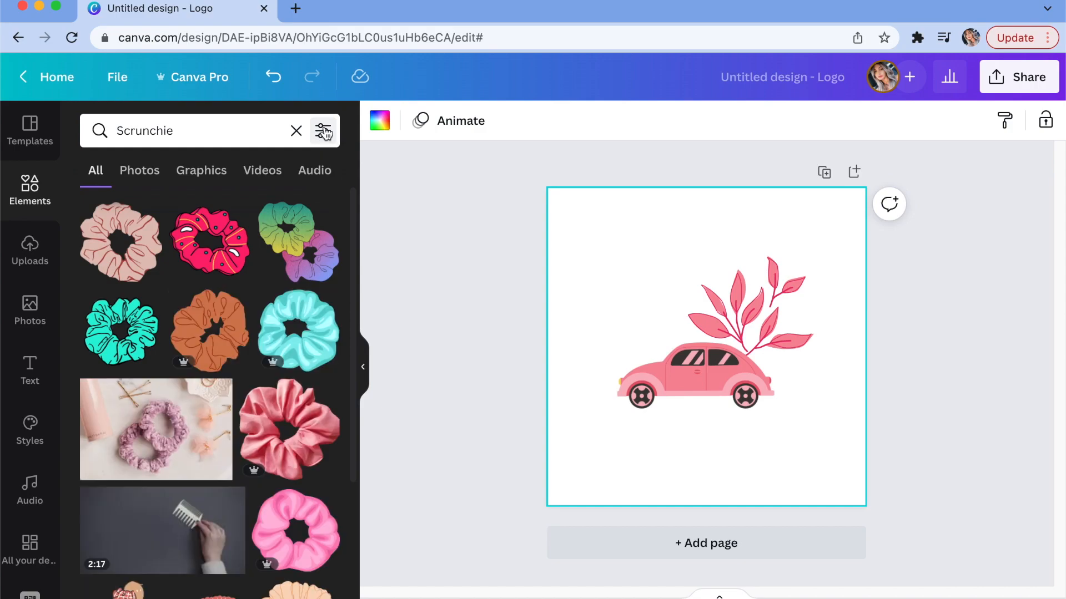
pyautogui.click(322, 132)
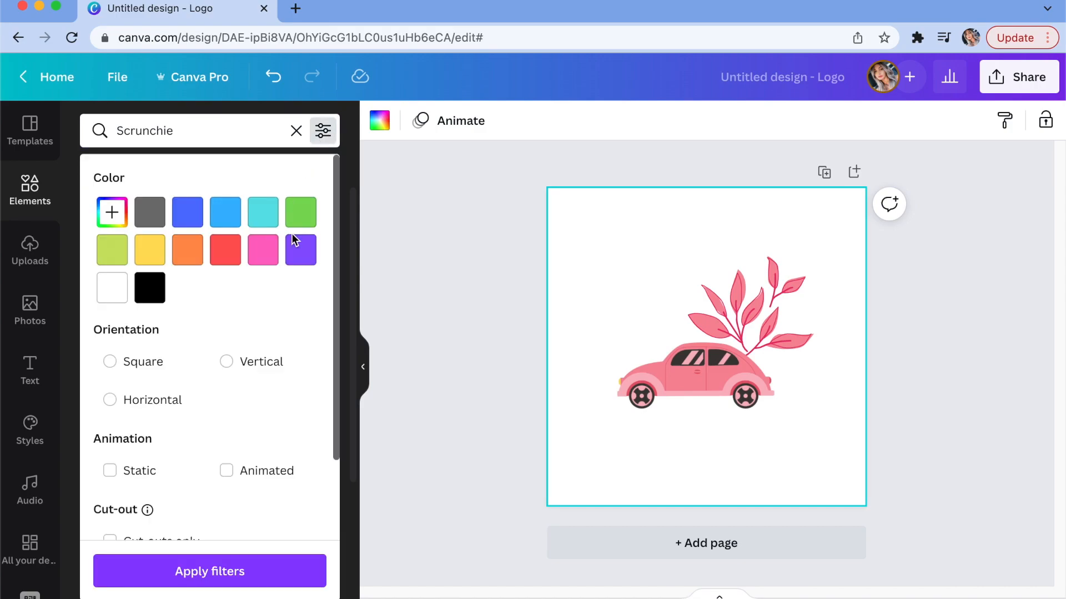
pyautogui.click(266, 261)
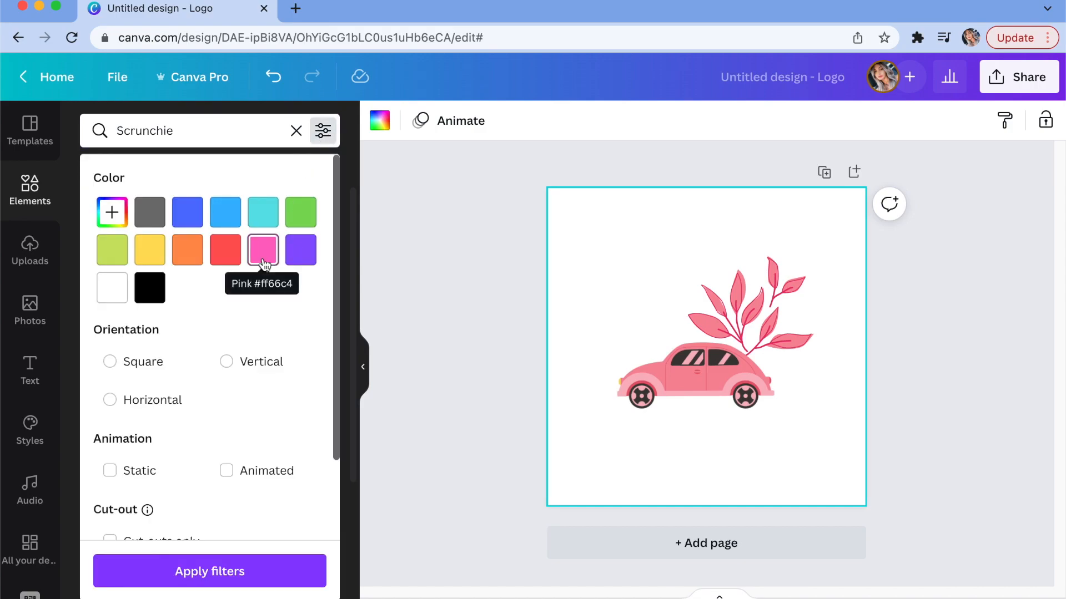
pyautogui.click(264, 263)
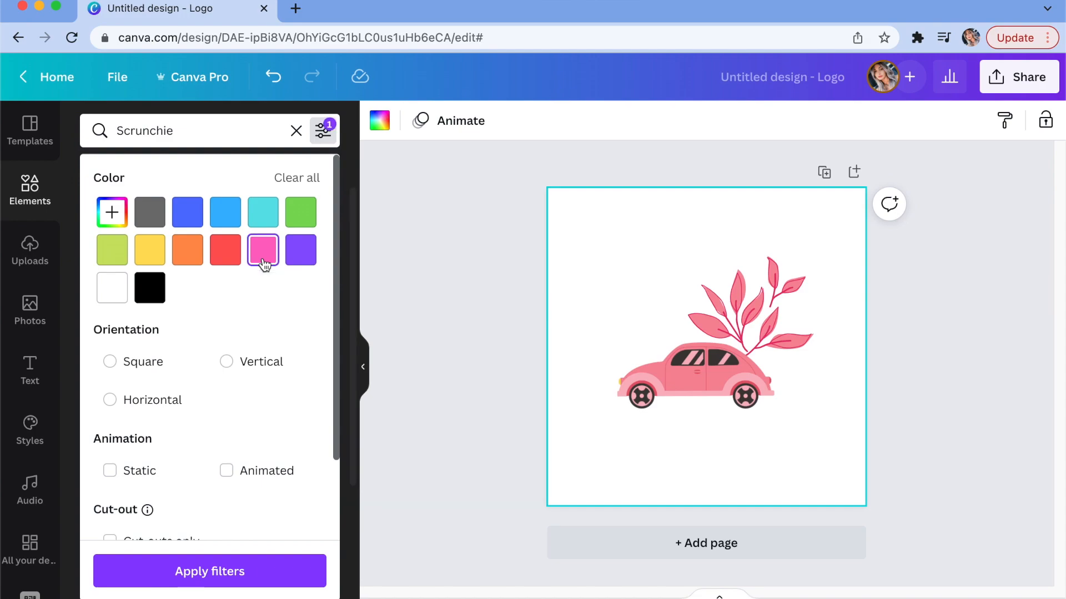
pyautogui.click(214, 572)
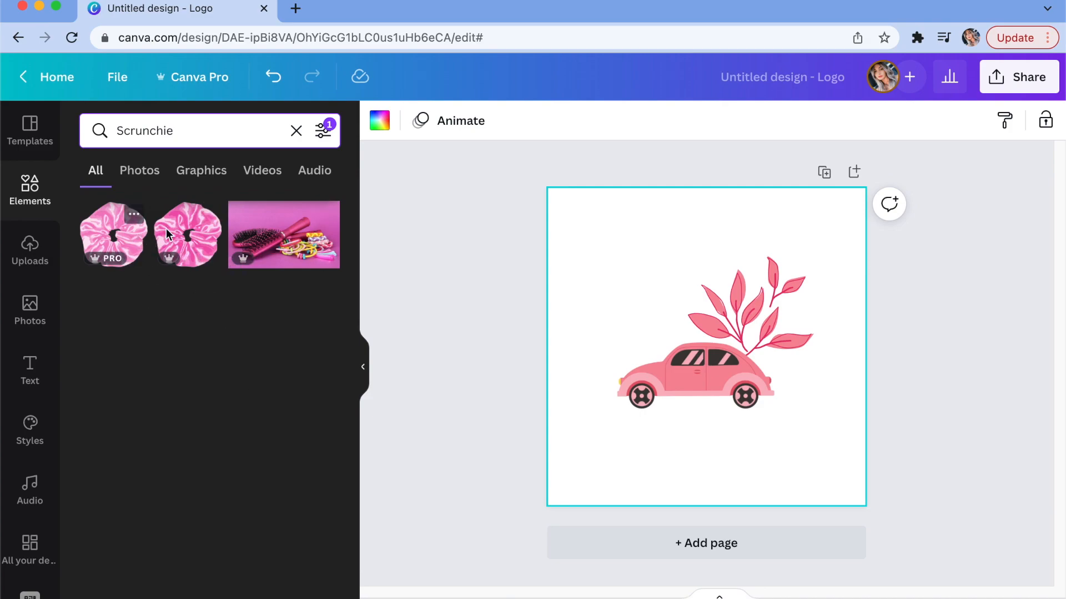
# Add the first pink scrunchie to the logo, shrink it and place it above the car's front, beside the leaves
pyautogui.click(148, 238)
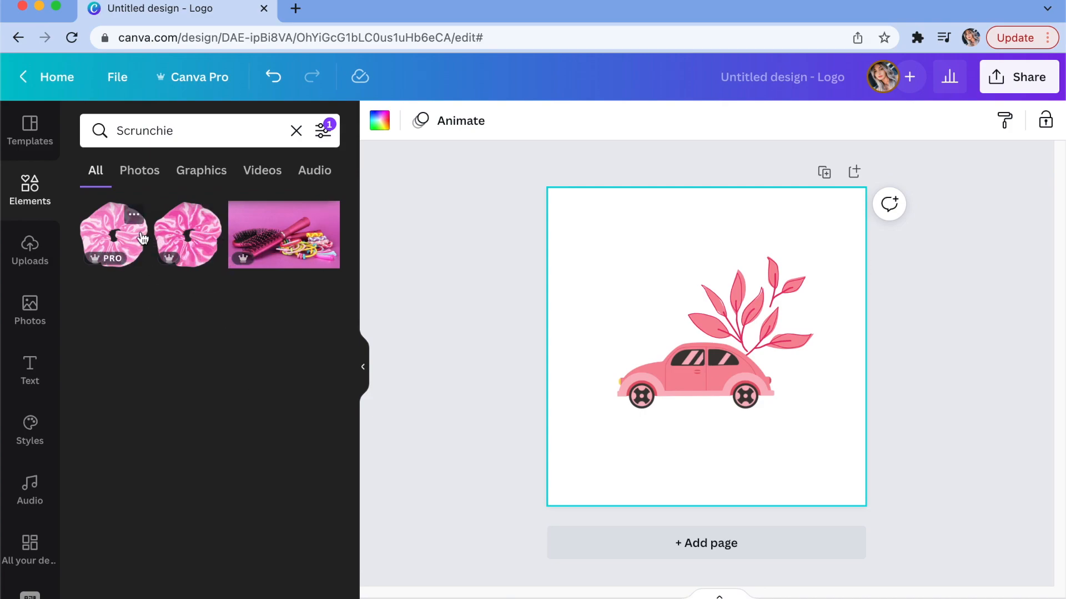
pyautogui.moveTo(671, 352); pyautogui.dragTo(608, 328)
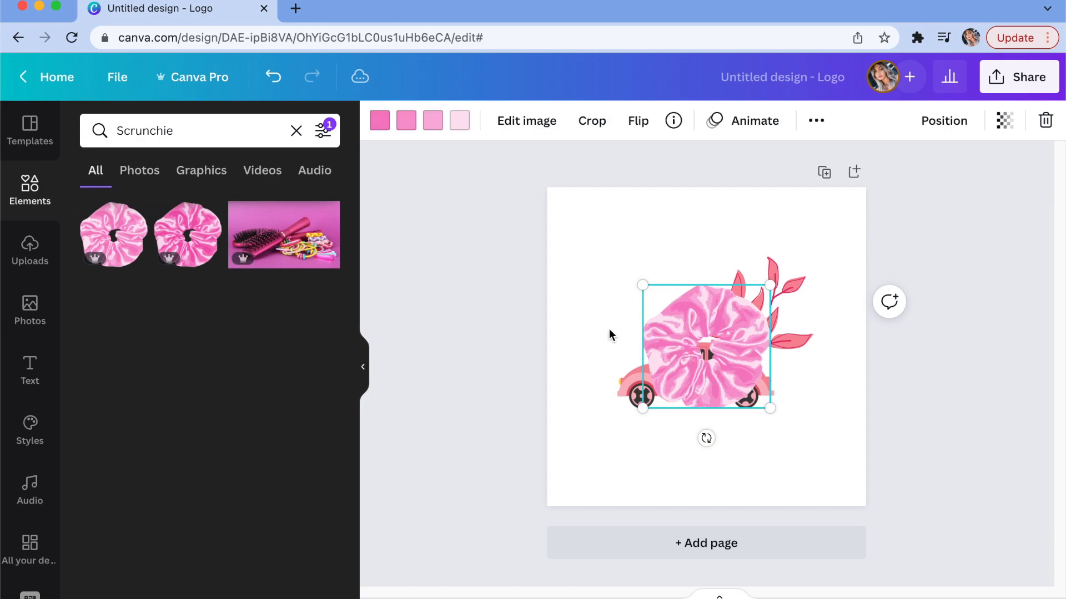
pyautogui.moveTo(675, 380); pyautogui.dragTo(671, 318)
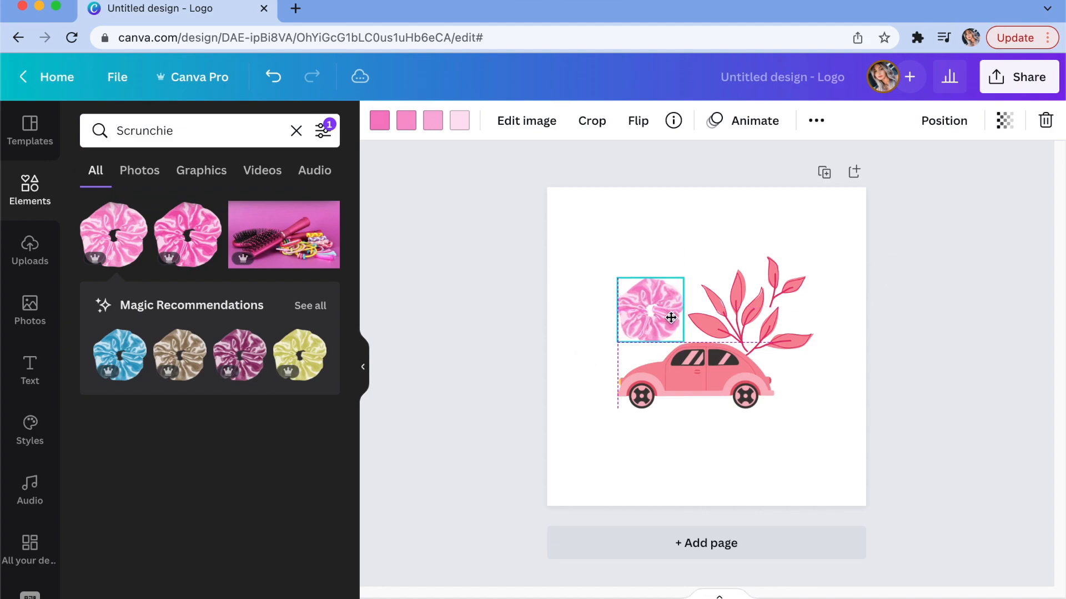
pyautogui.click(765, 457)
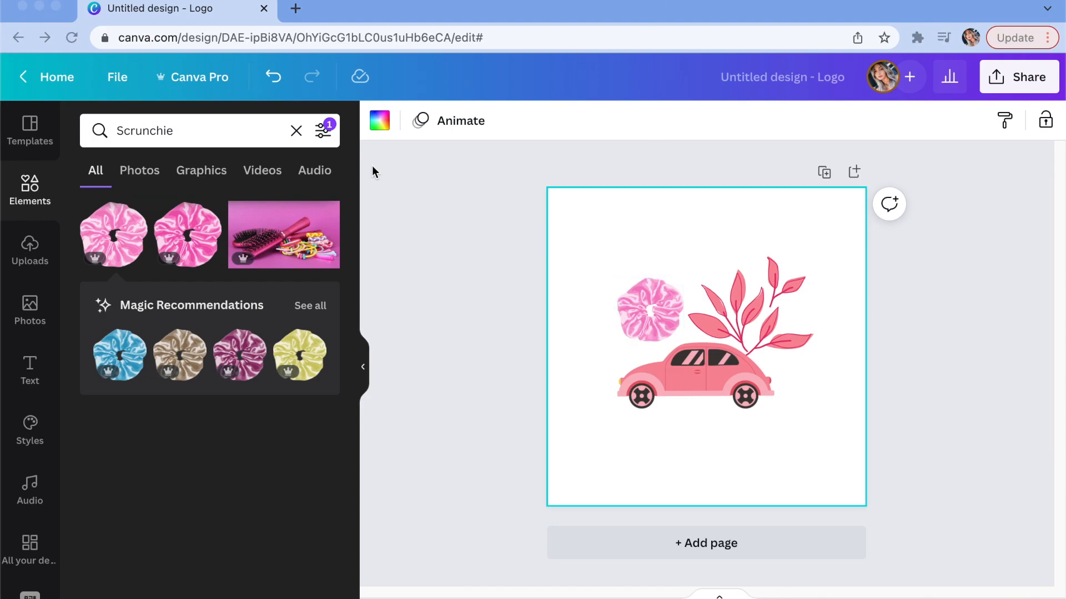
# Review the remaining filter options for the scrunchie search
pyautogui.click(325, 134)
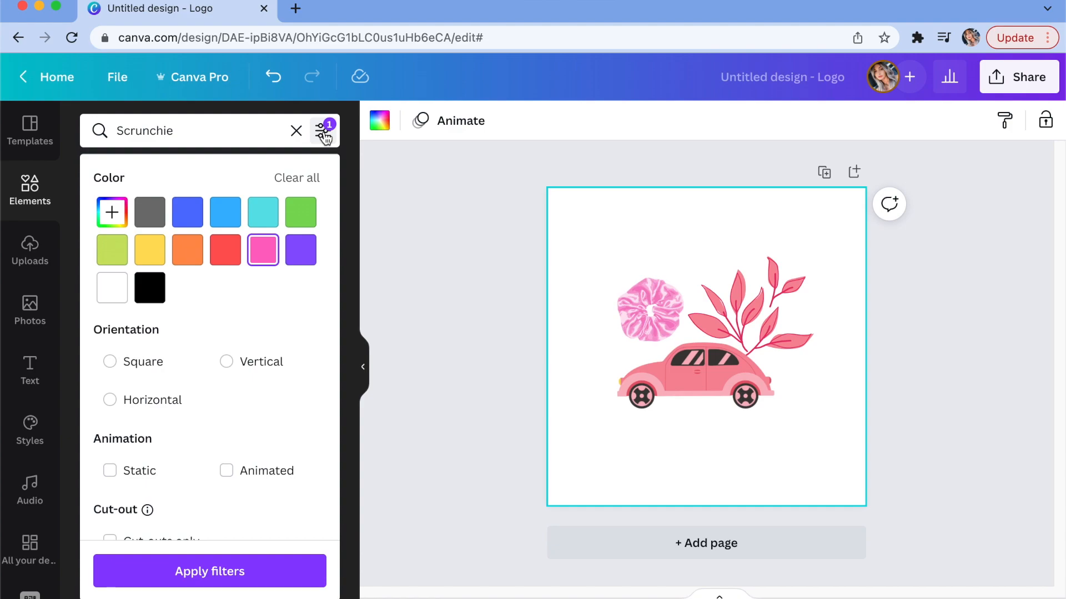
pyautogui.moveTo(338, 318); pyautogui.dragTo(336, 449)
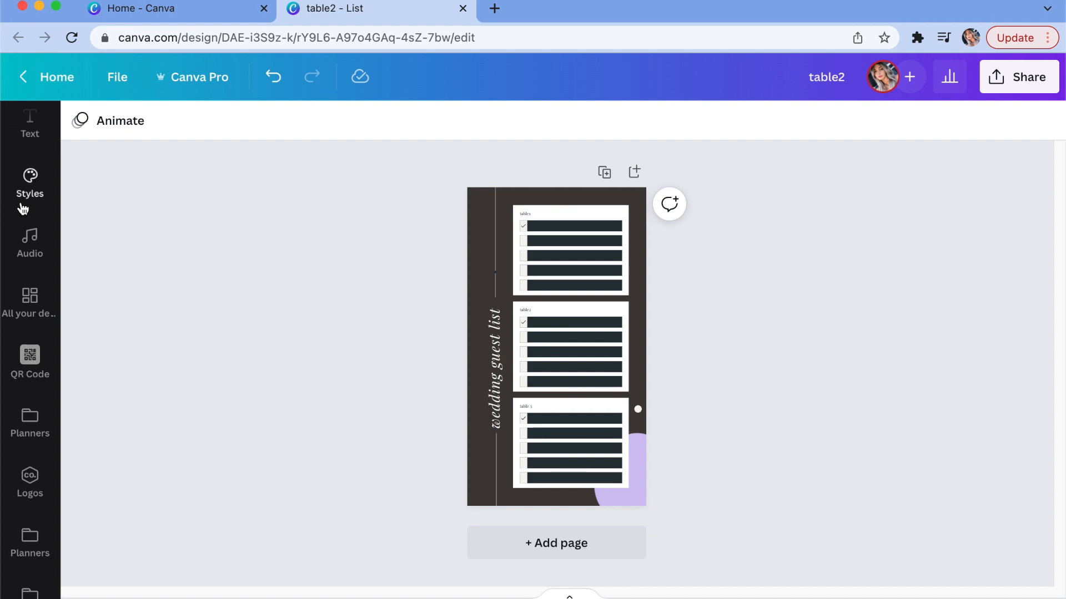
# Create a folder named "Planner :)" from the wedding guest list design and open it from the projects page
pyautogui.click(29, 208)
pyautogui.scroll(-2, 56, 294)
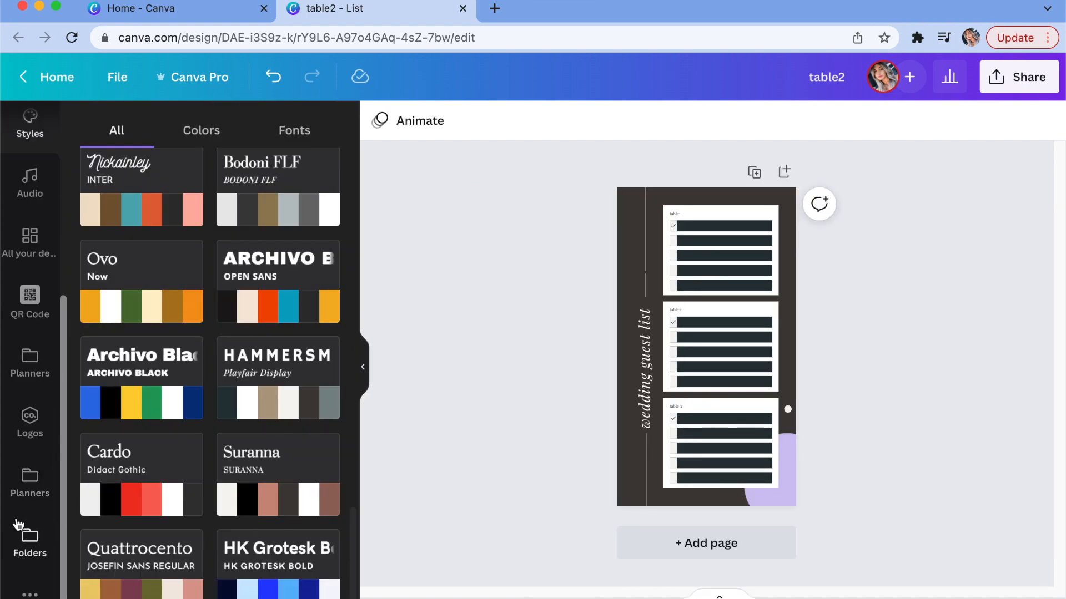
pyautogui.click(28, 541)
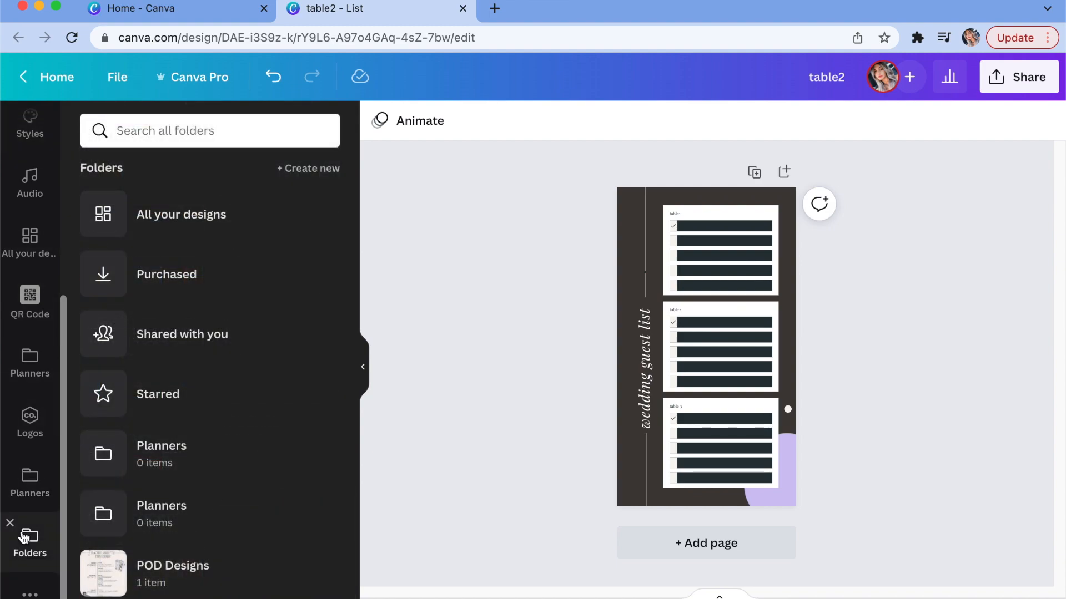
pyautogui.click(298, 167)
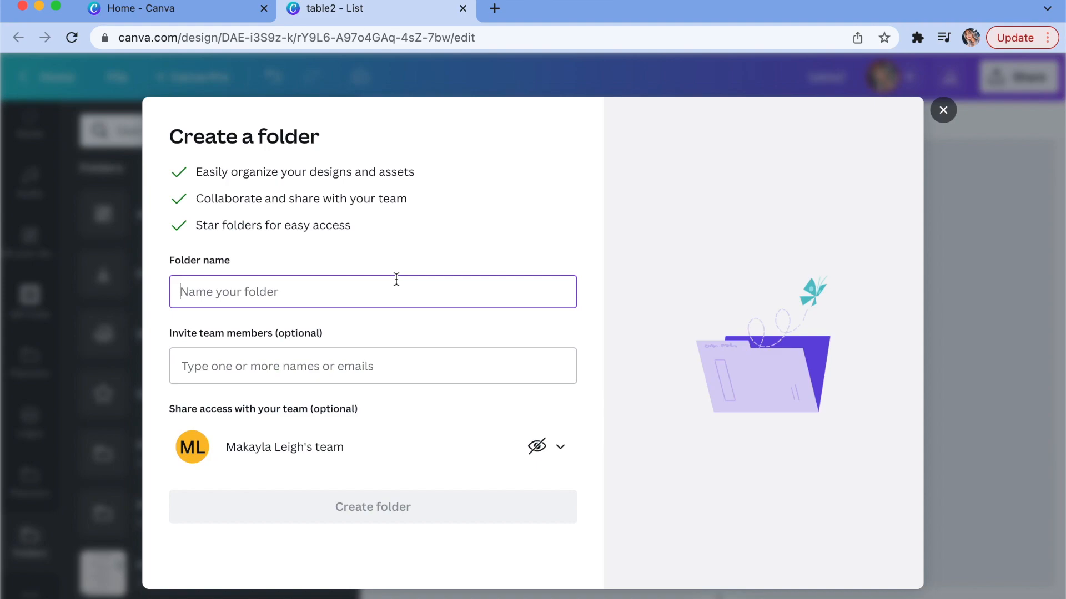
pyautogui.write('Planner :)')
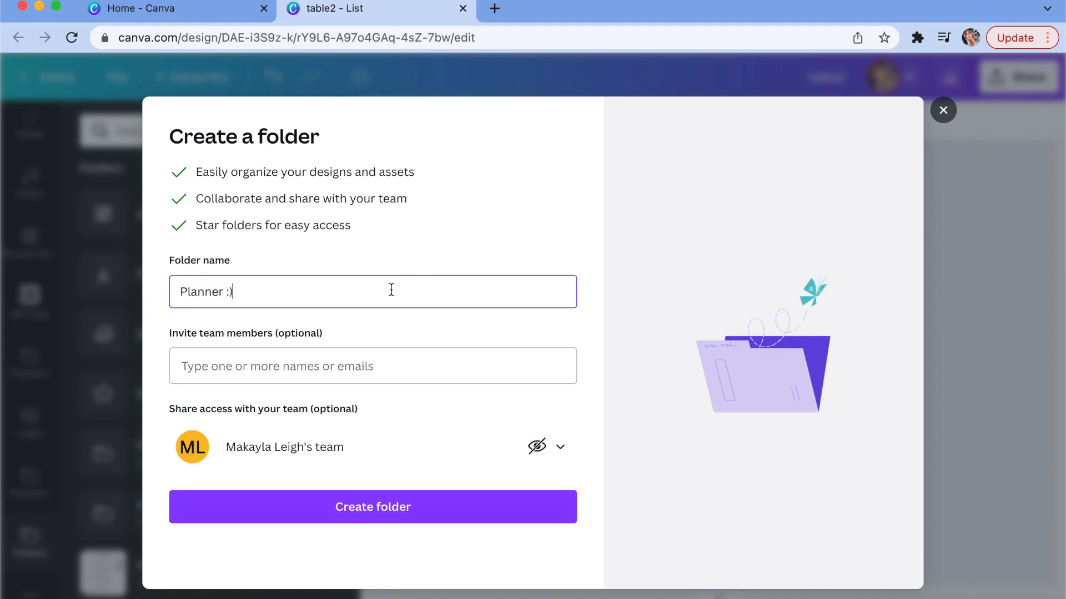
pyautogui.click(420, 505)
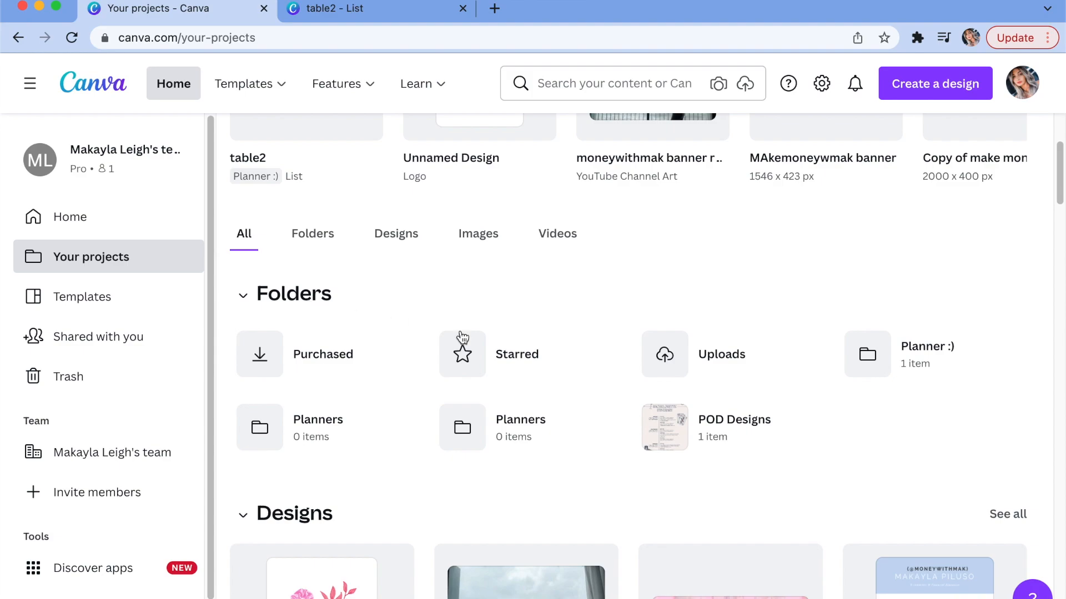
pyautogui.click(902, 364)
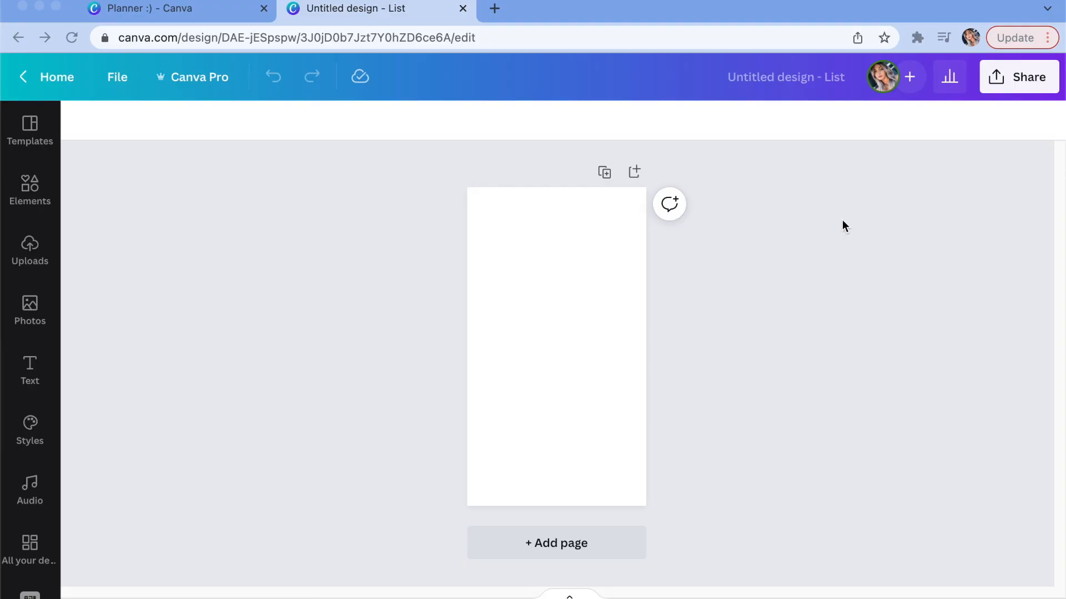
# Add a line to the blank list page, try the two dashed styles and set the line to dotted
pyautogui.click(584, 276)
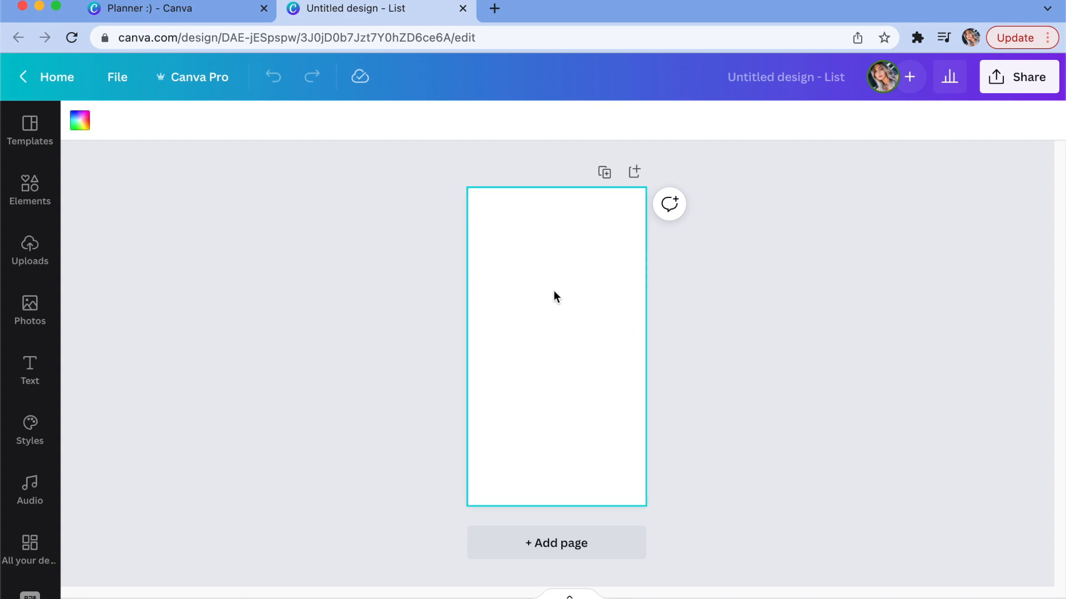
pyautogui.press('l')
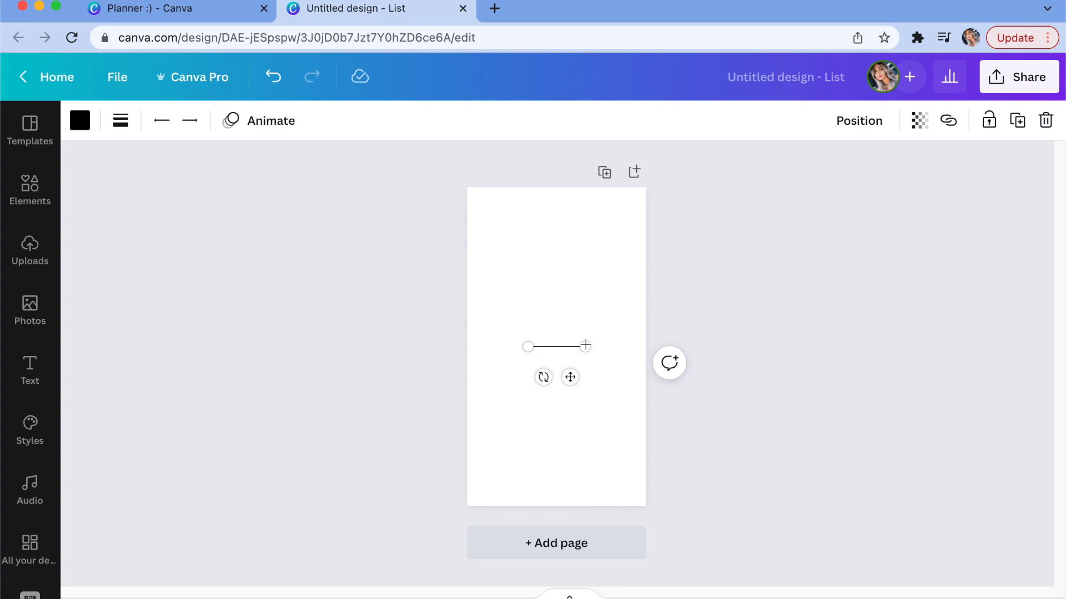
pyautogui.click(121, 123)
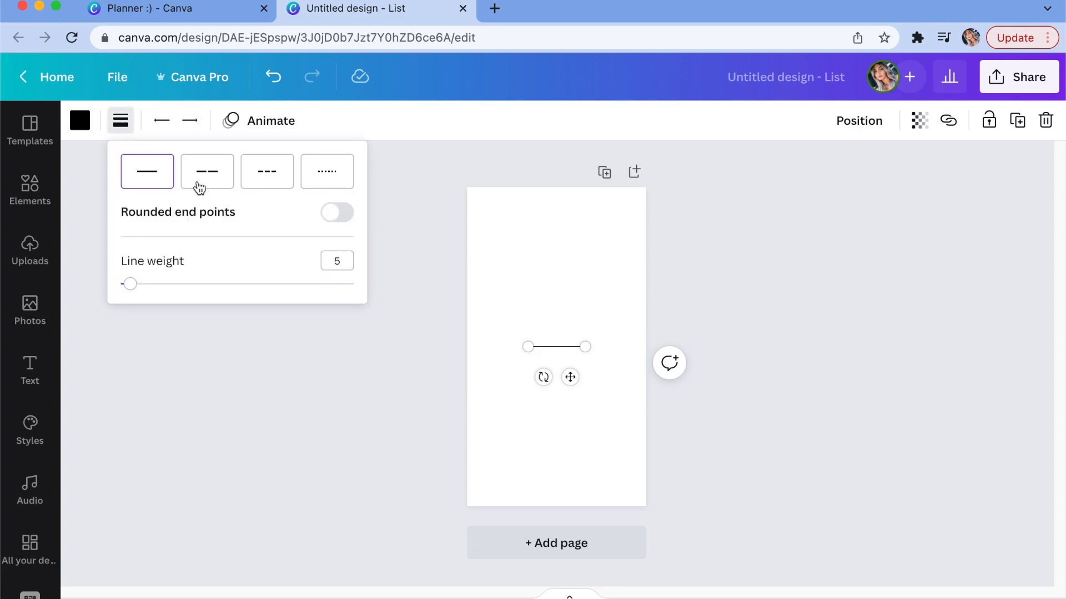
pyautogui.click(224, 182)
pyautogui.click(267, 181)
pyautogui.click(328, 183)
# Lengthen the dotted line and give its start a solid arrowhead, and delete the line from the page
pyautogui.moveTo(592, 352); pyautogui.dragTo(622, 347)
pyautogui.click(156, 121)
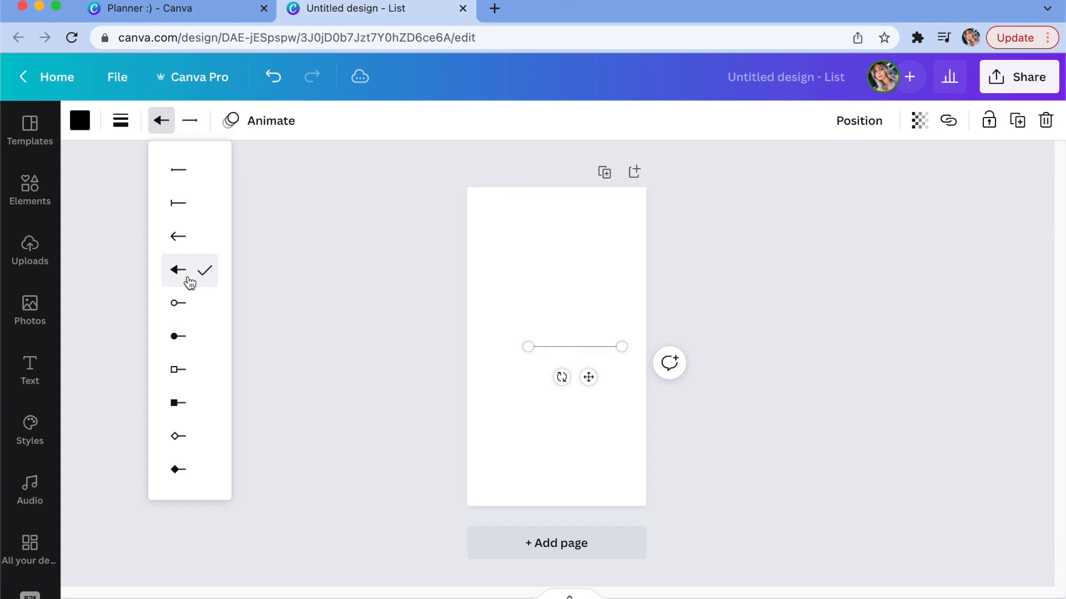
pyautogui.click(576, 417)
pyautogui.click(531, 346)
pyautogui.press('Delete')
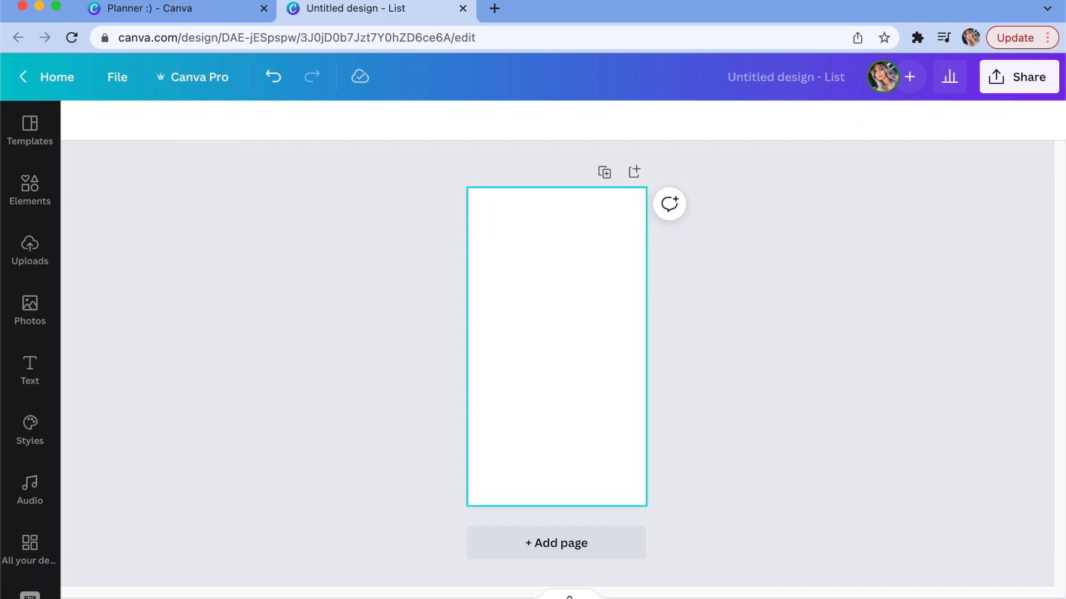
# Add a circle to the blank list page, shrink it slightly and recolor it dark gray and then muted purple from the brand palette
pyautogui.click(557, 308)
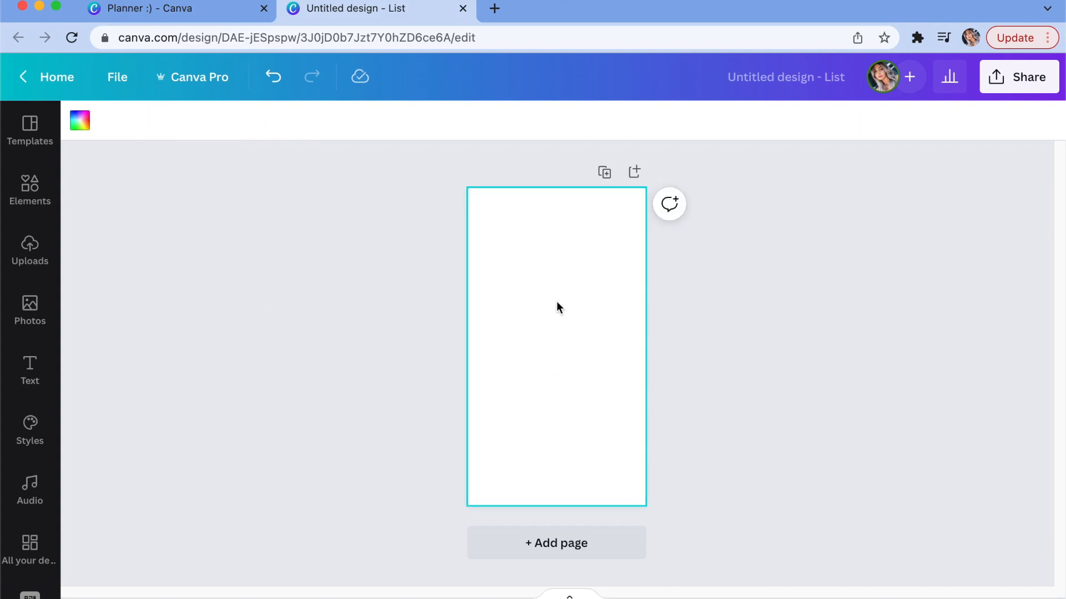
pyautogui.press('c')
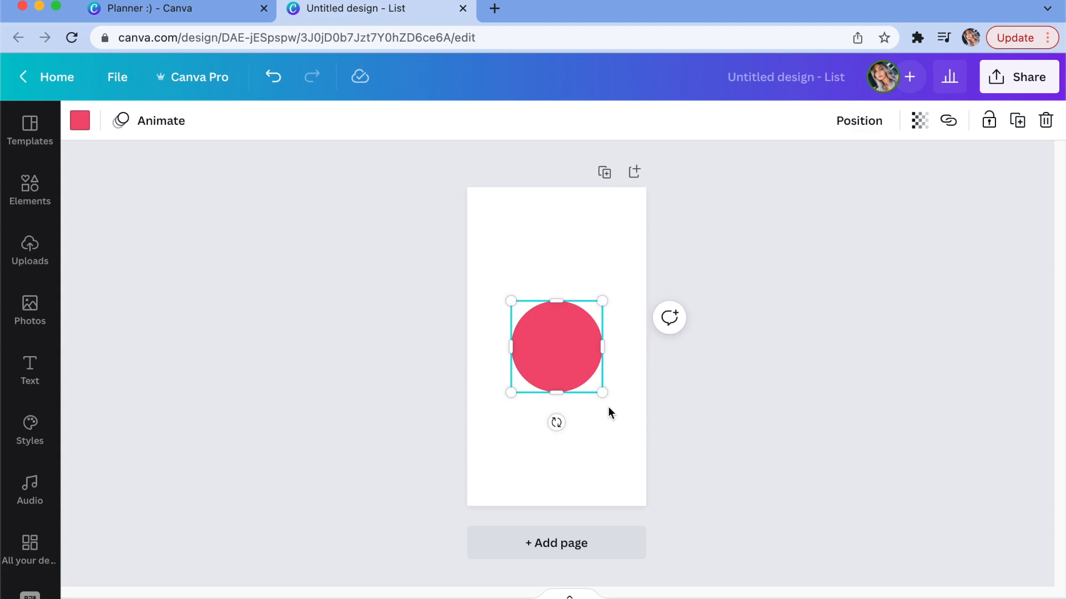
pyautogui.moveTo(607, 391); pyautogui.dragTo(588, 375)
pyautogui.click(83, 122)
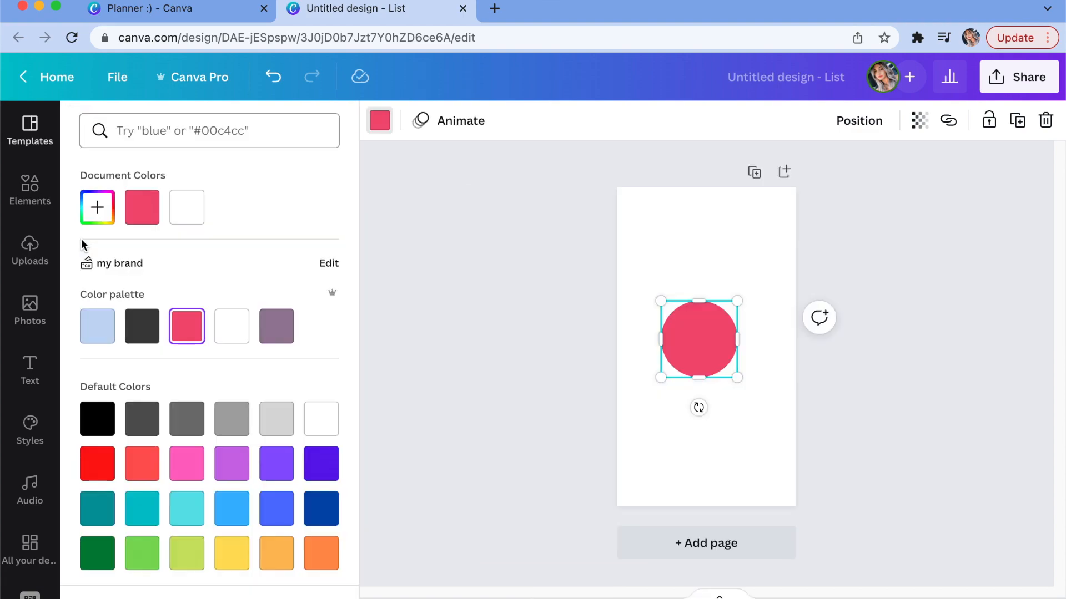
pyautogui.click(137, 330)
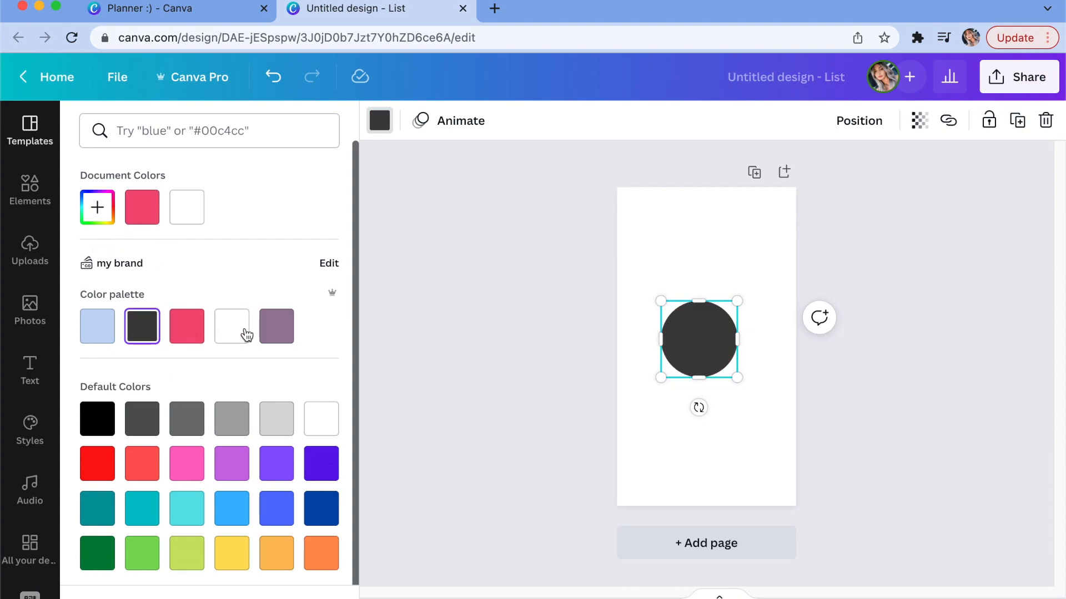
pyautogui.click(267, 335)
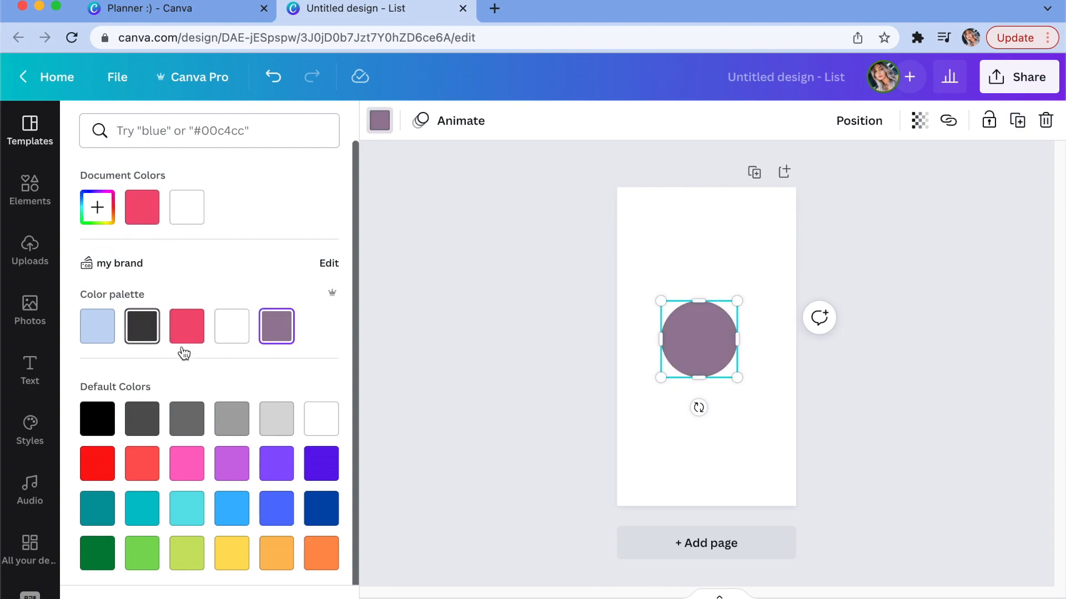
# Add a rectangle to the list page, fill it with the brand palette's dark gray and shrink it
pyautogui.click(514, 353)
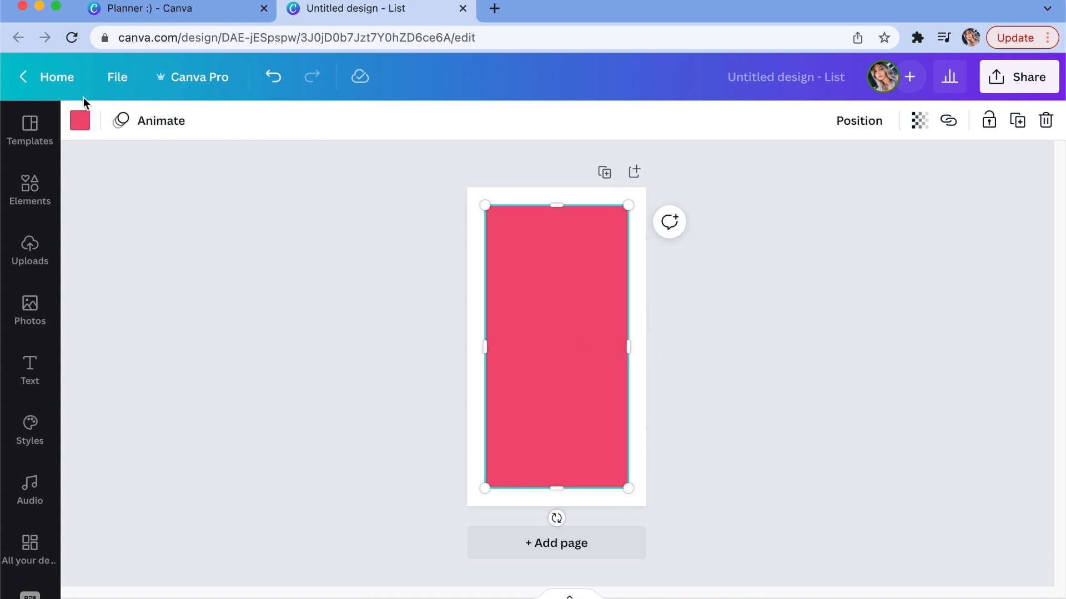
pyautogui.click(81, 123)
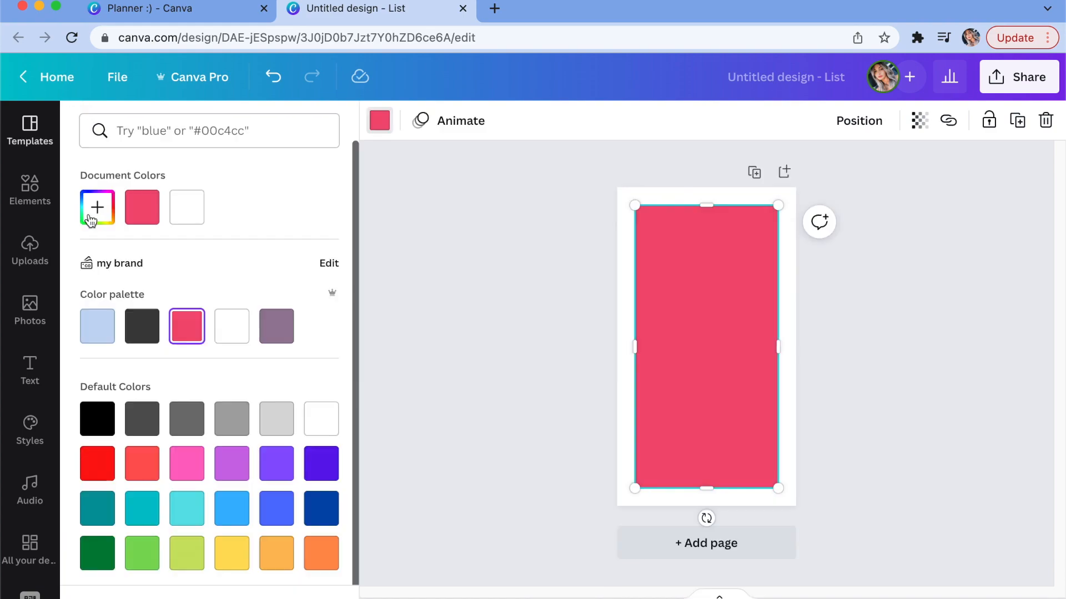
pyautogui.click(142, 328)
pyautogui.moveTo(636, 214); pyautogui.dragTo(643, 357)
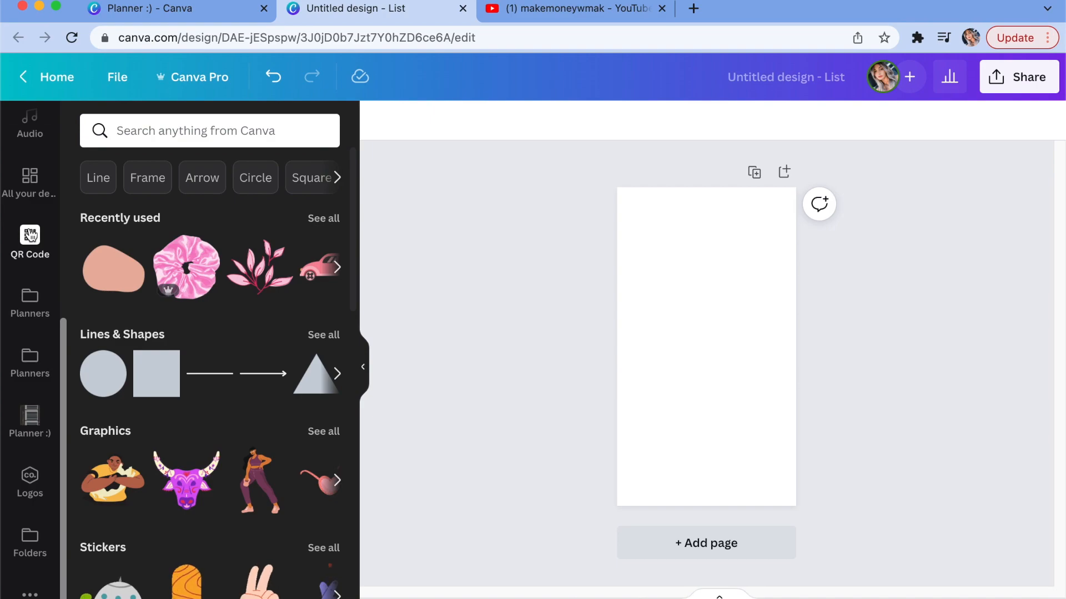
# Copy the channel URL from the open YouTube page and generate a QR code from it on the Canva list page
pyautogui.click(31, 236)
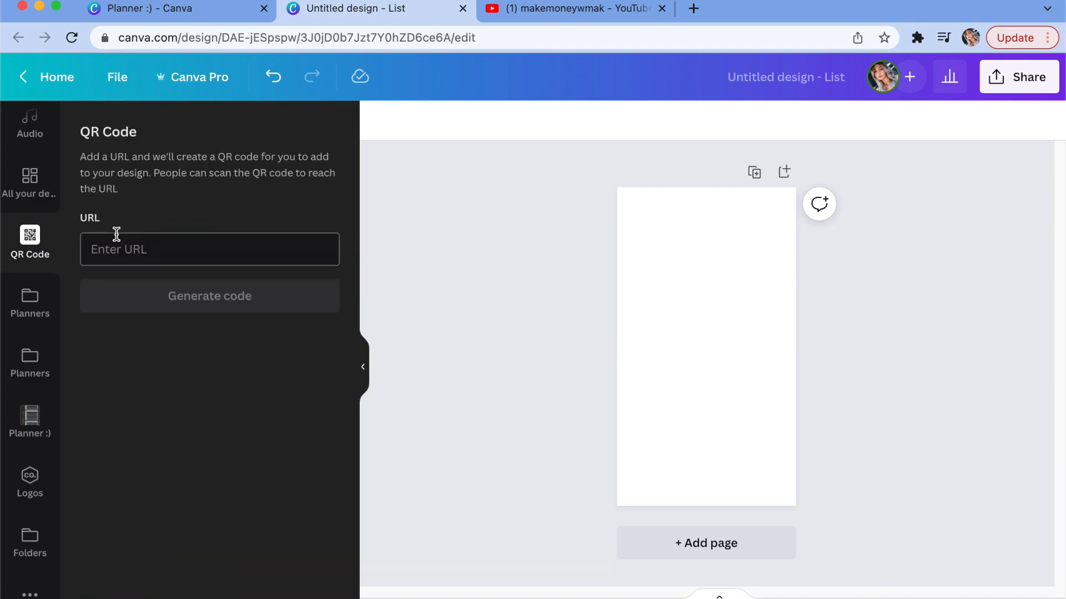
pyautogui.click(525, 7)
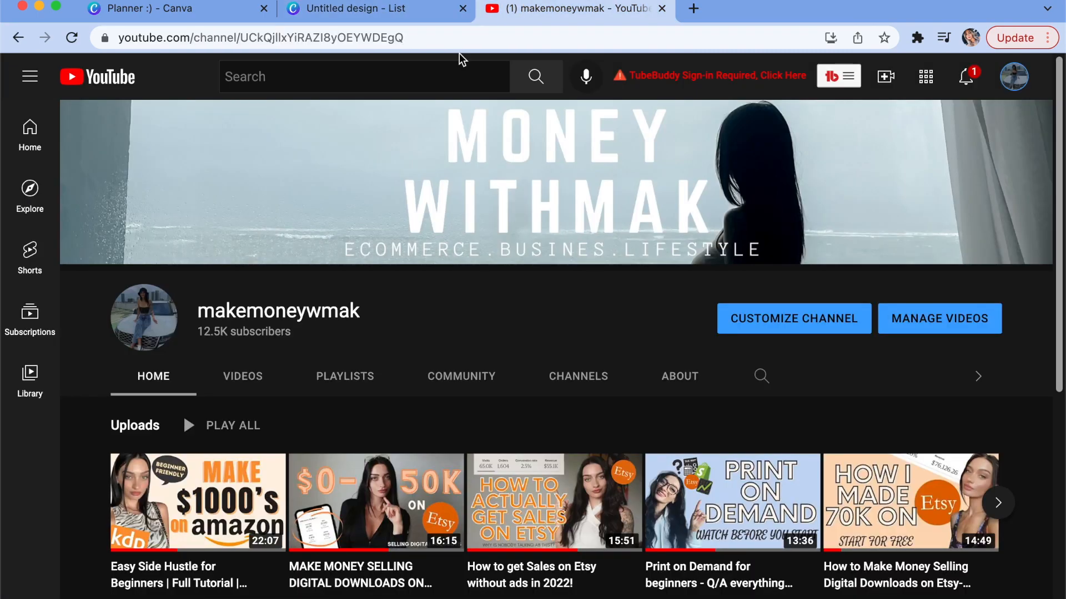
pyautogui.click(383, 39)
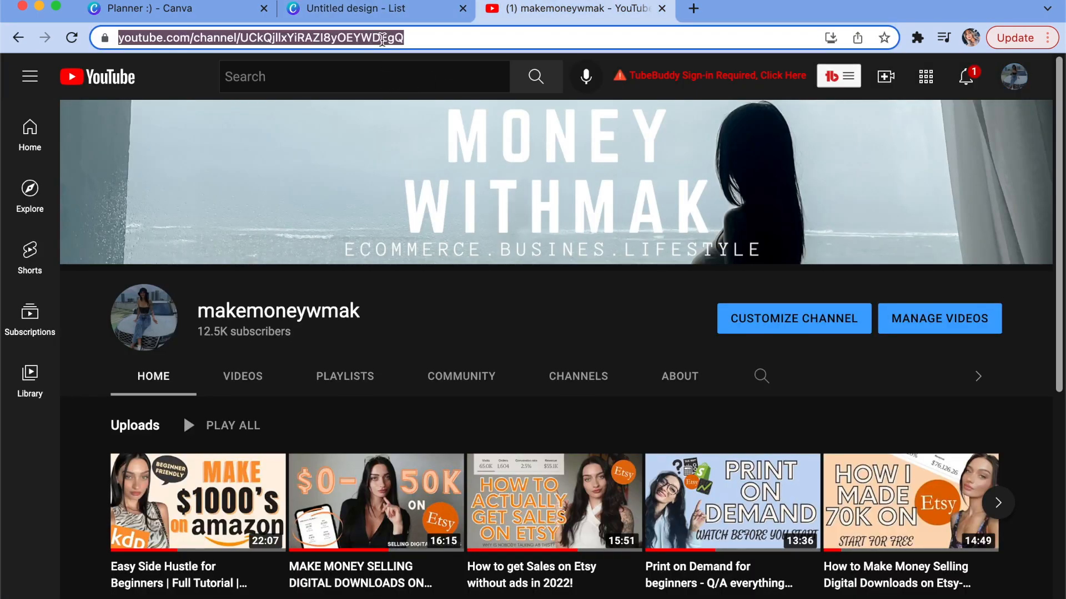
pyautogui.click(306, 12)
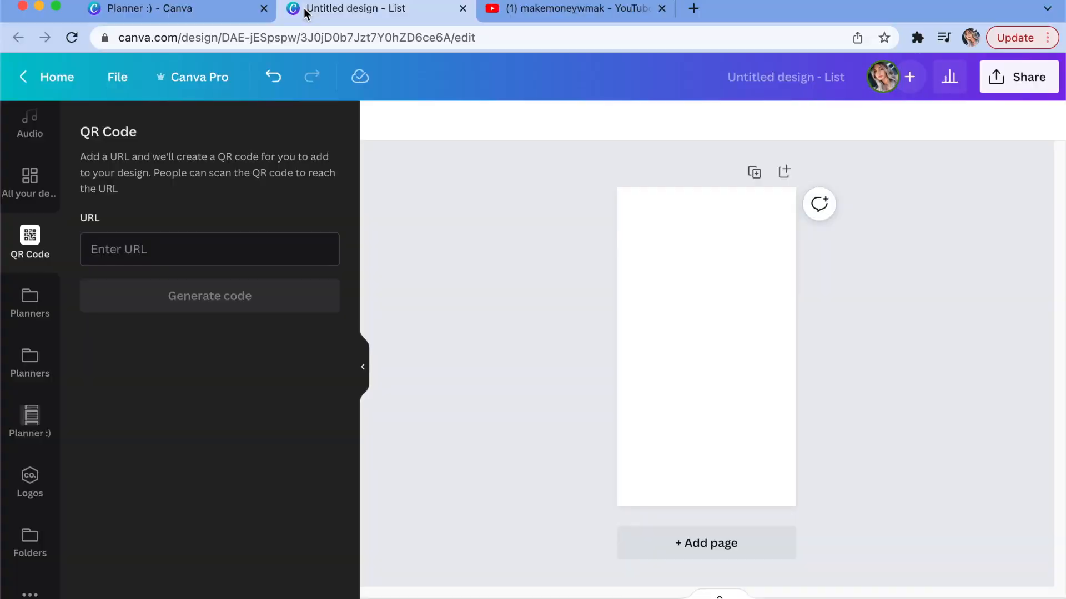
pyautogui.press('super+v')
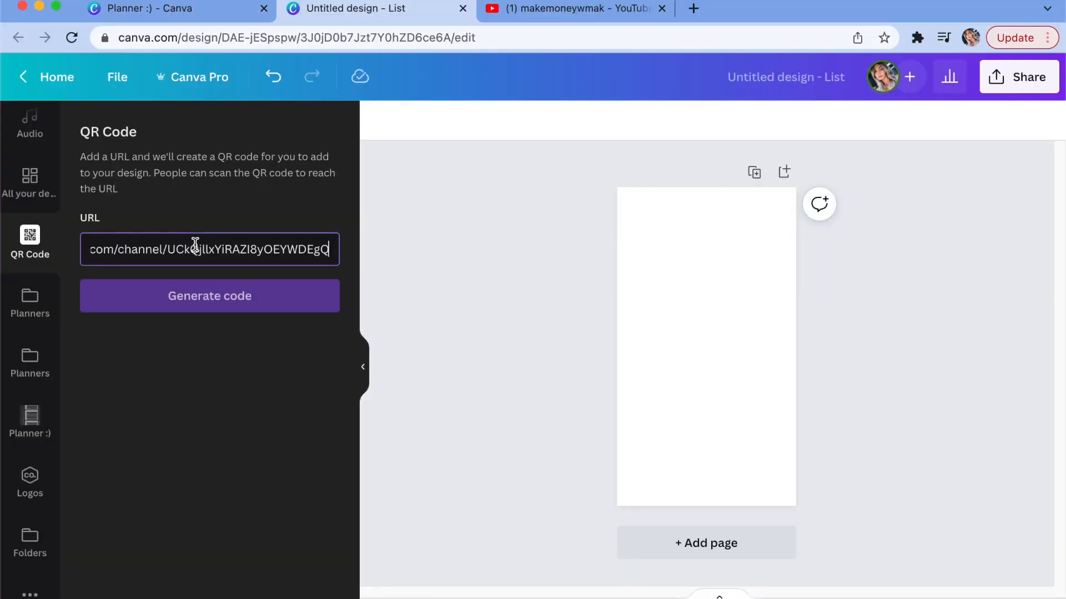
pyautogui.click(237, 294)
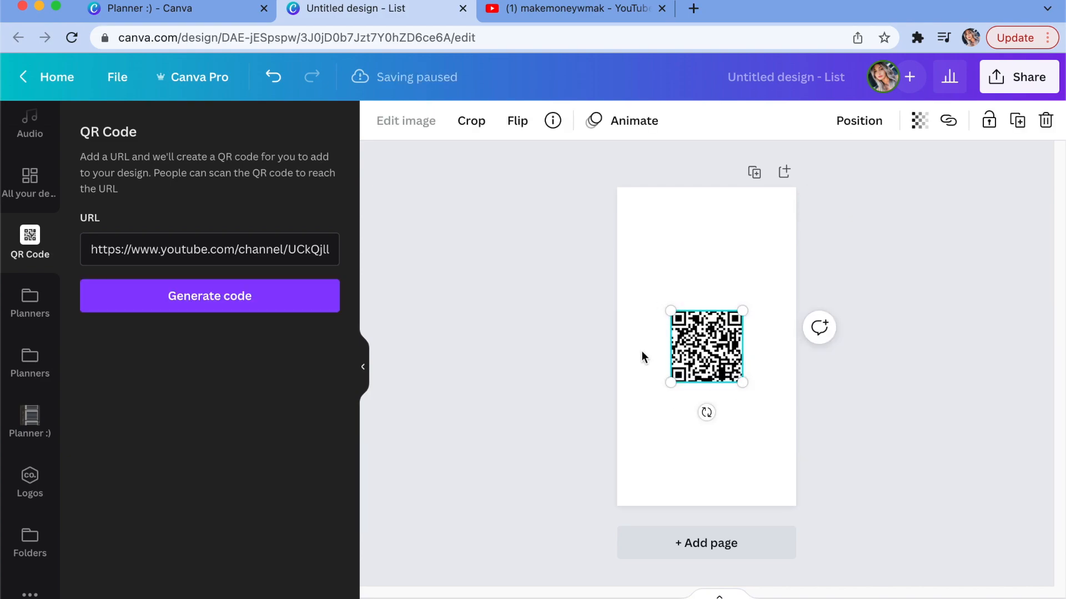
pyautogui.click(764, 415)
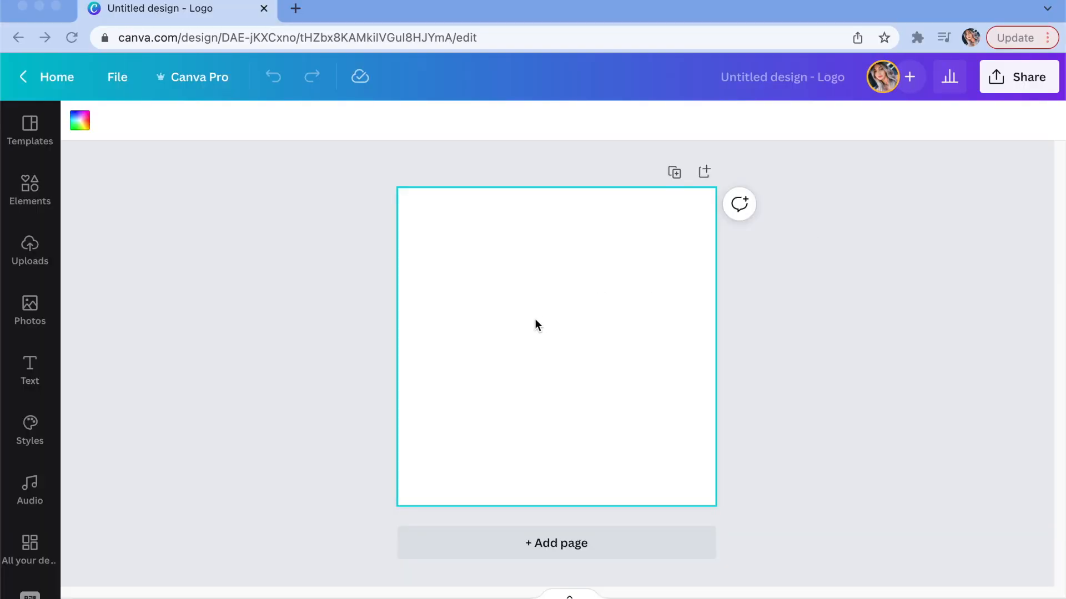
# Add a text box reading "RCOM" to the blank logo page and enlarge it to font size 67.3
pyautogui.press('t')
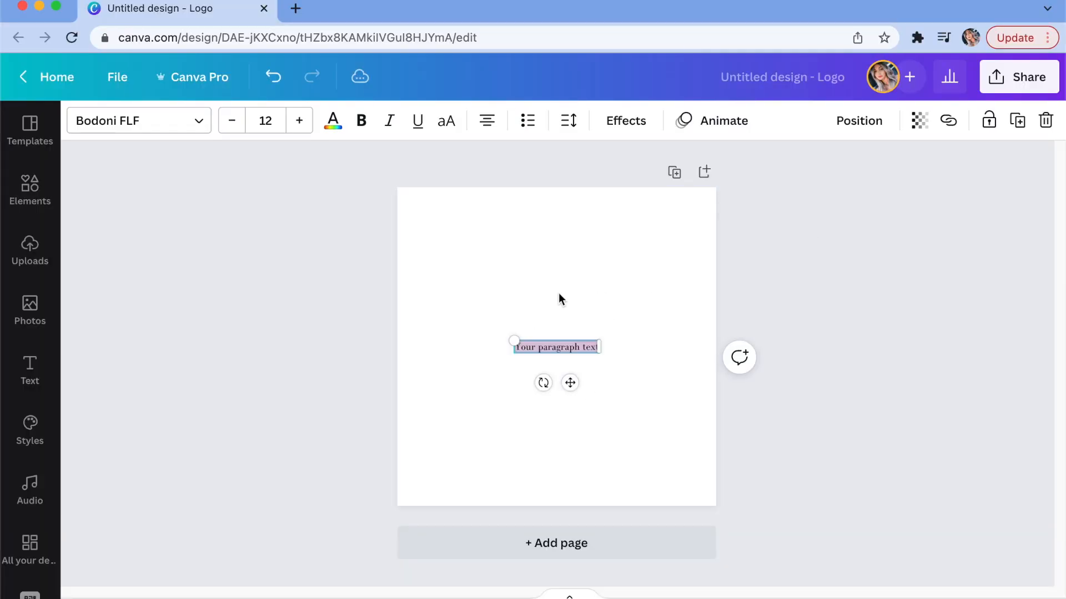
pyautogui.doubleClick(562, 347)
pyautogui.write('RCOM')
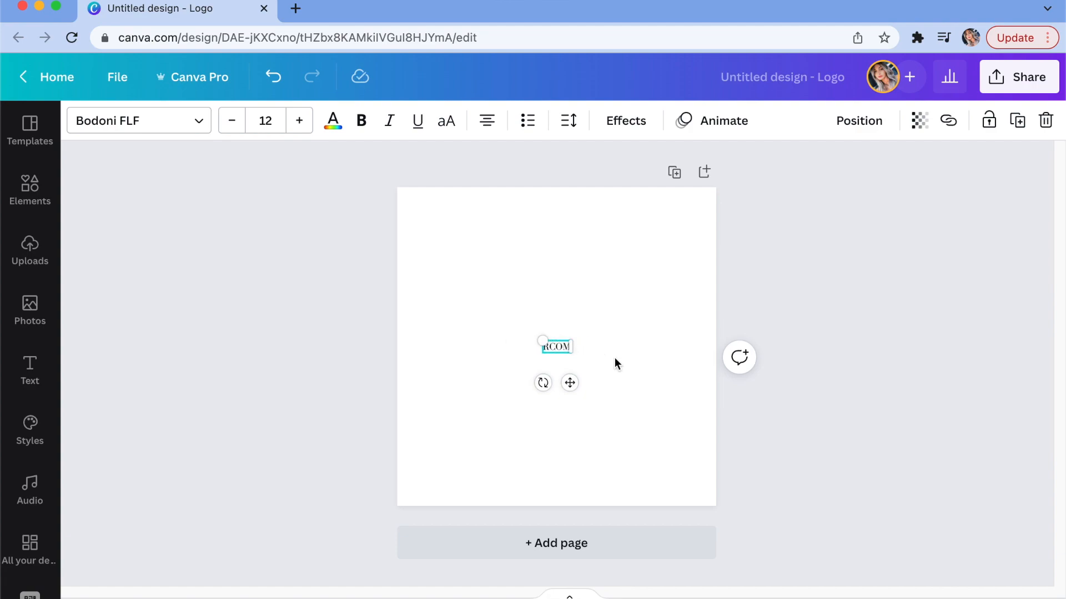
pyautogui.click(613, 360)
pyautogui.click(565, 350)
pyautogui.moveTo(573, 354); pyautogui.dragTo(695, 450)
# Change the enlarged text to "ECOM" and move it to the middle of the logo page
pyautogui.doubleClick(581, 378)
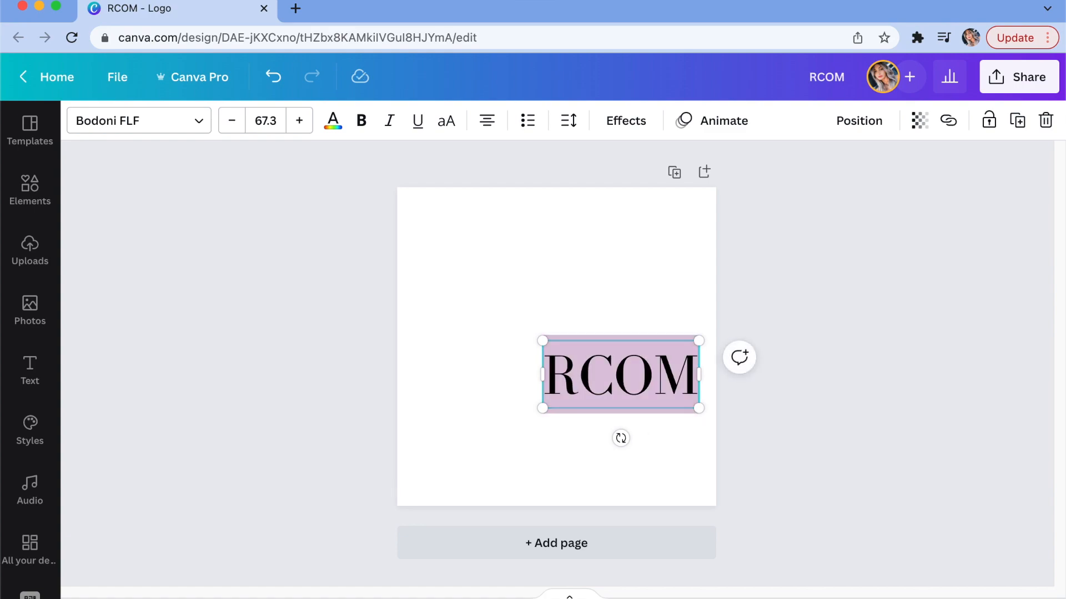
pyautogui.write('ECOM')
pyautogui.click(721, 489)
pyautogui.moveTo(654, 398); pyautogui.dragTo(583, 358)
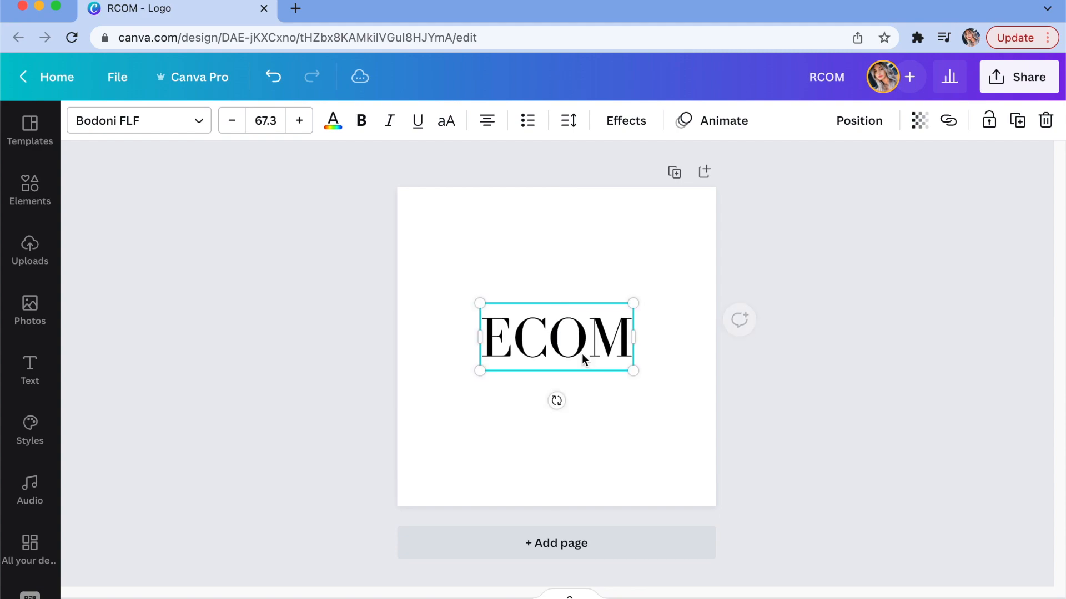
# Apply the Shadow effect to the ECOM text with direction -25, offset 53 and transparency 43
pyautogui.click(620, 121)
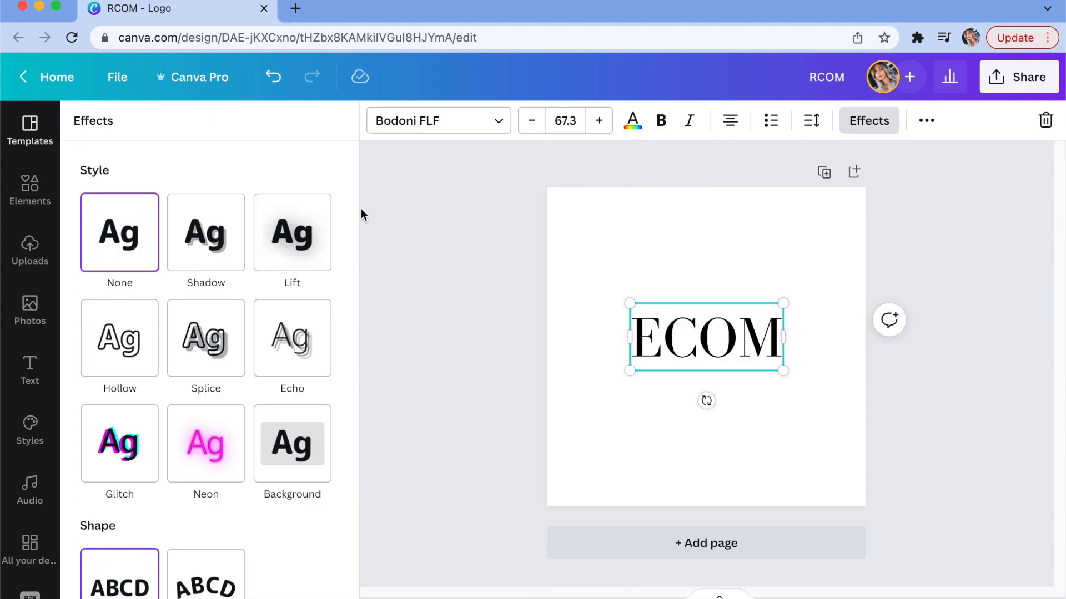
pyautogui.click(201, 265)
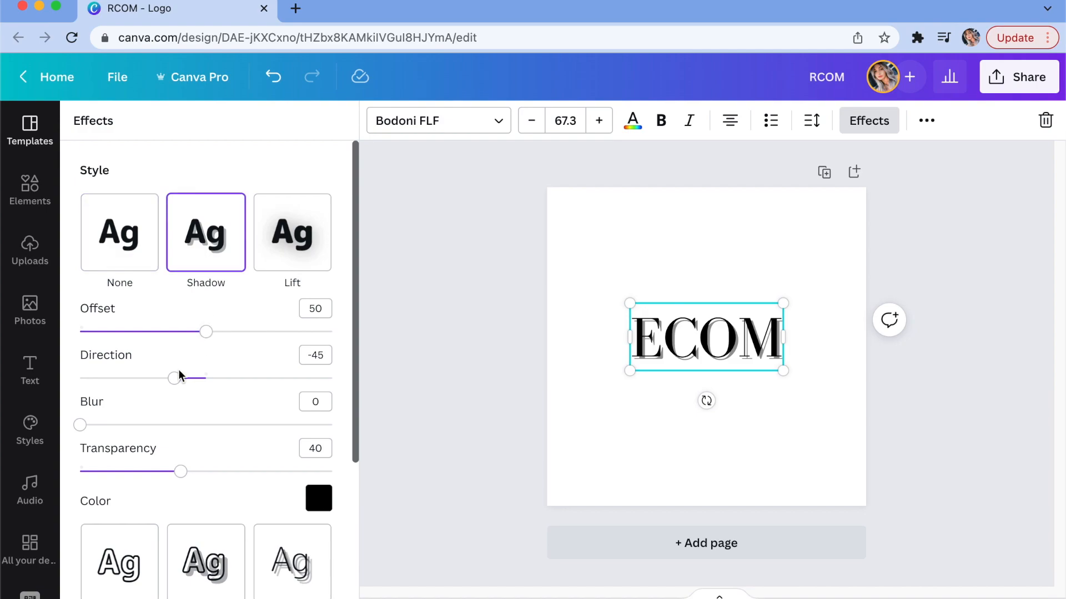
pyautogui.moveTo(177, 381)
pyautogui.mouseDown()
pyautogui.moveTo(82, 379)
pyautogui.moveTo(189, 379)
pyautogui.mouseUp()
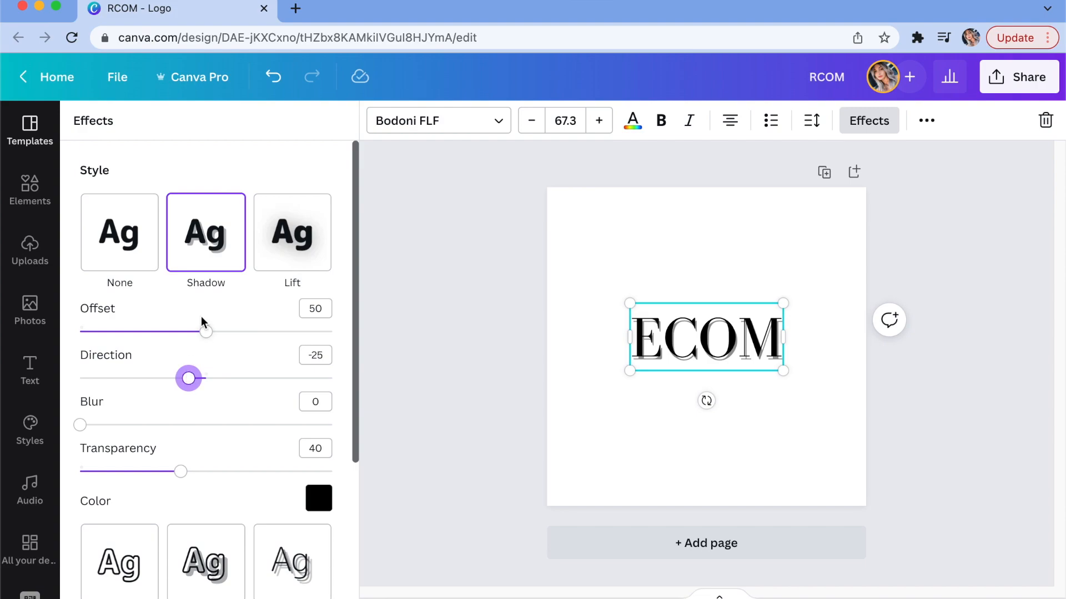
pyautogui.moveTo(208, 339)
pyautogui.mouseDown()
pyautogui.moveTo(299, 347)
pyautogui.moveTo(214, 350)
pyautogui.mouseUp()
pyautogui.moveTo(178, 467)
pyautogui.mouseDown()
pyautogui.moveTo(157, 478)
pyautogui.moveTo(188, 475)
pyautogui.mouseUp()
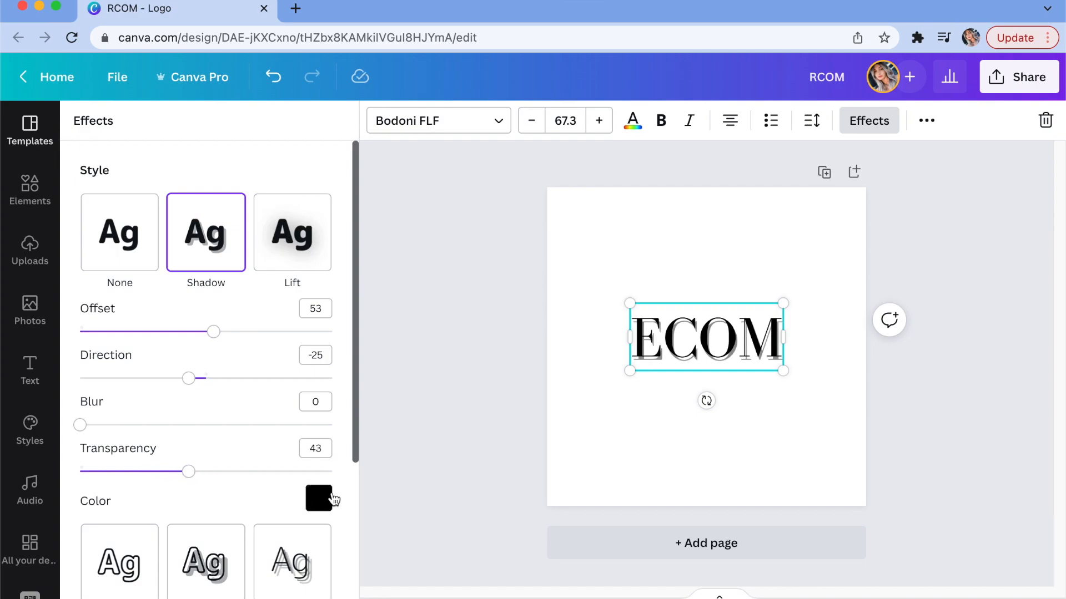
# Try two purple shades for the ECOM text's shadow and set the shadow color to light turquoise
pyautogui.click(325, 498)
pyautogui.click(299, 435)
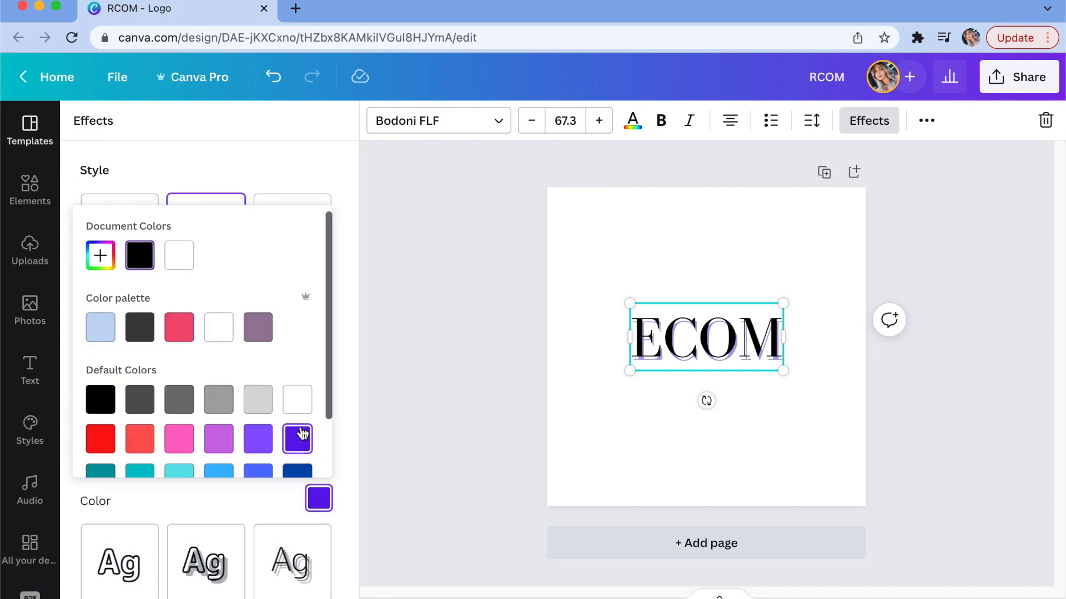
pyautogui.click(273, 440)
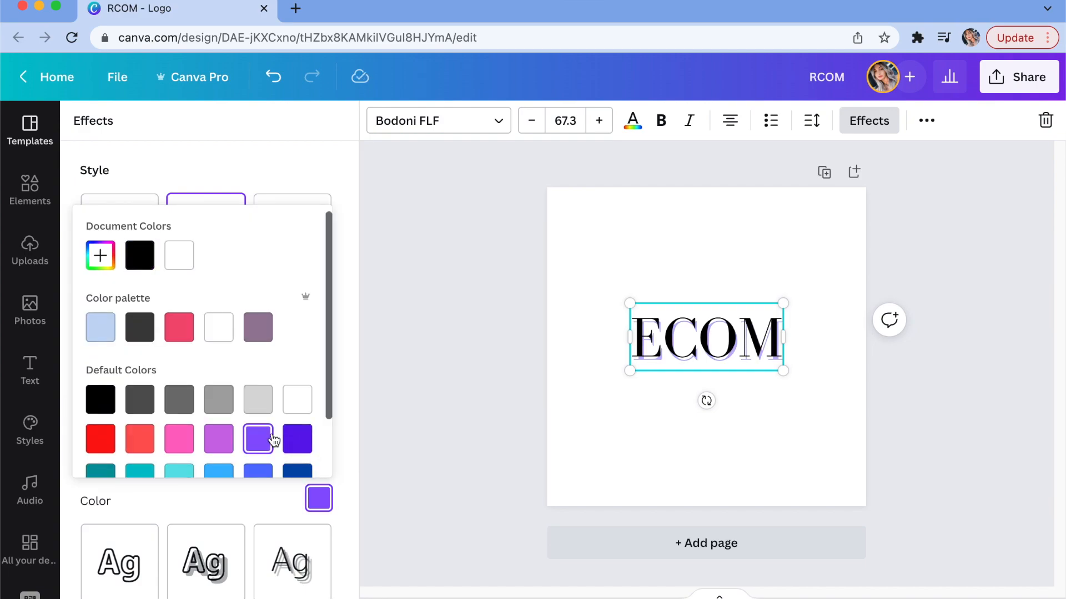
pyautogui.click(187, 473)
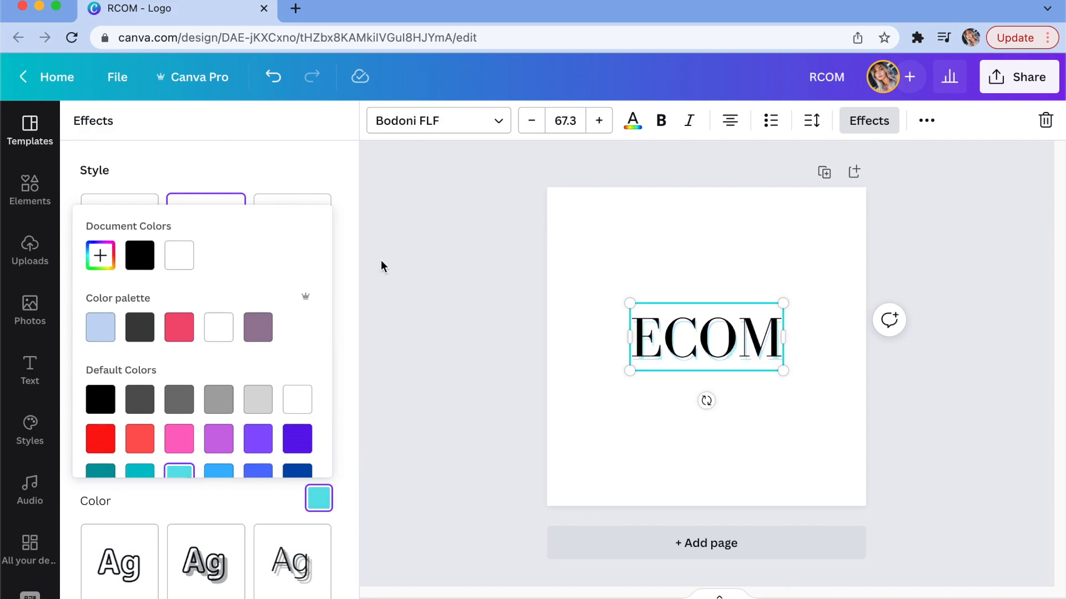
# Change the ECOM text's font to Glacial Indifference and remove its shadow effect
pyautogui.click(431, 120)
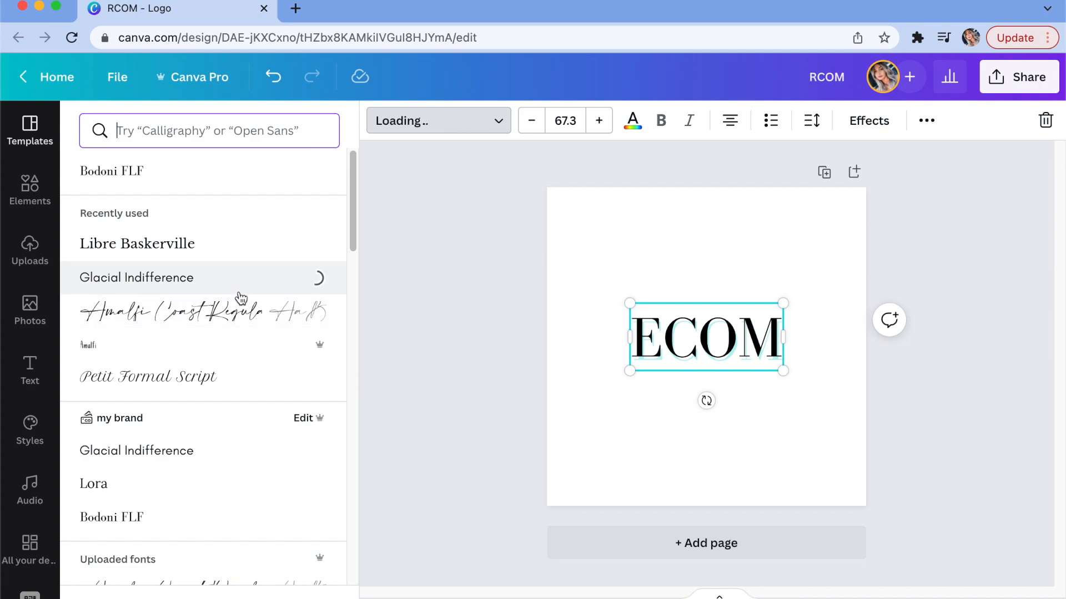
pyautogui.click(501, 298)
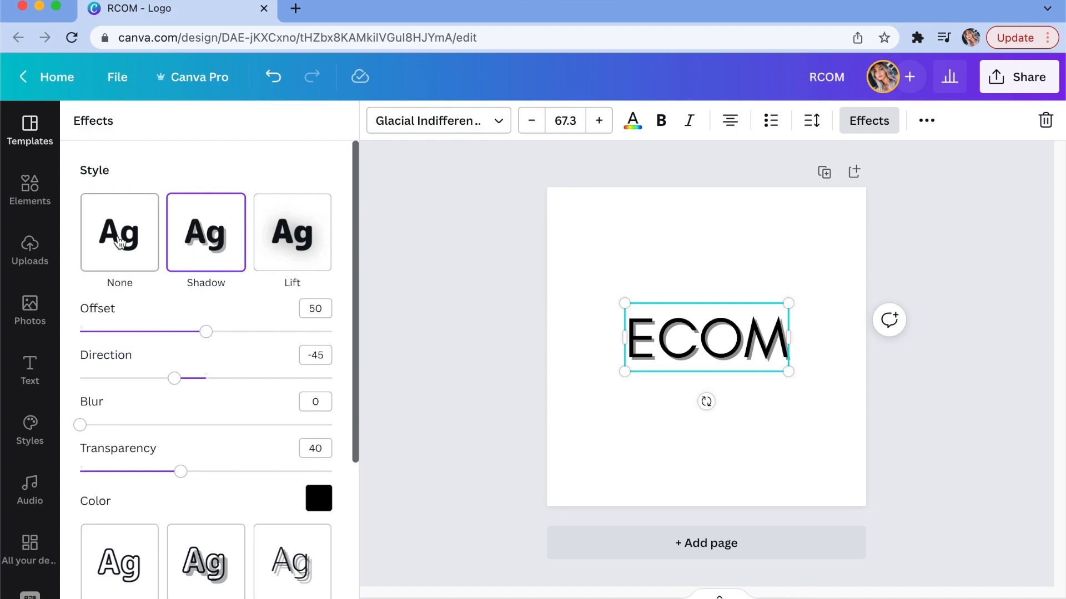
pyautogui.click(119, 240)
# Apply the Neon effect to the ECOM text and color it pink from the default colors
pyautogui.scroll(-2, 354, 288)
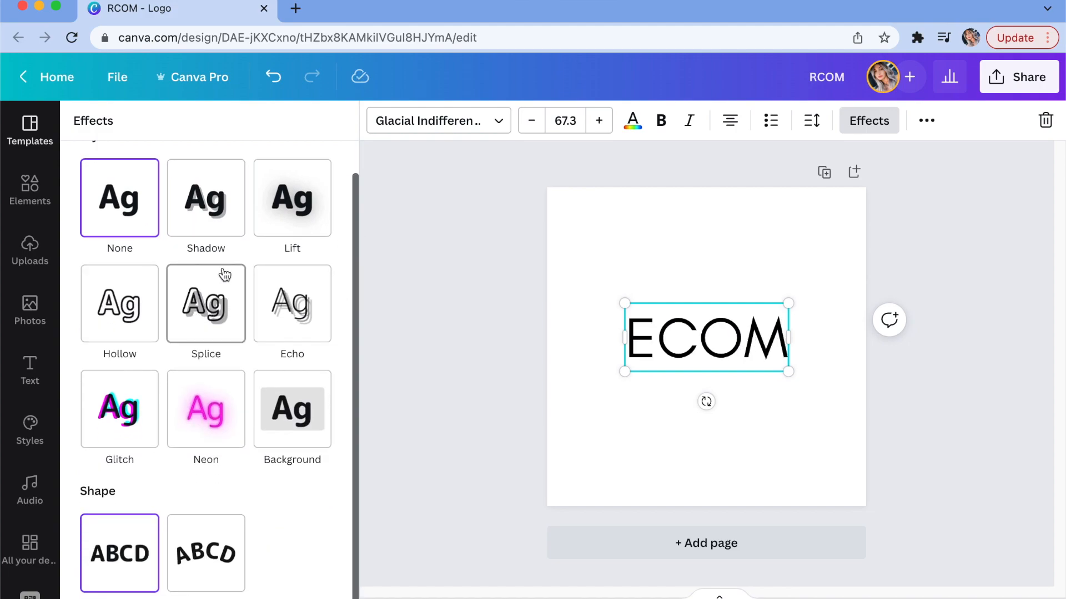
pyautogui.click(222, 402)
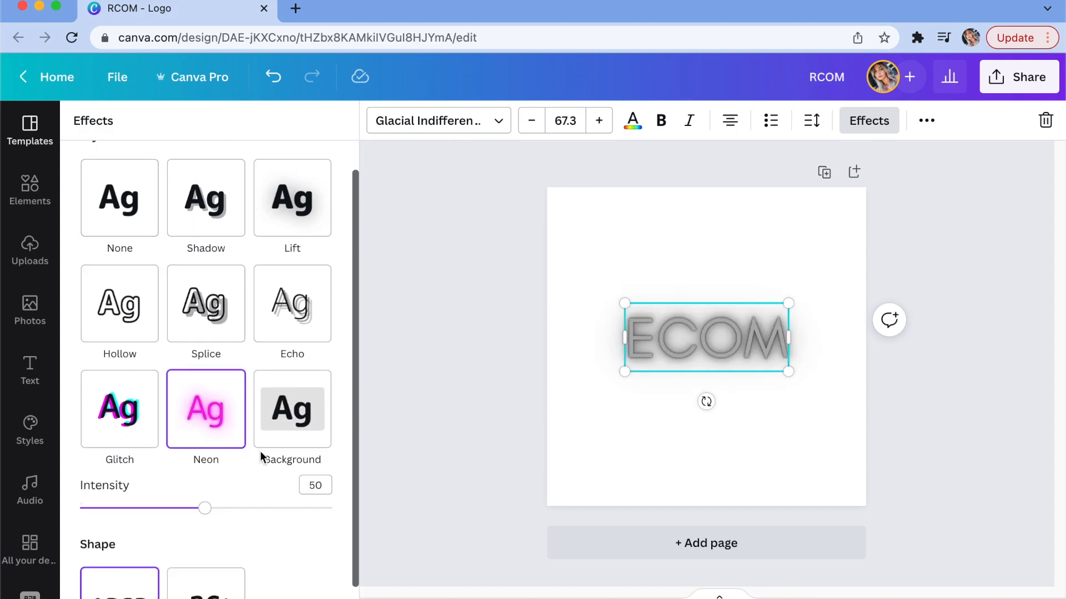
pyautogui.click(626, 128)
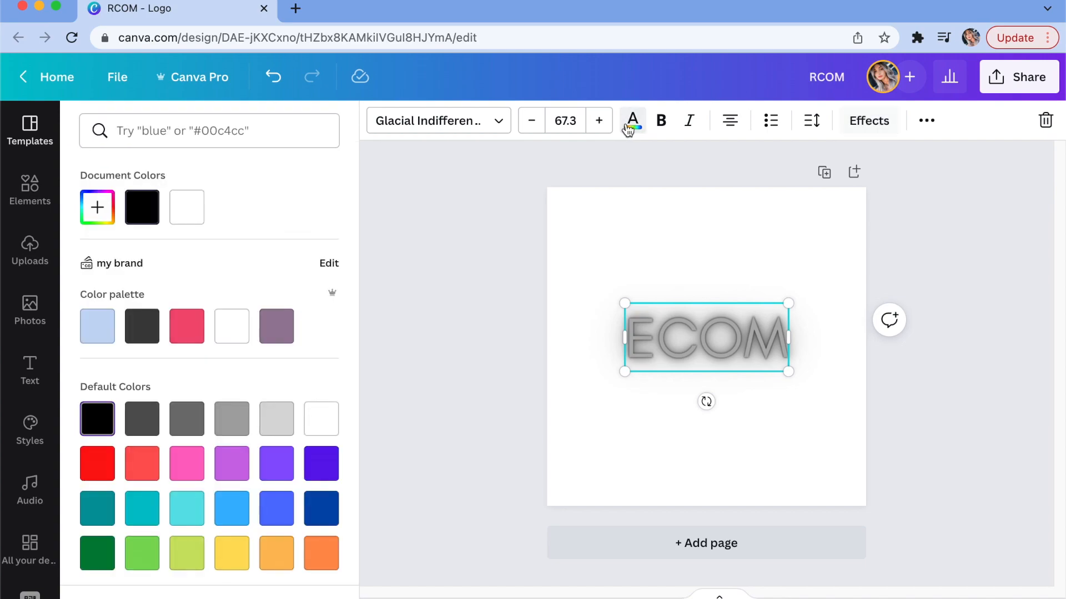
pyautogui.click(193, 339)
pyautogui.click(201, 461)
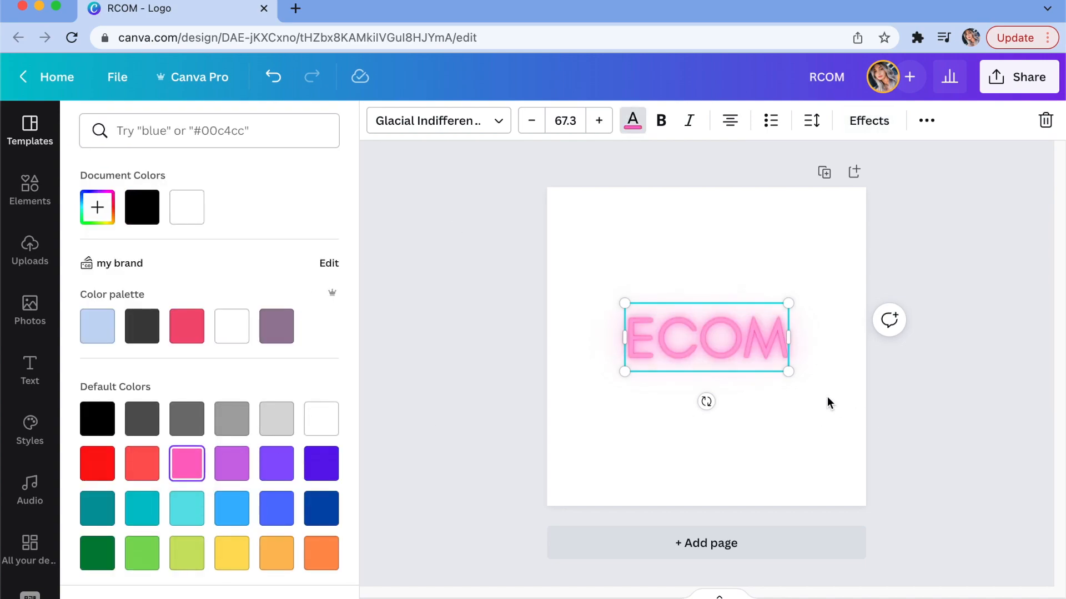
# Enlarge the neon ECOM text to font size 102 and reposition it near the middle of the page
pyautogui.moveTo(809, 389); pyautogui.dragTo(870, 433)
pyautogui.moveTo(832, 374); pyautogui.dragTo(795, 364)
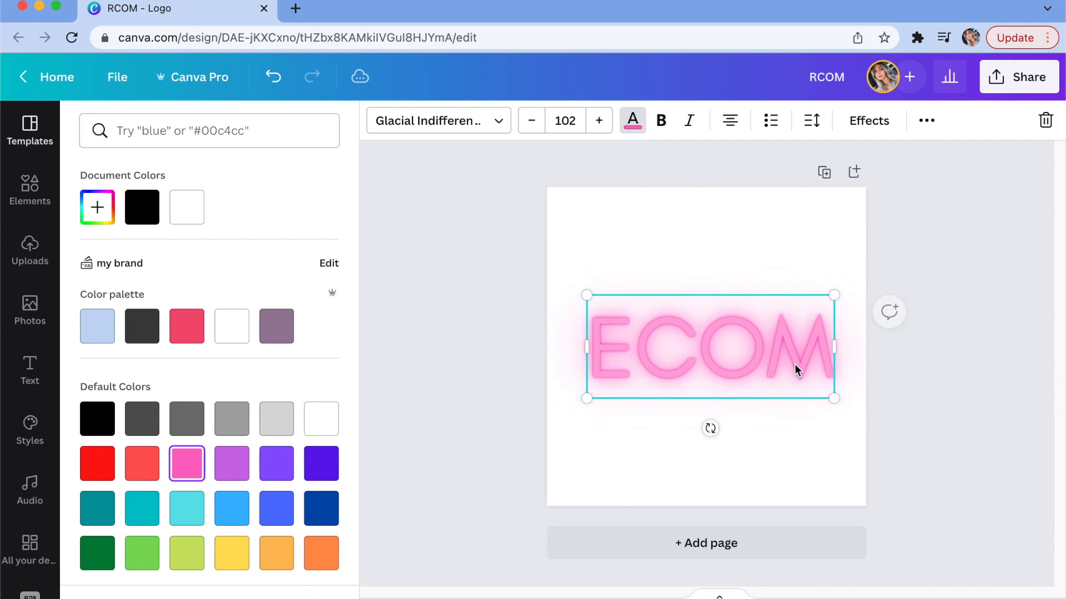
pyautogui.click(874, 247)
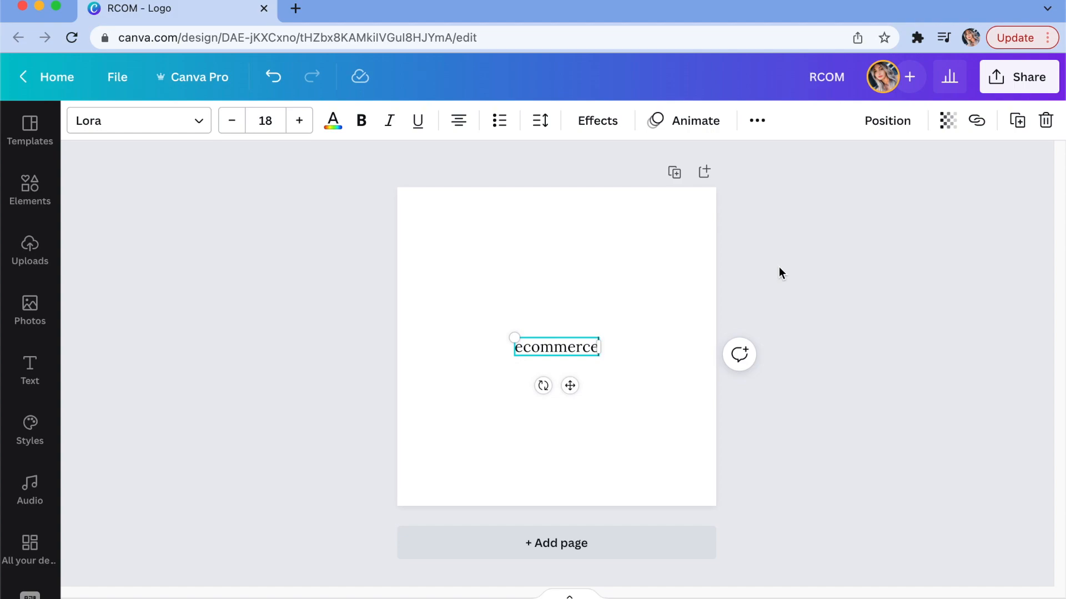
# Move the ecommerce text toward the page's left side, apply the Curve shape and set its curve to -50
pyautogui.click(779, 272)
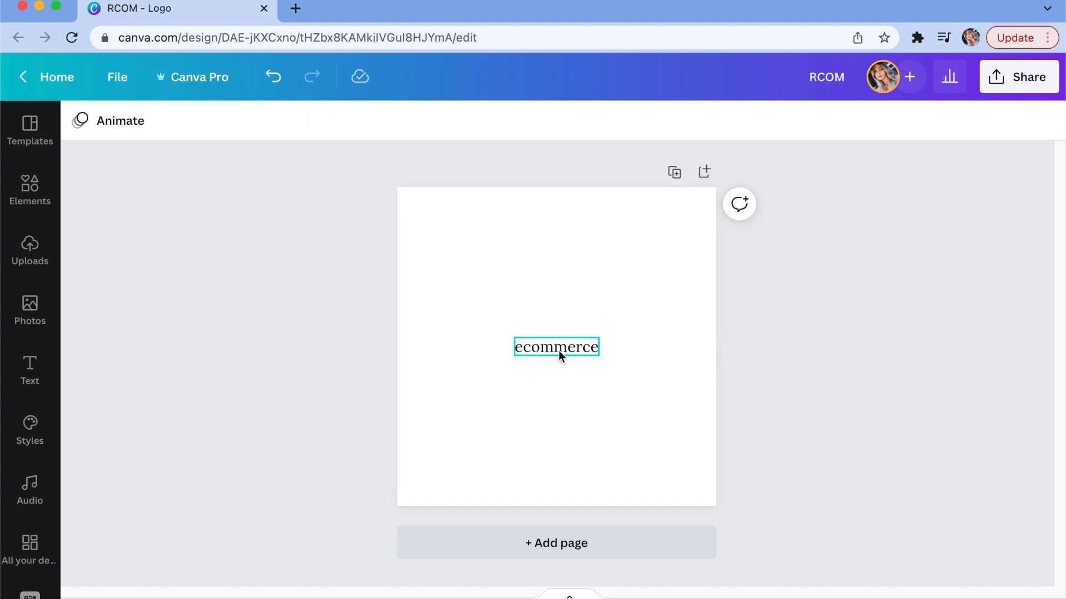
pyautogui.moveTo(533, 352); pyautogui.dragTo(487, 350)
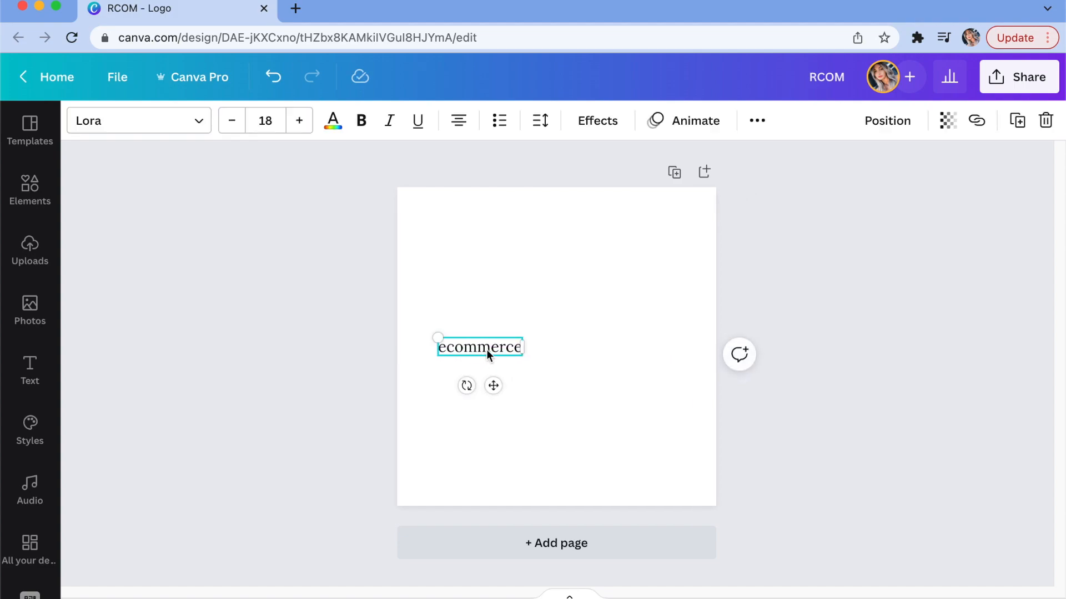
pyautogui.click(602, 130)
pyautogui.scroll(-1, 357, 330)
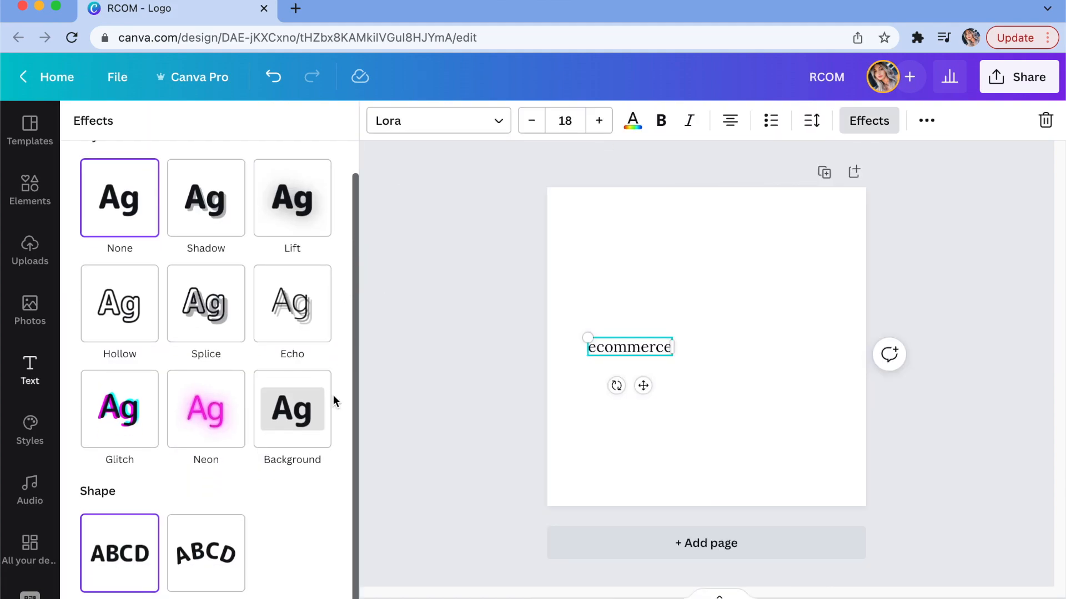
pyautogui.click(216, 575)
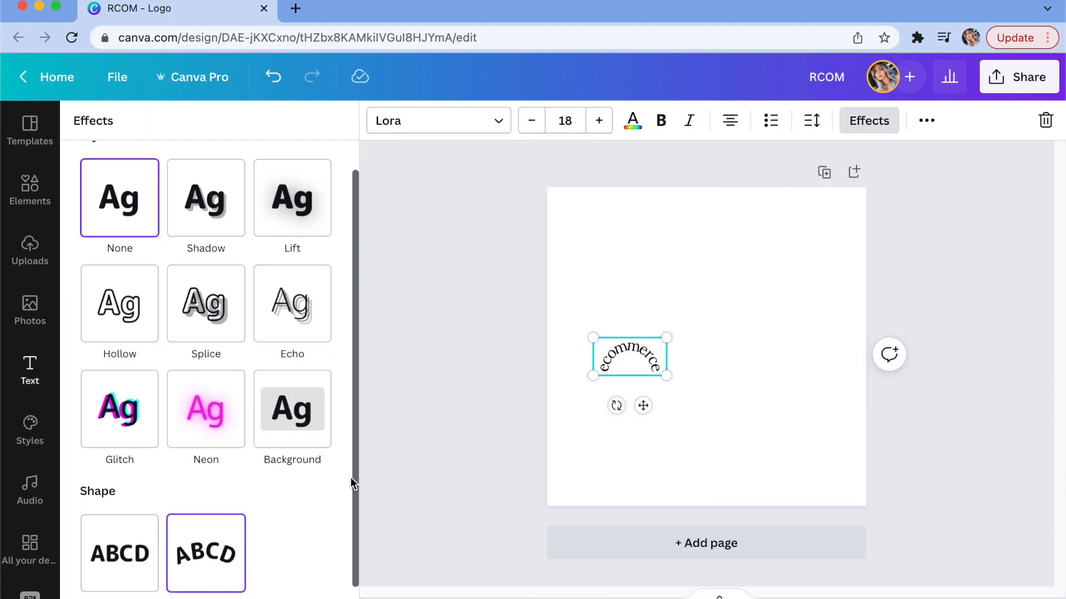
pyautogui.scroll(-2, 351, 477)
pyautogui.moveTo(332, 597); pyautogui.dragTo(157, 597)
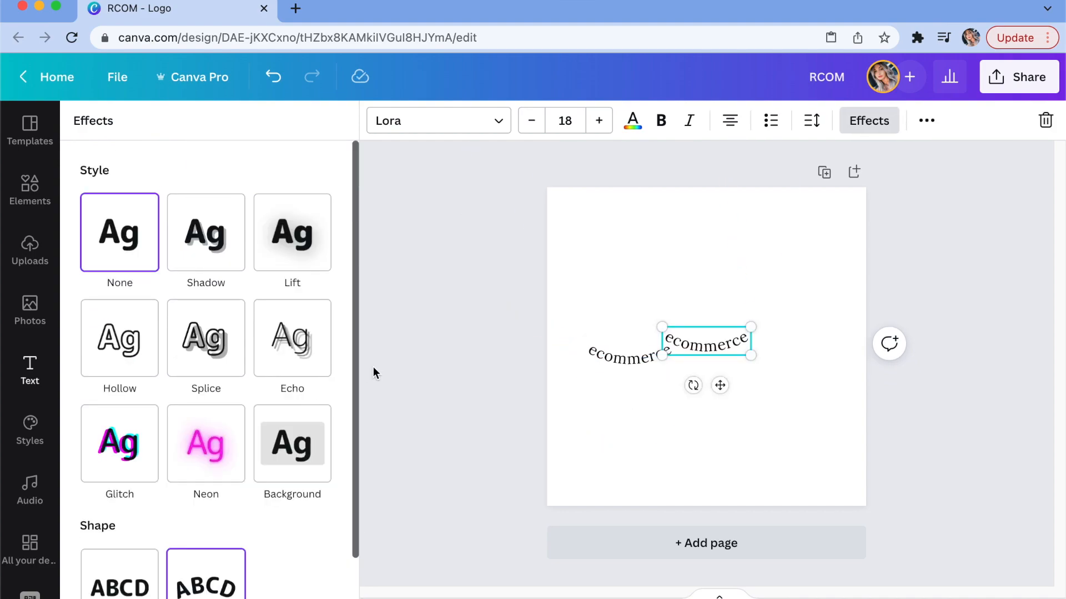
# Bend the second ecommerce text upward with a positive curve and line it up with the end of the first to form a wave
pyautogui.moveTo(357, 381); pyautogui.dragTo(354, 497)
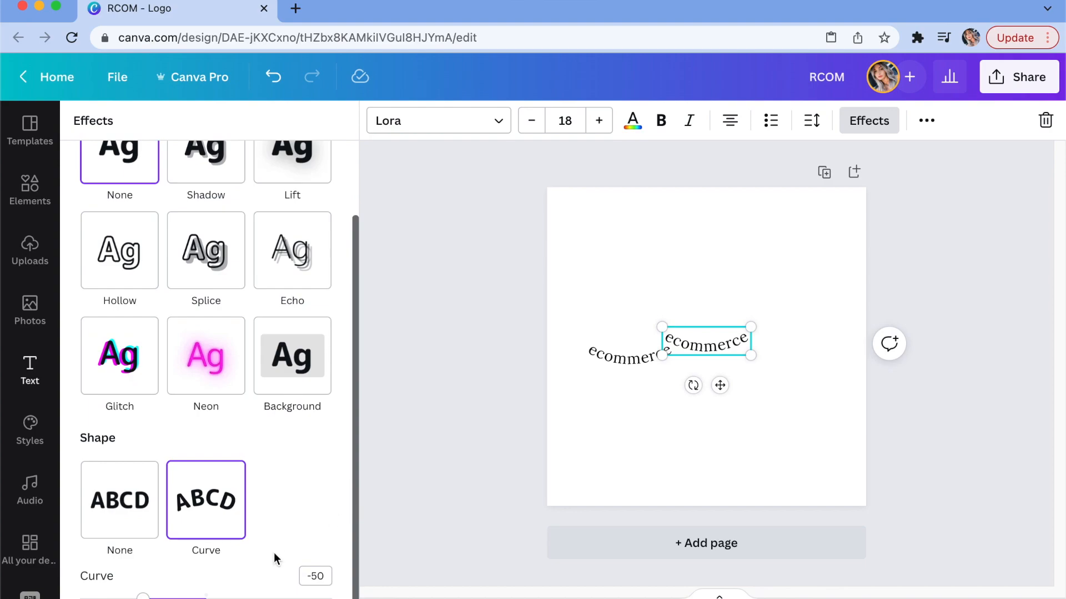
pyautogui.moveTo(143, 597); pyautogui.dragTo(243, 597)
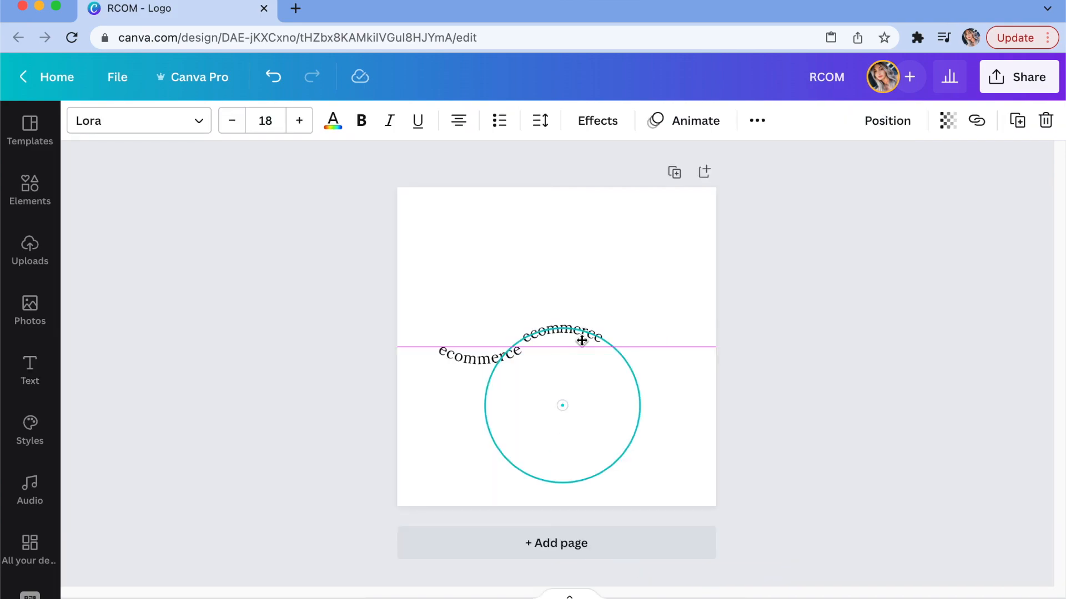
pyautogui.moveTo(581, 340); pyautogui.dragTo(581, 338)
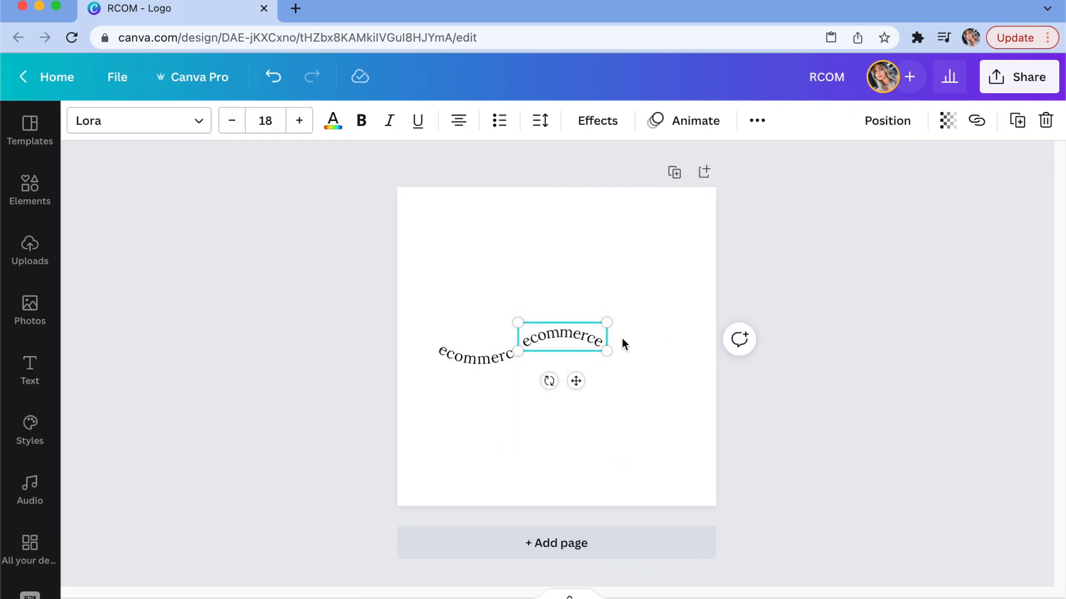
pyautogui.click(660, 358)
# Duplicate the pair of curved ecommerce texts and attach the tilted copy to the left end of the original wave
pyautogui.moveTo(661, 353); pyautogui.dragTo(578, 361)
pyautogui.press('super+v')
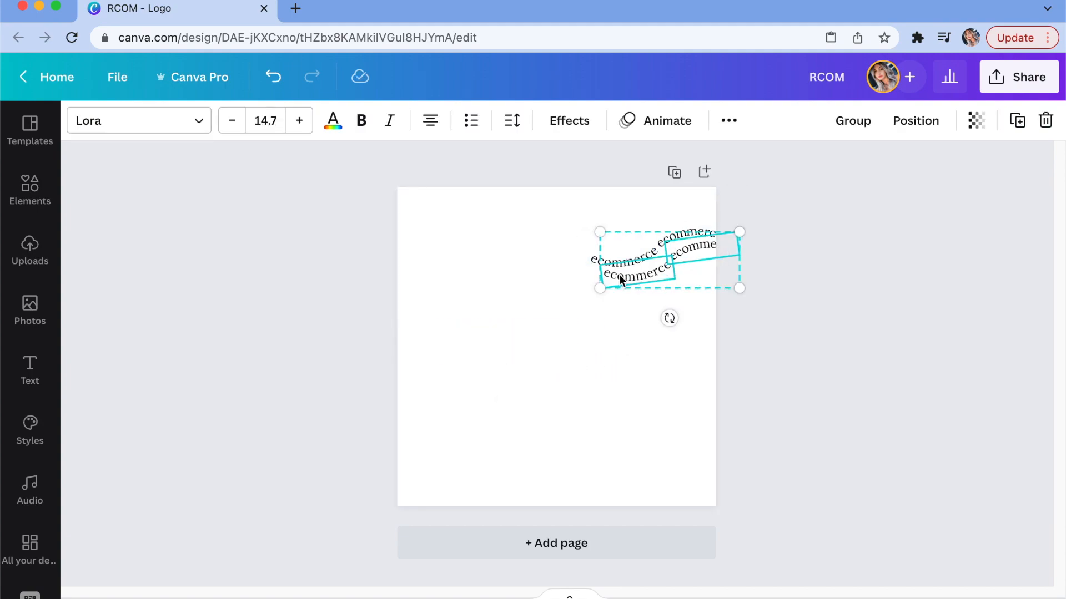
pyautogui.moveTo(663, 265); pyautogui.dragTo(522, 277)
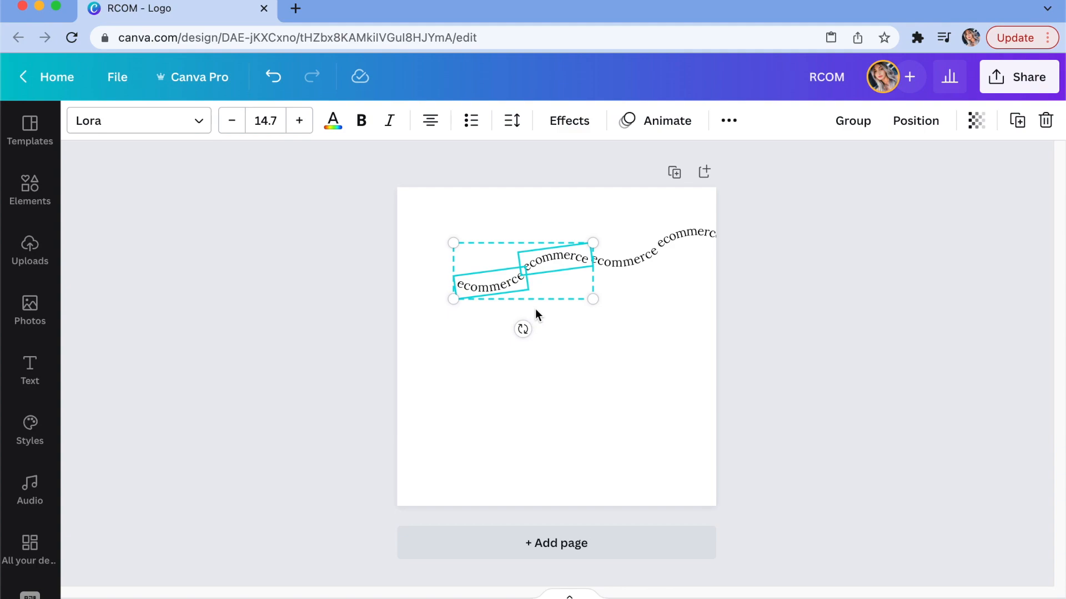
pyautogui.click(656, 360)
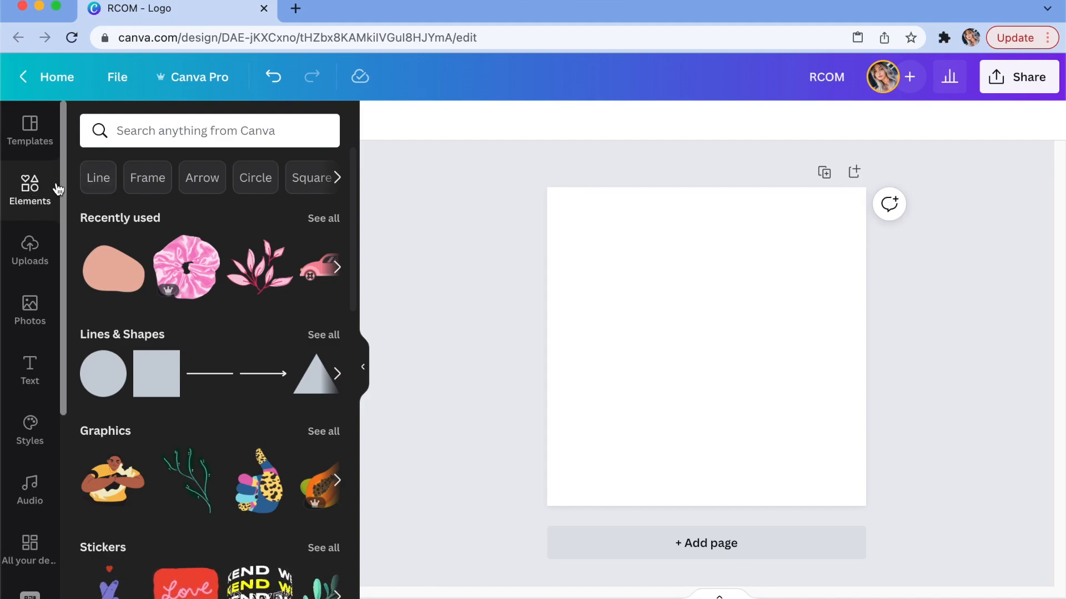
# Open the full Frames collection in the elements library and search it for "letter"
pyautogui.moveTo(351, 225); pyautogui.dragTo(384, 557)
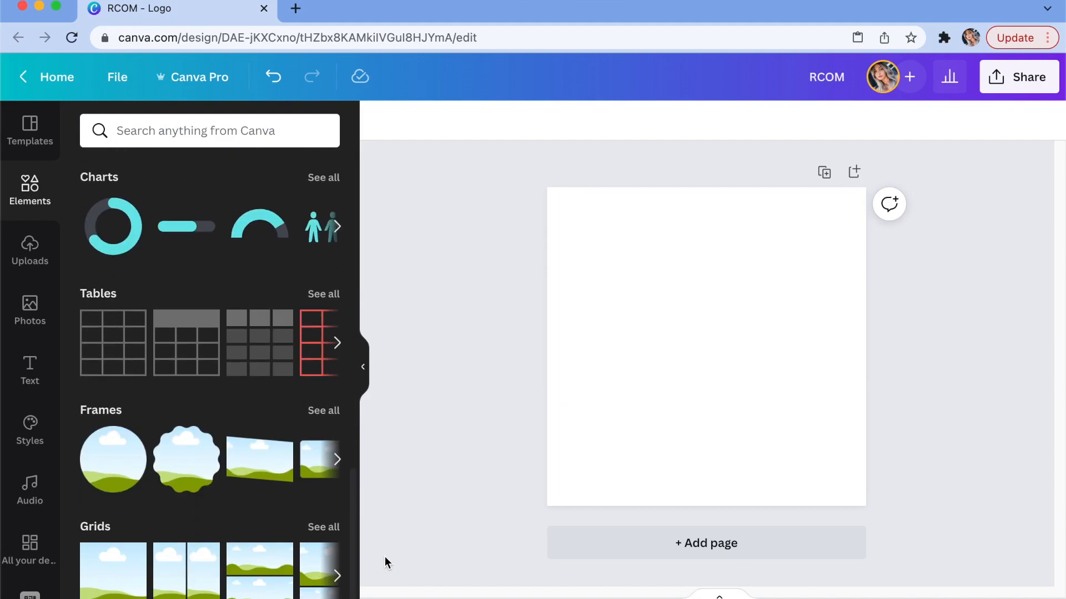
pyautogui.click(321, 413)
pyautogui.click(216, 171)
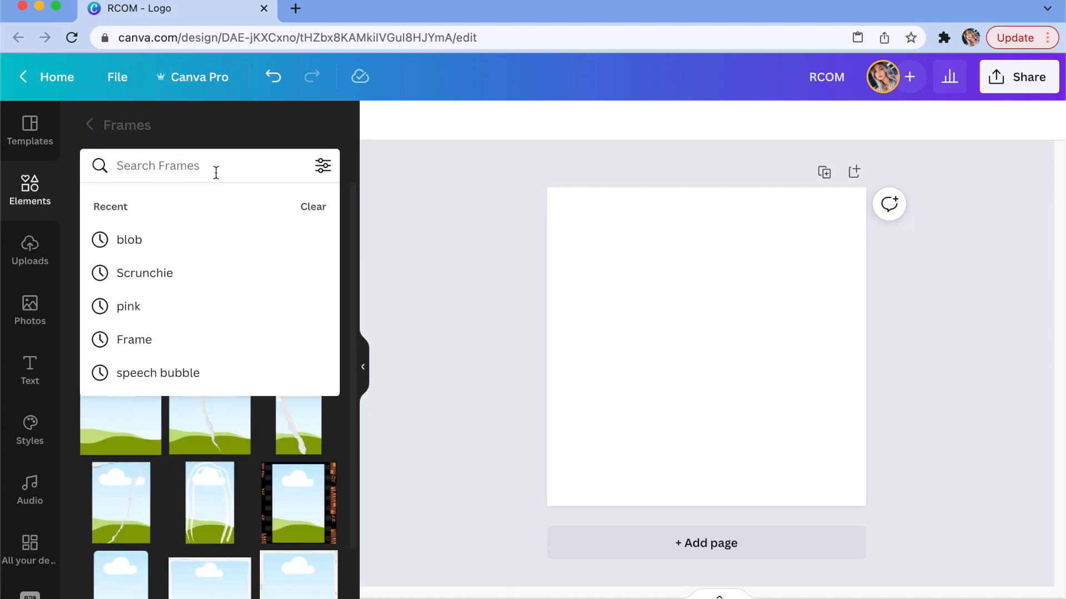
pyautogui.write('letter')
pyautogui.press('Return')
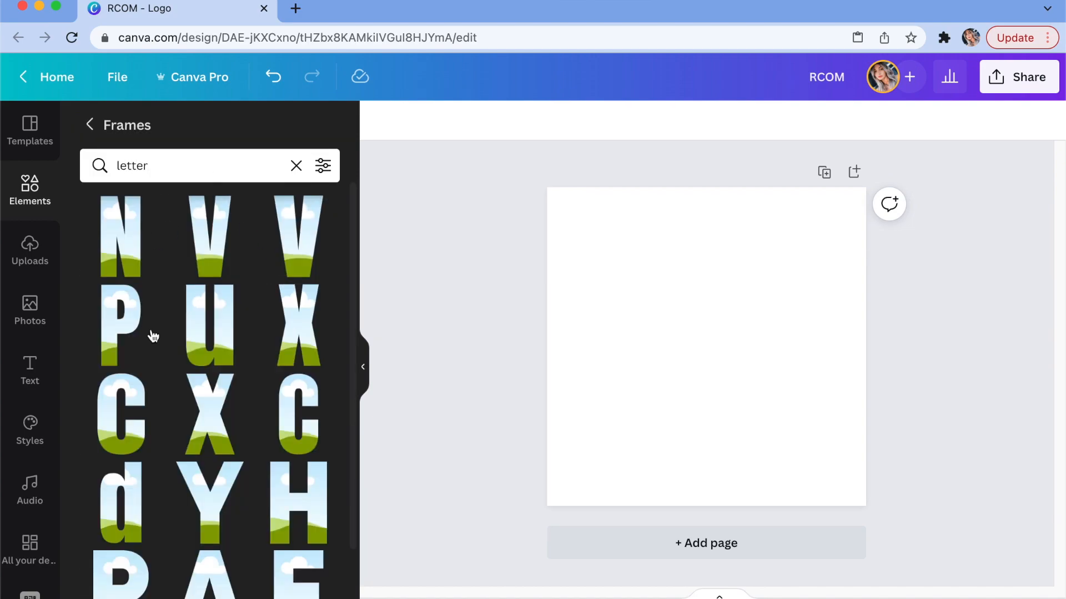
# Add the Y, E and S letter frames and arrange them side by side across the page to spell YES
pyautogui.scroll(-5, 351, 226)
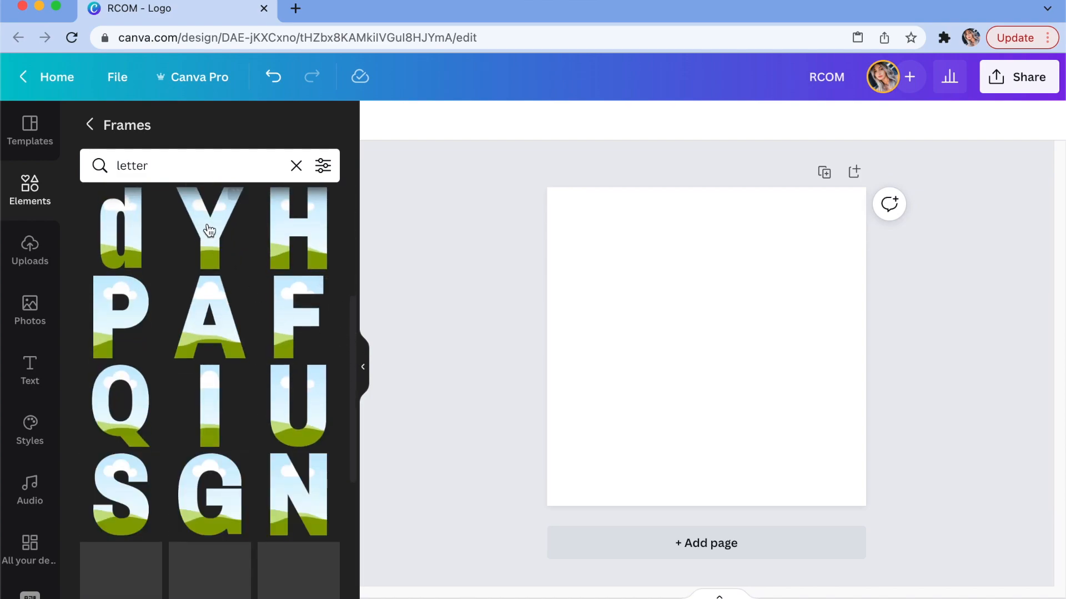
pyautogui.click(210, 231)
pyautogui.click(161, 480)
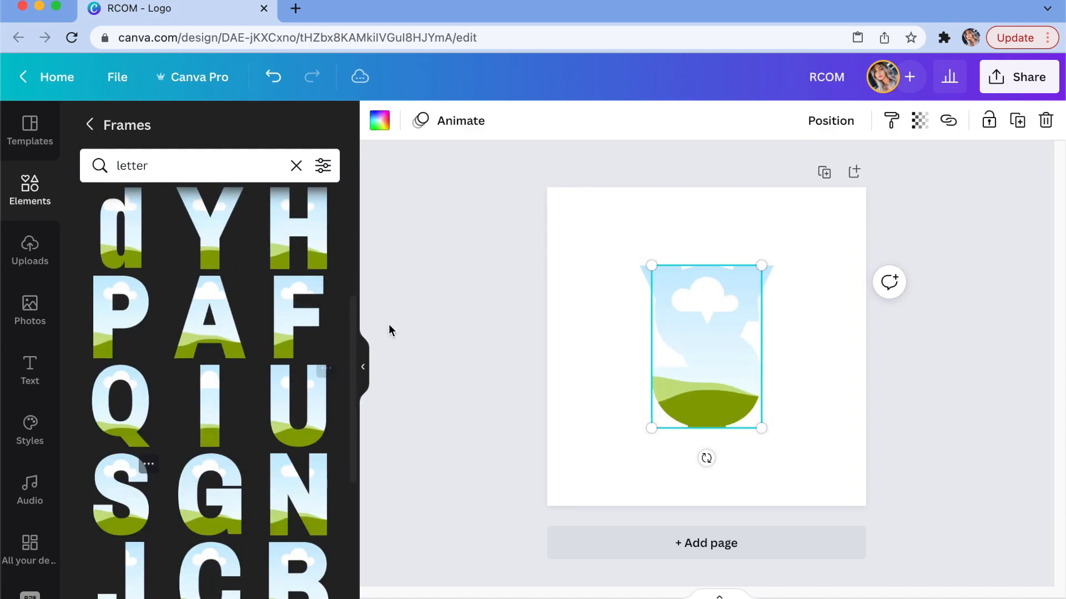
pyautogui.scroll(5, 355, 336)
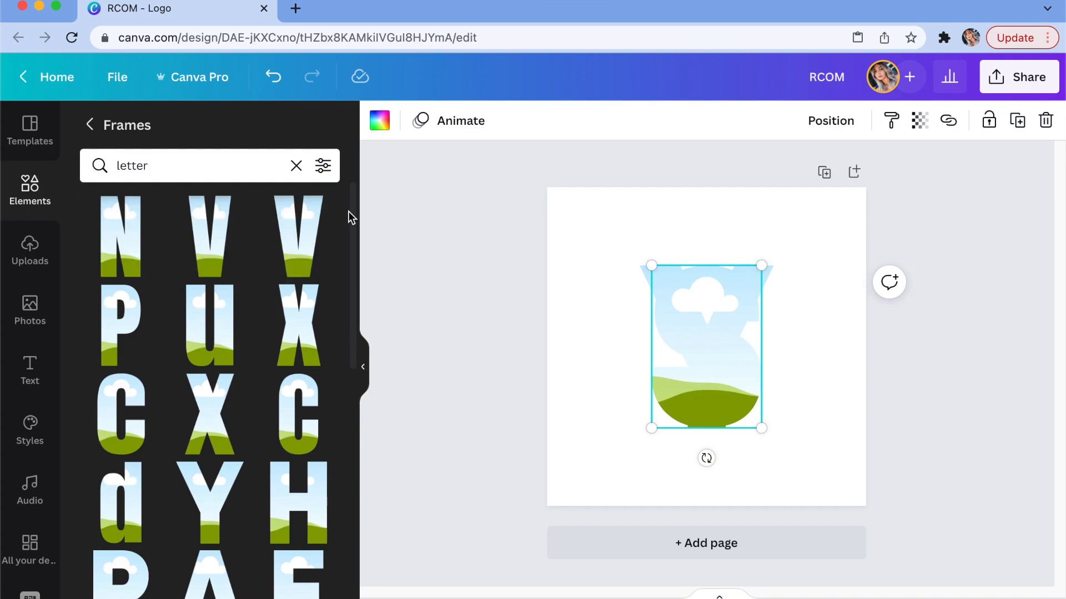
pyautogui.moveTo(354, 246); pyautogui.dragTo(340, 425)
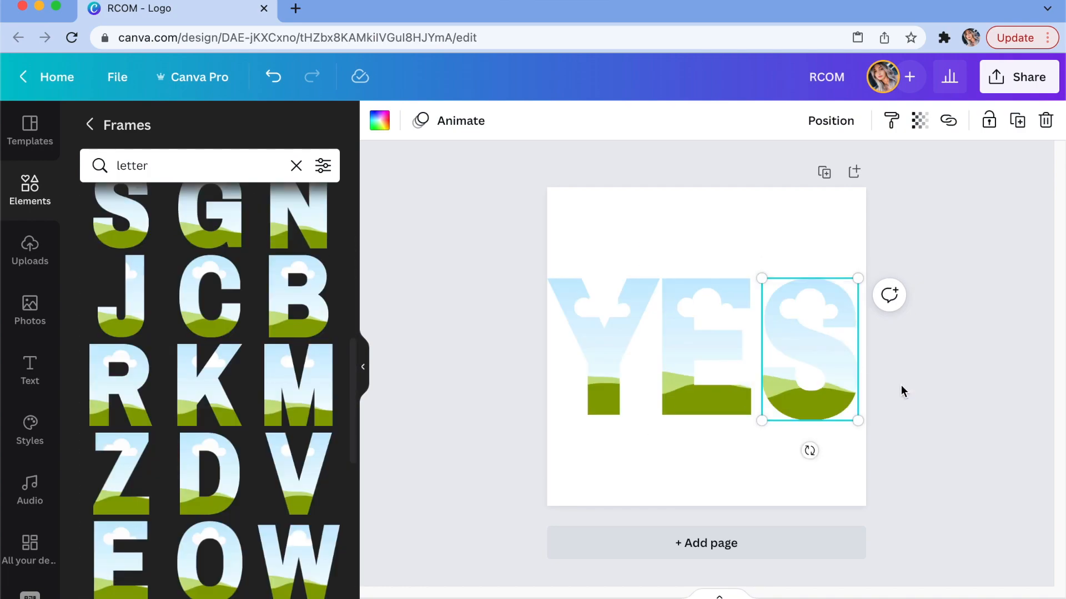
pyautogui.click(978, 425)
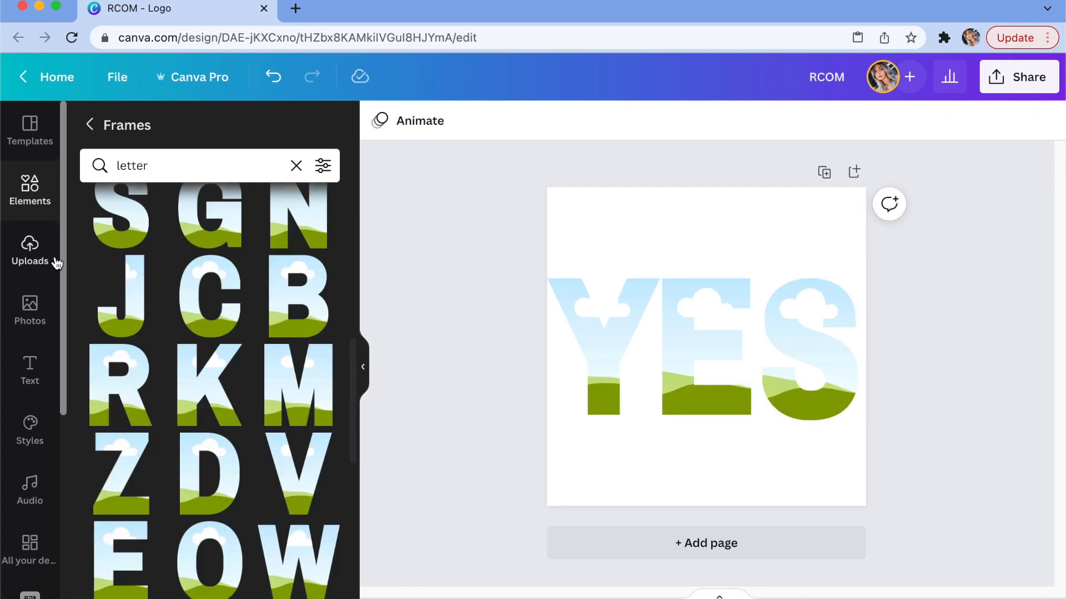
# Search the elements library for "glitter"
pyautogui.click(32, 202)
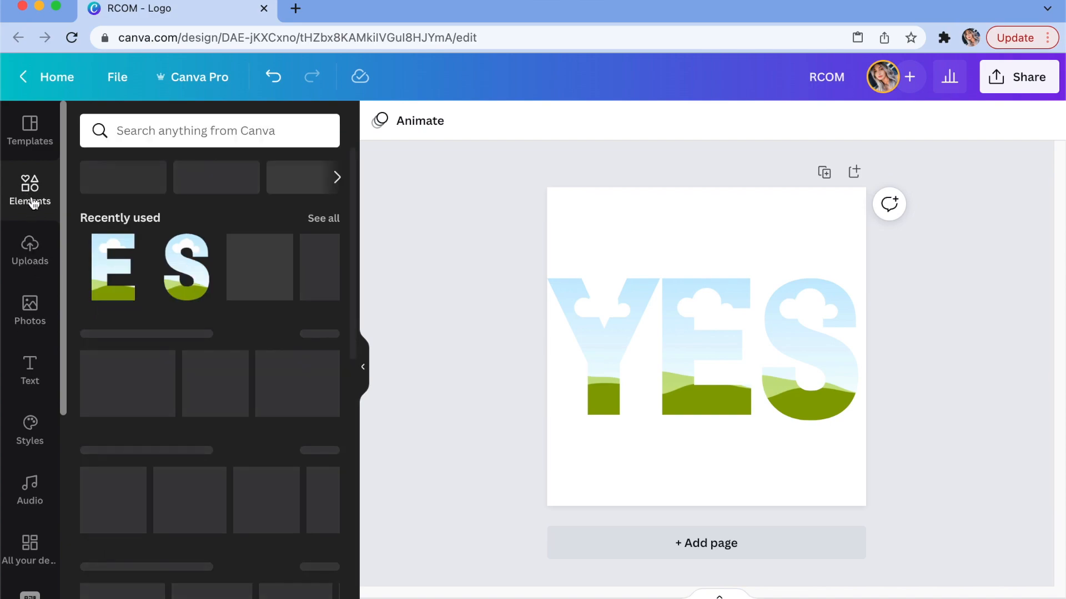
pyautogui.click(192, 133)
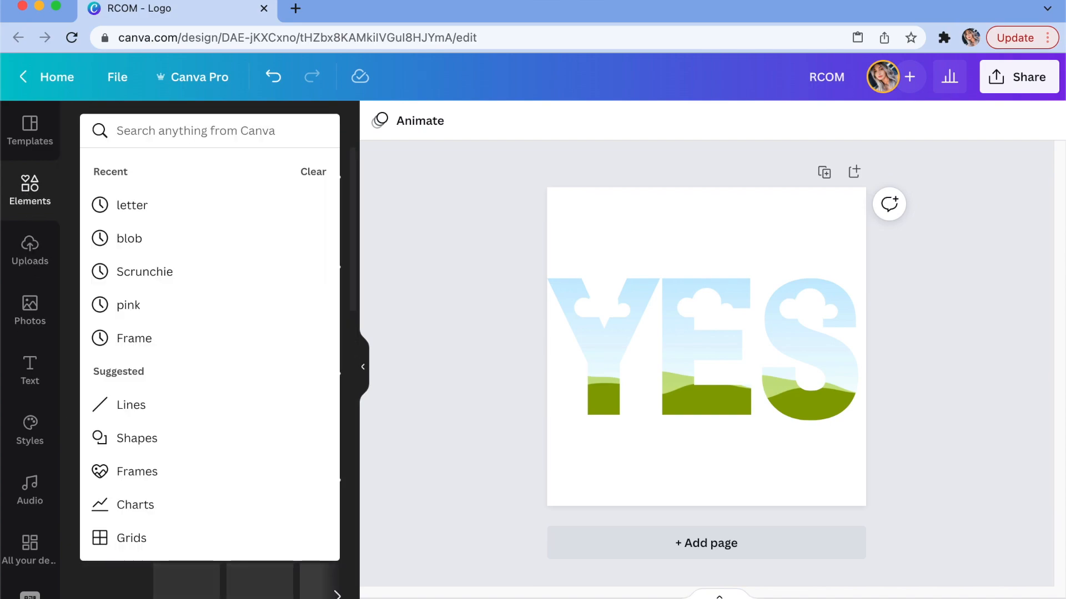
pyautogui.write('glitter')
pyautogui.press('Return')
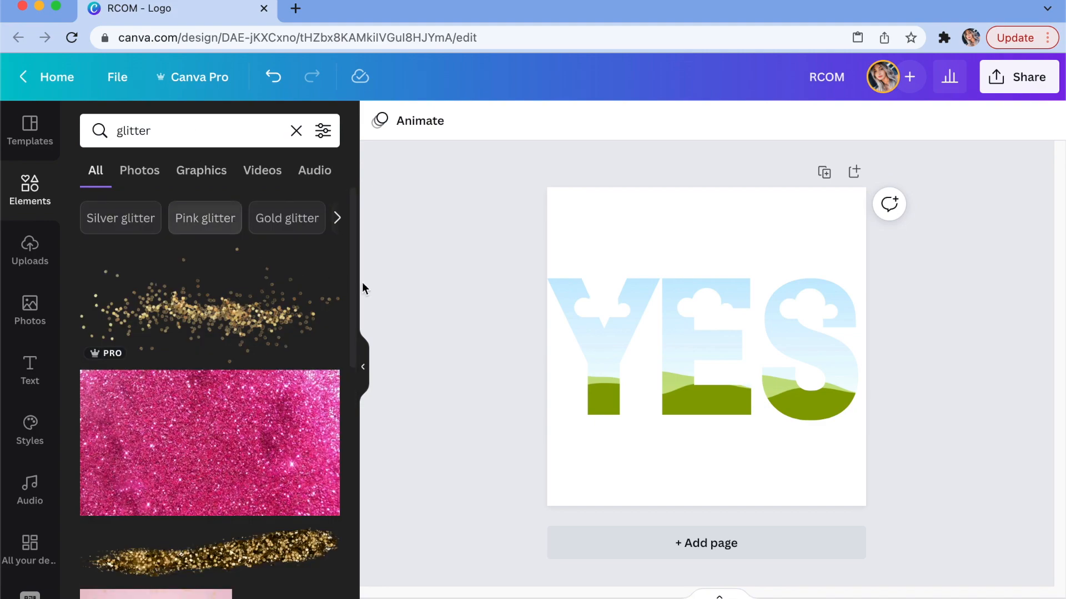
# Fill the Y, E and S letter frames with the silver glitter image
pyautogui.scroll(-2, 354, 297)
pyautogui.moveTo(354, 297); pyautogui.dragTo(361, 486)
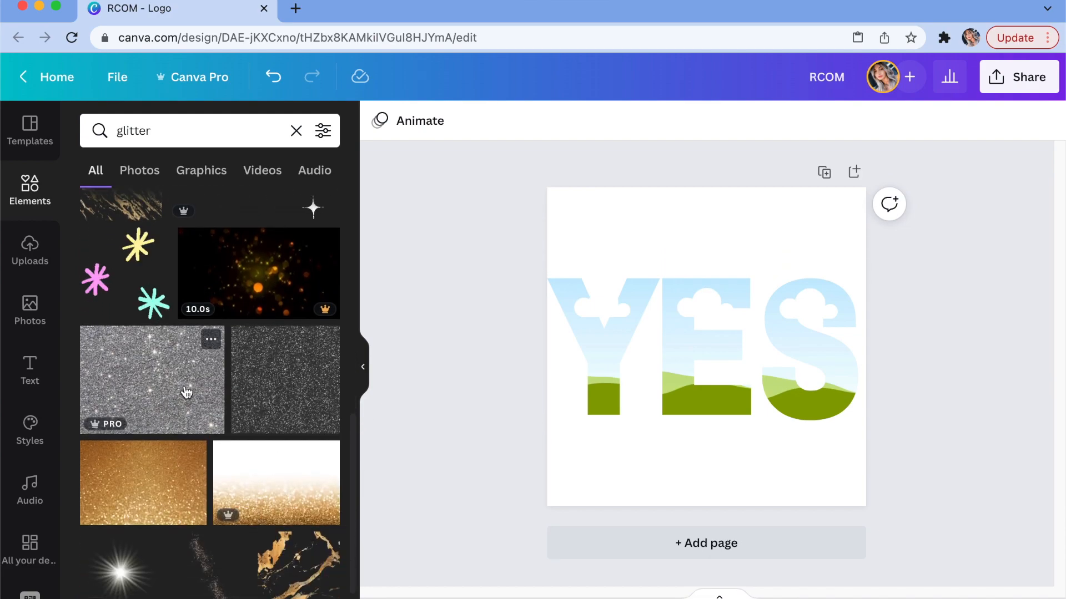
pyautogui.click(187, 392)
pyautogui.moveTo(626, 346); pyautogui.dragTo(603, 341)
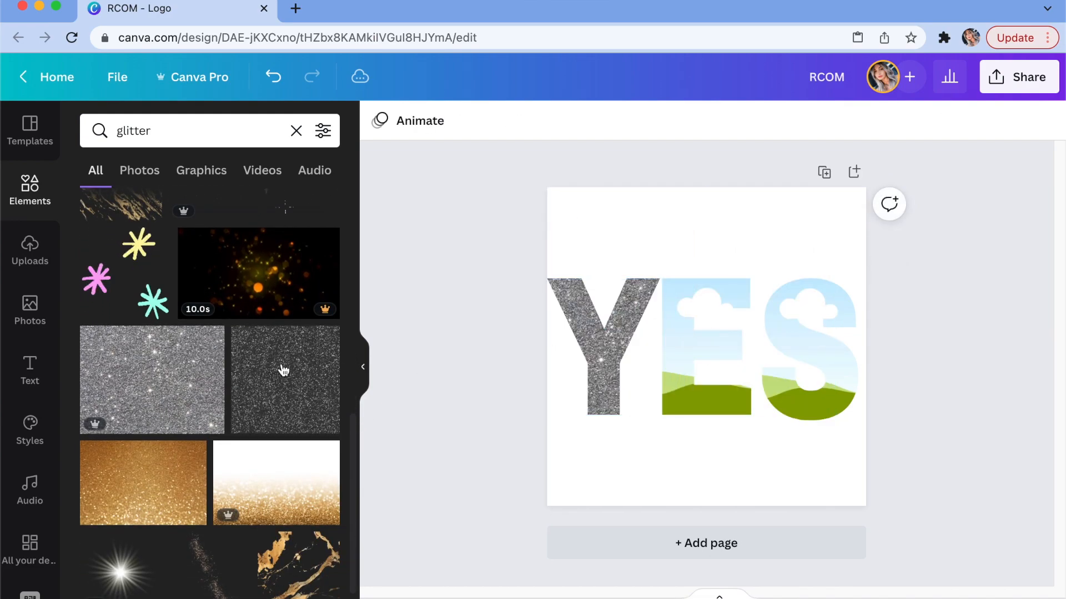
pyautogui.click(201, 385)
pyautogui.moveTo(728, 335); pyautogui.dragTo(694, 341)
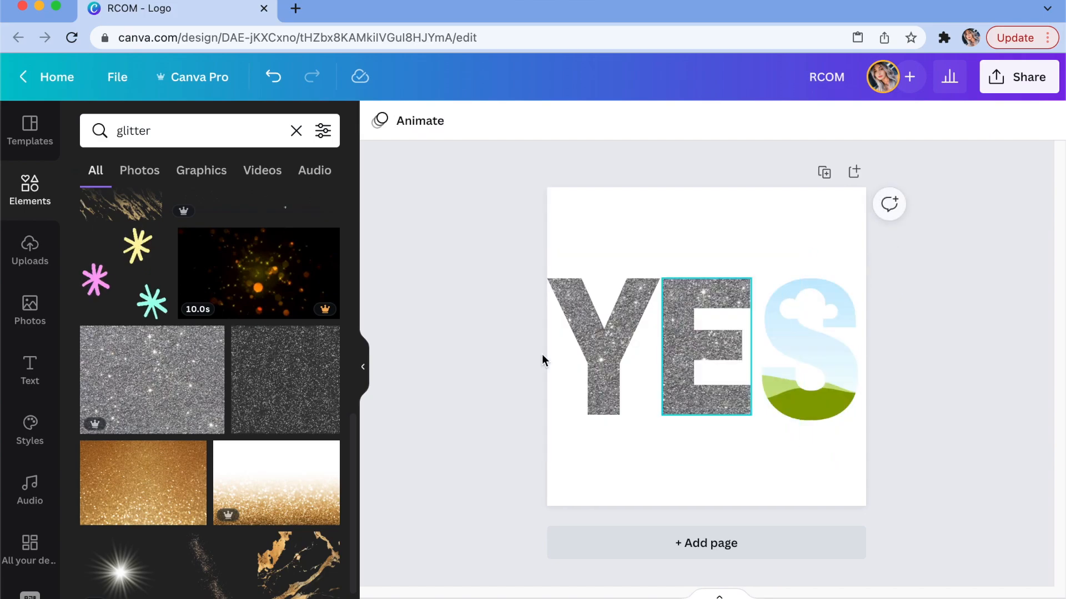
pyautogui.click(159, 403)
pyautogui.moveTo(807, 351)
pyautogui.mouseDown()
pyautogui.moveTo(816, 347)
pyautogui.moveTo(810, 355)
pyautogui.mouseUp()
# Shrink the Y and E letter frames slightly and adjust the size of the S frame
pyautogui.click(842, 312)
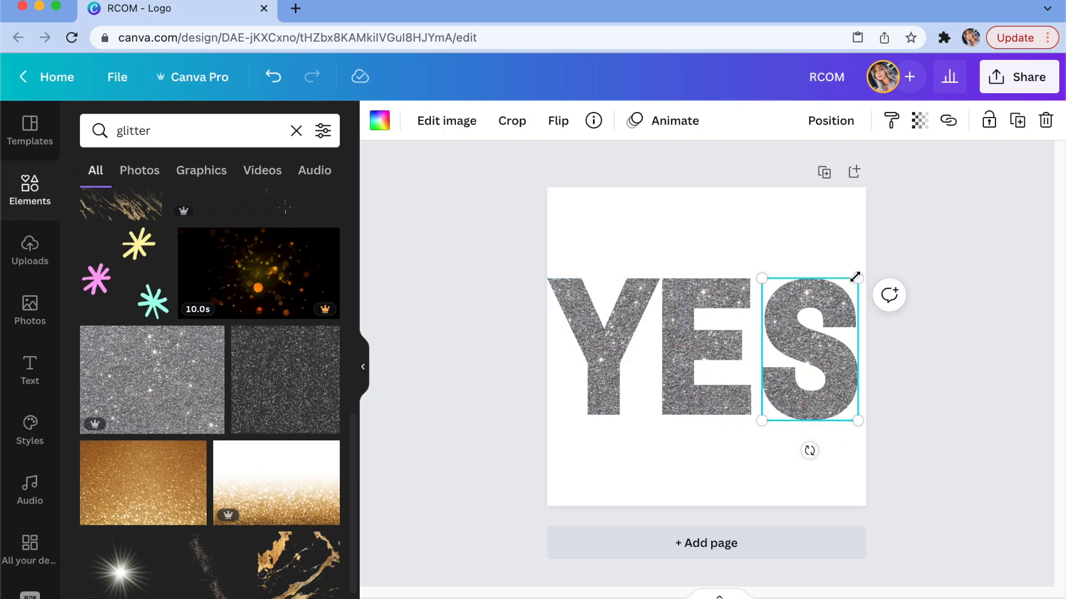
pyautogui.moveTo(856, 272); pyautogui.dragTo(858, 273)
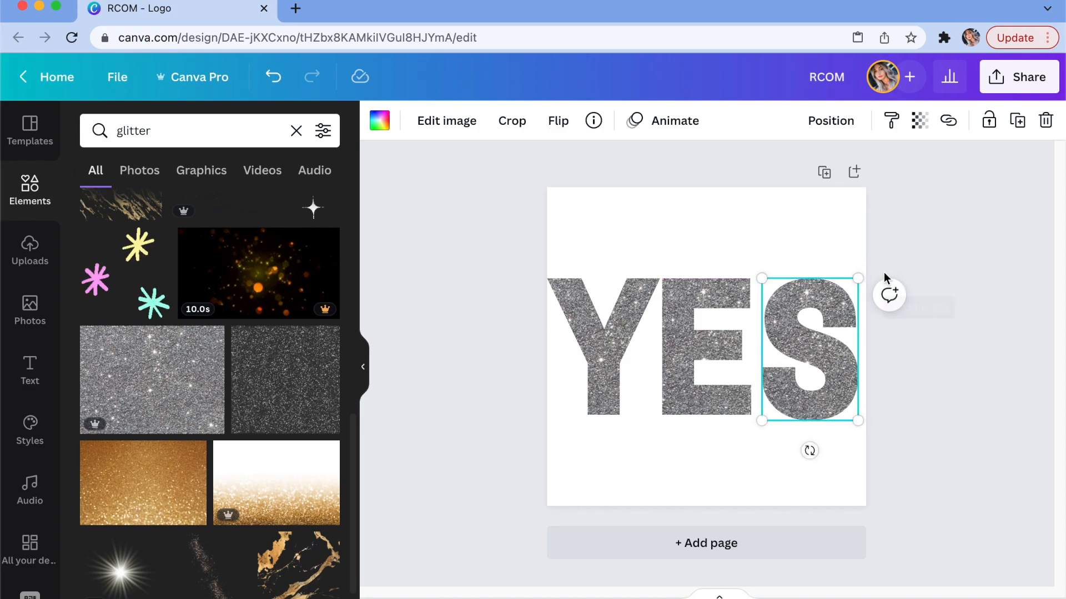
pyautogui.click(883, 306)
pyautogui.click(573, 363)
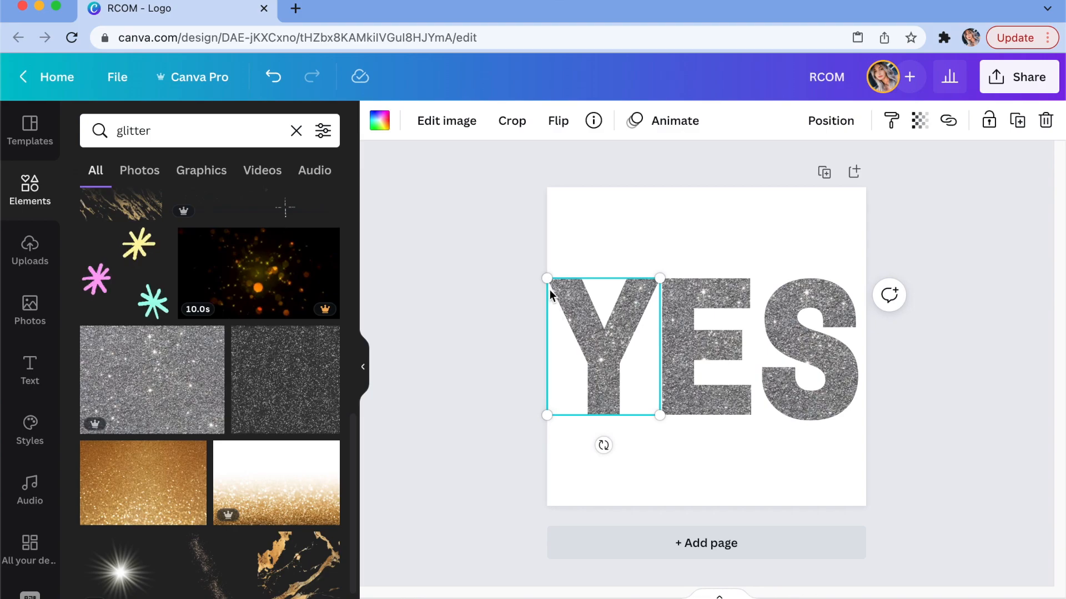
pyautogui.moveTo(549, 287); pyautogui.dragTo(553, 284)
pyautogui.click(702, 315)
pyautogui.moveTo(659, 276); pyautogui.dragTo(670, 289)
pyautogui.click(844, 433)
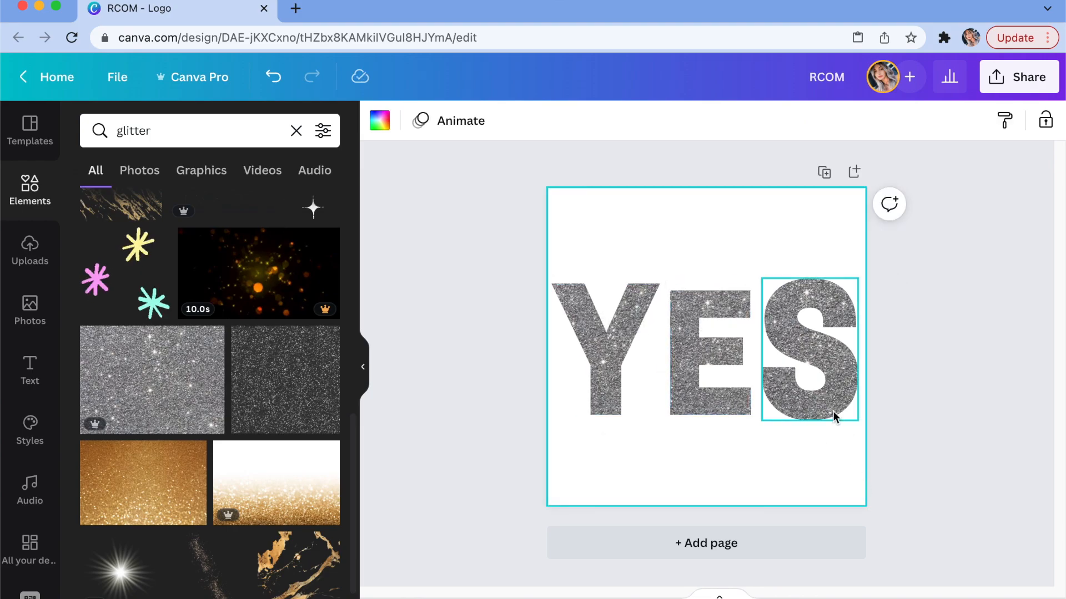
pyautogui.click(834, 417)
pyautogui.moveTo(846, 285); pyautogui.dragTo(844, 281)
pyautogui.click(993, 440)
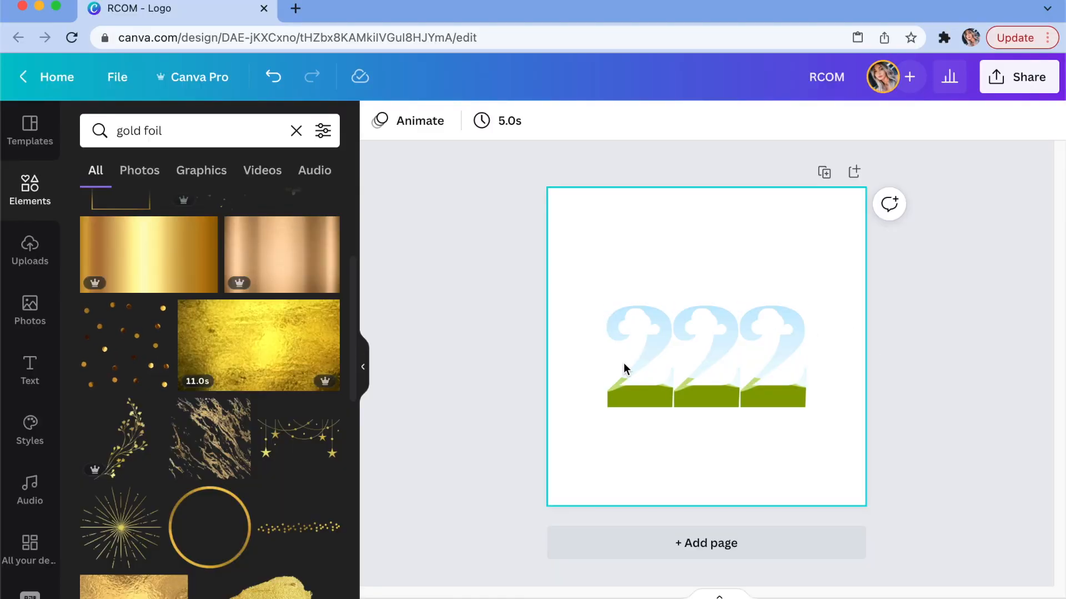
# Add the square gold foil image from the search results and place it in the first 2 frame
pyautogui.click(708, 320)
pyautogui.click(779, 431)
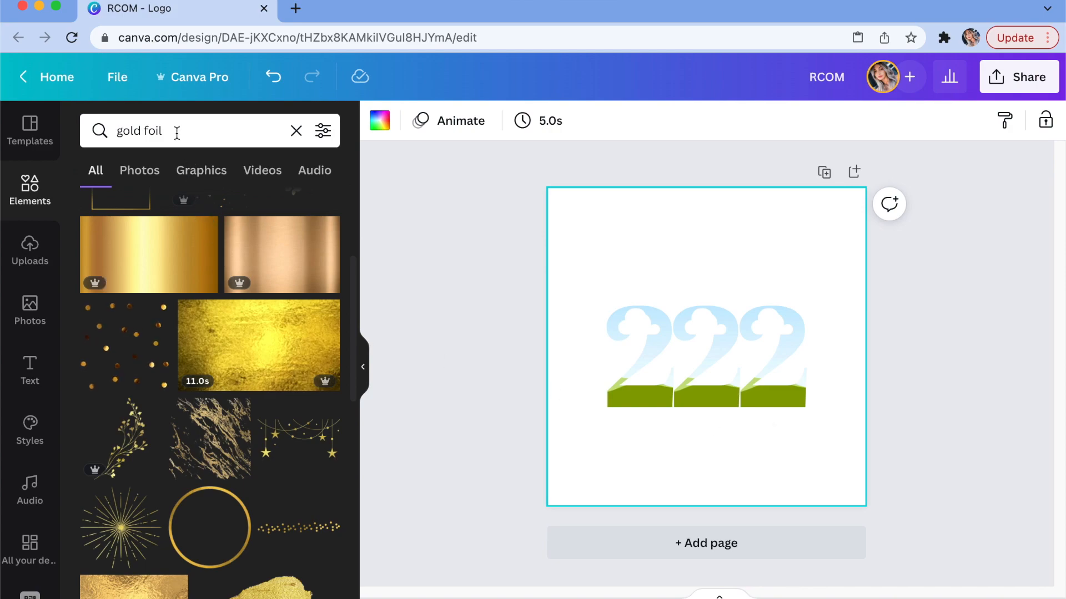
pyautogui.moveTo(351, 314); pyautogui.dragTo(342, 384)
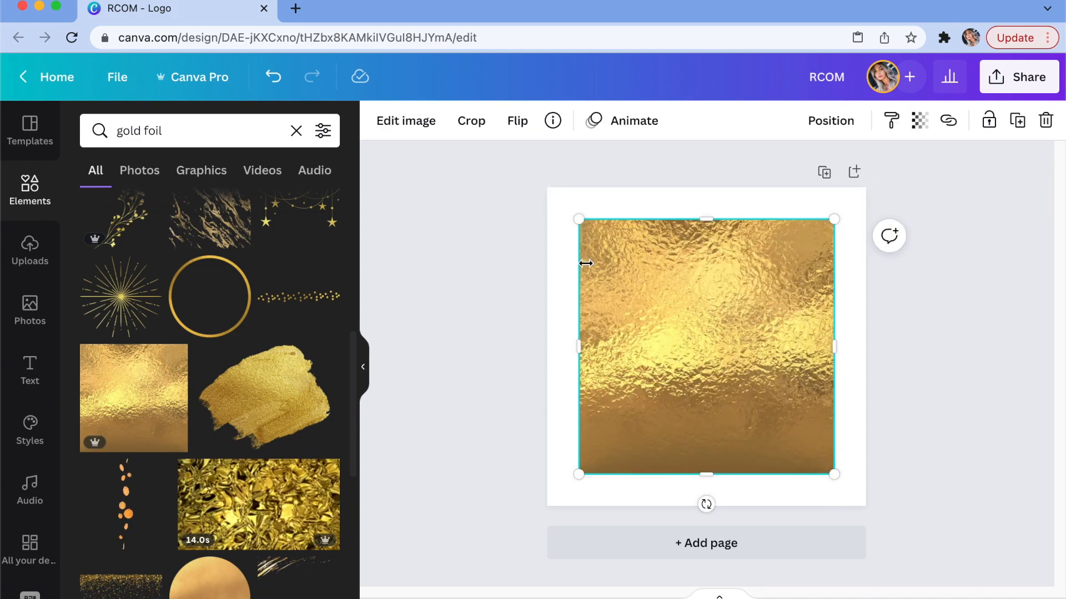
pyautogui.moveTo(663, 293); pyautogui.dragTo(657, 389)
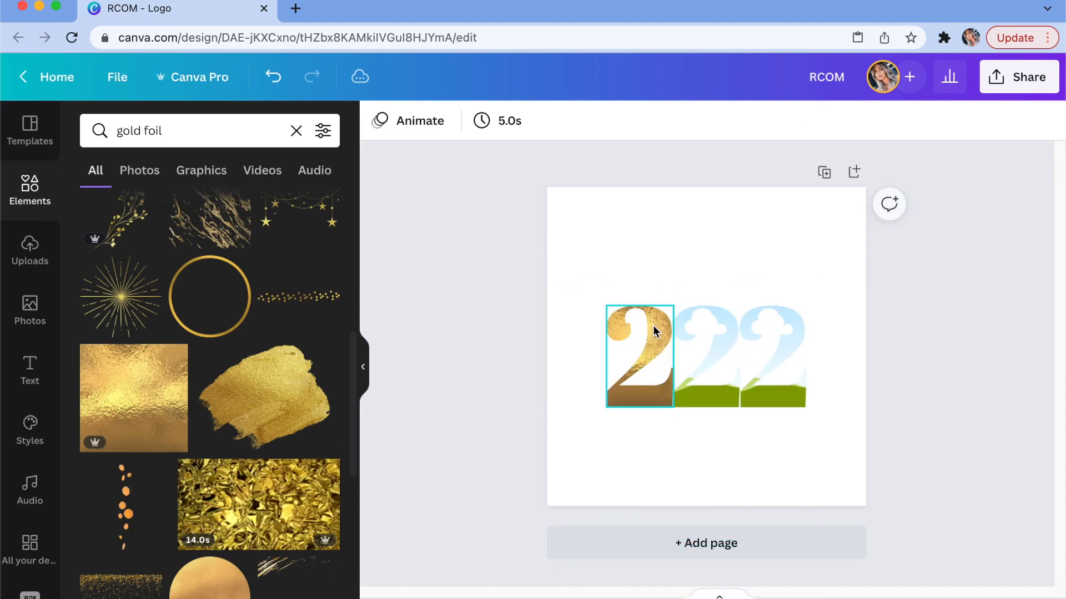
# Fill the other two 2 frames with the gold foil image and reposition the foil inside the frames
pyautogui.doubleClick(656, 398)
pyautogui.moveTo(727, 443); pyautogui.dragTo(755, 469)
pyautogui.click(770, 405)
pyautogui.doubleClick(772, 403)
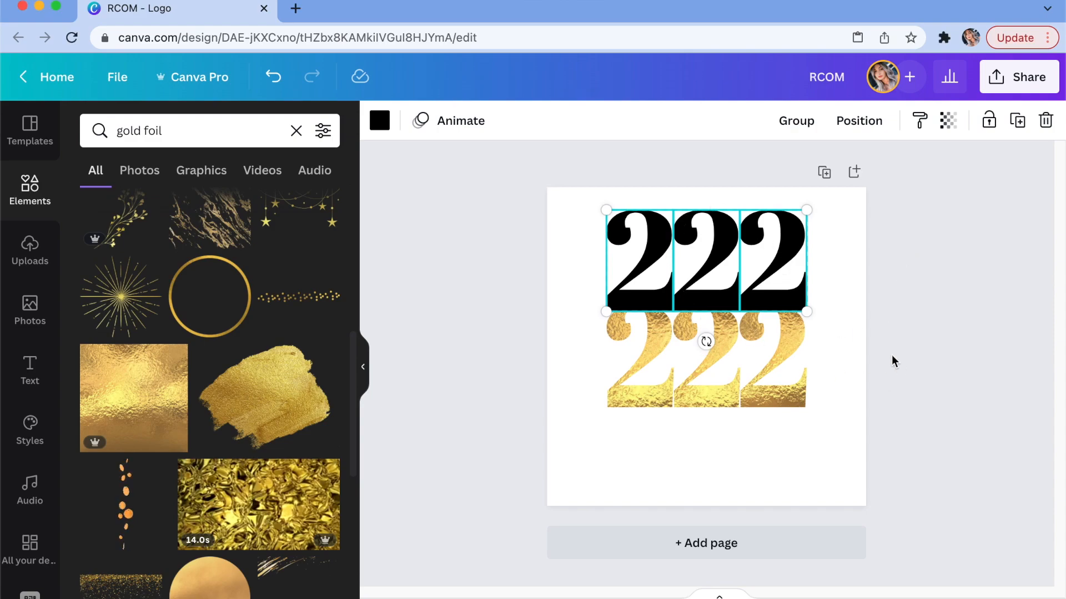
# Send the black row of 2s to the back and offset it slightly behind the gold foil 2s as a shadow
pyautogui.rightClick(739, 266)
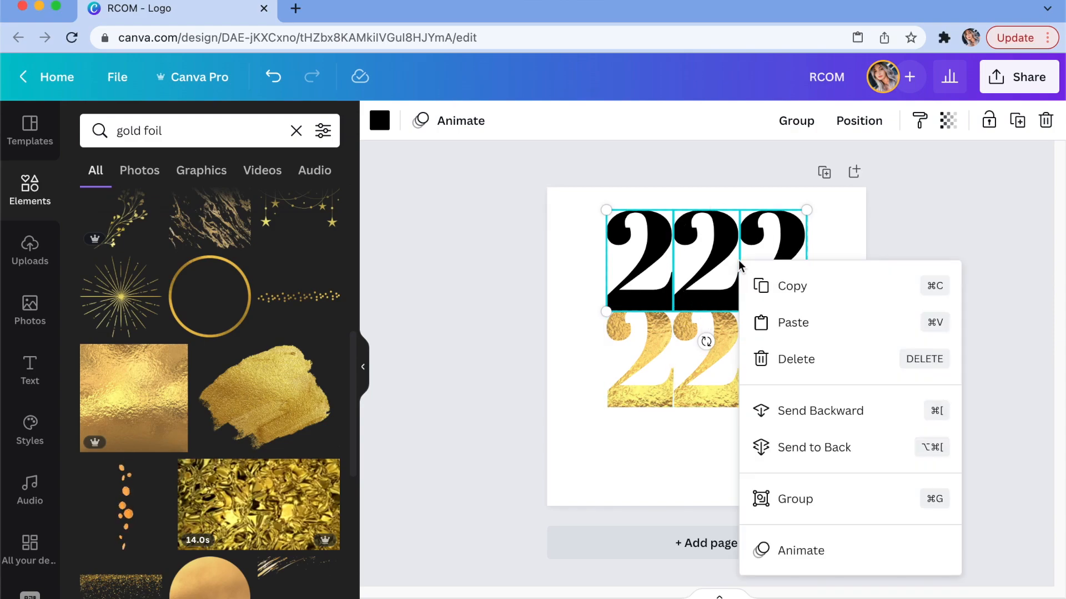
pyautogui.click(793, 445)
pyautogui.moveTo(756, 259); pyautogui.dragTo(749, 351)
pyautogui.press('Down')
pyautogui.press('Down')
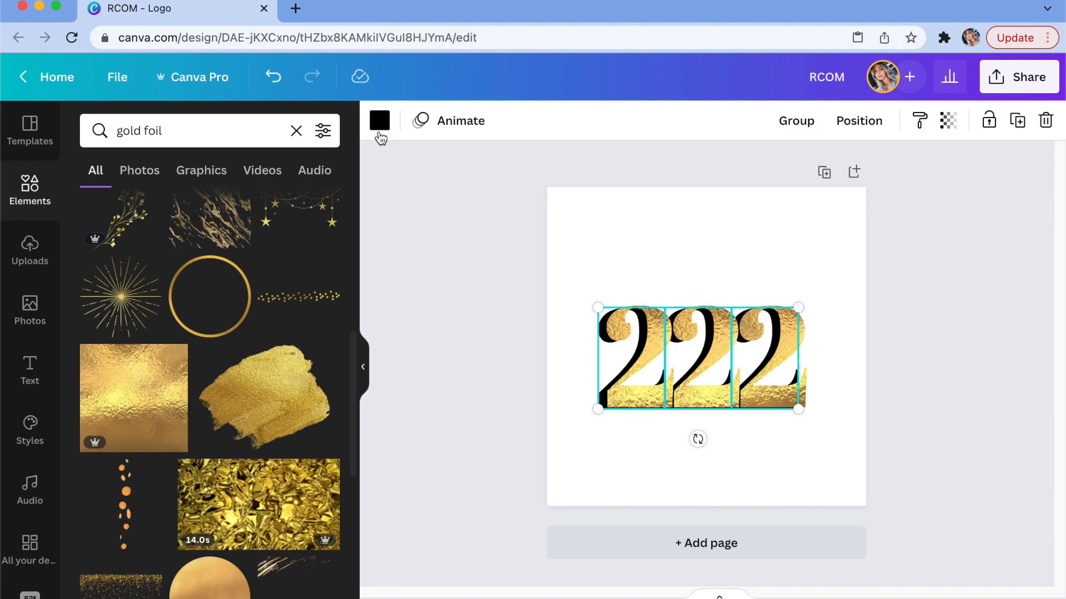
# Try the pink-red brand color on the shadow 2s, settling on the dark gray from the brand palette
pyautogui.click(381, 134)
pyautogui.click(192, 329)
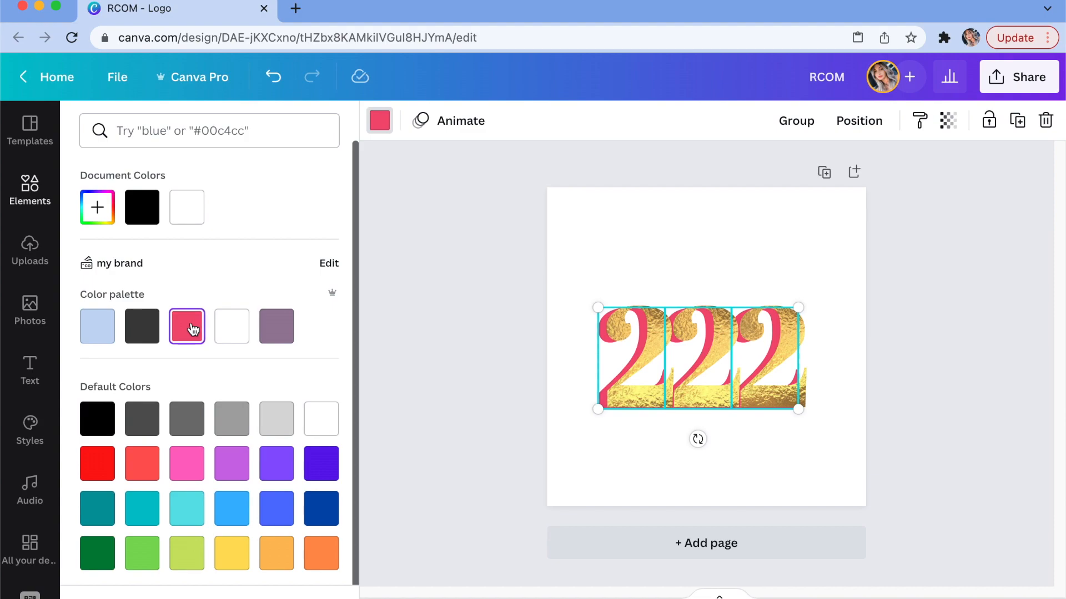
pyautogui.click(147, 327)
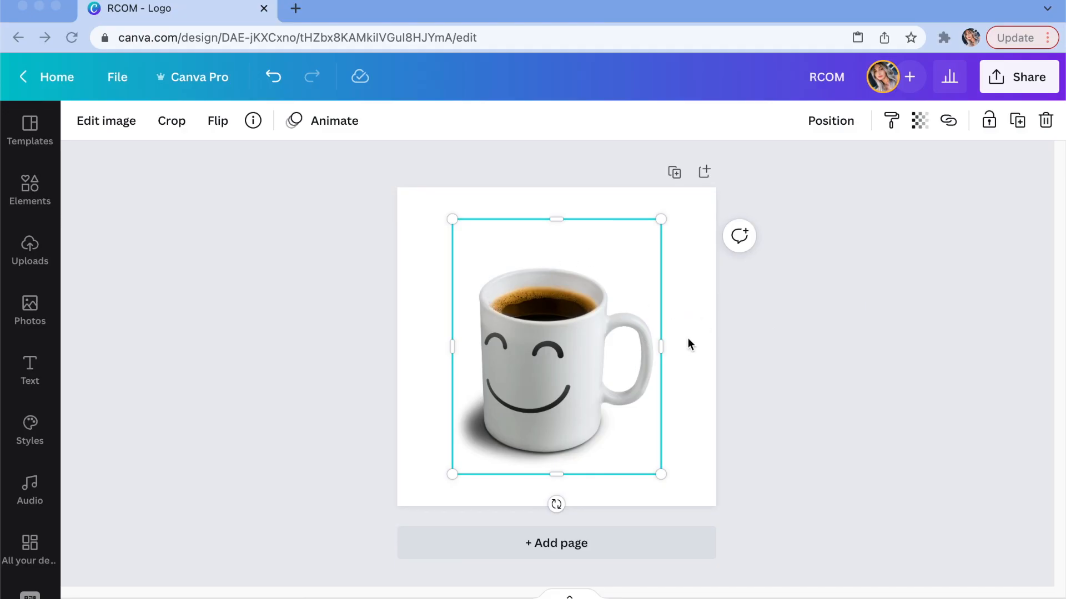
# Duplicate the smiling coffee mug image in place and apply the Peppermint Duotone effect to the copy
pyautogui.rightClick(541, 302)
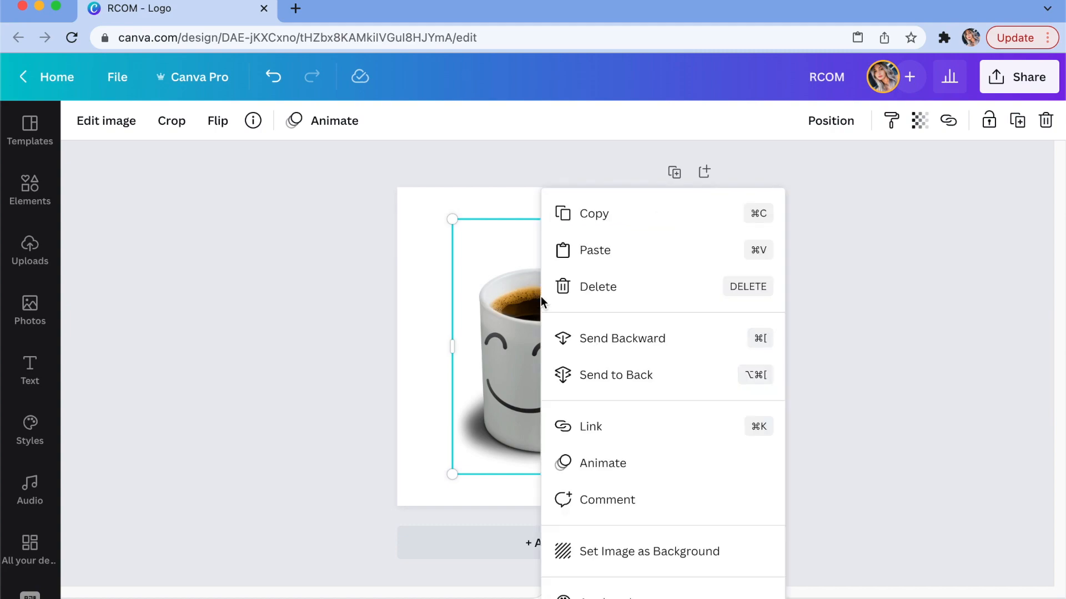
pyautogui.click(344, 354)
pyautogui.click(591, 357)
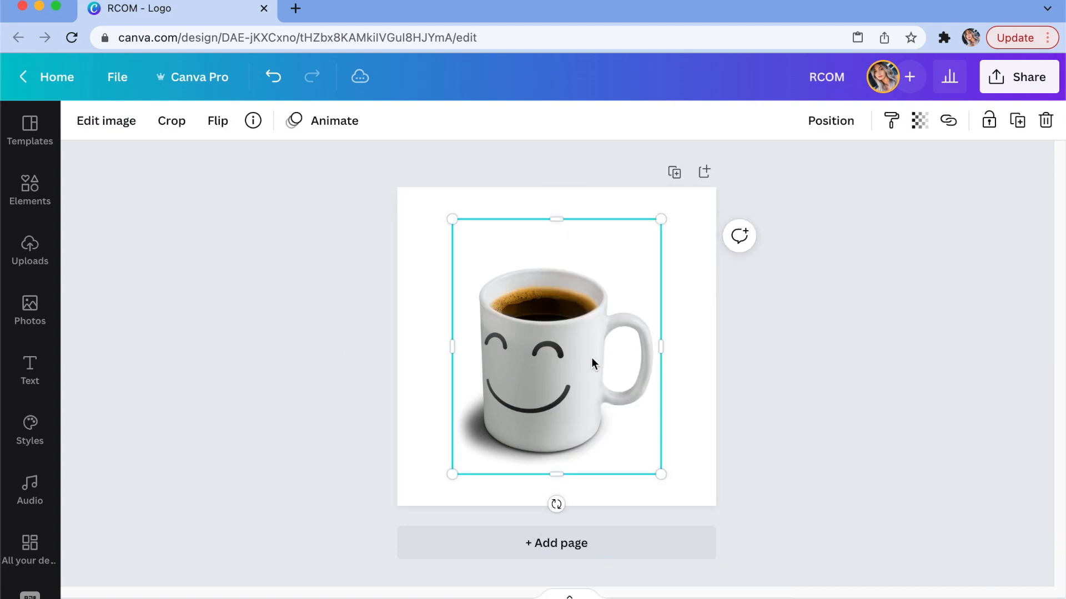
pyautogui.click(104, 129)
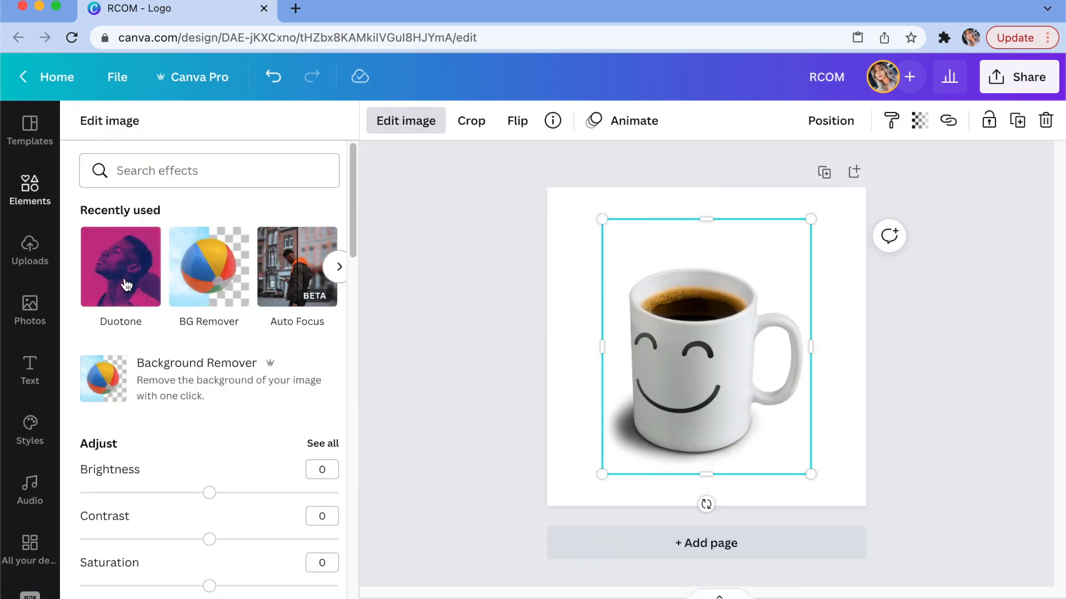
pyautogui.moveTo(352, 222); pyautogui.dragTo(355, 188)
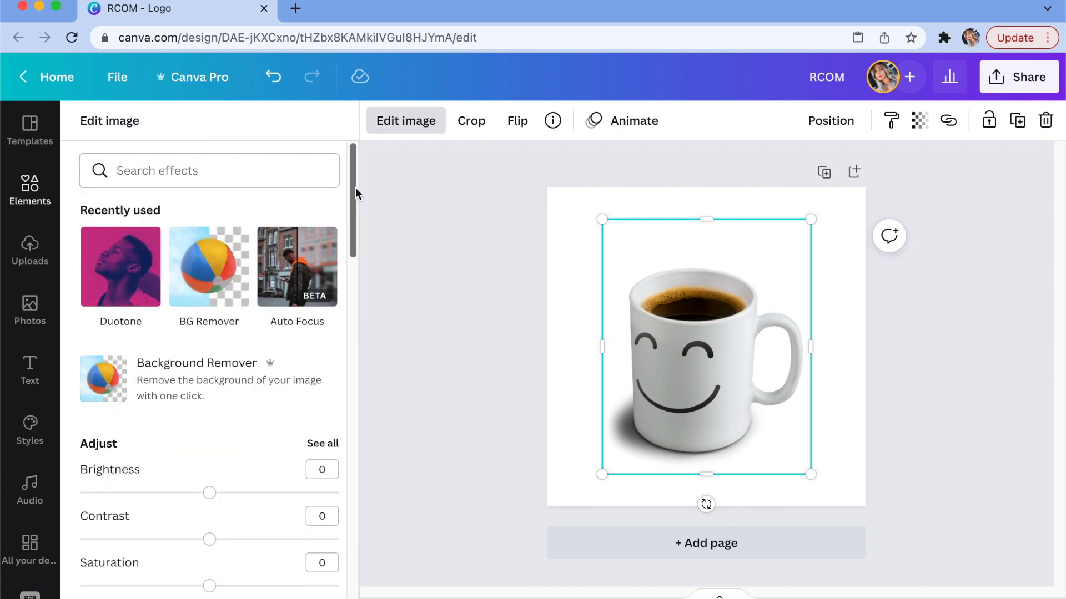
pyautogui.click(95, 272)
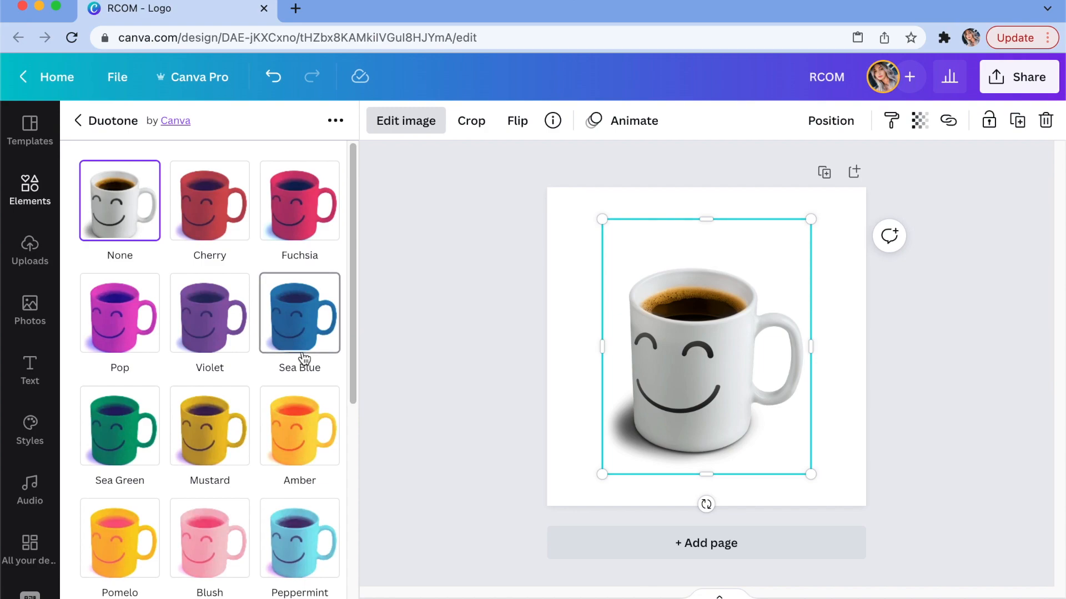
pyautogui.click(281, 532)
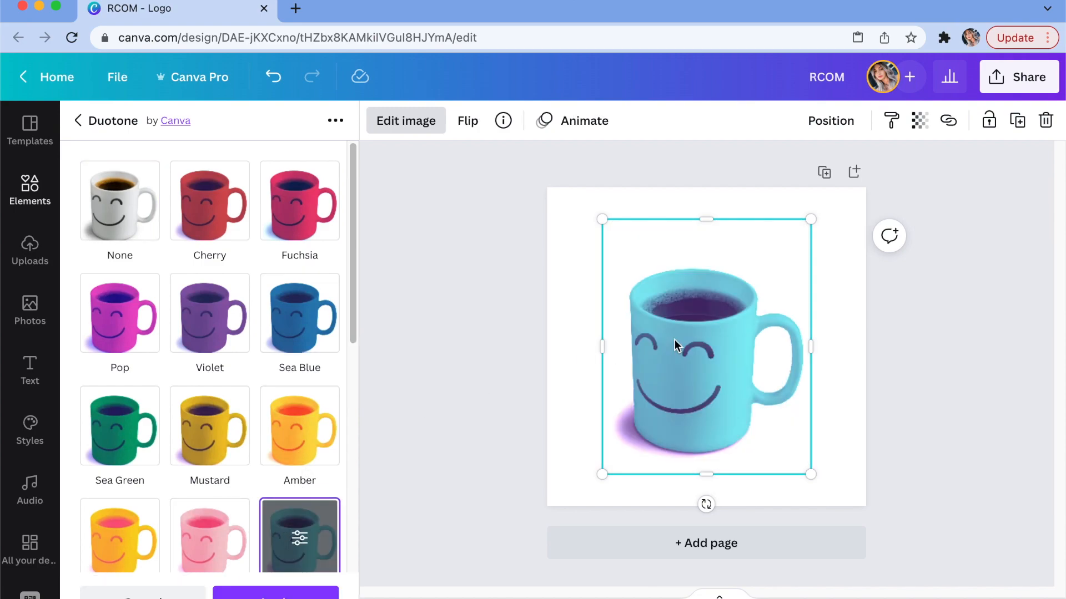
# Move the Peppermint mug sideways and send it behind the original white mug
pyautogui.moveTo(714, 355); pyautogui.dragTo(768, 356)
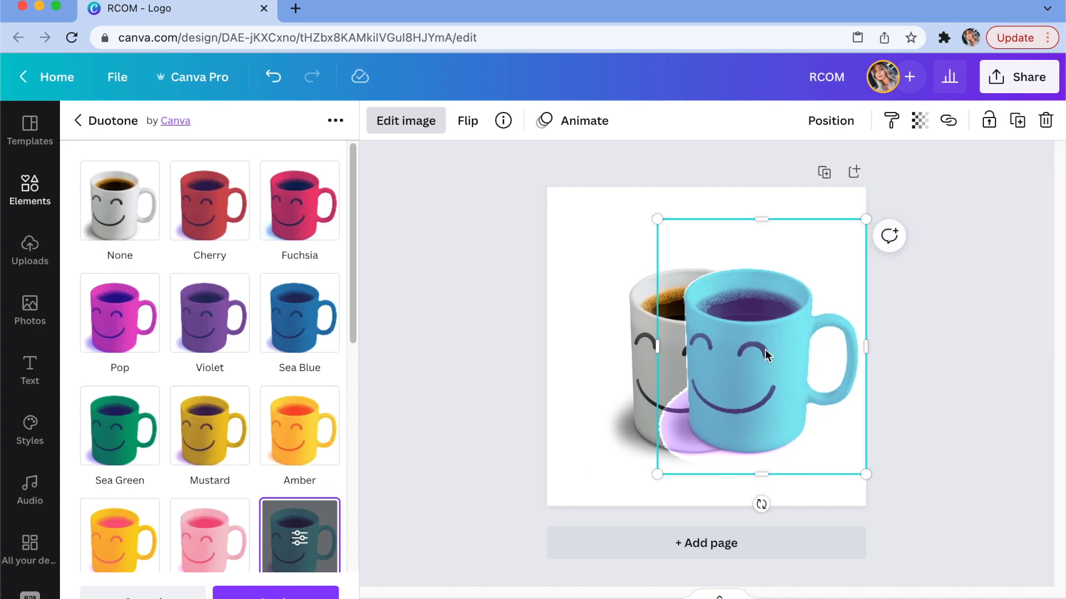
pyautogui.rightClick(768, 355)
pyautogui.click(799, 373)
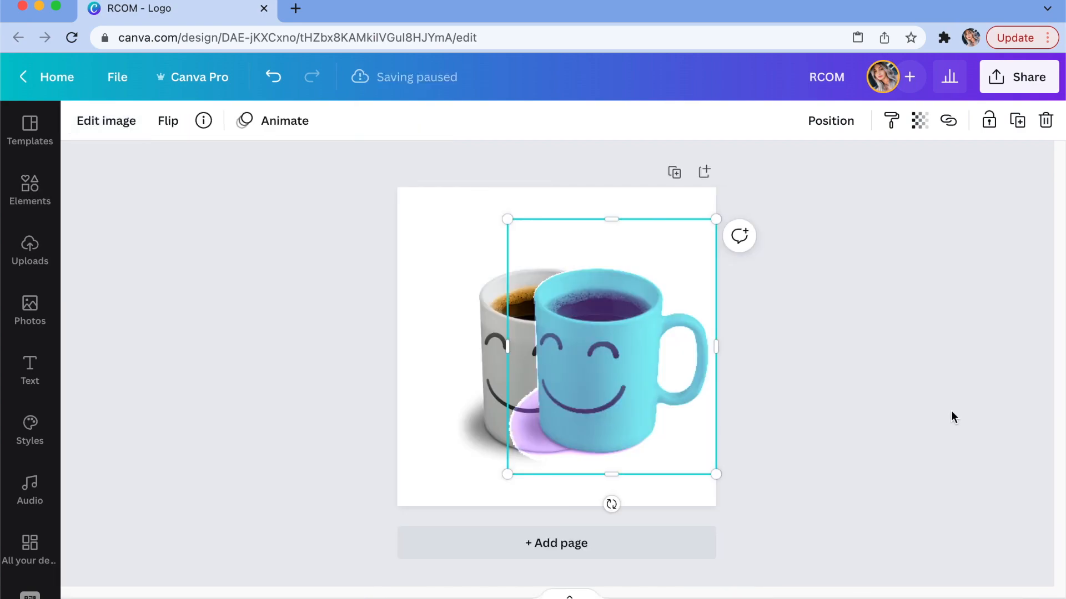
pyautogui.click(404, 308)
pyautogui.moveTo(654, 357); pyautogui.dragTo(641, 357)
pyautogui.click(699, 373)
# Slightly enlarge the mug artwork and shift the white mug over the Peppermint copy, leaving a thin blue edge
pyautogui.click(494, 326)
pyautogui.moveTo(443, 220); pyautogui.dragTo(428, 208)
pyautogui.moveTo(529, 357); pyautogui.dragTo(584, 370)
pyautogui.moveTo(390, 264); pyautogui.dragTo(592, 407)
pyautogui.click(797, 420)
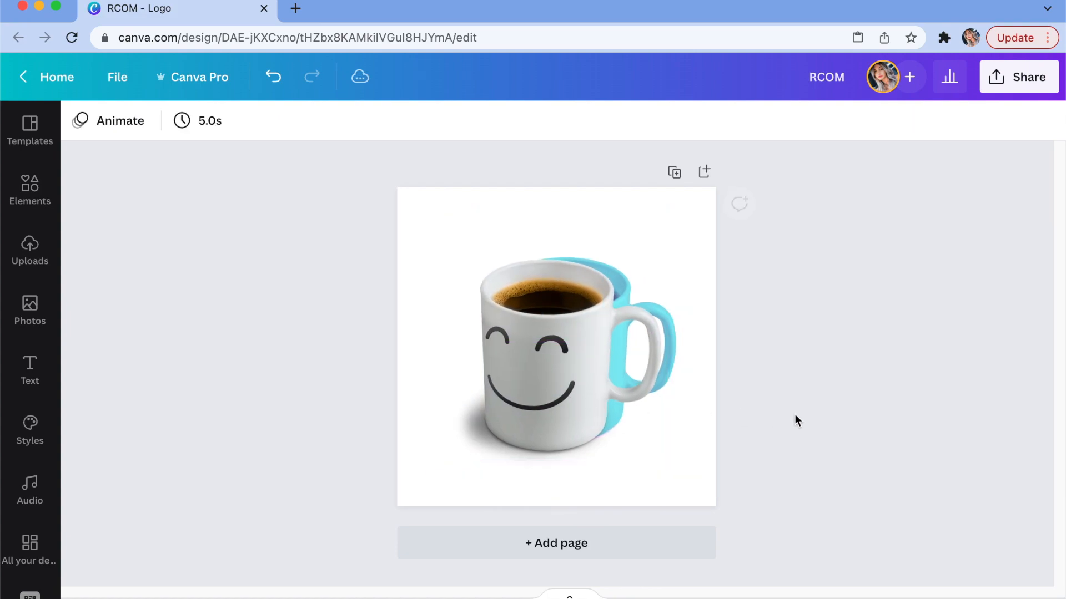
pyautogui.moveTo(592, 361)
pyautogui.mouseDown()
pyautogui.moveTo(625, 359)
pyautogui.moveTo(611, 340)
pyautogui.moveTo(592, 344)
pyautogui.moveTo(600, 351)
pyautogui.mouseUp()
pyautogui.click(831, 424)
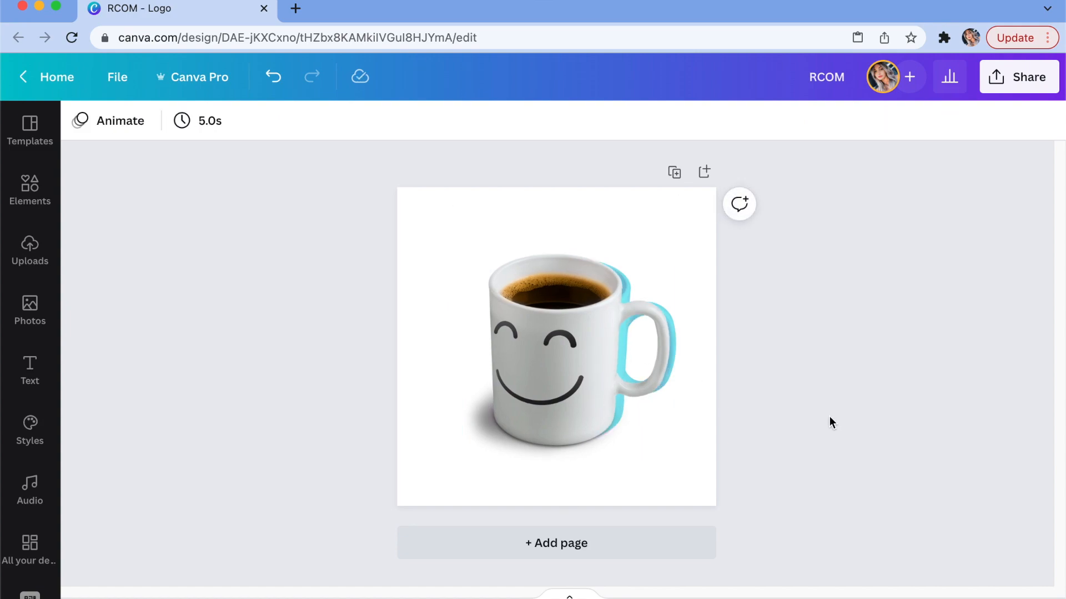
pyautogui.click(625, 276)
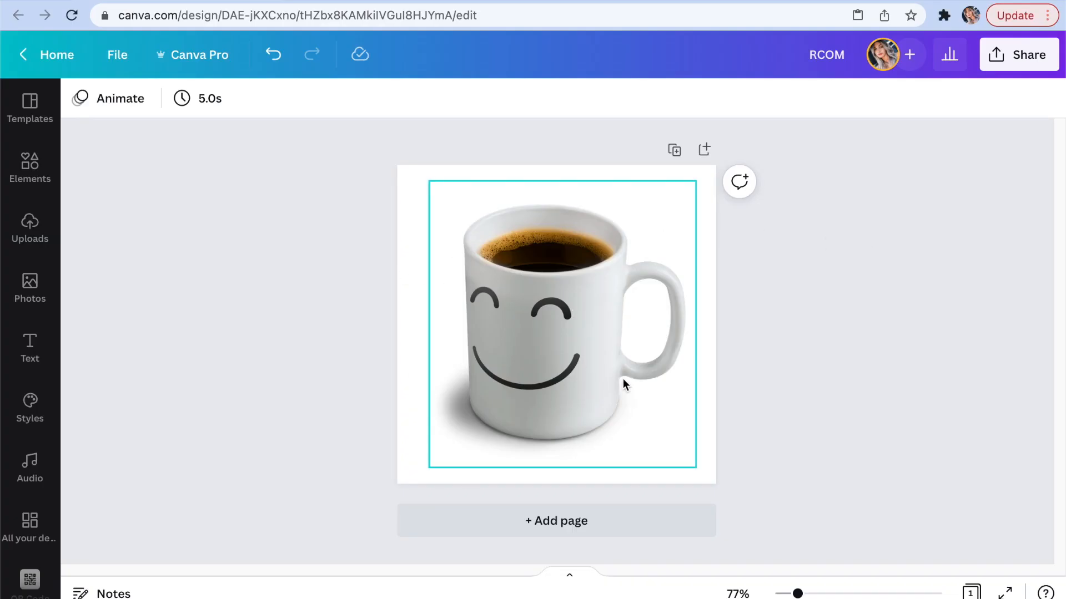
# Apply the Glow shadow effect to the large coffee mug image
pyautogui.click(568, 319)
pyautogui.click(131, 106)
pyautogui.moveTo(353, 189); pyautogui.dragTo(353, 359)
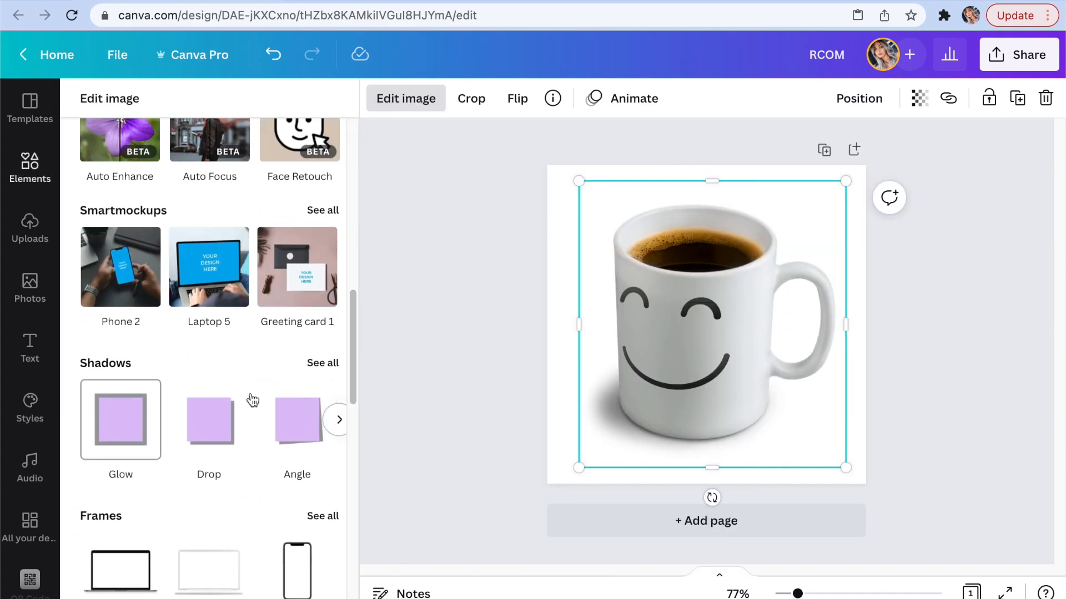
pyautogui.click(322, 362)
pyautogui.click(210, 186)
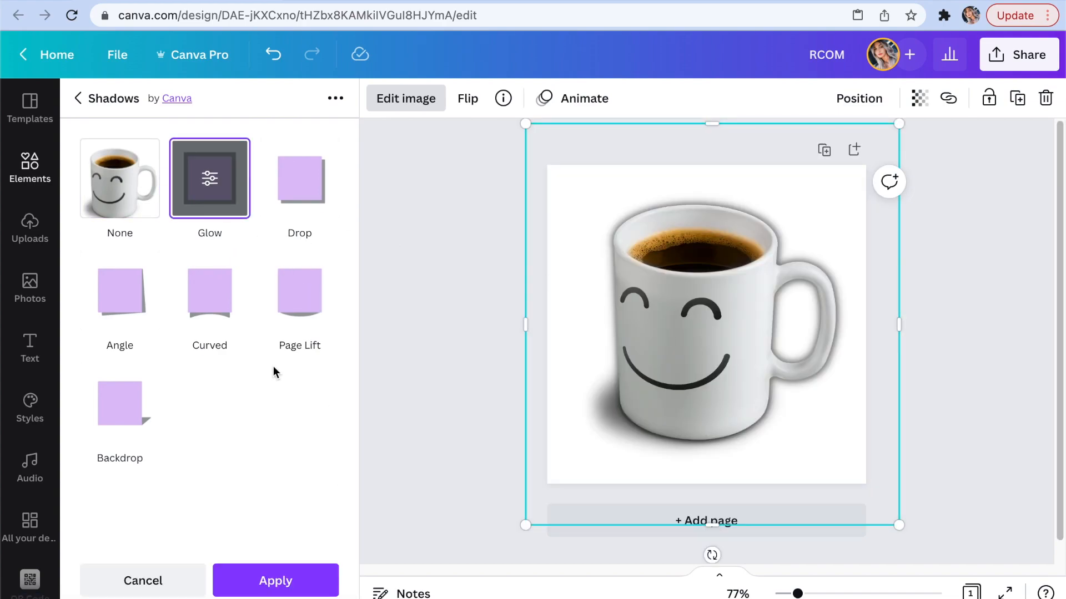
# Set the mug's glow color to yellow and its blur to 7, and adjust the glow size
pyautogui.click(210, 180)
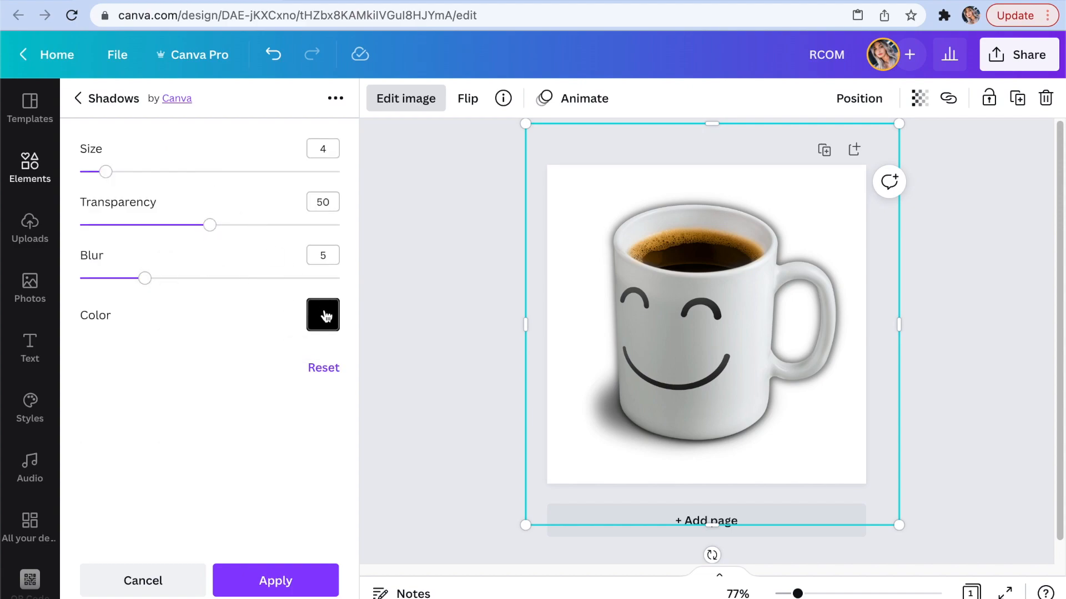
pyautogui.click(324, 315)
pyautogui.scroll(-2, 395, 463)
pyautogui.click(449, 559)
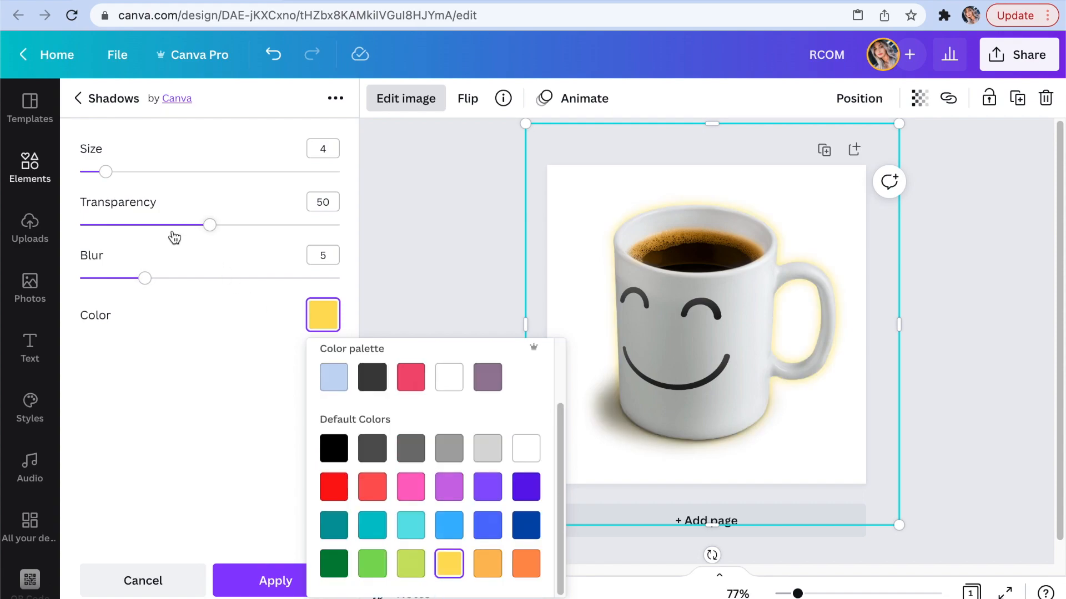
pyautogui.moveTo(144, 278); pyautogui.dragTo(170, 278)
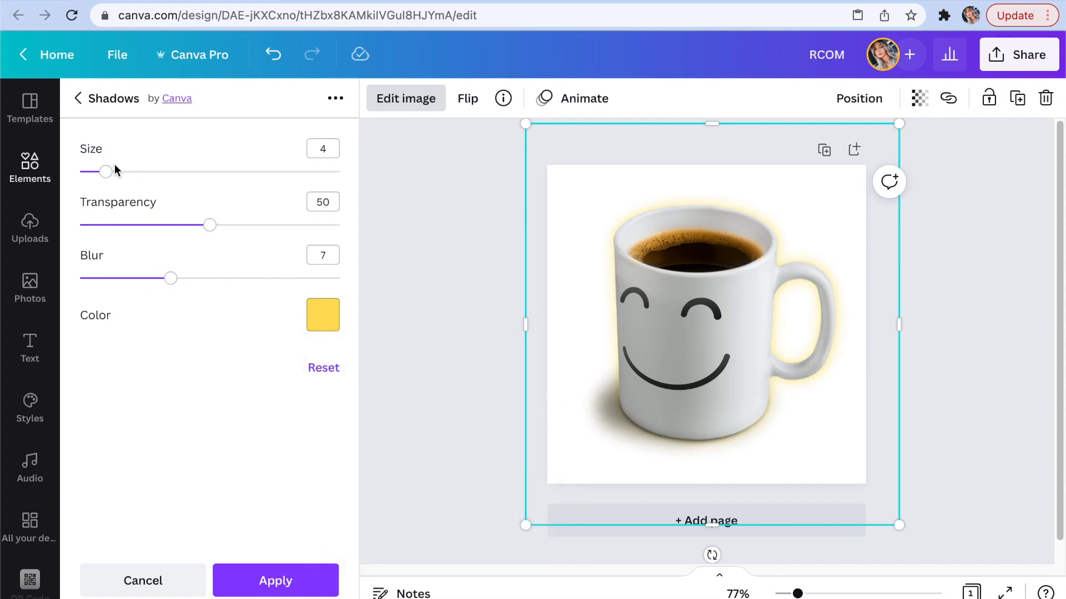
pyautogui.moveTo(114, 171); pyautogui.dragTo(120, 173)
pyautogui.click(490, 245)
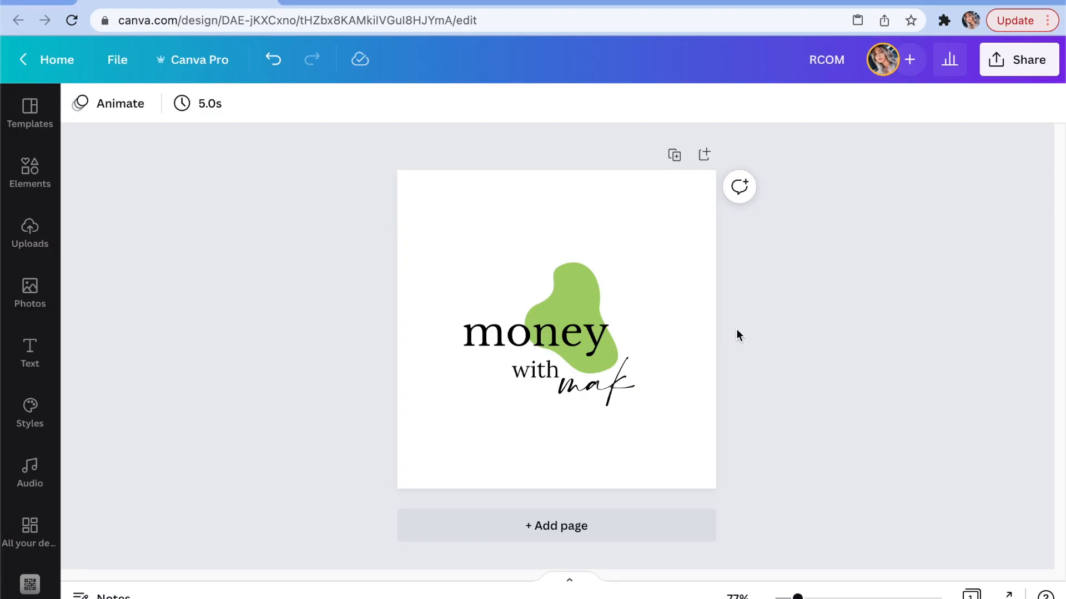
# Select all elements of the money logo and bring up the font pairing styles
pyautogui.click(702, 328)
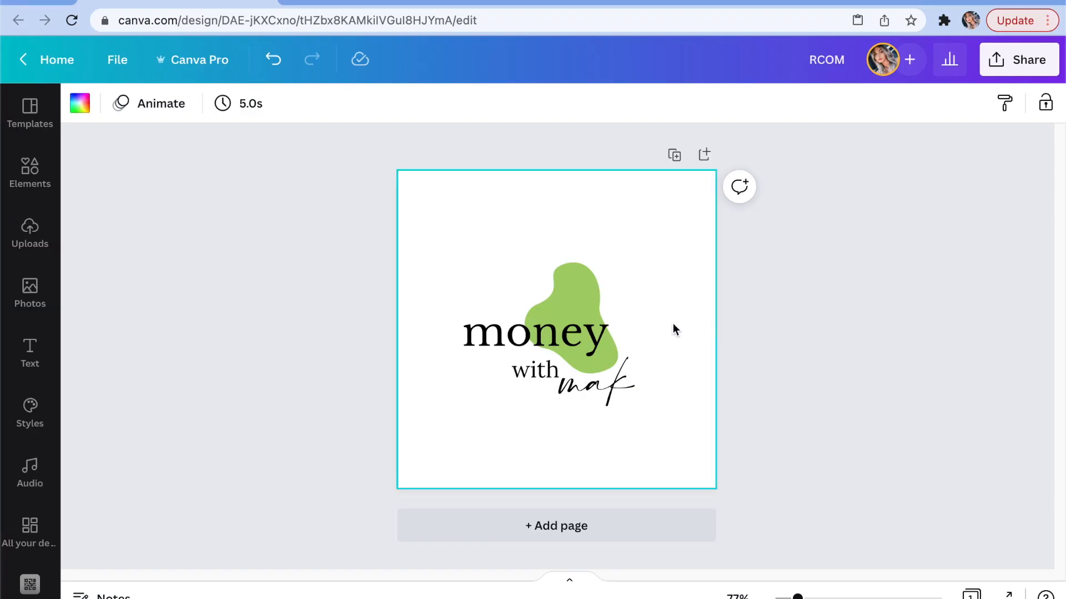
pyautogui.hotkey('ctrl', 'a')
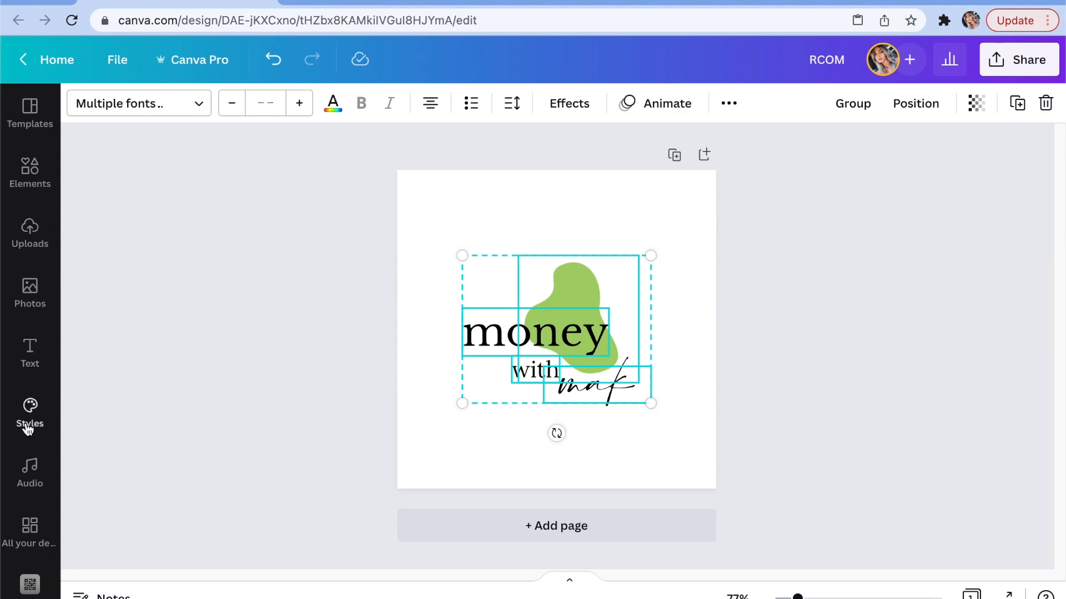
pyautogui.click(30, 409)
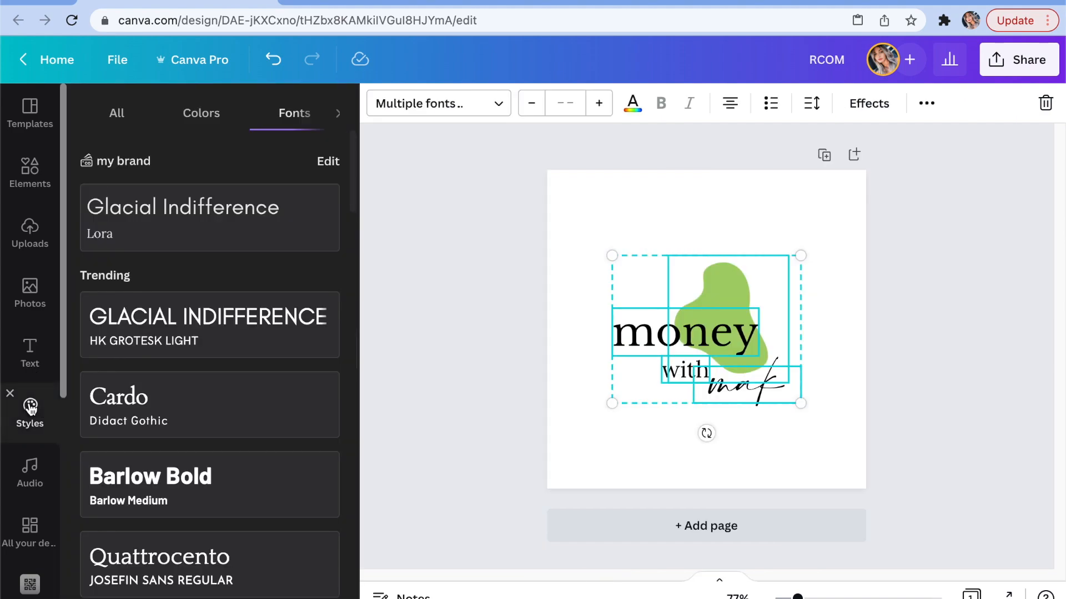
pyautogui.click(120, 116)
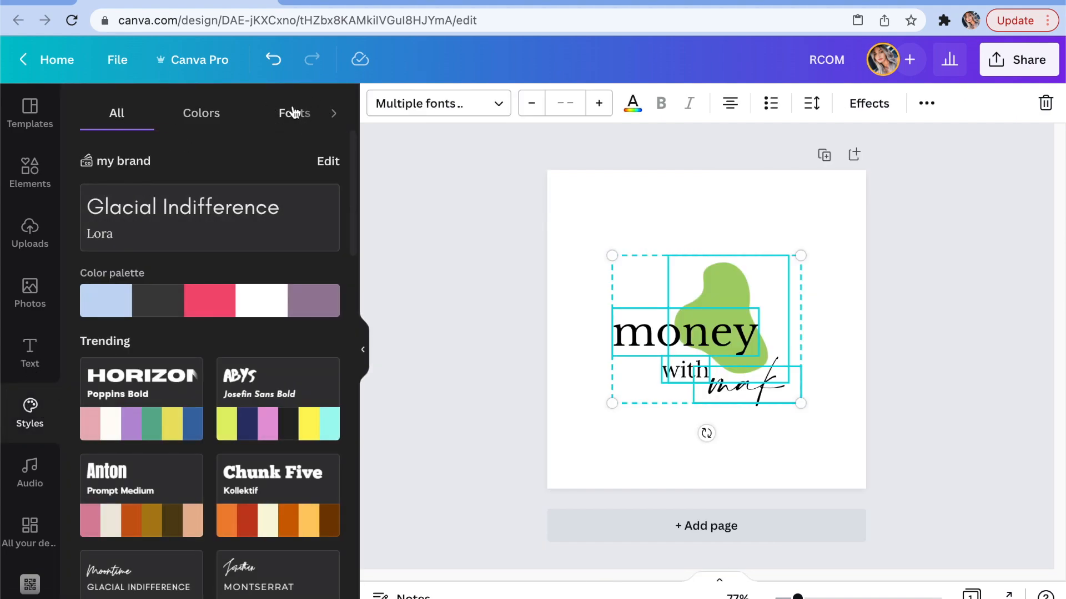
pyautogui.click(294, 112)
# Try the Anton, Bodoni FLF, Nickainley and Squada One font pairings on the money logo's text
pyautogui.moveTo(351, 155); pyautogui.dragTo(348, 236)
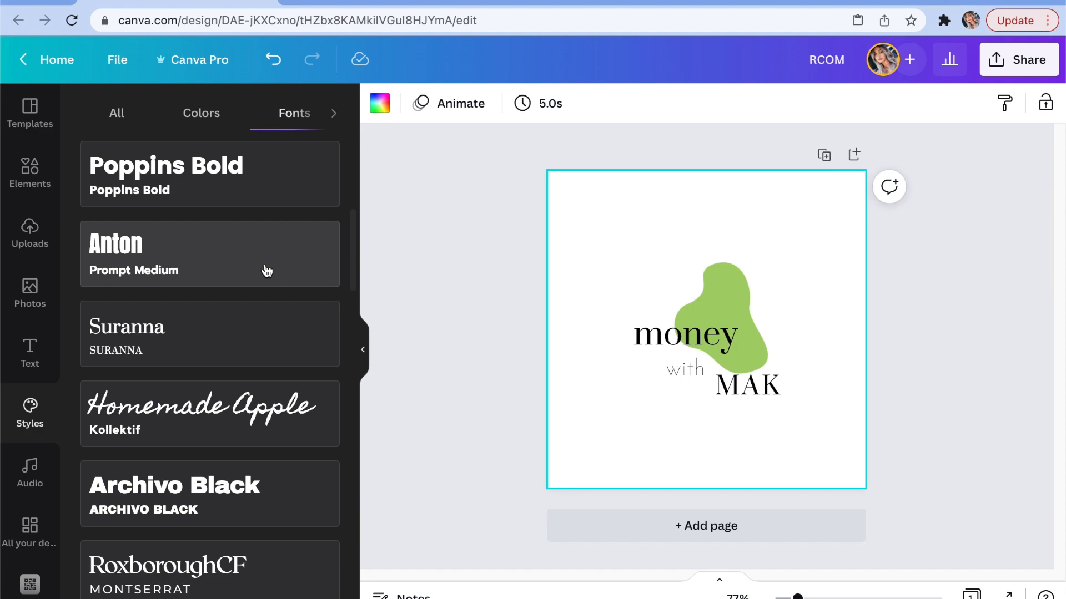
pyautogui.click(267, 271)
pyautogui.moveTo(354, 234); pyautogui.dragTo(355, 277)
pyautogui.click(250, 431)
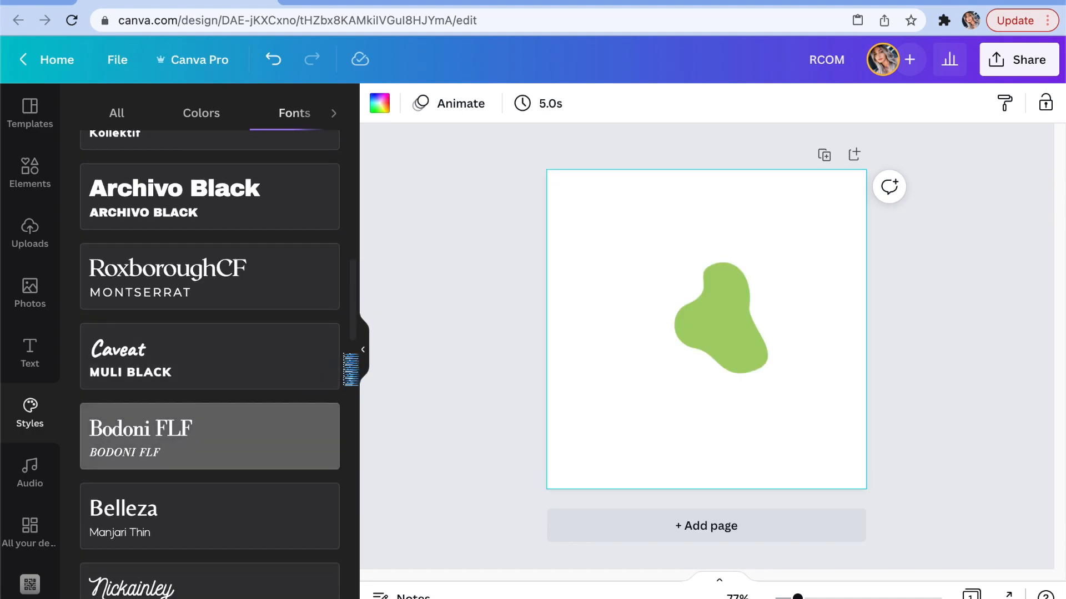
pyautogui.moveTo(352, 335); pyautogui.dragTo(351, 390)
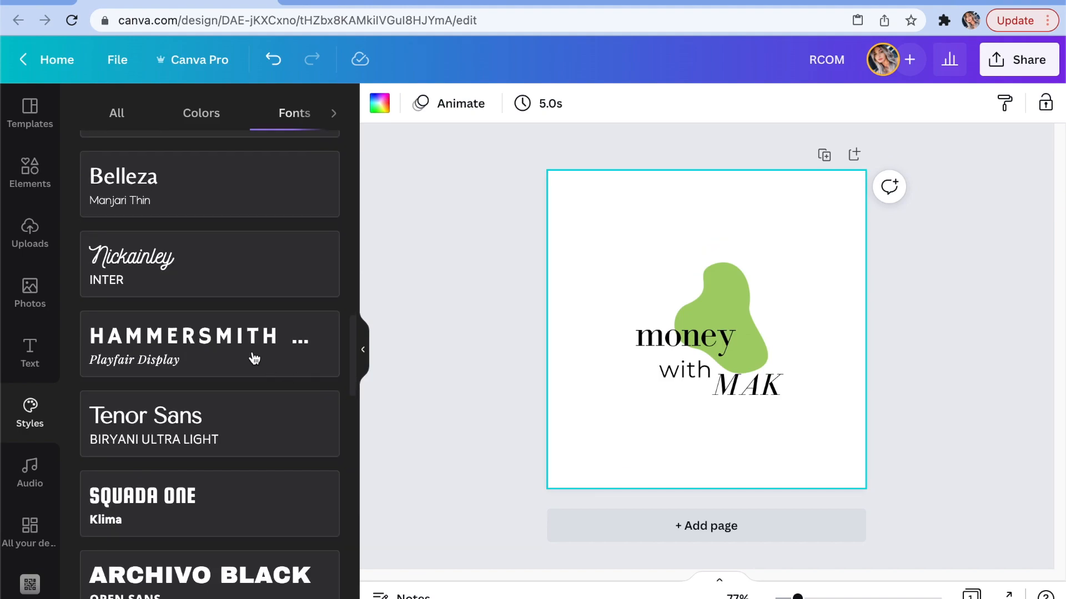
pyautogui.click(216, 287)
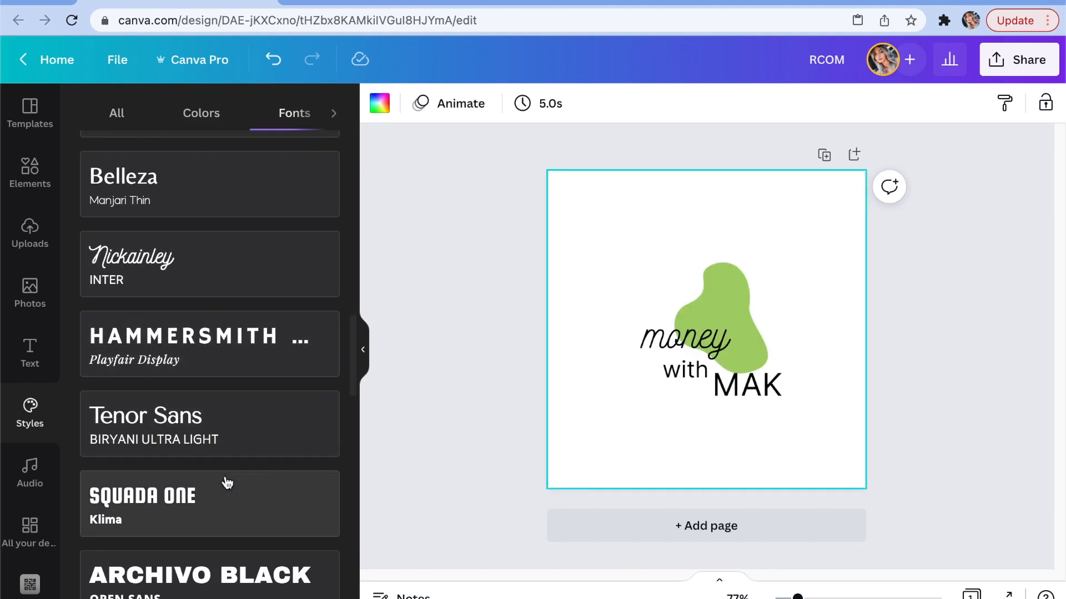
pyautogui.click(226, 487)
pyautogui.moveTo(348, 335); pyautogui.dragTo(349, 378)
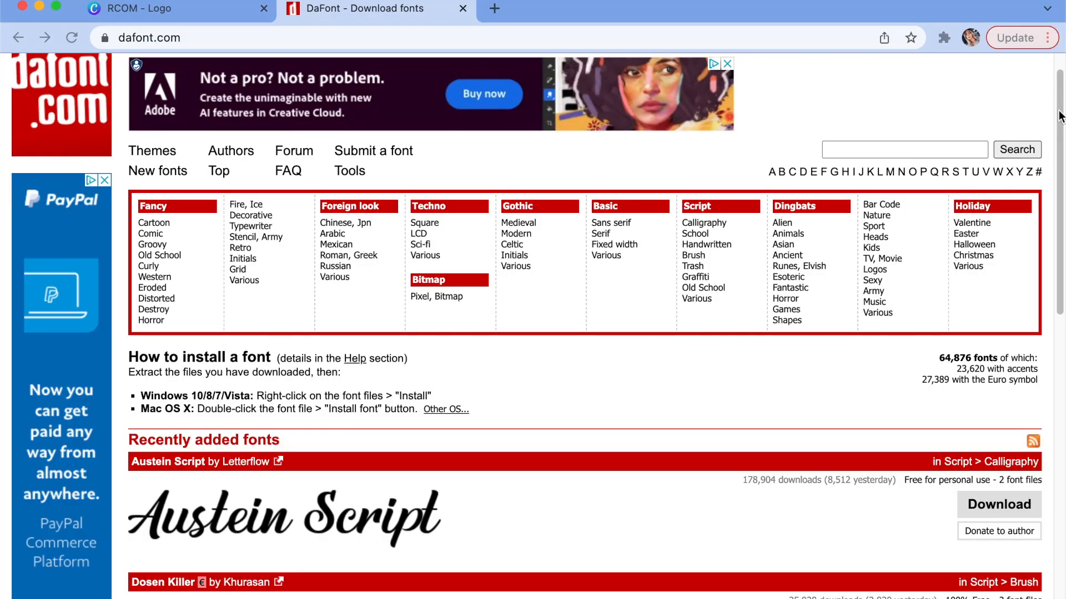
# Switch to dafont.com and examine the font categories and the usage license labels of the recently added fonts
pyautogui.scroll(-2, 1060, 120)
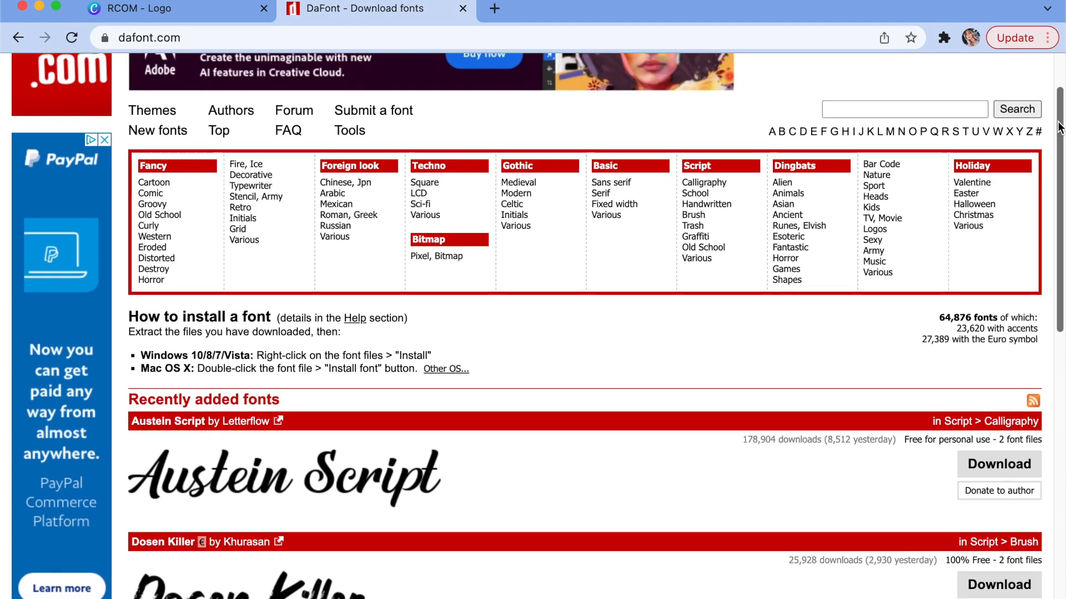
pyautogui.moveTo(1060, 127); pyautogui.dragTo(1059, 84)
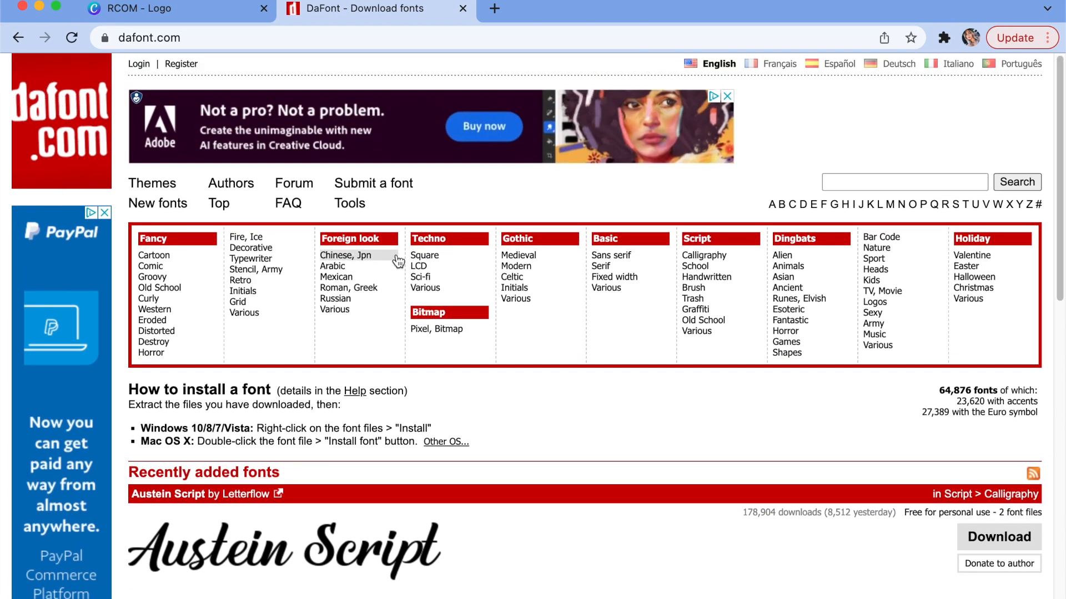
pyautogui.scroll(-1, 1060, 133)
pyautogui.moveTo(1058, 134); pyautogui.dragTo(1058, 138)
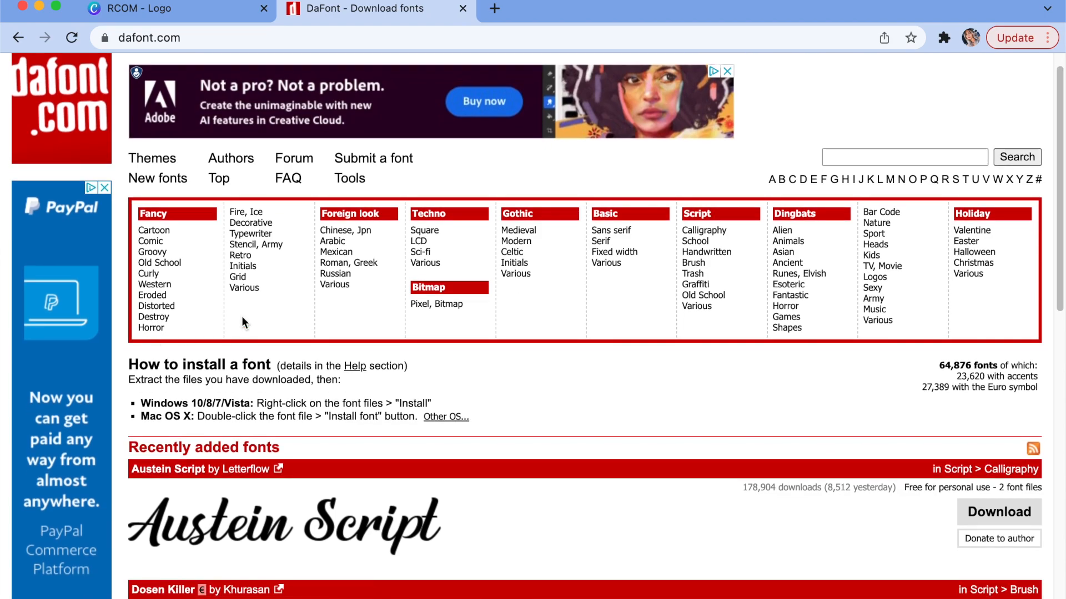
pyautogui.moveTo(1060, 200); pyautogui.dragTo(1055, 285)
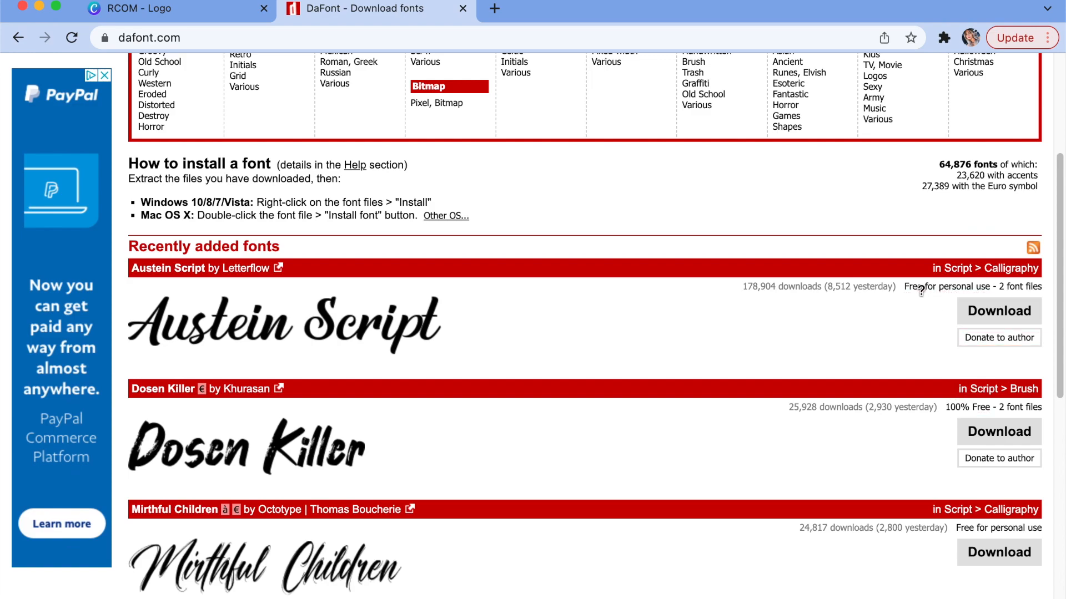
pyautogui.moveTo(960, 293); pyautogui.dragTo(796, 329)
pyautogui.moveTo(1060, 256); pyautogui.dragTo(1044, 377)
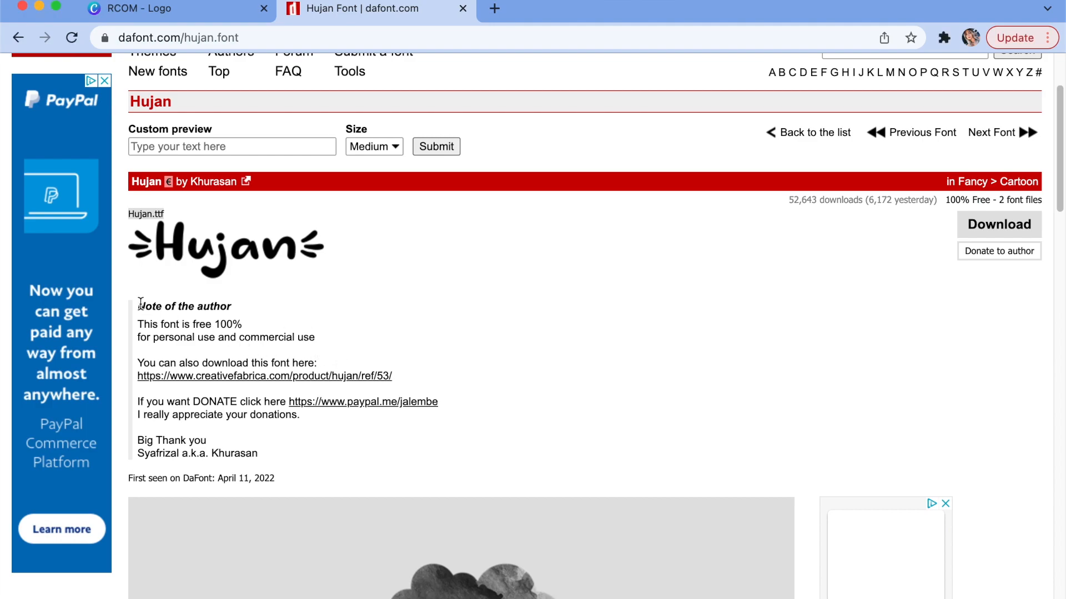
# Read the author's usage note on the Hujan font page
pyautogui.moveTo(140, 303); pyautogui.dragTo(333, 347)
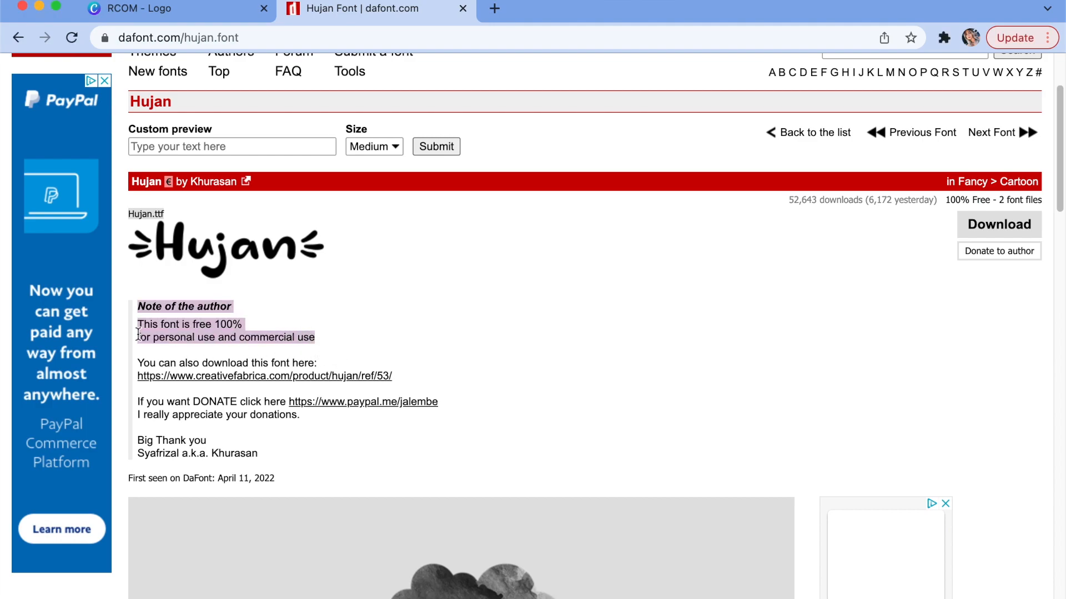
pyautogui.scroll(-1, 138, 333)
pyautogui.scroll(3, 138, 333)
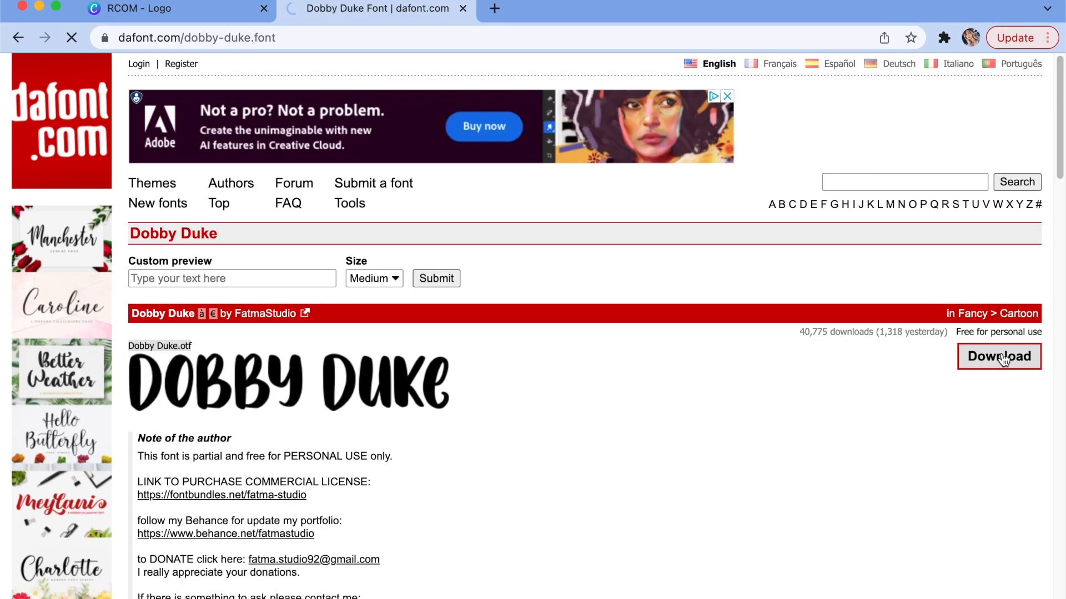
# Download the Dobby Duke font and install Dobby Duke.otf from the extracted dobby_duke folder
pyautogui.click(1003, 358)
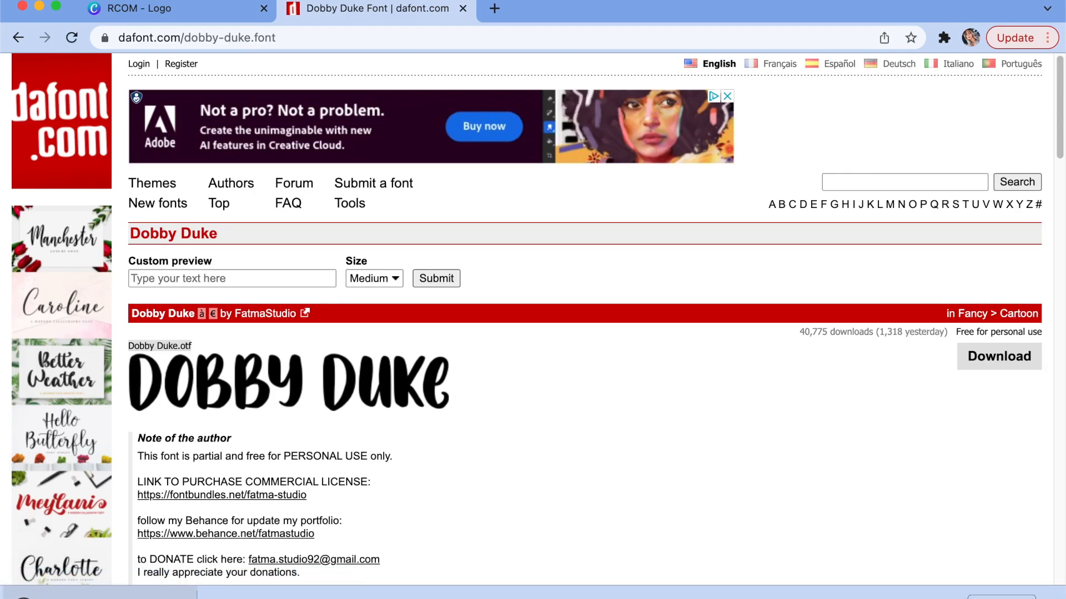
pyautogui.click(100, 593)
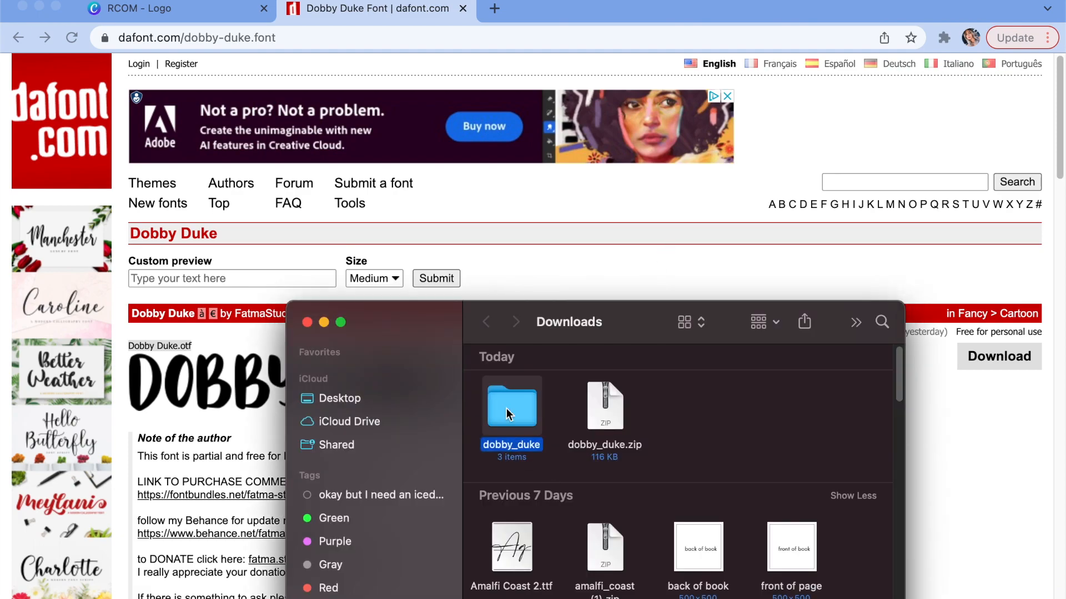
pyautogui.doubleClick(506, 408)
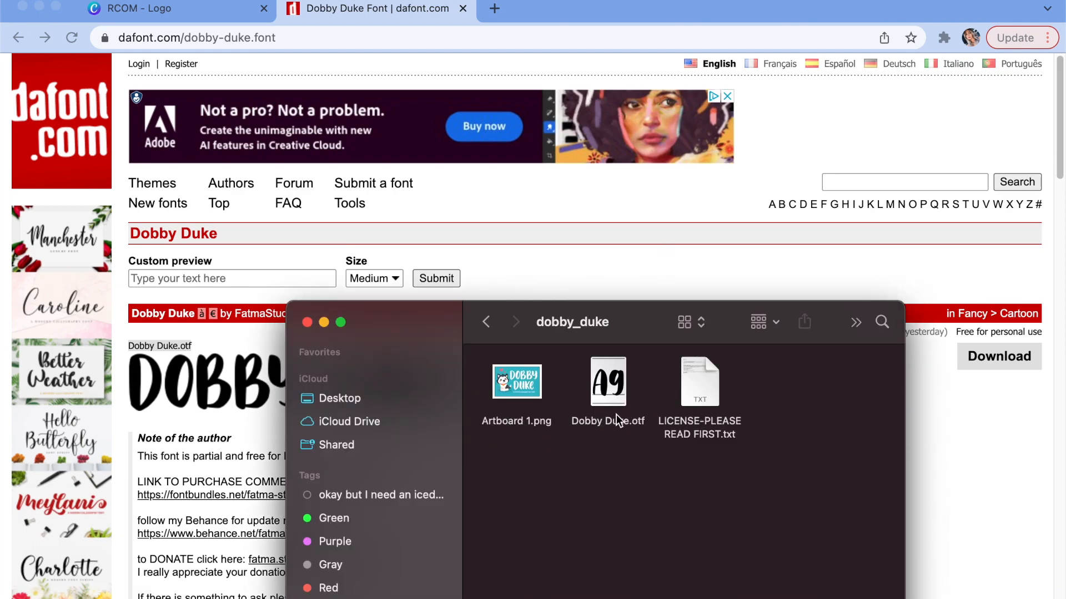
pyautogui.doubleClick(617, 398)
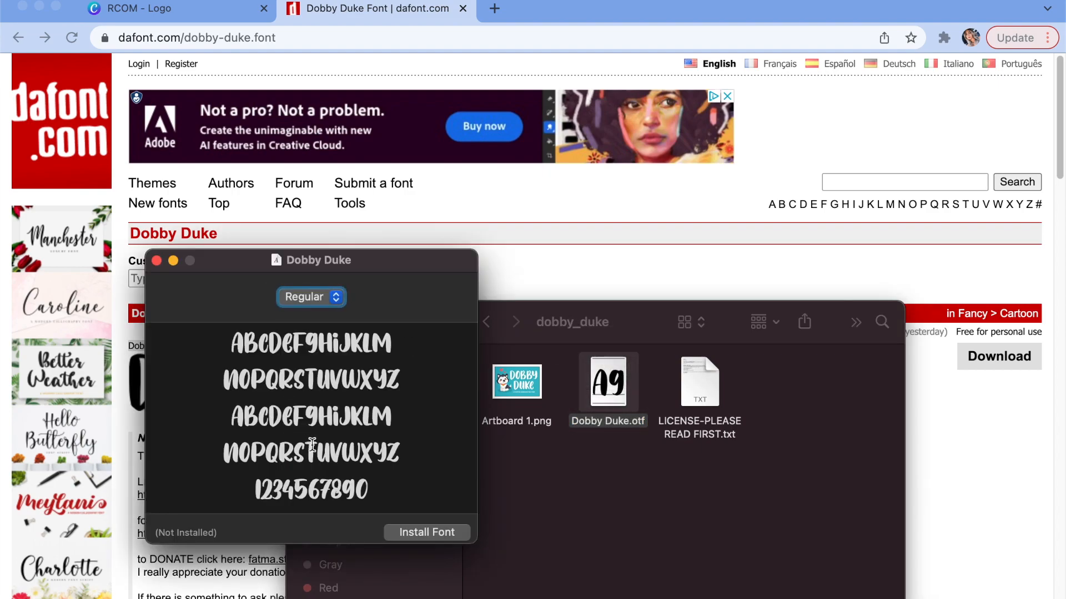
pyautogui.click(420, 541)
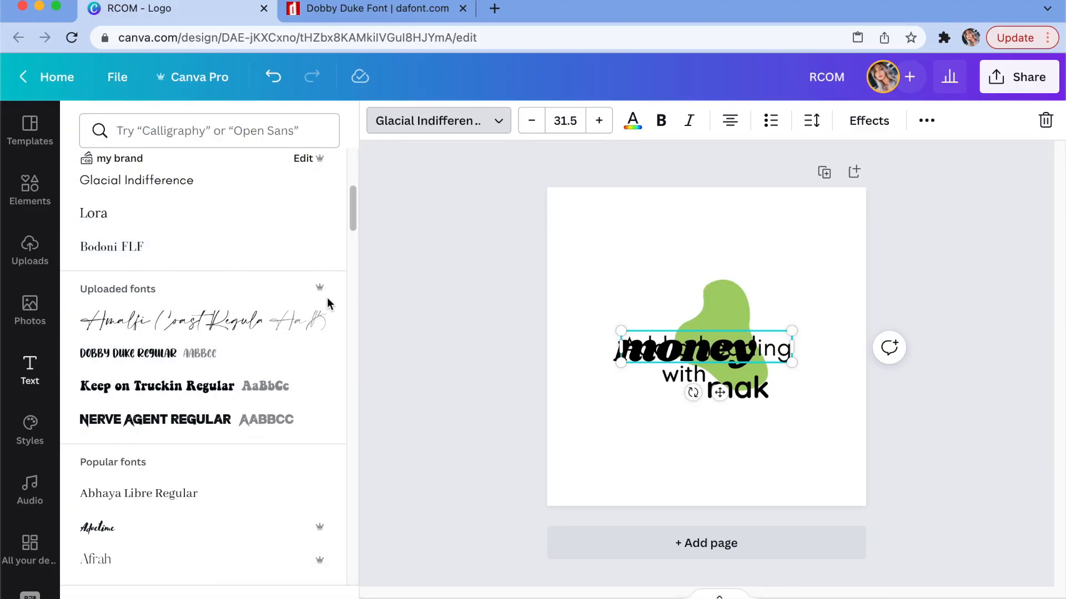
# Switch to Canva and upload Dobby Duke.otf from the dobby_duke folder in Downloads as a brand font
pyautogui.click(209, 596)
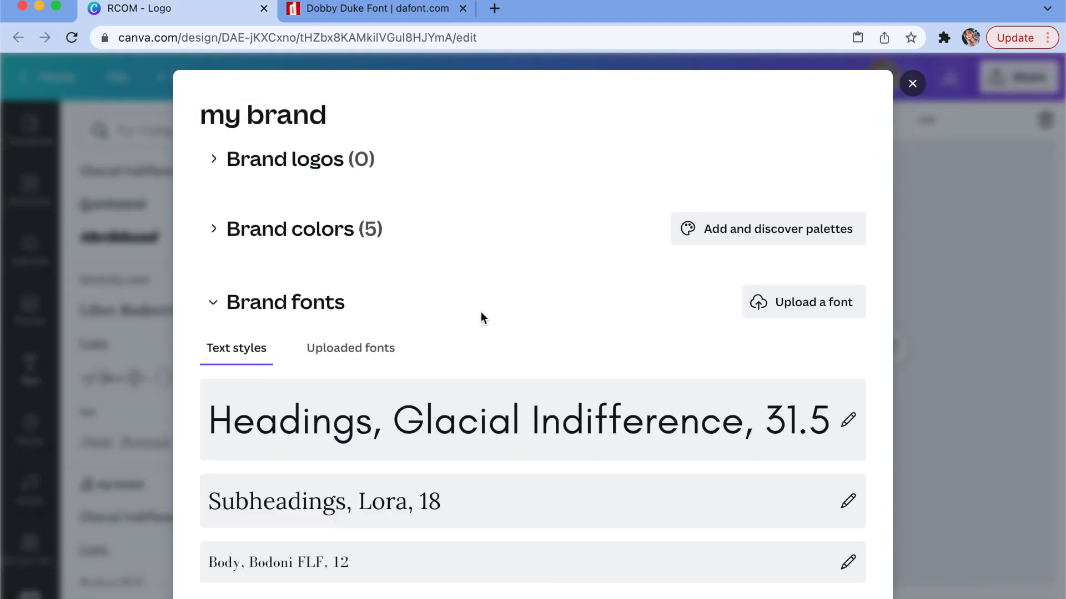
pyautogui.click(819, 314)
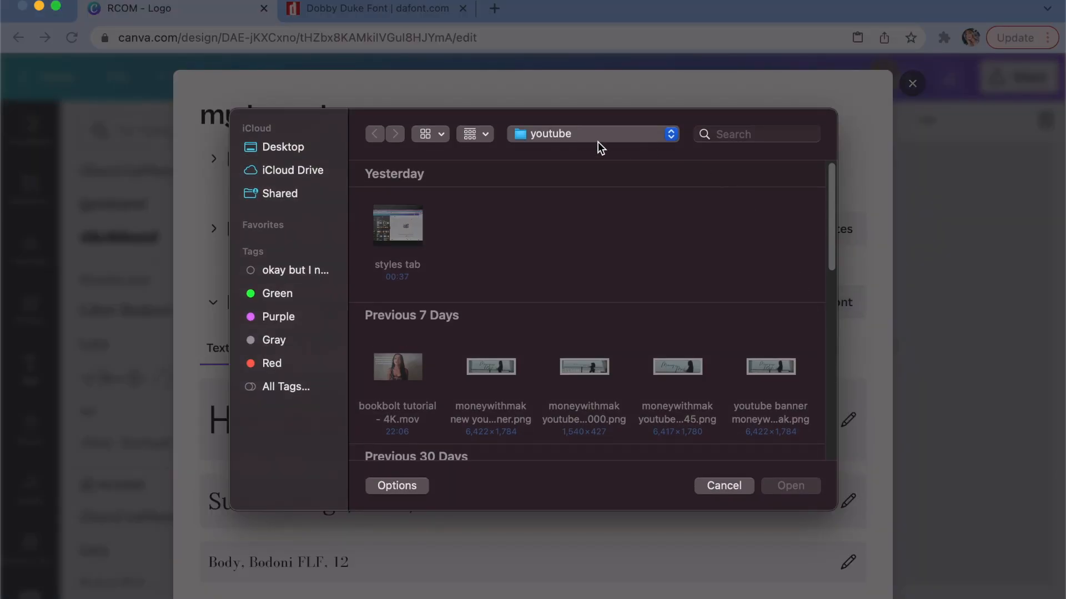
pyautogui.click(598, 137)
pyautogui.click(611, 255)
pyautogui.click(482, 368)
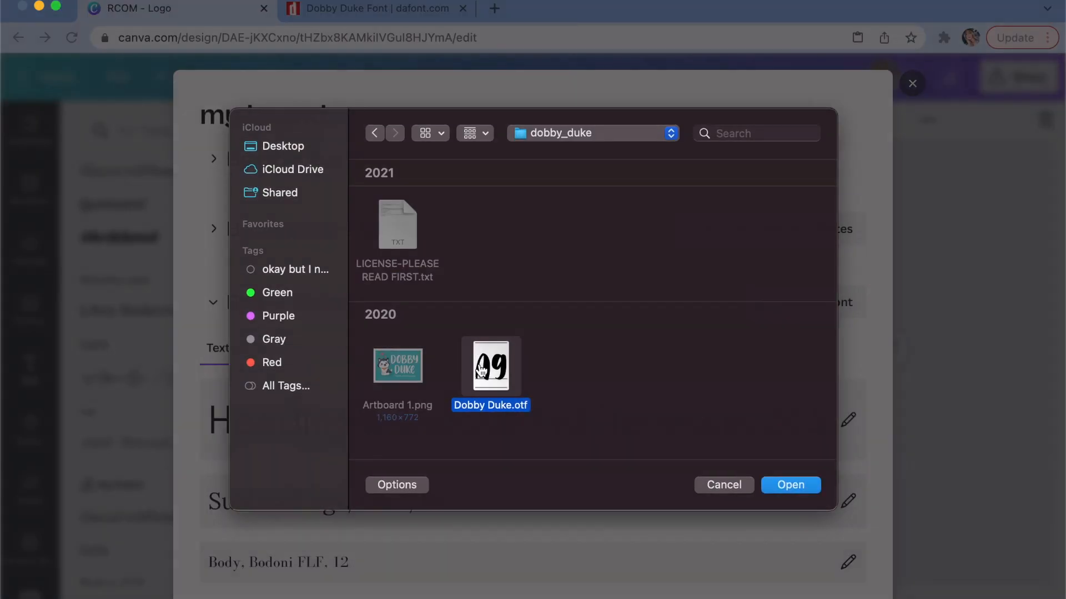
pyautogui.doubleClick(482, 368)
pyautogui.click(649, 401)
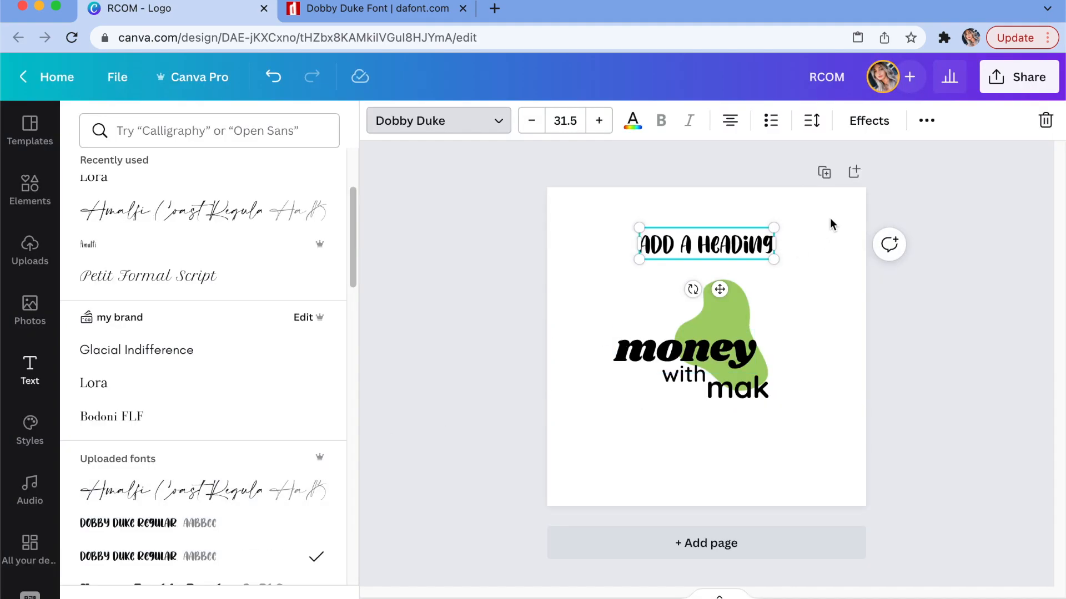
# Apply the uploaded Dobby Duke font to the "money" and "mak" texts of the logo
pyautogui.click(716, 352)
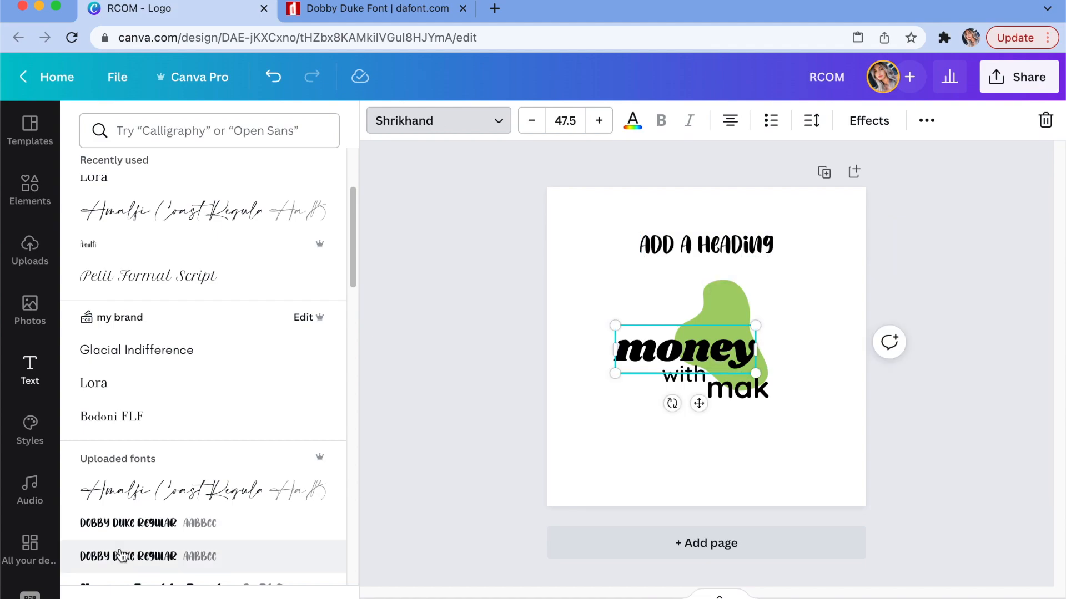
pyautogui.click(122, 525)
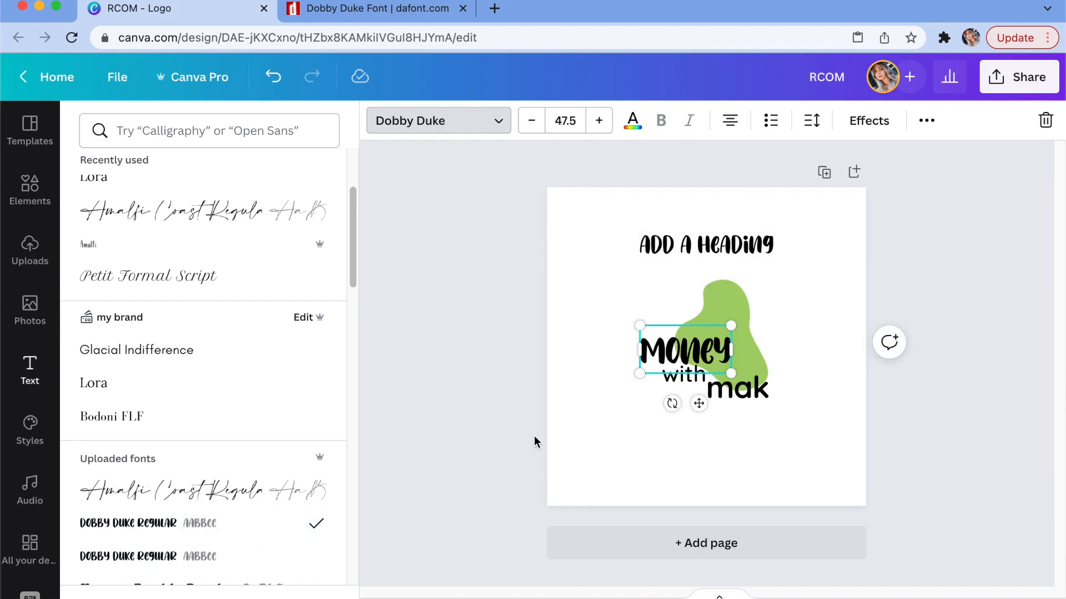
pyautogui.click(723, 399)
pyautogui.click(128, 523)
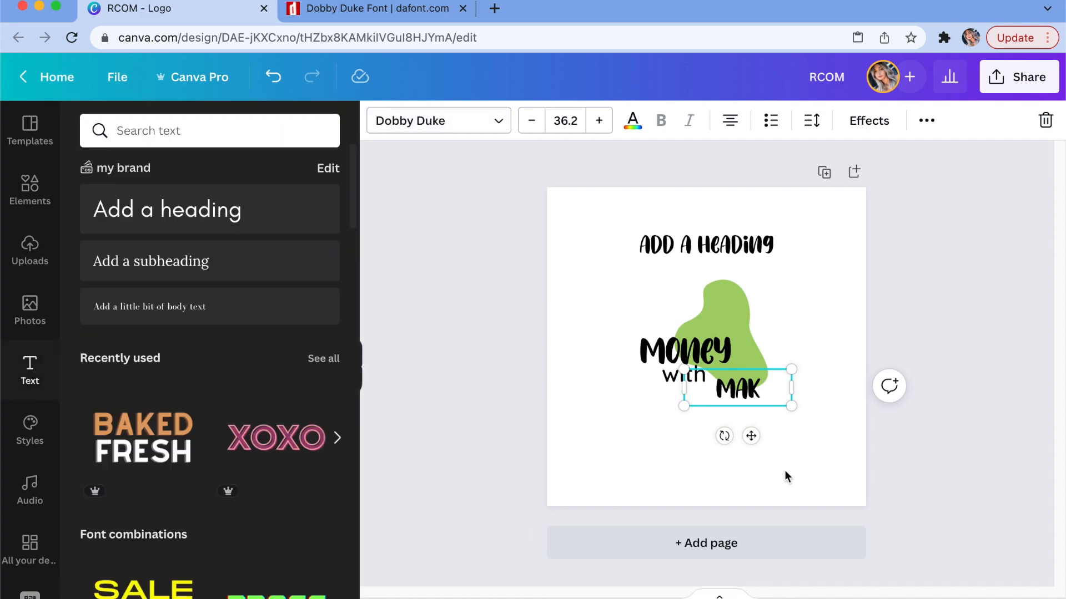
pyautogui.click(830, 500)
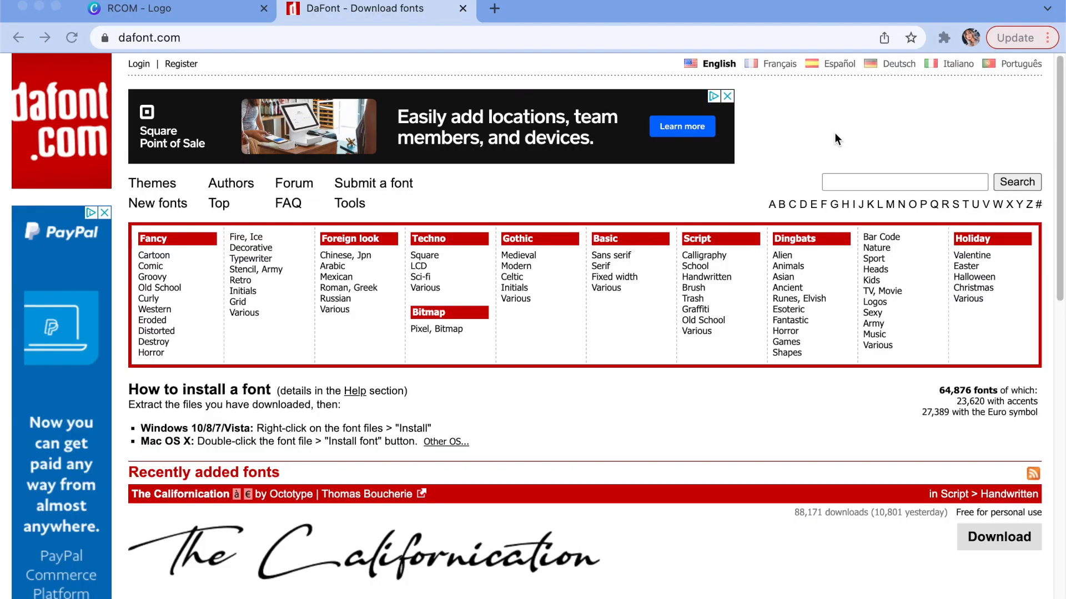
# Switch to dafont.com and look through the Halloween fonts in the Holiday category
pyautogui.click(846, 184)
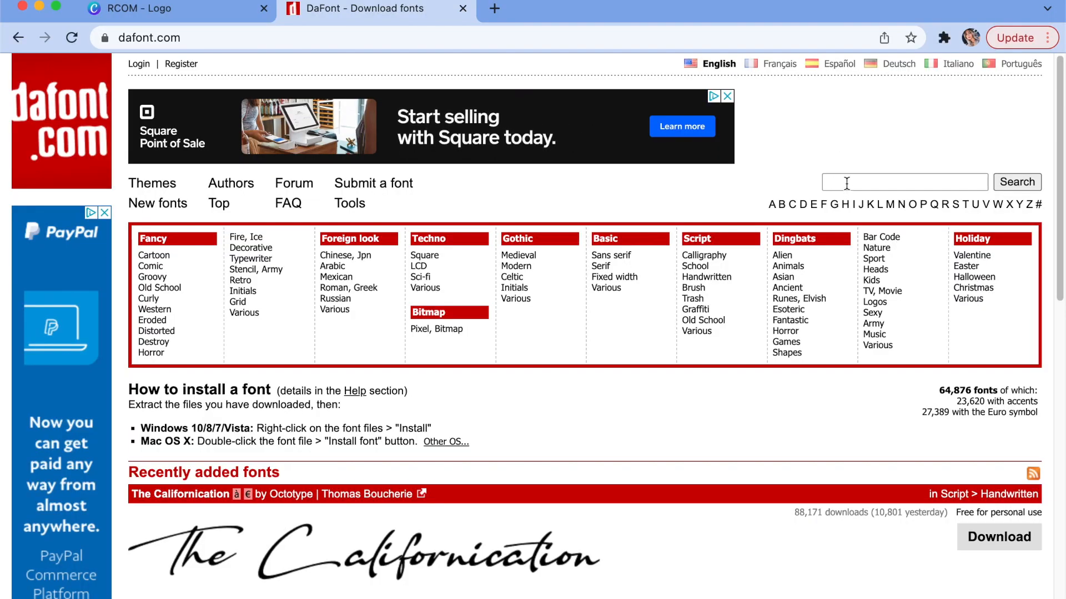
pyautogui.click(974, 276)
pyautogui.scroll(-10, 1056, 214)
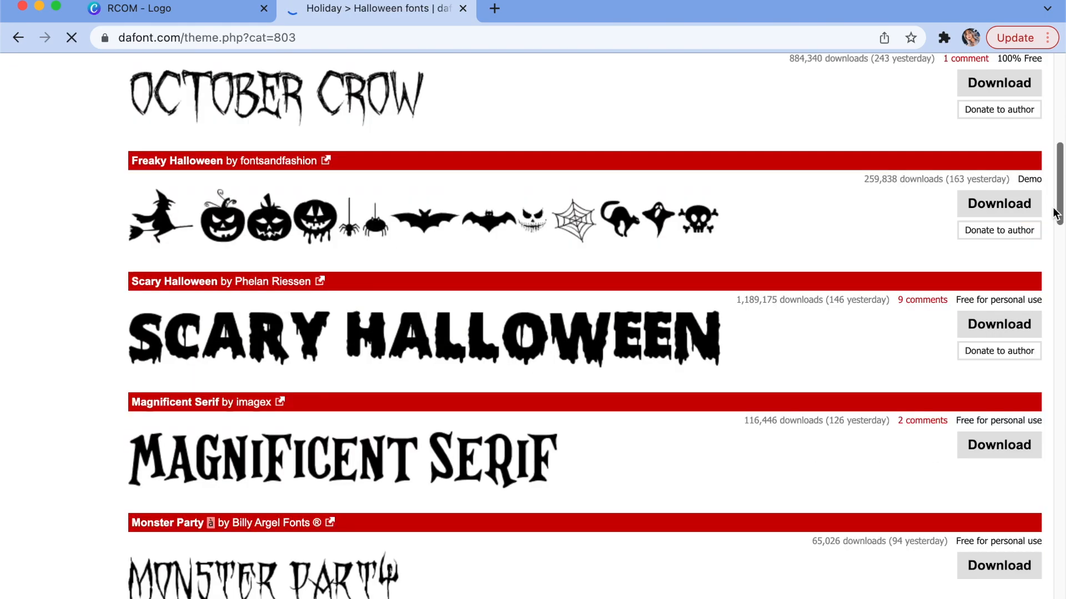
pyautogui.moveTo(1056, 214); pyautogui.dragTo(1028, 397)
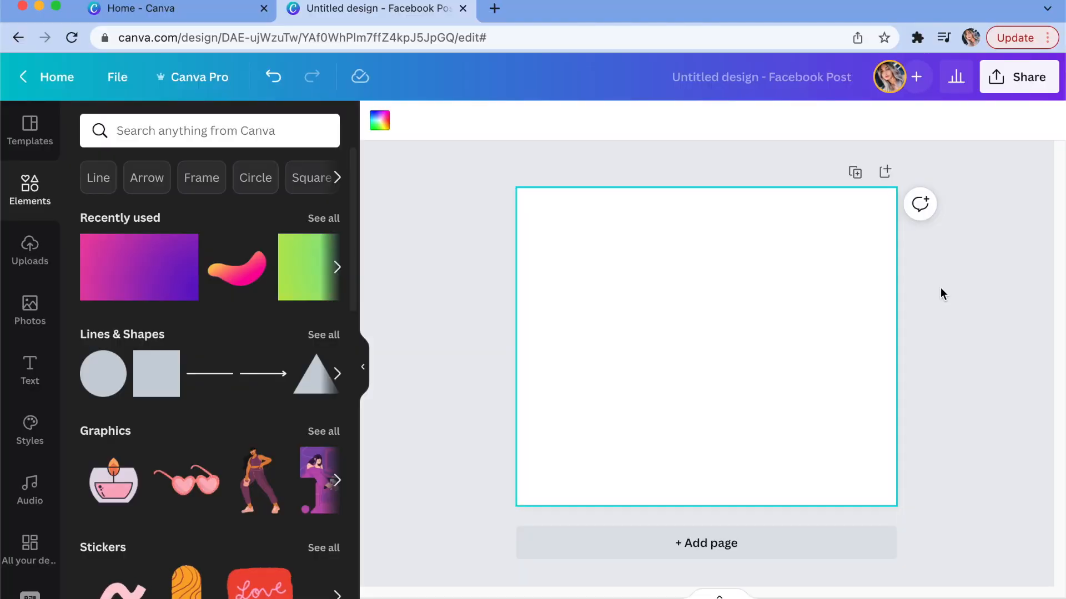
# Search the elements for "gradient background" and add the red-to-yellow gradient image to the blank Facebook post
pyautogui.click(306, 132)
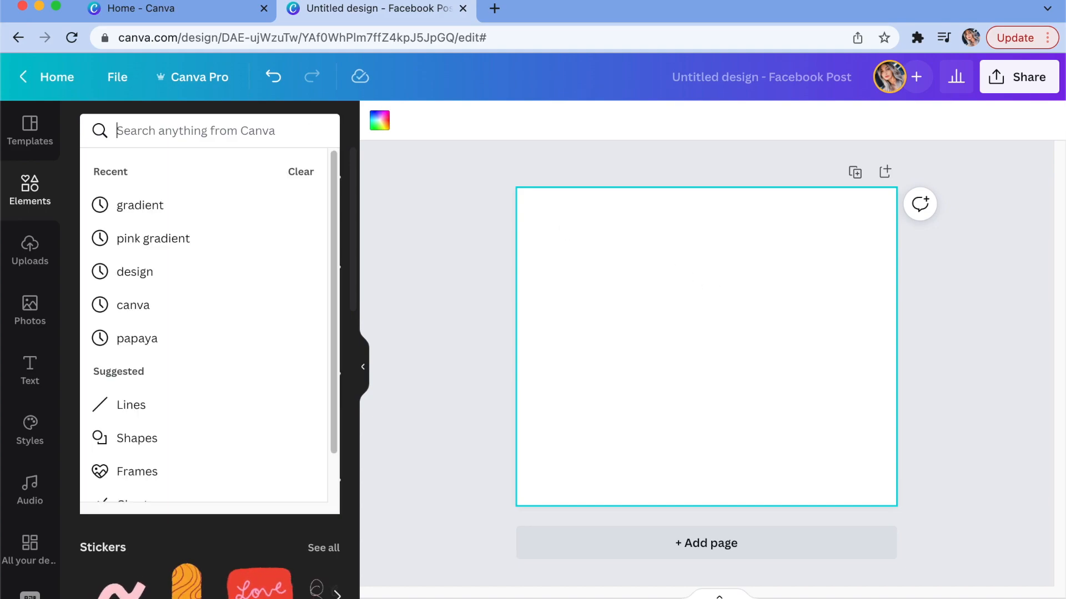
pyautogui.write('gradient ba')
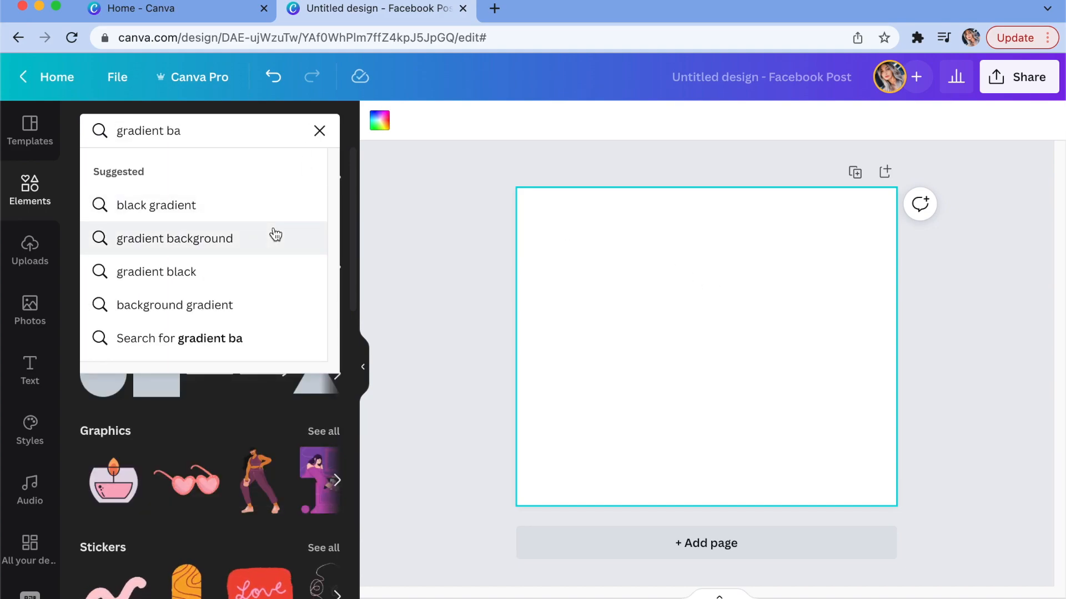
pyautogui.click(275, 237)
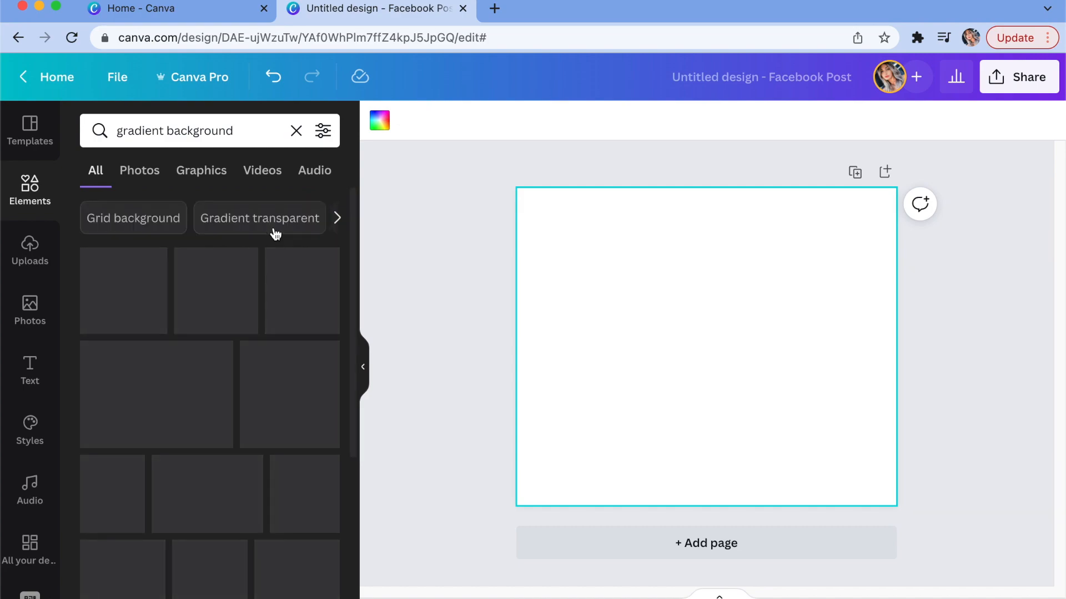
pyautogui.moveTo(353, 217); pyautogui.dragTo(351, 365)
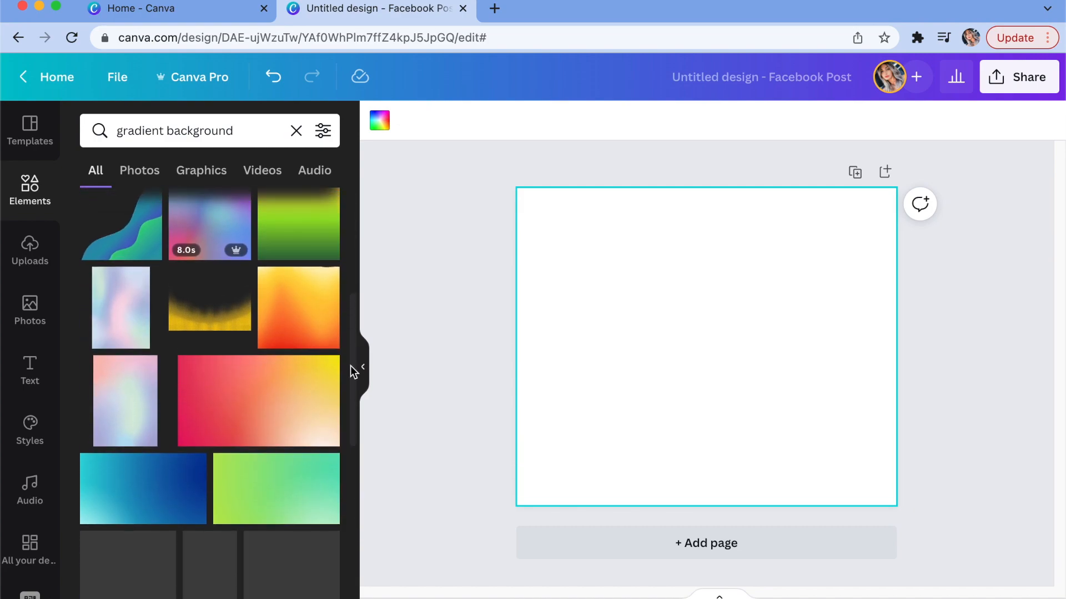
pyautogui.click(289, 407)
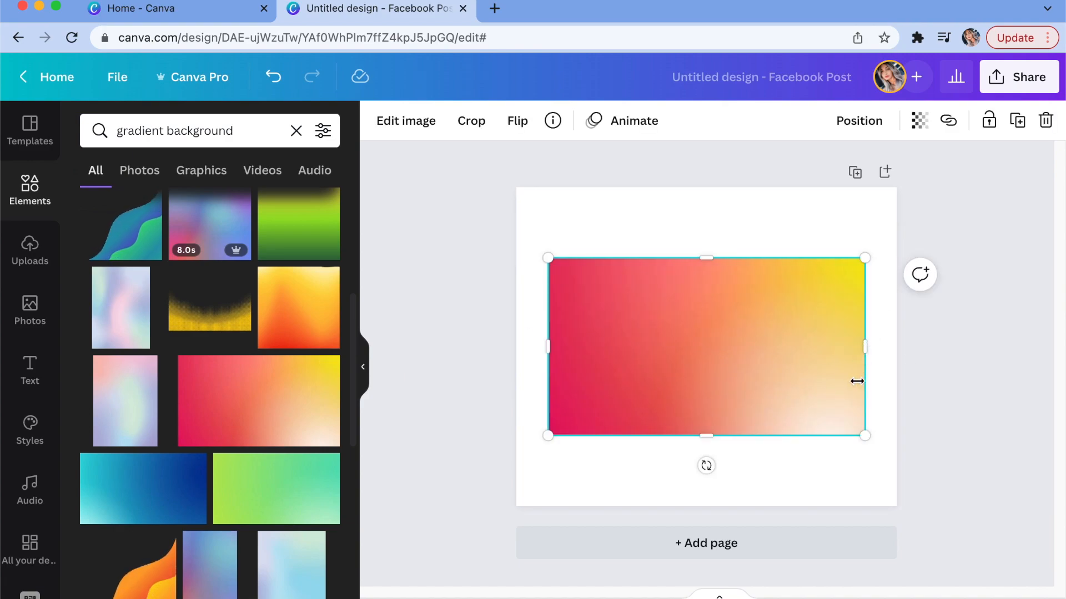
# Enlarge the gradient image to cover the whole page and set its transparency to 82
pyautogui.moveTo(867, 438); pyautogui.dragTo(965, 493)
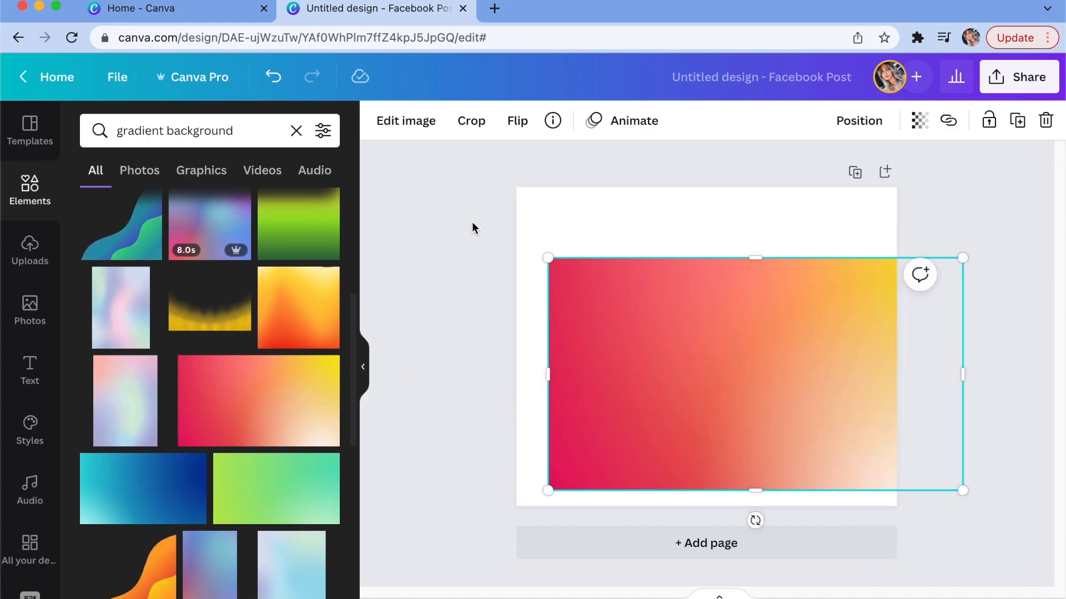
pyautogui.moveTo(510, 222); pyautogui.dragTo(424, 161)
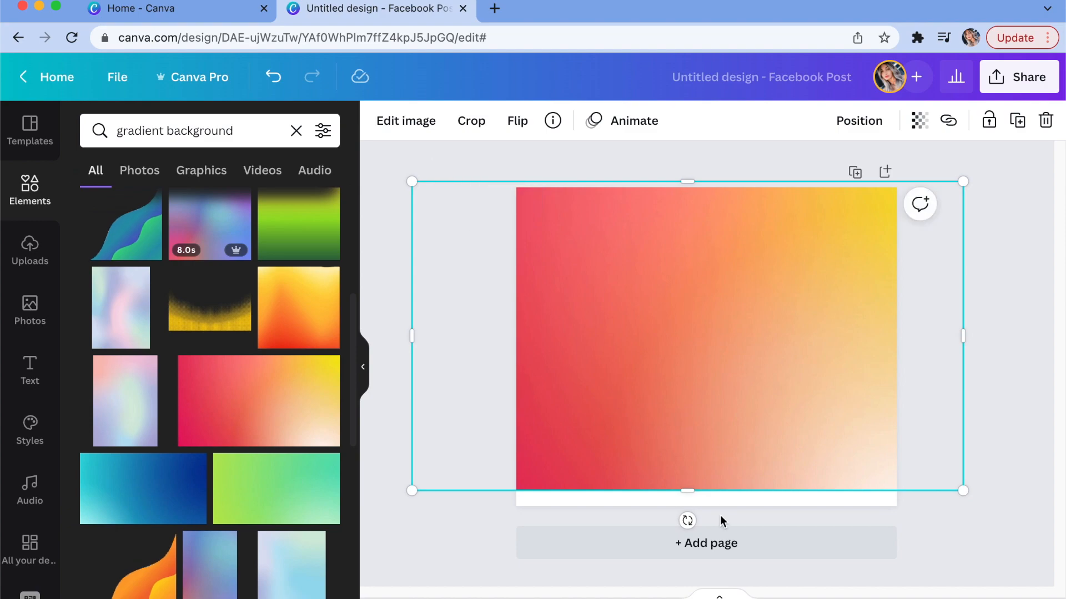
pyautogui.moveTo(696, 496); pyautogui.dragTo(696, 520)
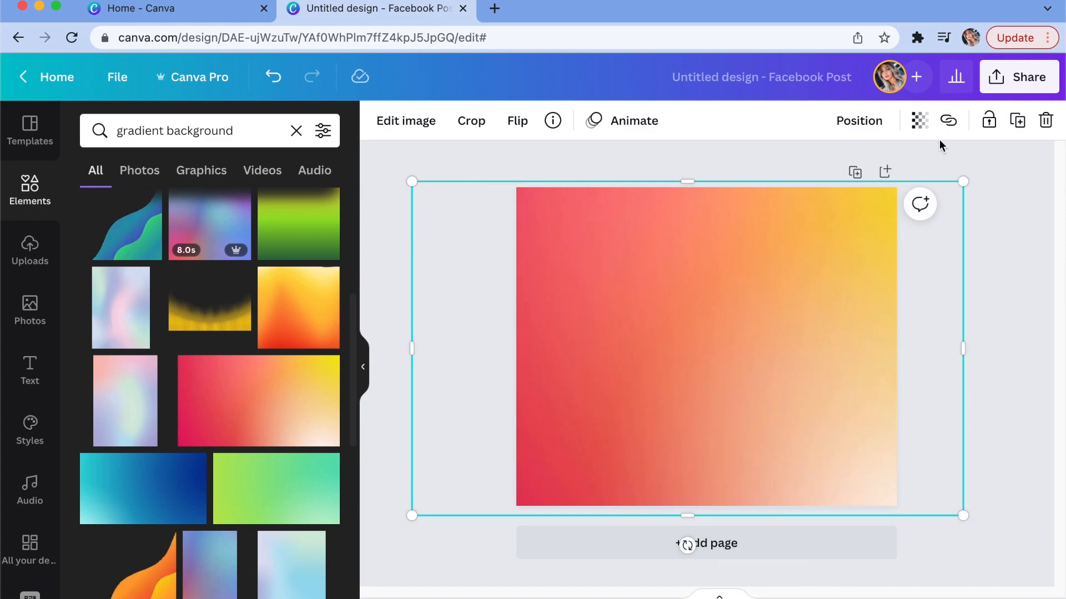
pyautogui.click(920, 122)
pyautogui.moveTo(913, 191); pyautogui.dragTo(885, 194)
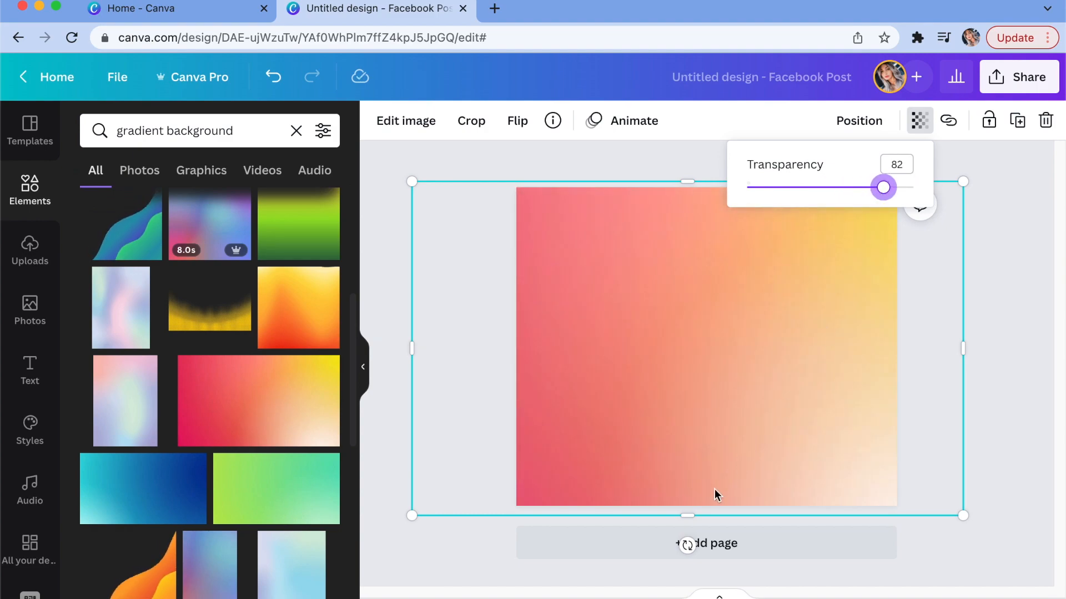
# Rotate the gradient image about a quarter turn and widen it on both sides to fill the page
pyautogui.moveTo(686, 544); pyautogui.dragTo(516, 341)
pyautogui.moveTo(887, 355); pyautogui.dragTo(949, 356)
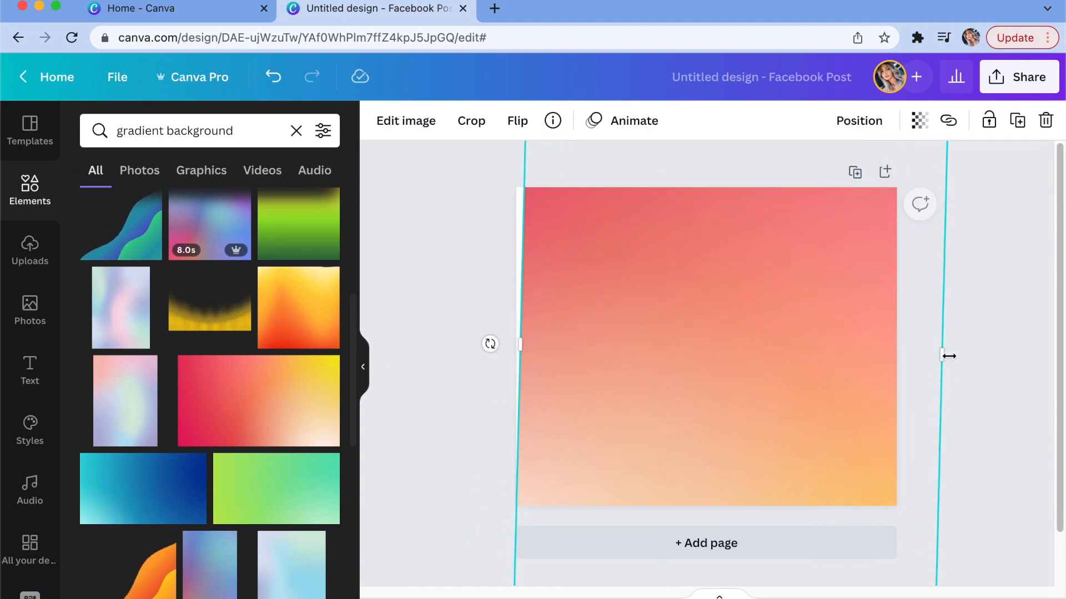
pyautogui.moveTo(524, 351); pyautogui.dragTo(496, 350)
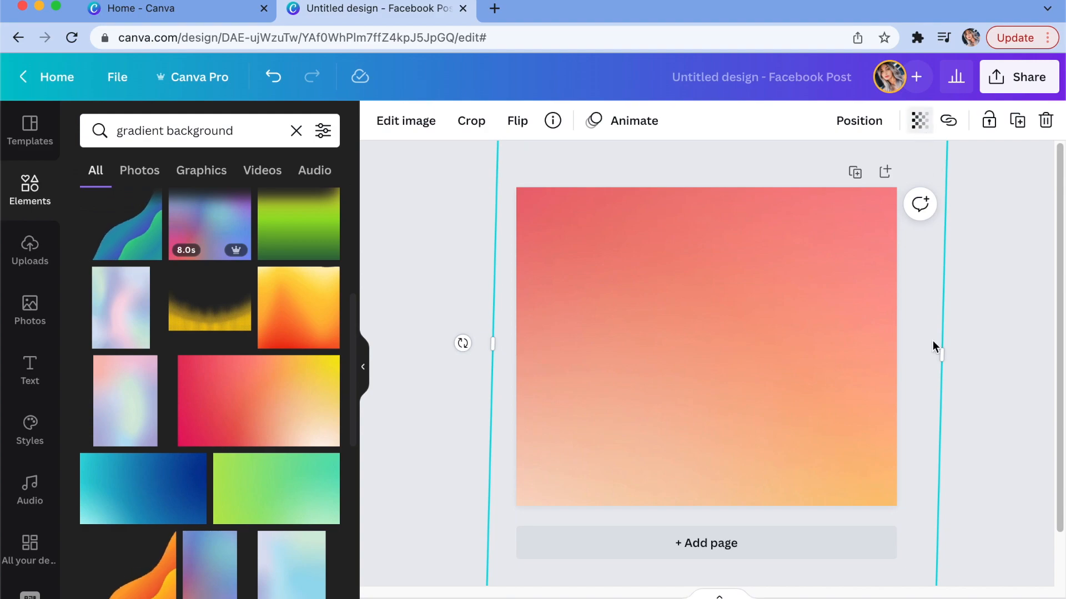
pyautogui.click(987, 418)
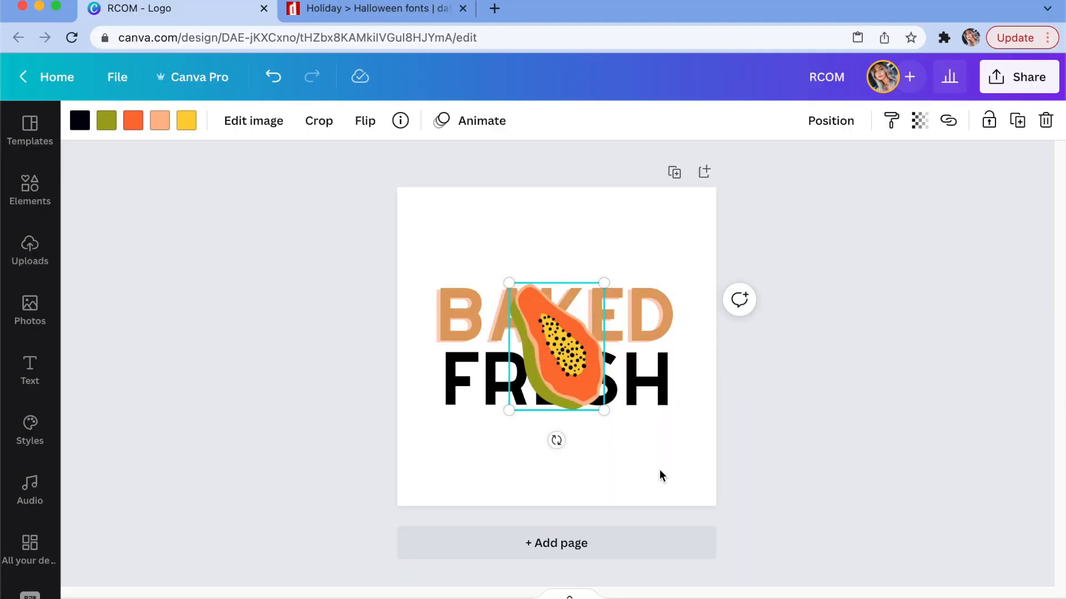
# Apply the Stomp element animation to the papaya graphic in the BAKED FRESH logo
pyautogui.click(651, 452)
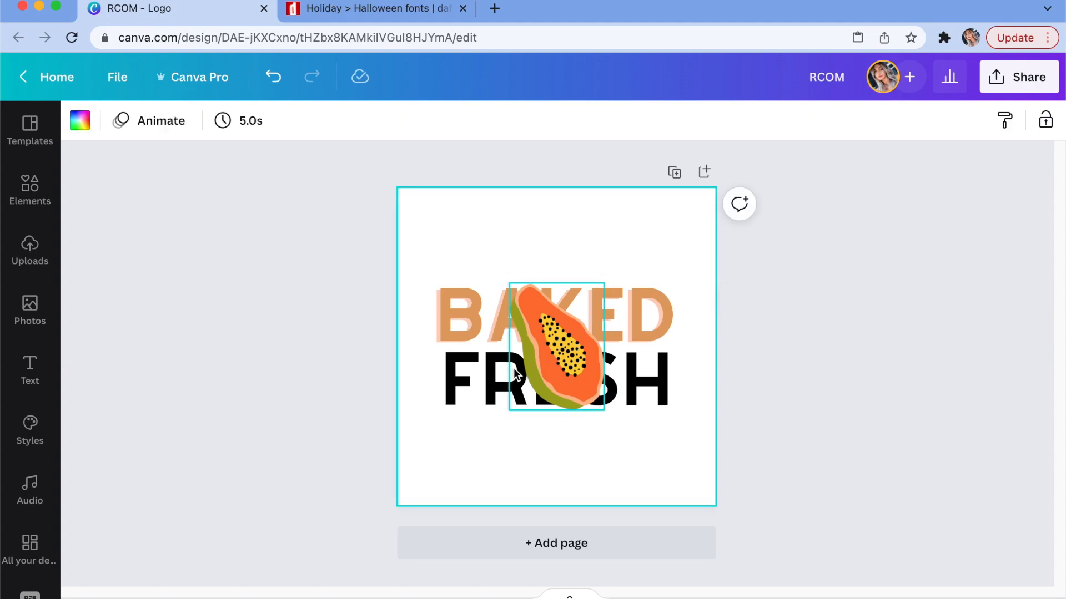
pyautogui.click(560, 371)
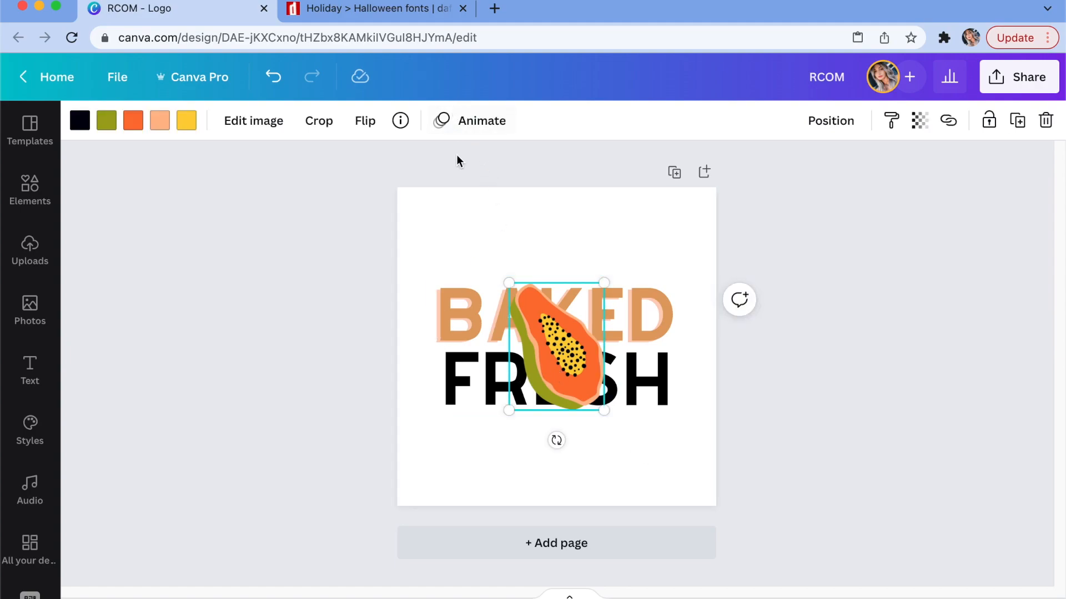
pyautogui.click(456, 132)
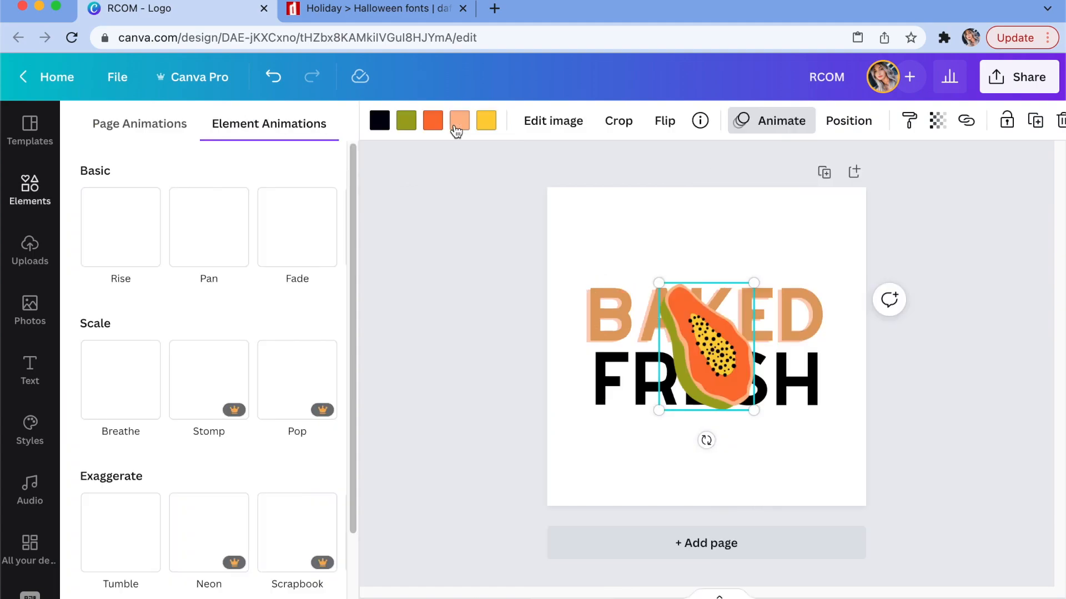
pyautogui.moveTo(353, 227); pyautogui.dragTo(357, 195)
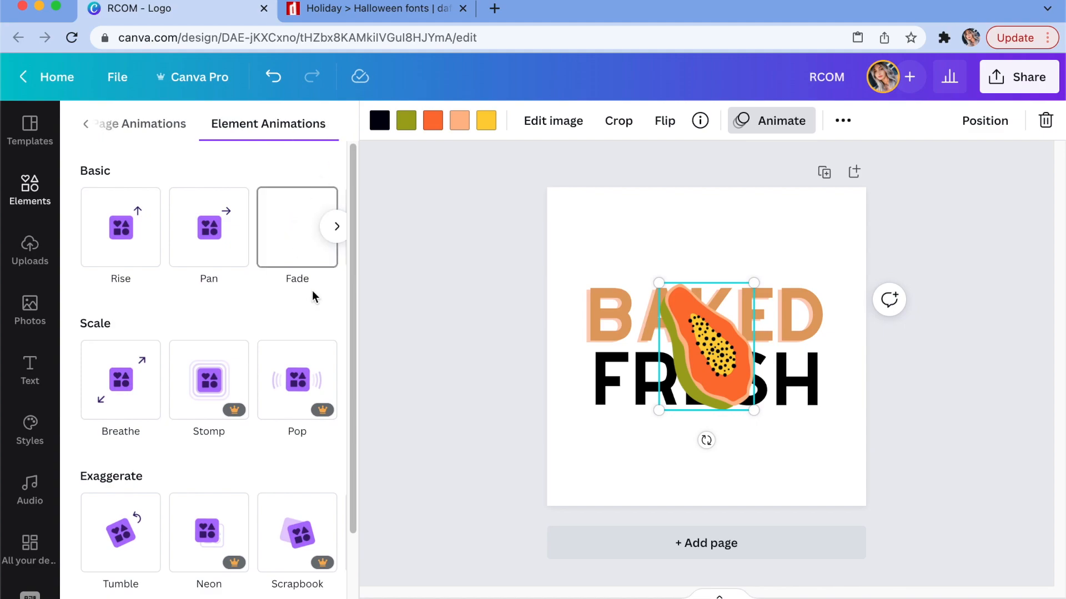
pyautogui.click(219, 364)
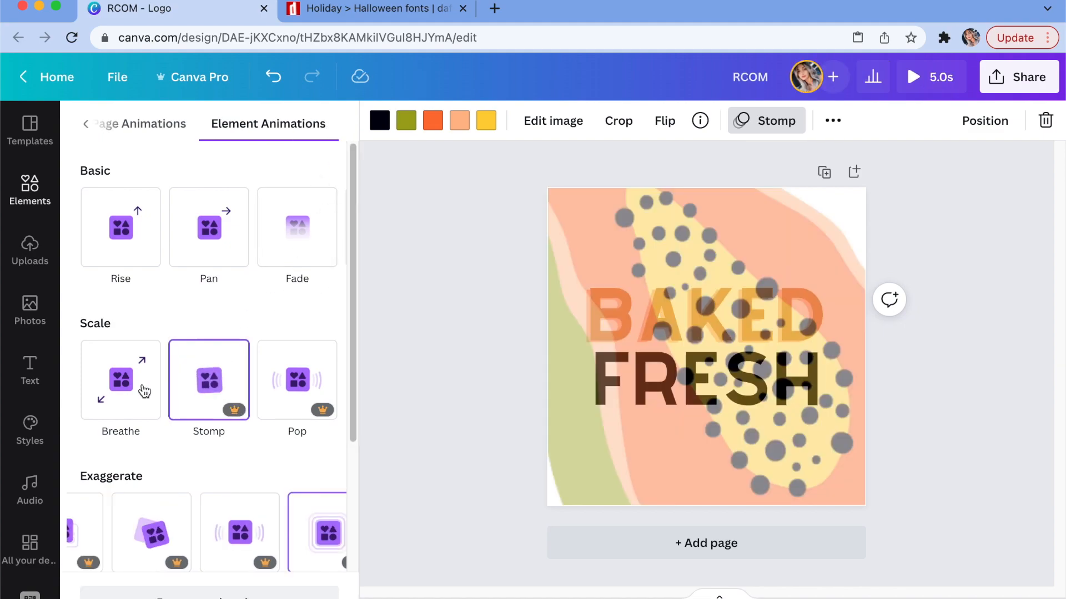
# Preview the Breathe animation on the papaya graphic and switch it to the second Exaggerate animation
pyautogui.click(155, 389)
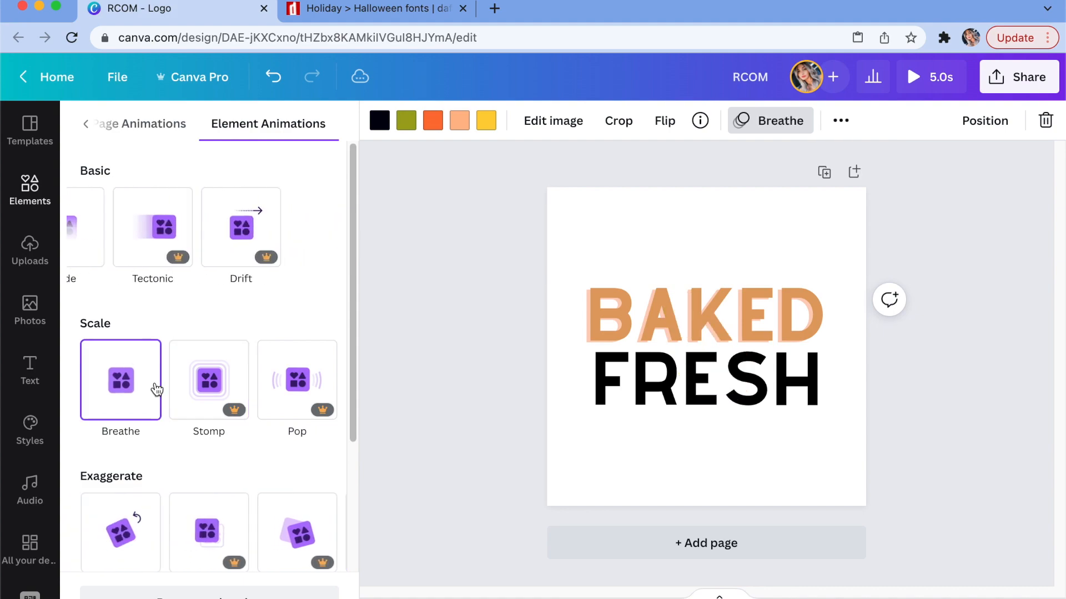
pyautogui.click(202, 519)
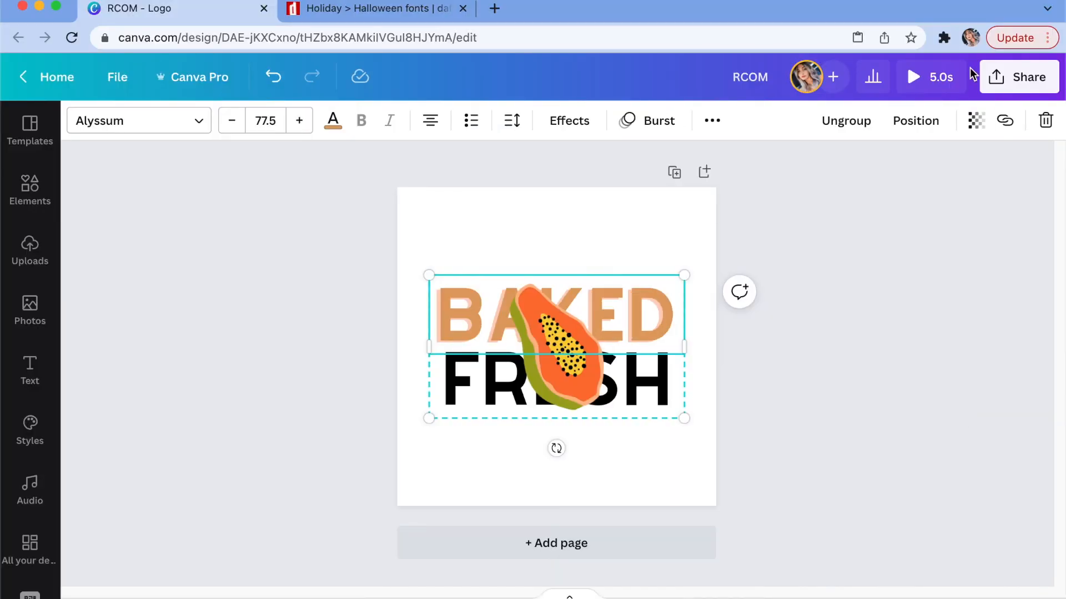
# Open the logo's download options and review the available file types, including MP4 Video and GIF
pyautogui.click(1019, 77)
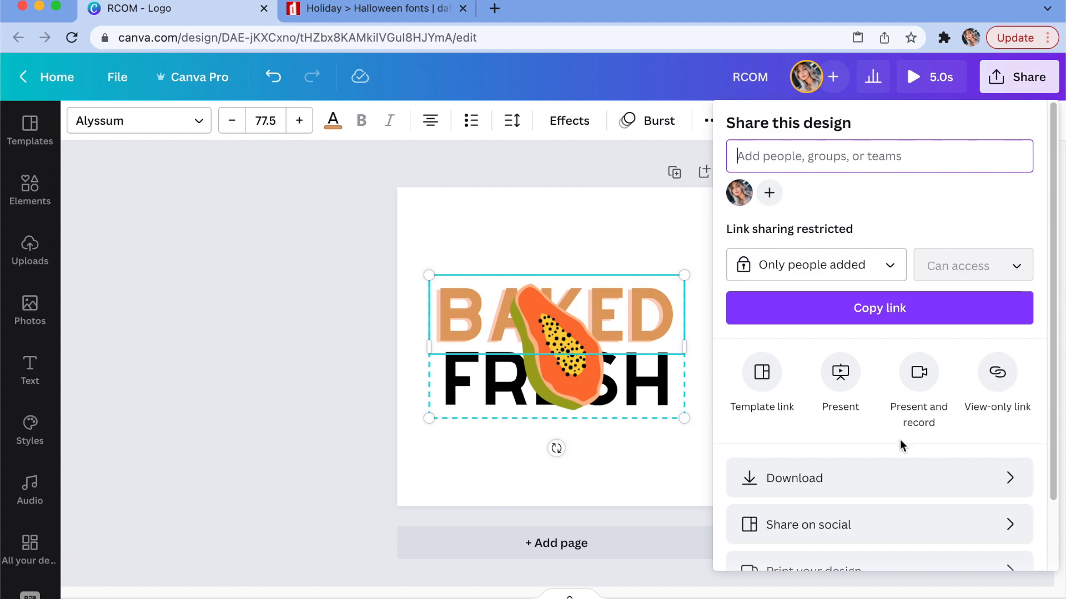
pyautogui.click(862, 490)
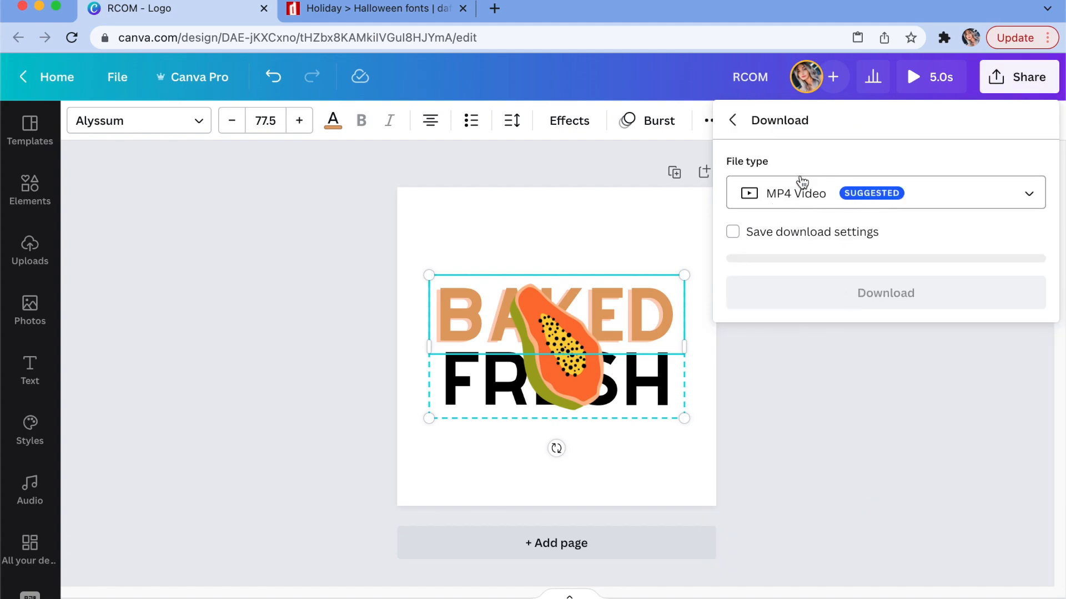
pyautogui.click(894, 193)
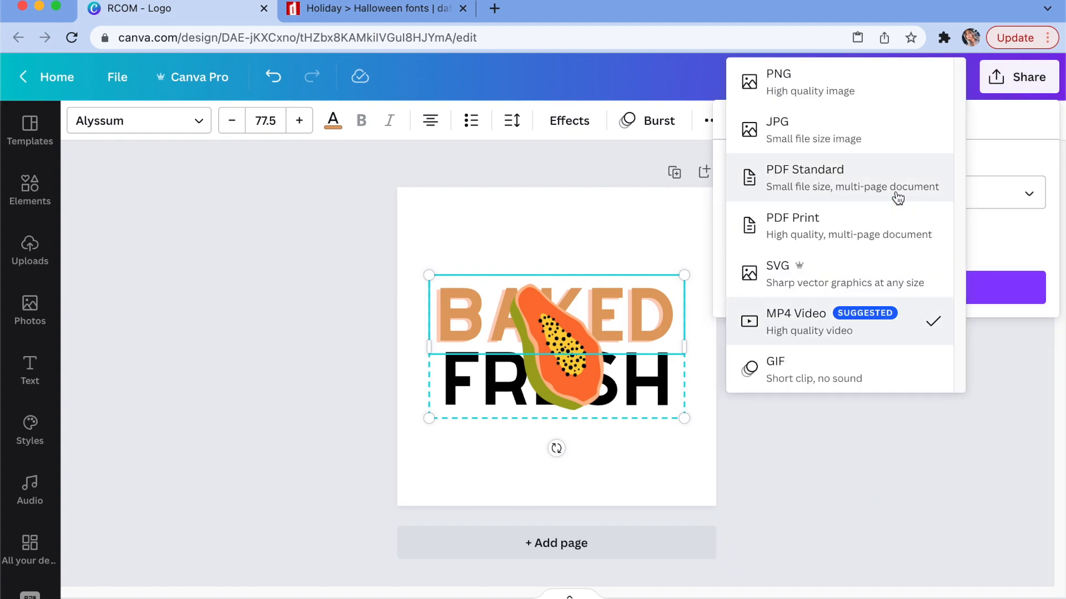
pyautogui.click(1026, 382)
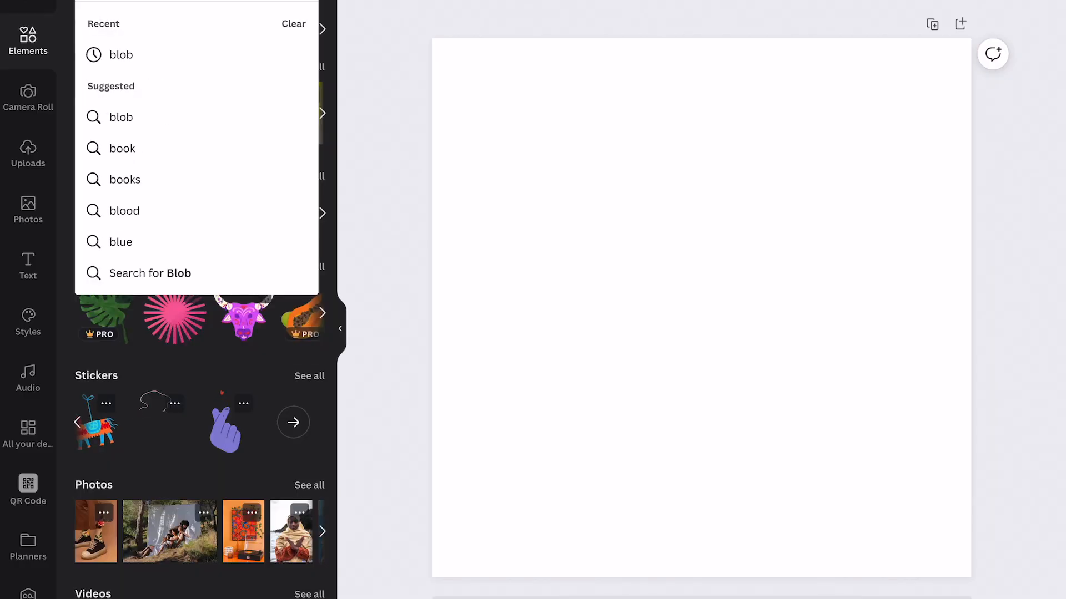
# Search the elements for "Blob", add a pink blob and a beige blob, and move the beige one to the page's upper right
pyautogui.press('Return')
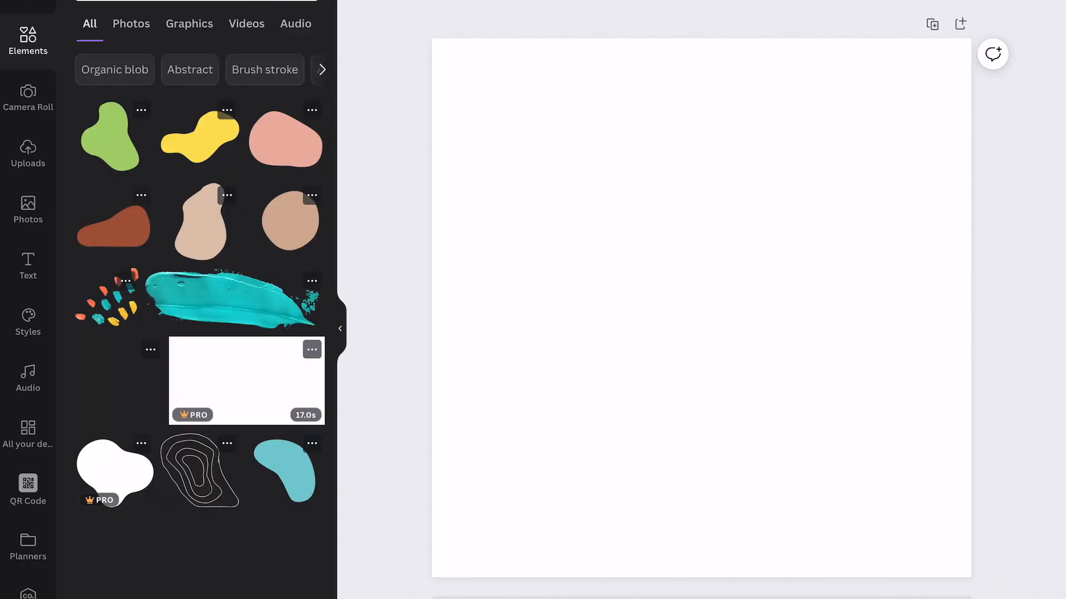
pyautogui.scroll(-1, 199, 333)
pyautogui.click(285, 78)
pyautogui.scroll(-2, 200, 333)
pyautogui.click(201, 181)
pyautogui.moveTo(701, 308); pyautogui.dragTo(836, 146)
# Recolour the beige blob with the brand kit's pinkish red and enlarge it so it runs off the page's top-right corner
pyautogui.click(357, 2)
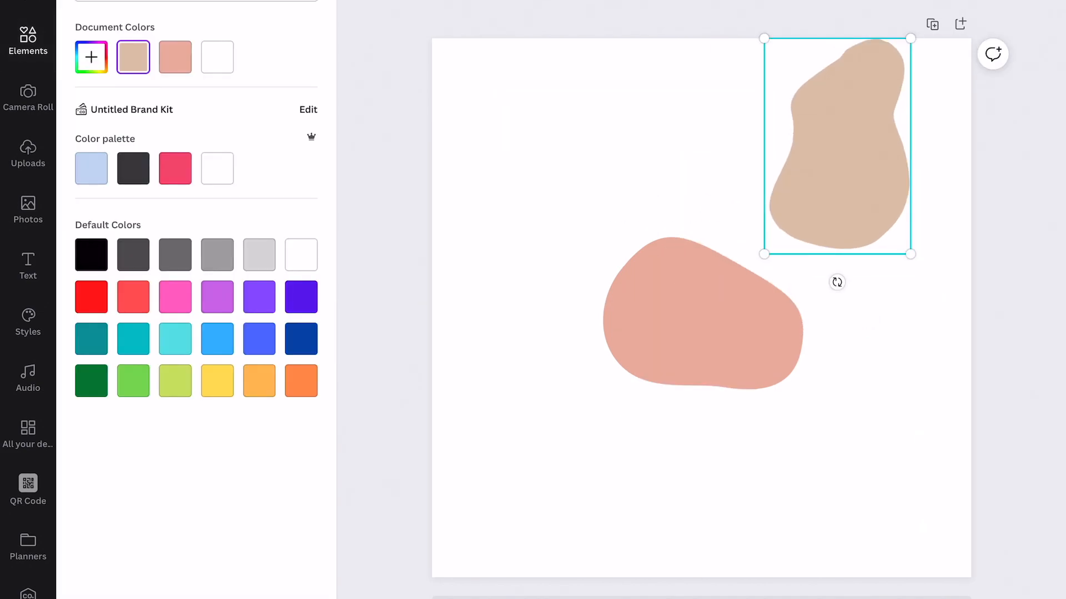
pyautogui.click(175, 169)
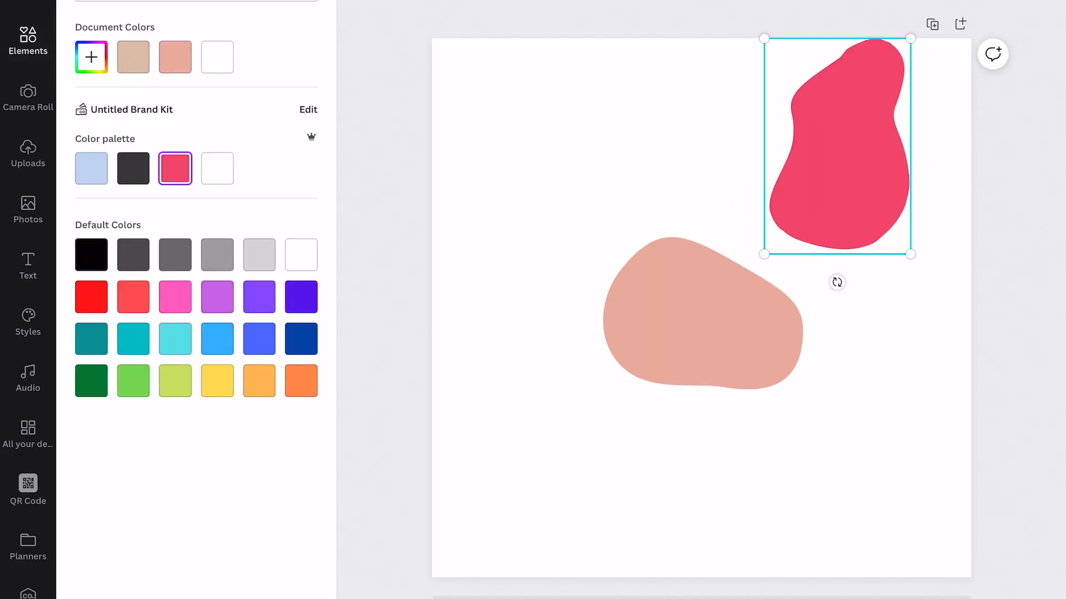
pyautogui.click(28, 41)
pyautogui.moveTo(910, 255); pyautogui.dragTo(1005, 394)
pyautogui.moveTo(882, 216); pyautogui.dragTo(869, 131)
pyautogui.click(822, 472)
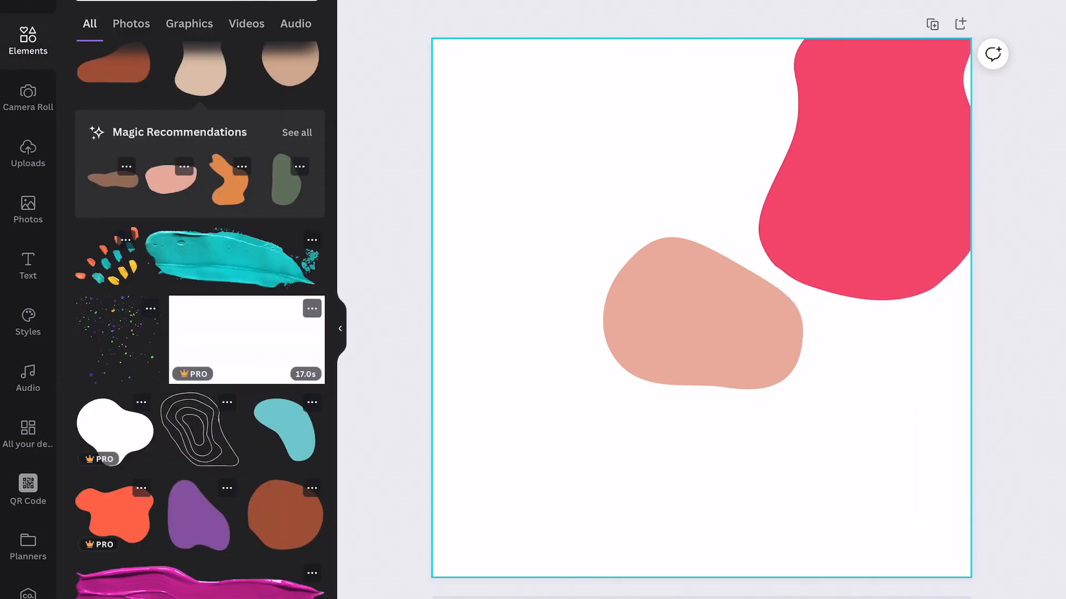
pyautogui.scroll(-10, 200, 319)
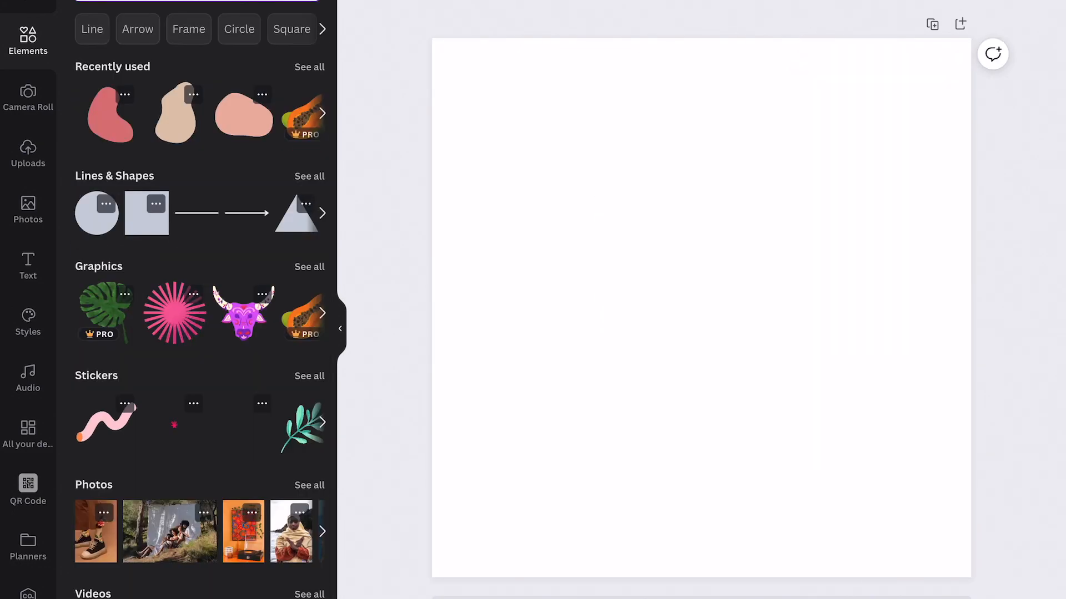
# Search the elements for "Paint stroke" and add a mint stroke and a peach stroke, with the peach one near the page's top
pyautogui.write('Paint')
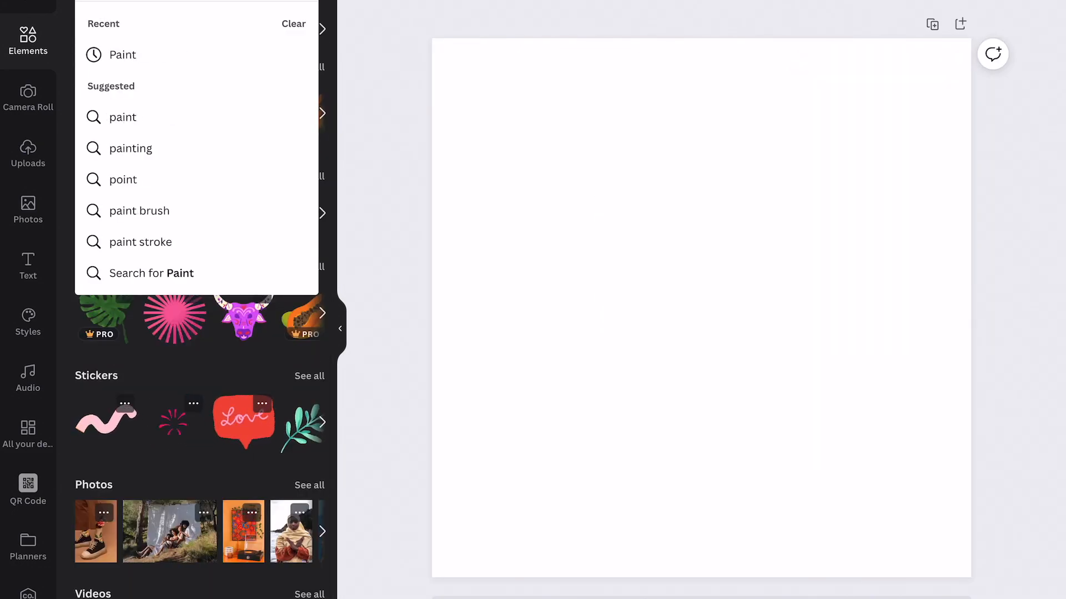
pyautogui.write(' stroke')
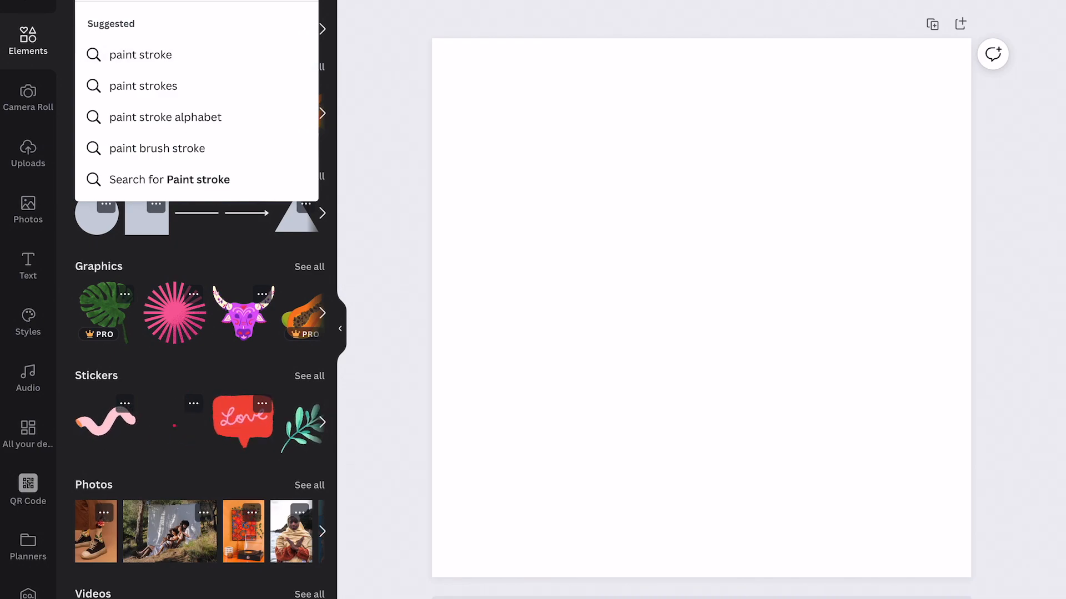
pyautogui.press('Return')
pyautogui.click(200, 281)
pyautogui.moveTo(809, 342)
pyautogui.mouseDown()
pyautogui.moveTo(975, 394)
pyautogui.moveTo(701, 308)
pyautogui.moveTo(701, 130)
pyautogui.moveTo(711, 146)
pyautogui.mouseUp()
pyautogui.click(702, 472)
pyautogui.click(199, 544)
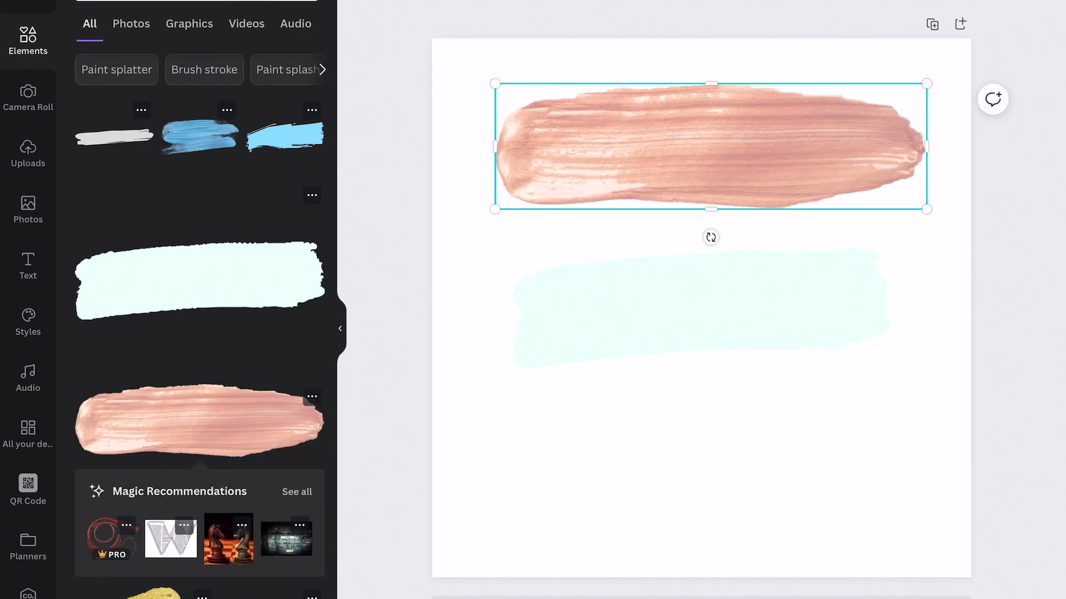
# Add the gold paint patch in the page's lower-left corner and two copies of the pink-to-teal paint stroke mid-page
pyautogui.scroll(-8, 200, 322)
pyautogui.click(142, 189)
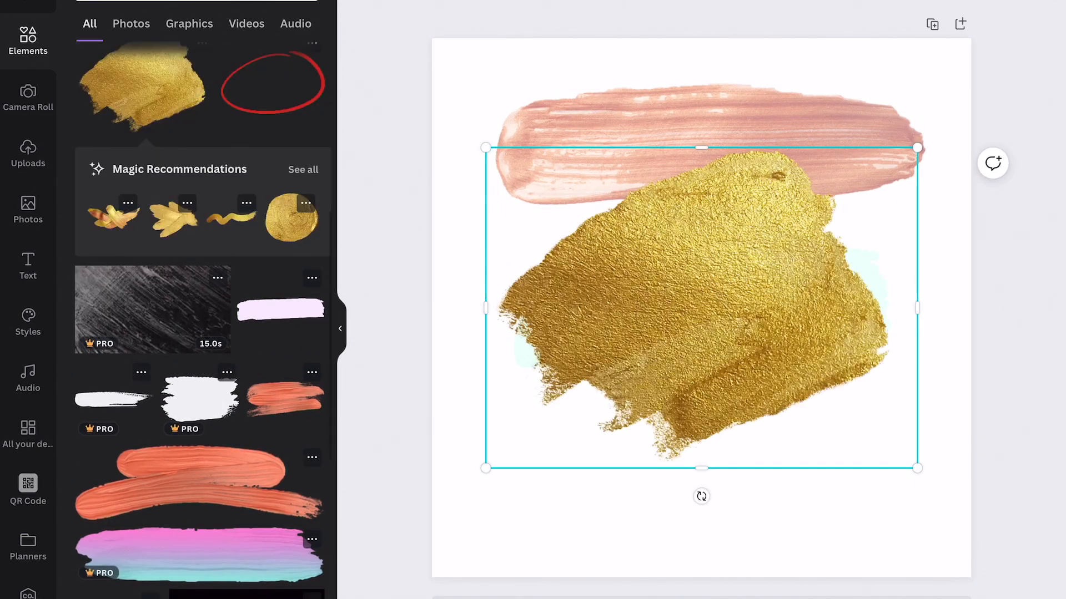
pyautogui.moveTo(736, 428); pyautogui.dragTo(725, 306)
pyautogui.click(726, 307)
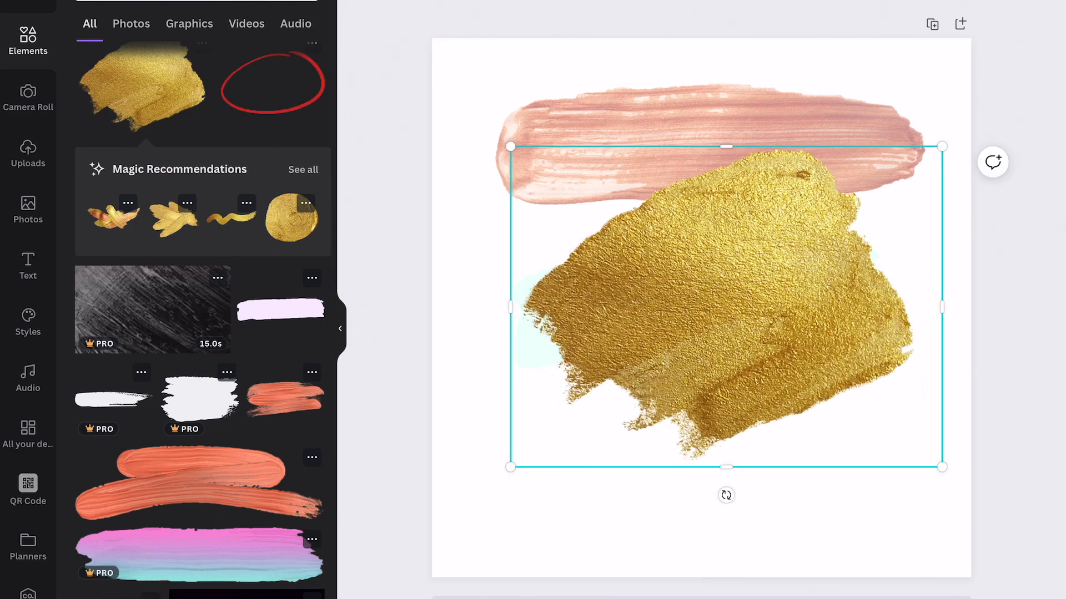
pyautogui.moveTo(726, 307)
pyautogui.mouseDown()
pyautogui.moveTo(545, 458)
pyautogui.moveTo(549, 487)
pyautogui.mouseUp()
pyautogui.doubleClick(200, 555)
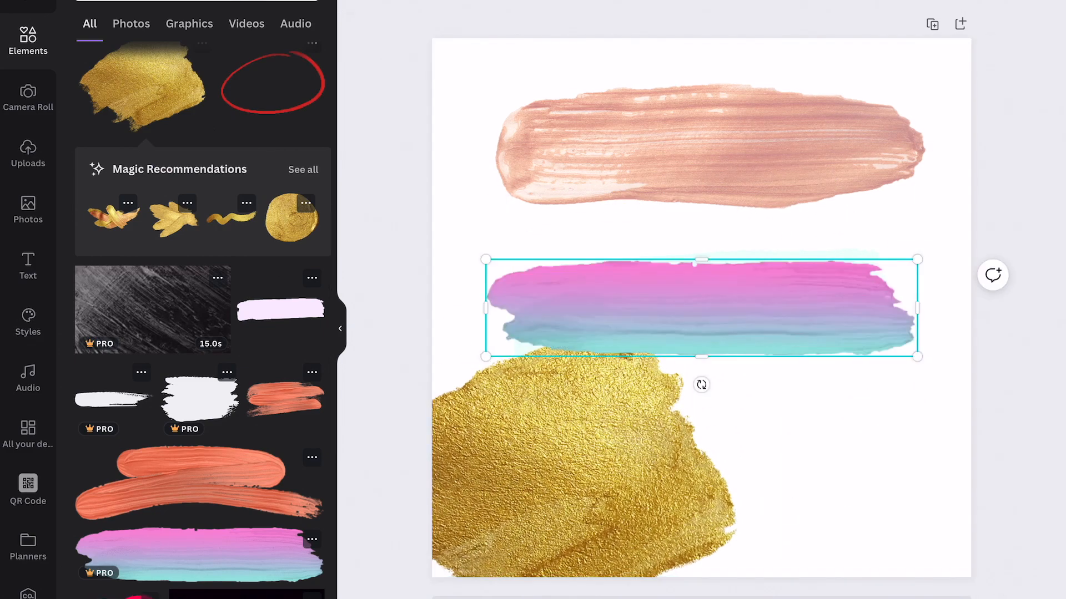
# Delete all the paint strokes from the page
pyautogui.click(849, 472)
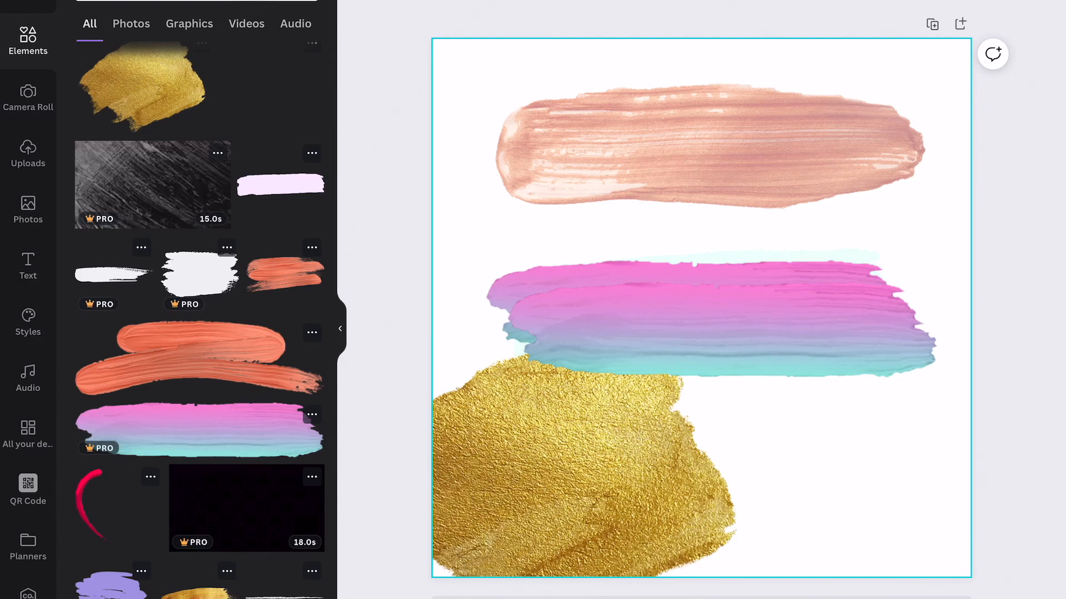
pyautogui.hotkey('ctrl', 'a')
pyautogui.press('Delete')
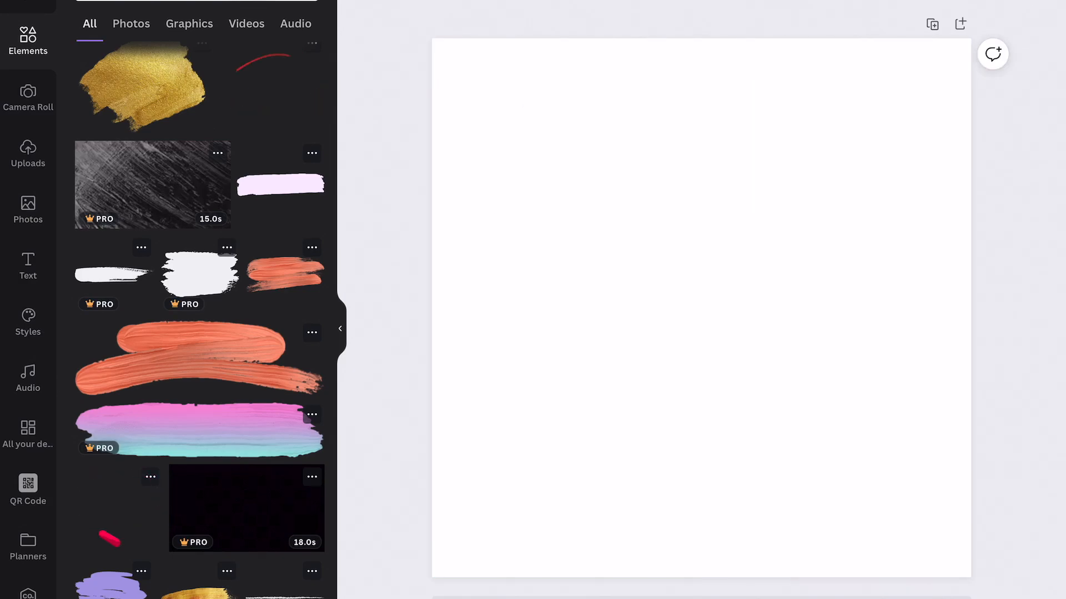
# Search the elements for "line drawing" and place the open flower drawing in the page's upper left
pyautogui.write('Line drawr')
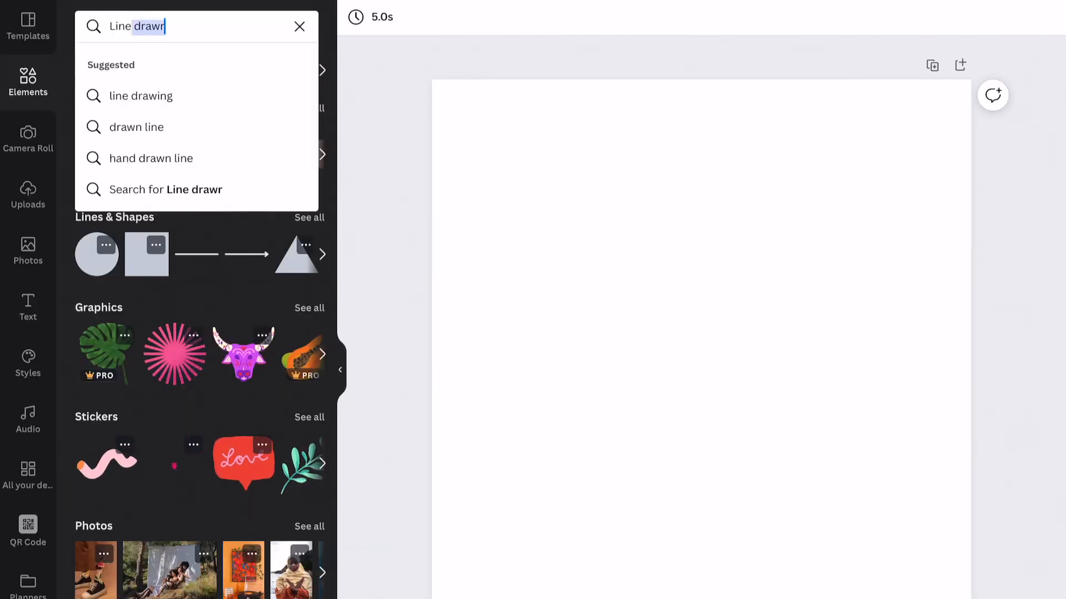
pyautogui.press('BackSpace')
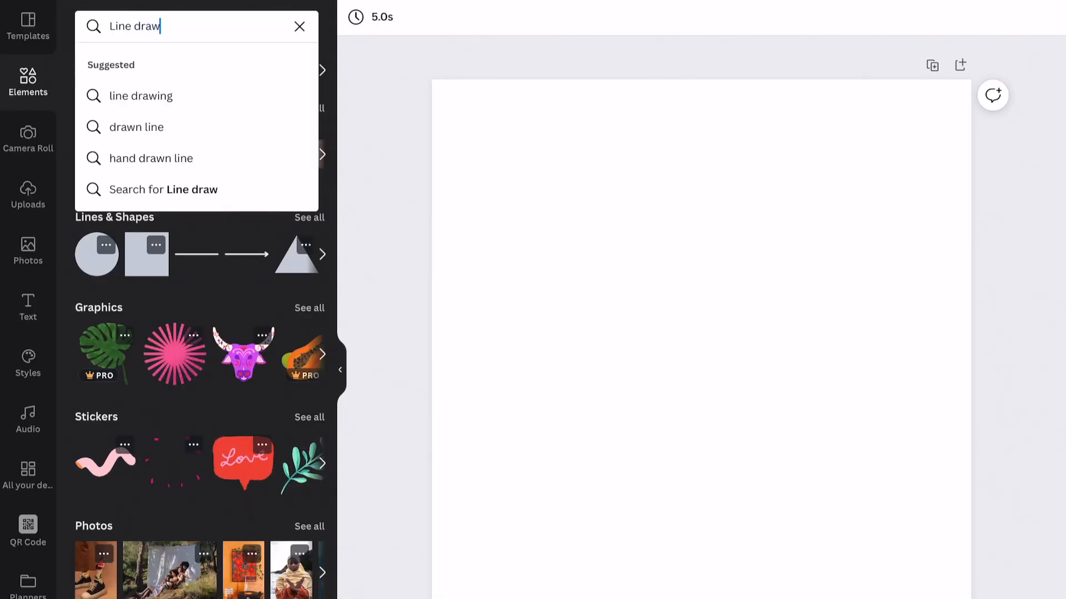
pyautogui.click(178, 99)
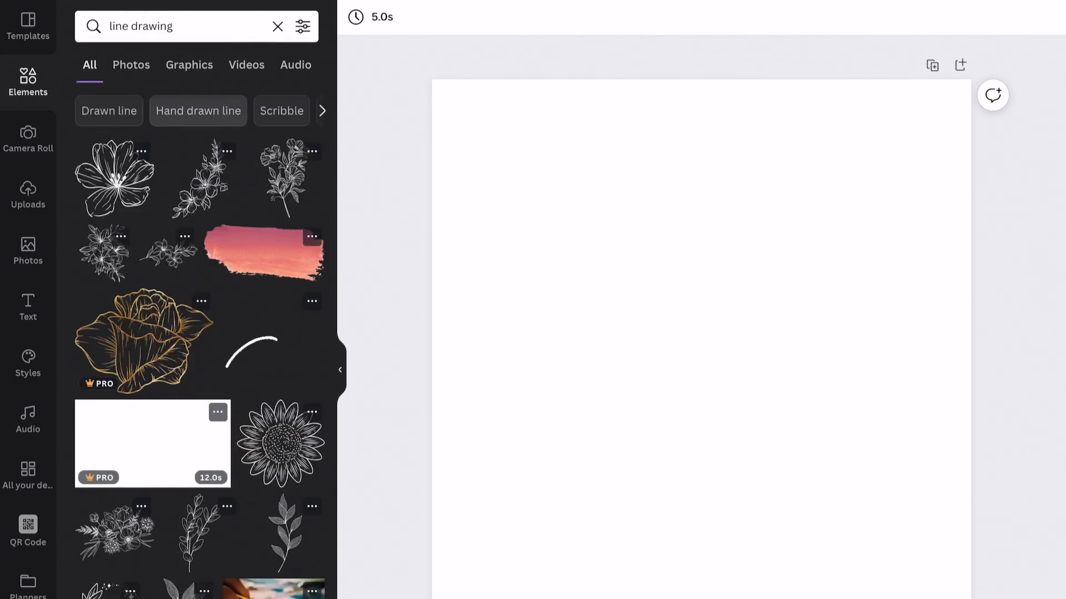
pyautogui.click(114, 178)
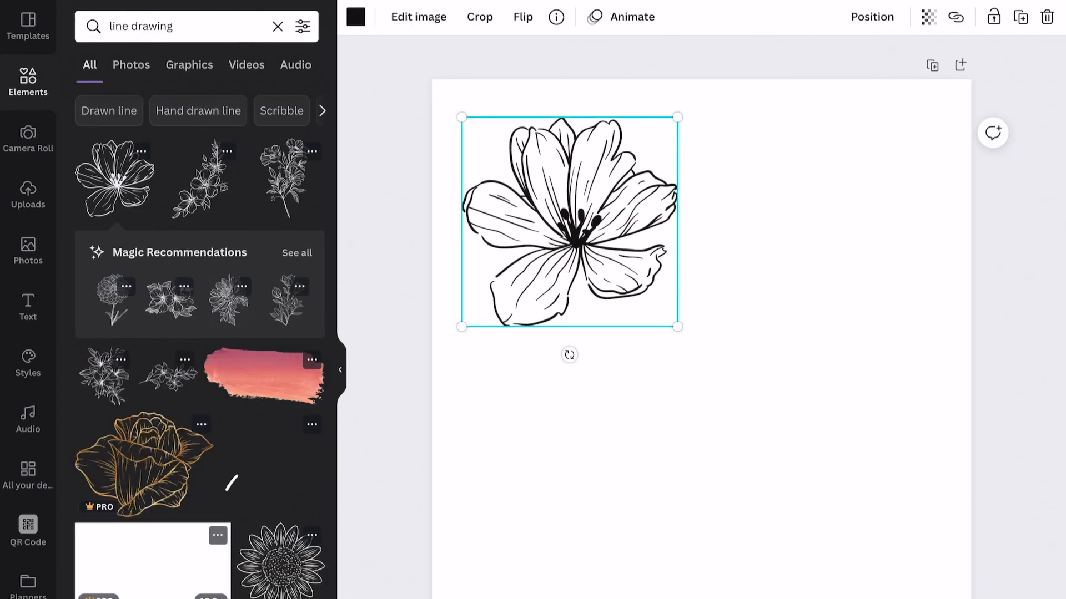
pyautogui.moveTo(570, 222); pyautogui.dragTo(604, 238)
pyautogui.click(722, 444)
# Add the flowering branch drawing and enlarge it in the page's upper-right corner
pyautogui.click(200, 178)
pyautogui.moveTo(701, 348); pyautogui.dragTo(812, 188)
pyautogui.moveTo(888, 296); pyautogui.dragTo(957, 391)
pyautogui.moveTo(846, 235)
pyautogui.mouseDown()
pyautogui.moveTo(883, 246)
pyautogui.moveTo(859, 224)
pyautogui.mouseUp()
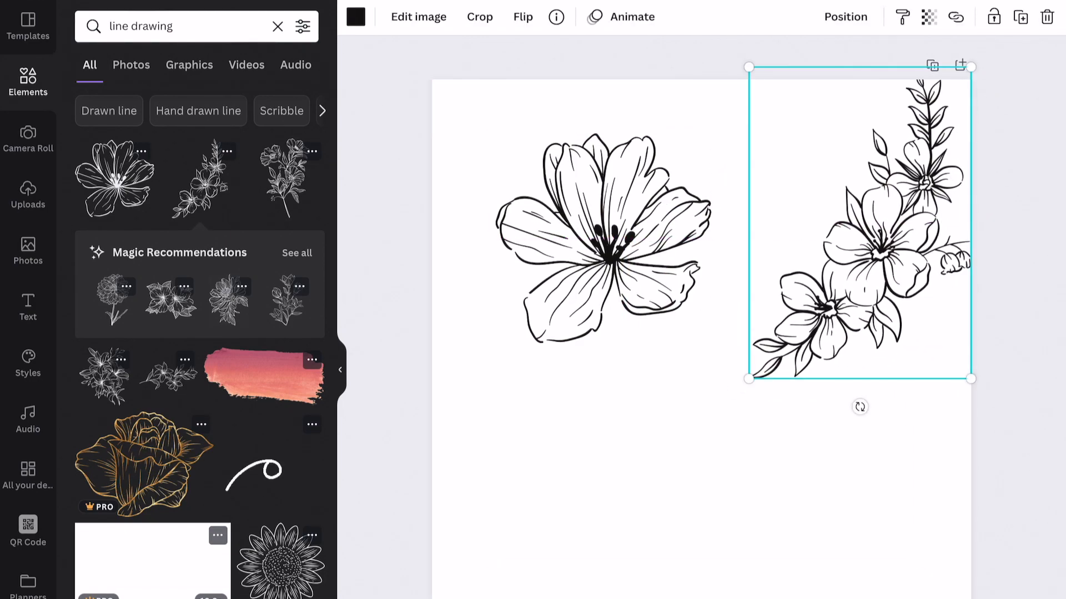
# Add the dense flower drawing from the branch's Magic Recommendations below the open flower
pyautogui.click(722, 444)
pyautogui.click(228, 300)
pyautogui.moveTo(703, 349); pyautogui.dragTo(608, 480)
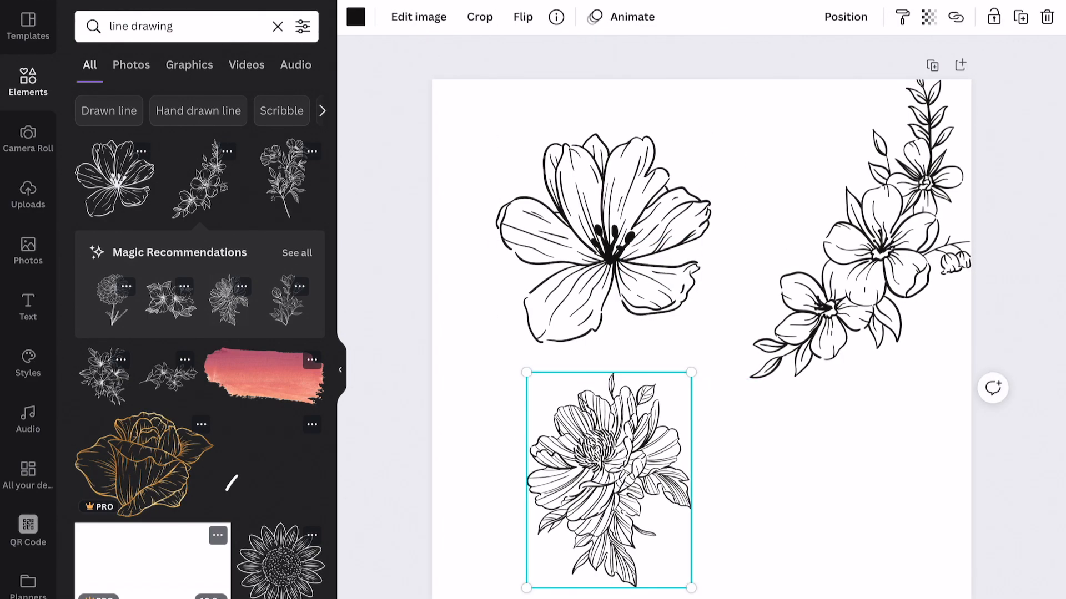
# Add the leafy stem drawing, enlarge it and place it slightly right of the page's centre
pyautogui.click(286, 598)
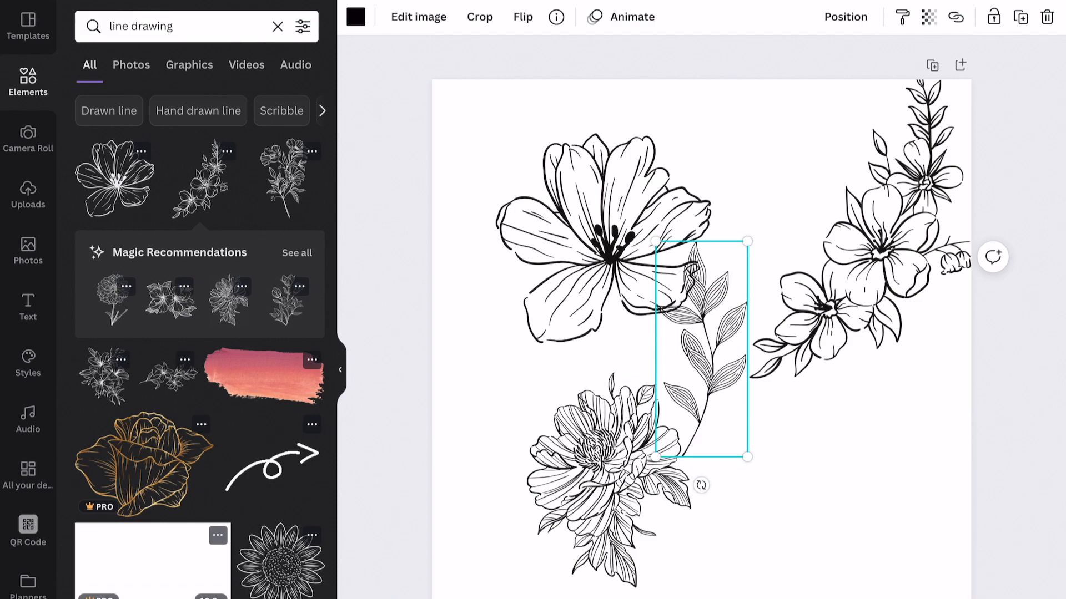
pyautogui.moveTo(702, 348); pyautogui.dragTo(795, 405)
pyautogui.moveTo(839, 511); pyautogui.dragTo(889, 598)
pyautogui.moveTo(818, 444); pyautogui.dragTo(761, 339)
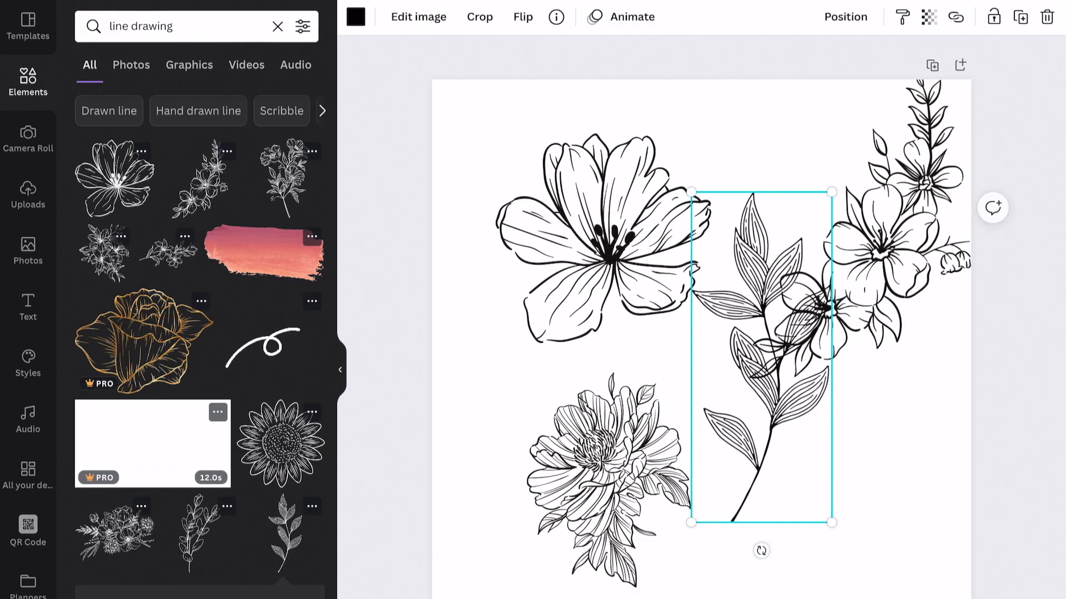
# Show all Magic Recommendations for the leafy stem and add the fern drawing on the page's left half
pyautogui.scroll(-5, 274, 344)
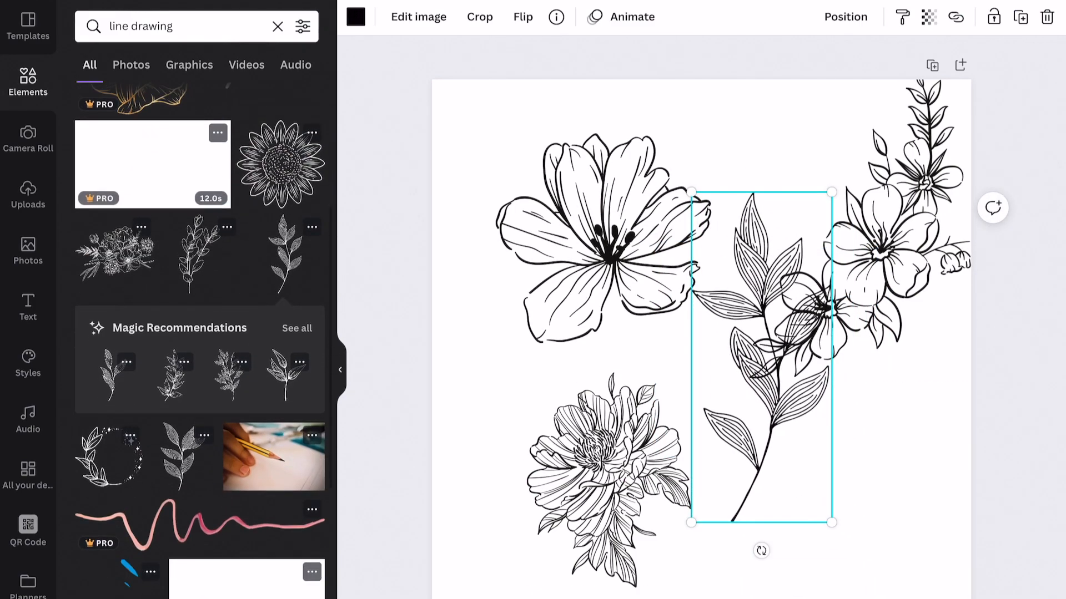
pyautogui.click(297, 325)
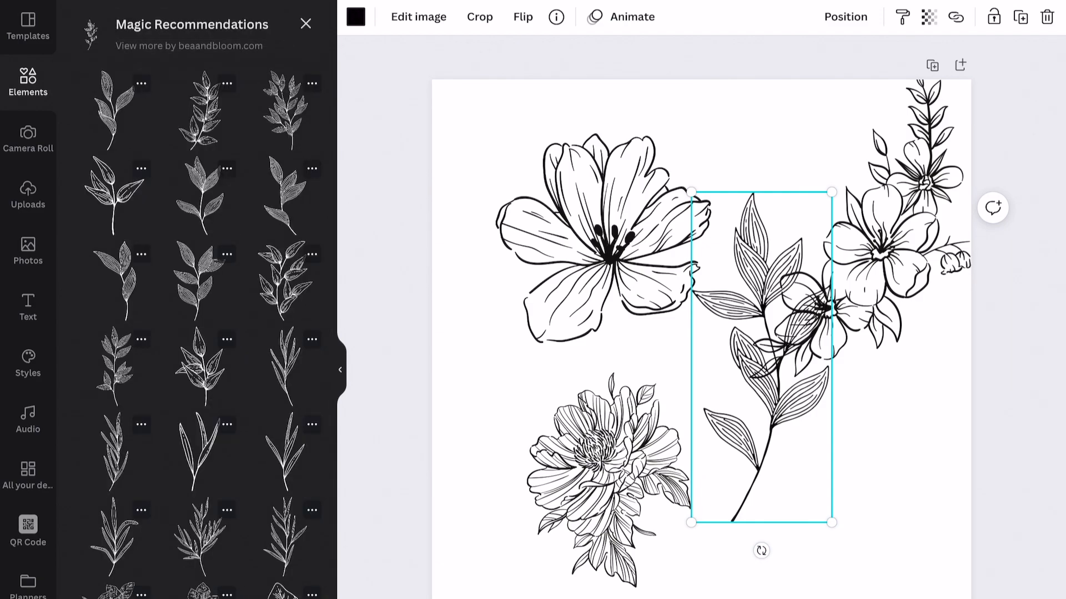
pyautogui.scroll(-15, 200, 345)
pyautogui.scroll(1, 200, 344)
pyautogui.click(200, 404)
pyautogui.moveTo(702, 349); pyautogui.dragTo(571, 414)
# Delete the open flower, the flowering branch and the dense flower drawings from the page
pyautogui.click(603, 238)
pyautogui.press('Delete')
pyautogui.click(881, 245)
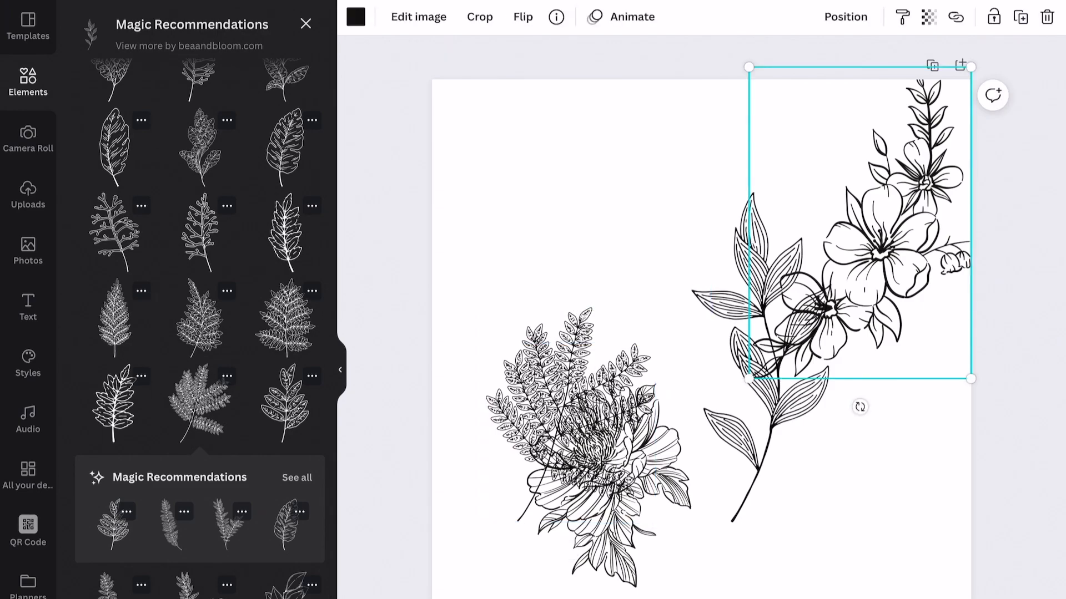
pyautogui.press('Delete')
pyautogui.click(610, 489)
pyautogui.press('Delete')
# Enlarge the fern drawing against the page's left edge and move the leafy stem down toward the page's bottom
pyautogui.click(570, 414)
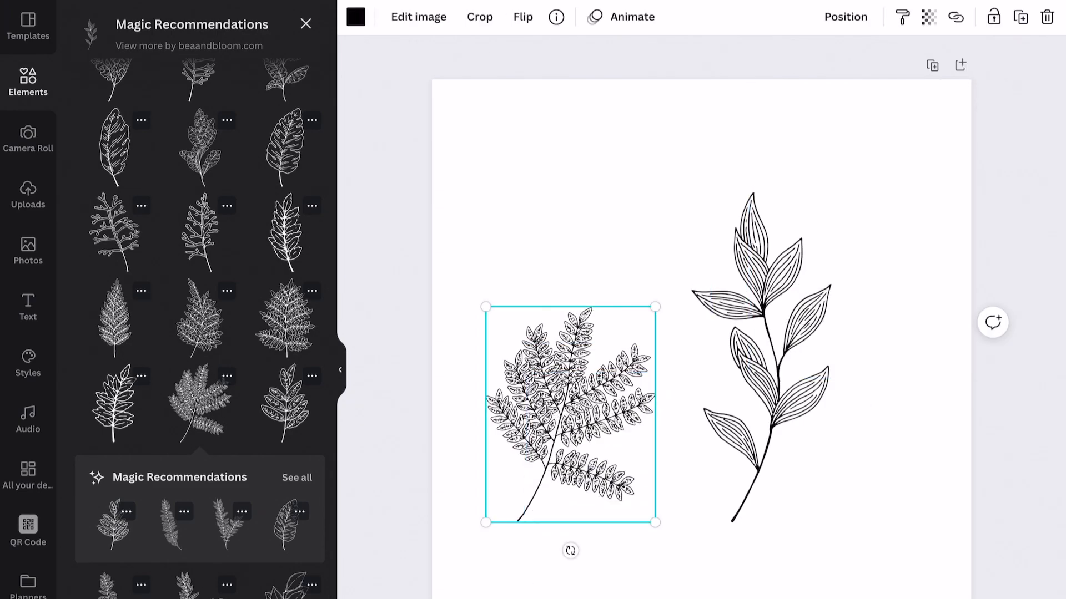
pyautogui.moveTo(655, 523); pyautogui.dragTo(751, 596)
pyautogui.moveTo(616, 472); pyautogui.dragTo(543, 394)
pyautogui.click(693, 138)
pyautogui.click(761, 358)
pyautogui.moveTo(762, 357); pyautogui.dragTo(726, 505)
pyautogui.click(694, 139)
# Add the rounded-leaf sprig drawing, rotate it and move it to the page's right edge
pyautogui.click(285, 404)
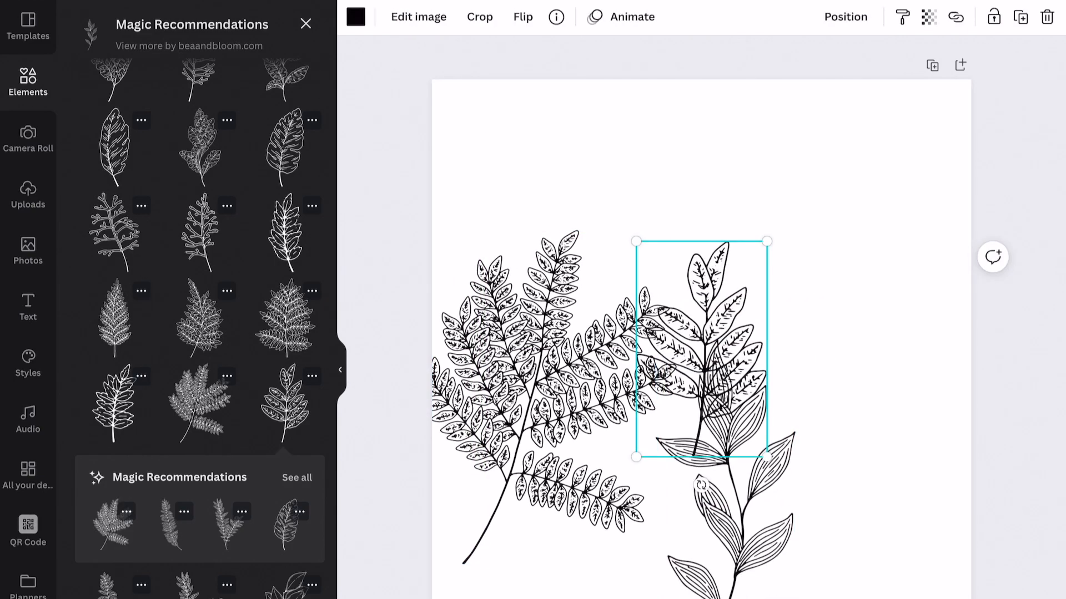
pyautogui.moveTo(702, 349); pyautogui.dragTo(827, 166)
pyautogui.moveTo(827, 301); pyautogui.dragTo(938, 246)
pyautogui.moveTo(833, 178); pyautogui.dragTo(939, 262)
# Add the single broad leaf drawing near the page's top and enlarge it
pyautogui.click(284, 147)
pyautogui.moveTo(702, 348); pyautogui.dragTo(727, 171)
pyautogui.moveTo(778, 279); pyautogui.dragTo(831, 393)
pyautogui.click(888, 433)
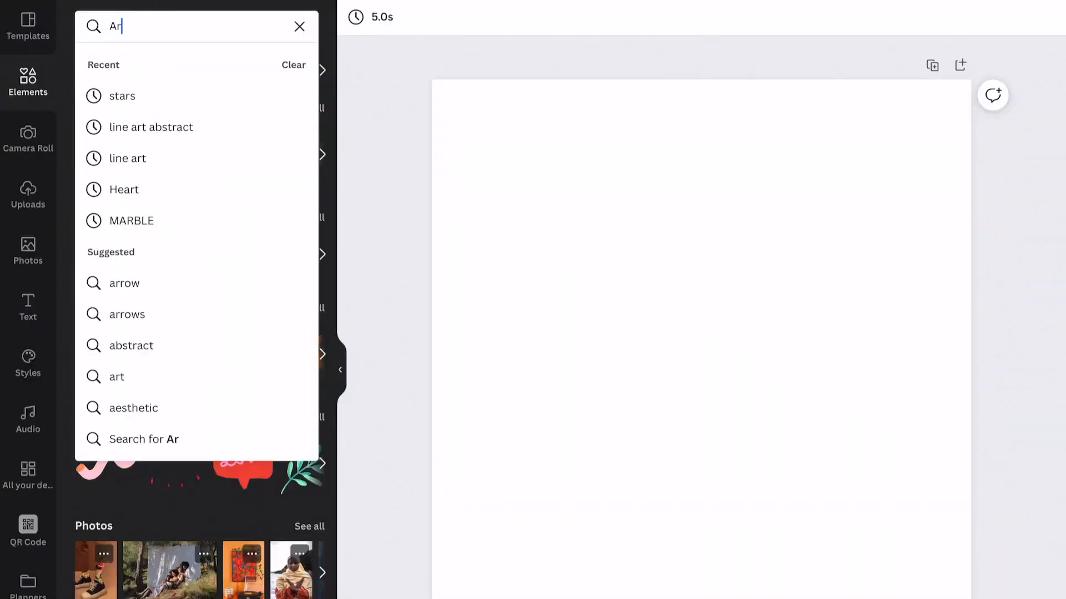
# Search the elements for "Arrow" and browse the results
pyautogui.write('row')
pyautogui.press('Return')
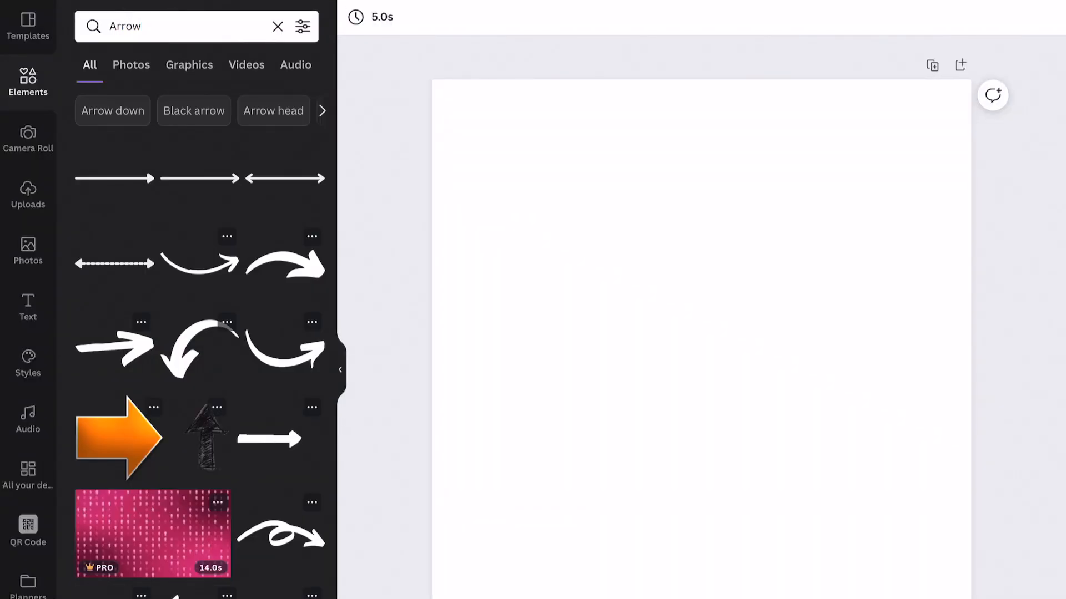
pyautogui.scroll(-3, 203, 344)
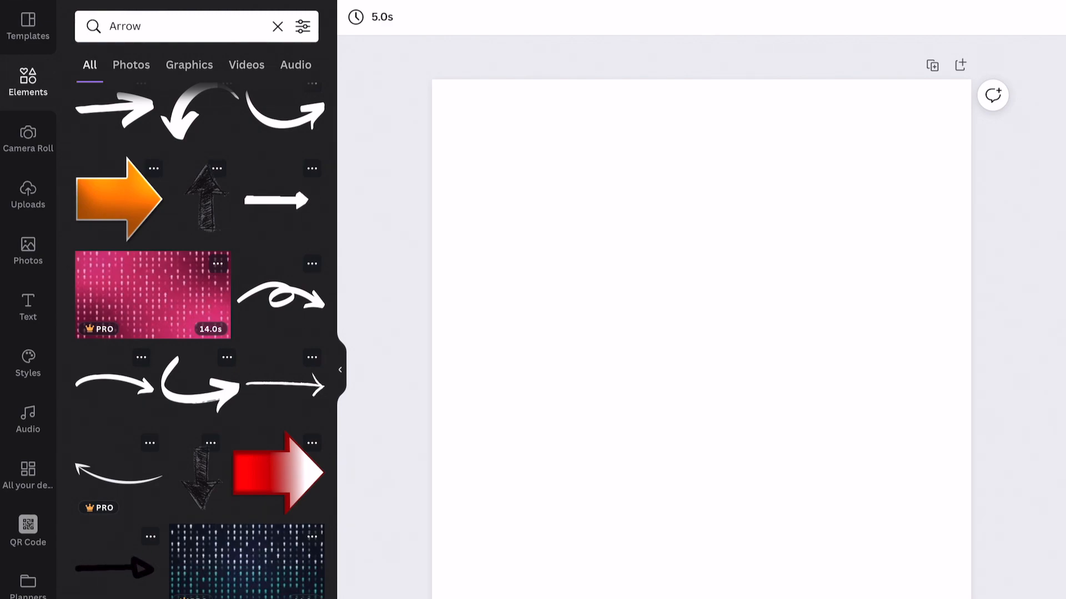
pyautogui.scroll(-10, 200, 333)
pyautogui.scroll(1, 200, 333)
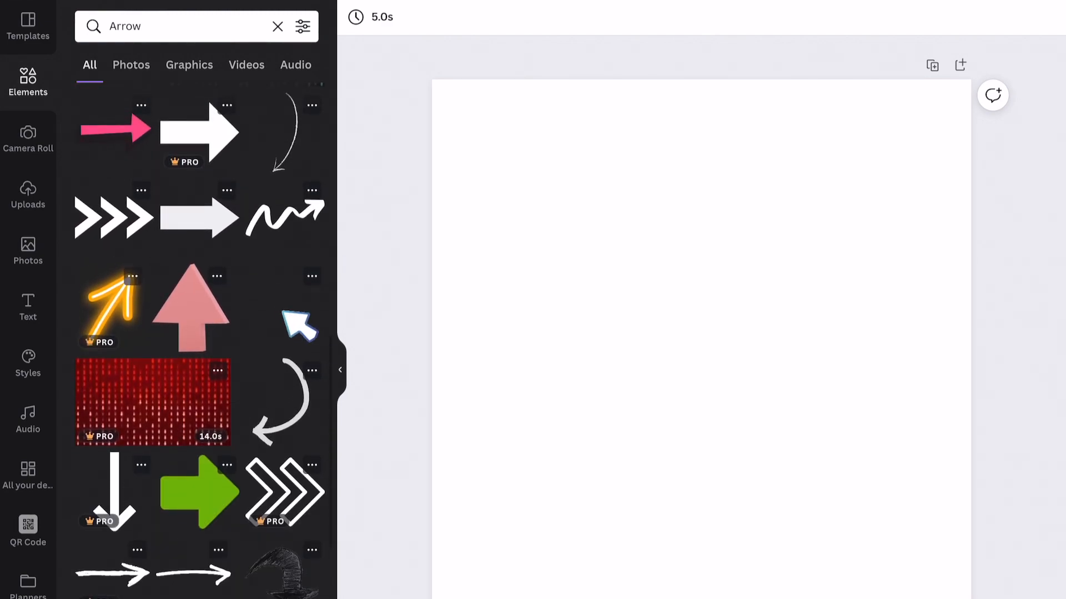
pyautogui.click(279, 307)
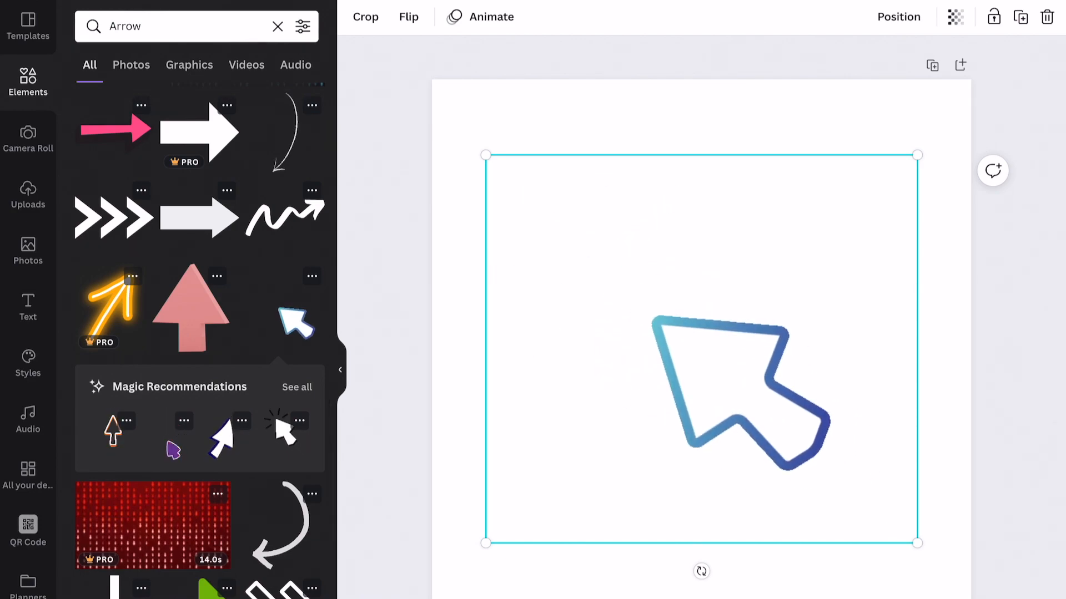
pyautogui.press('Delete')
# Add the thin curved hand-drawn arrow and move it to the page's upper right corner
pyautogui.scroll(1, 199, 333)
pyautogui.scroll(3, 200, 333)
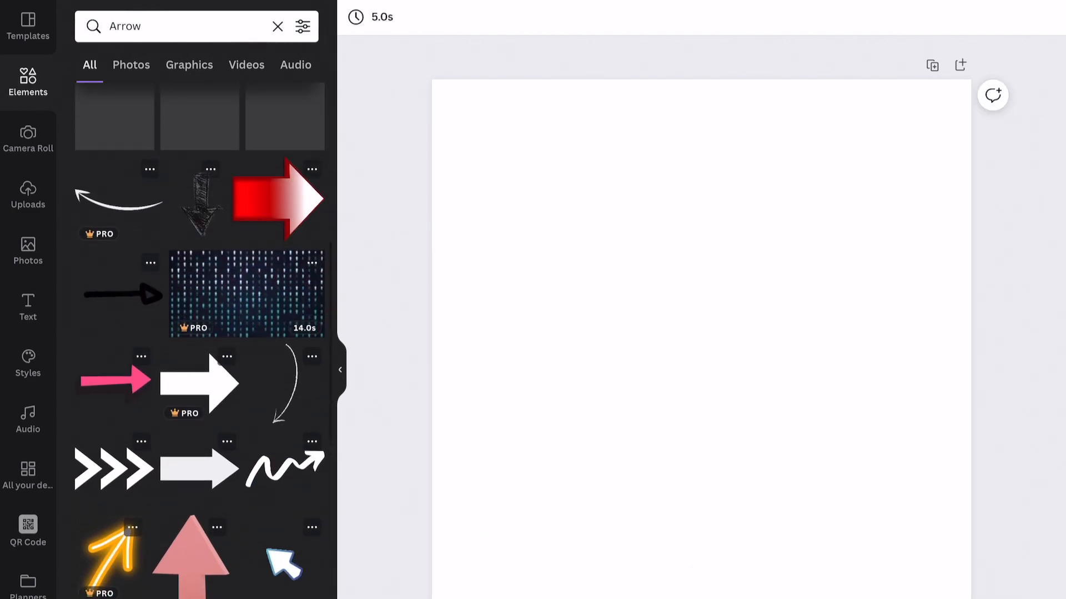
pyautogui.click(286, 384)
pyautogui.moveTo(742, 281); pyautogui.dragTo(827, 197)
pyautogui.click(666, 388)
# Add the thick curved brush arrow, colour it light gray and move it partly off the page's left edge
pyautogui.scroll(2, 199, 333)
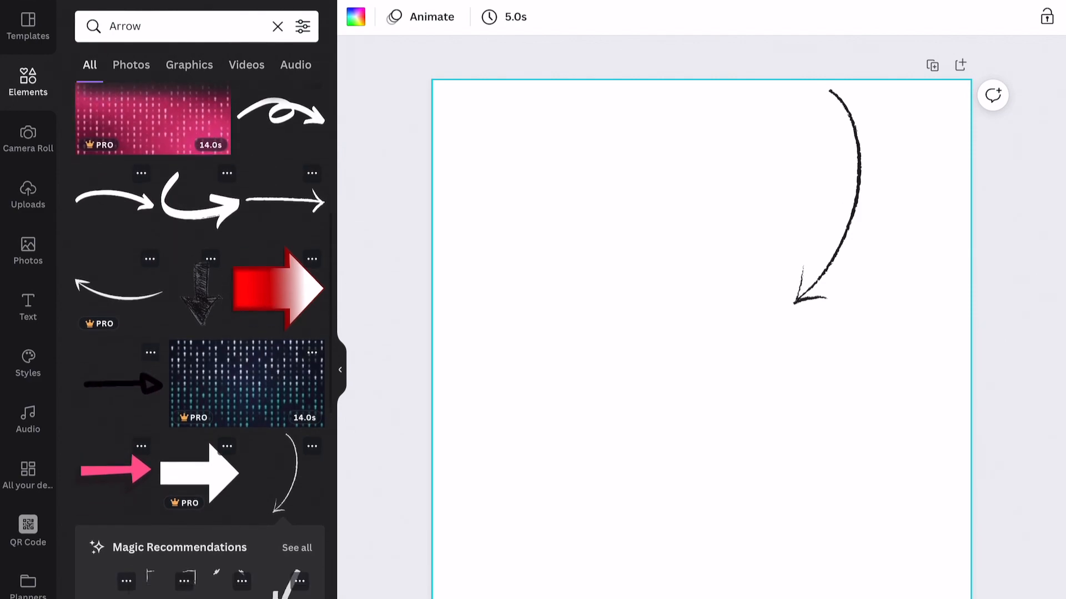
pyautogui.click(200, 194)
pyautogui.click(666, 499)
pyautogui.click(701, 349)
pyautogui.click(356, 17)
pyautogui.click(259, 296)
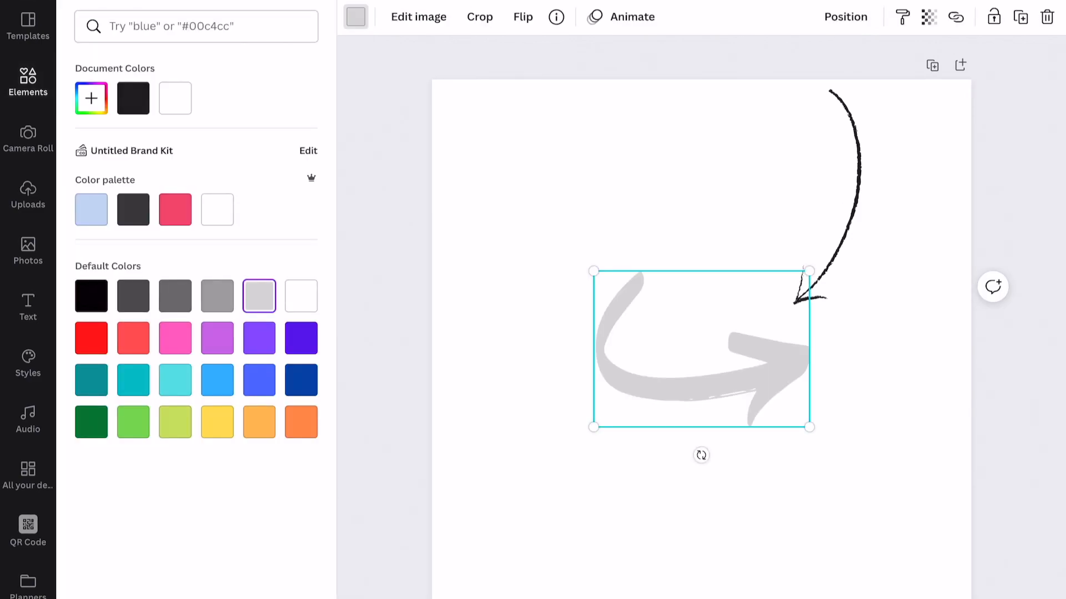
pyautogui.moveTo(701, 349); pyautogui.dragTo(486, 374)
pyautogui.click(702, 422)
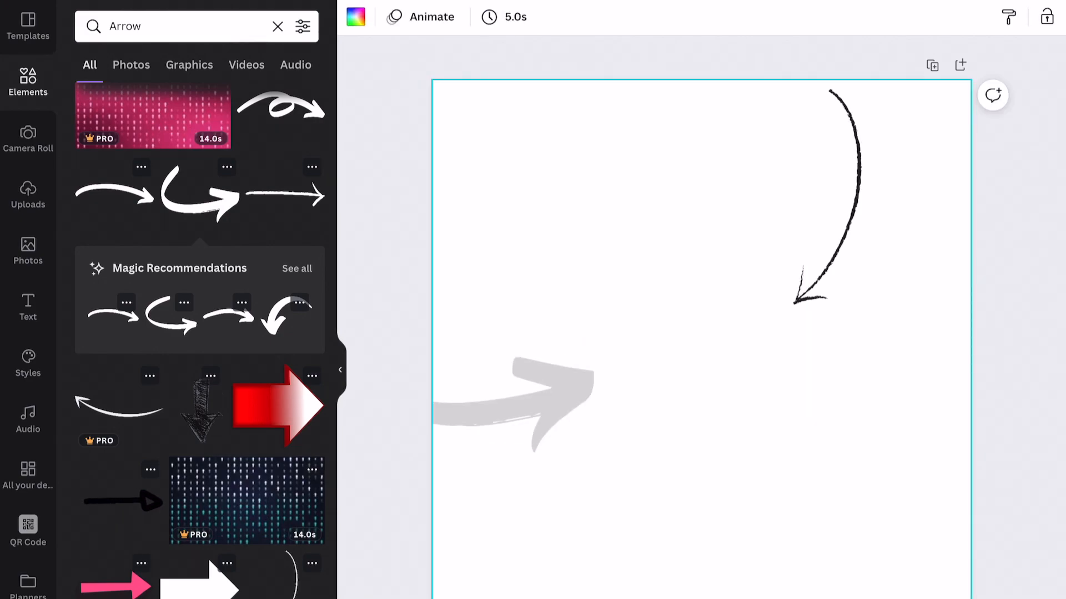
# Search the elements for "Frames" and delete both arrows from the page
pyautogui.click(277, 26)
pyautogui.write('Frames')
pyautogui.press('Return')
pyautogui.click(549, 394)
pyautogui.press('Delete')
pyautogui.click(813, 288)
pyautogui.press('Delete')
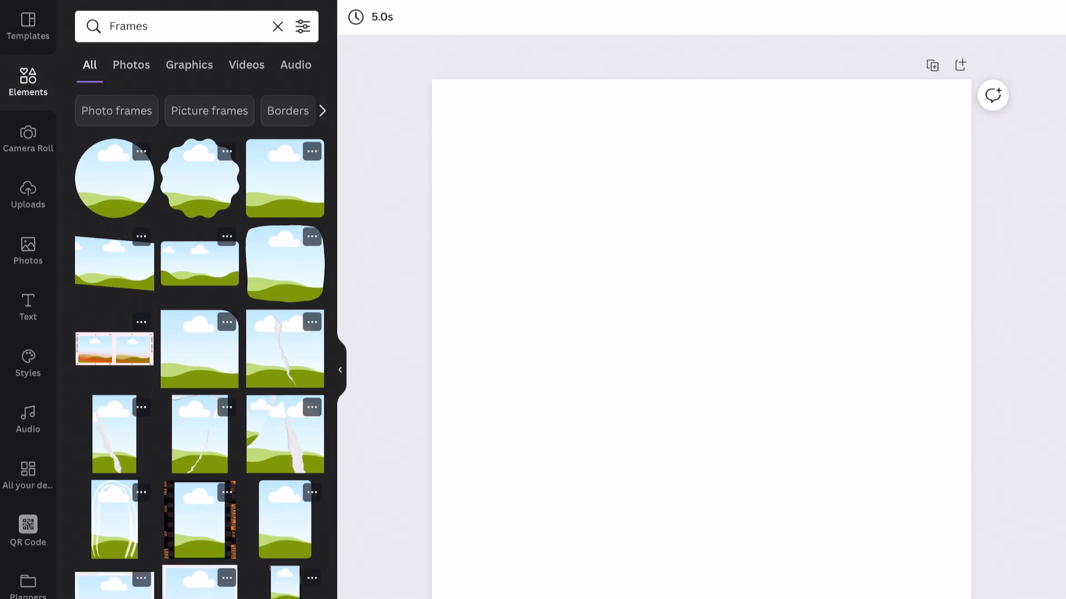
# Add the black film-strip frame with three windows and enlarge it toward the page's right edge
pyautogui.scroll(-8, 200, 344)
pyautogui.scroll(4, 200, 344)
pyautogui.click(114, 450)
pyautogui.moveTo(839, 426); pyautogui.dragTo(954, 491)
# Add the tapering brush-stroke frame, move it to the page's upper left and enlarge it
pyautogui.scroll(-10, 200, 345)
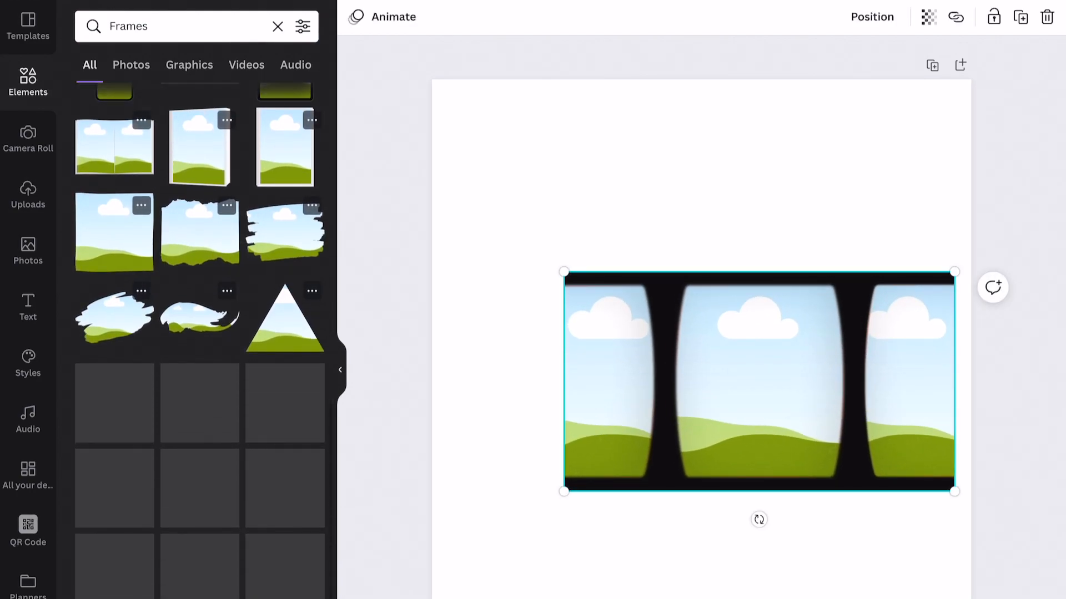
pyautogui.click(199, 318)
pyautogui.moveTo(702, 348); pyautogui.dragTo(609, 157)
pyautogui.moveTo(748, 210); pyautogui.dragTo(813, 236)
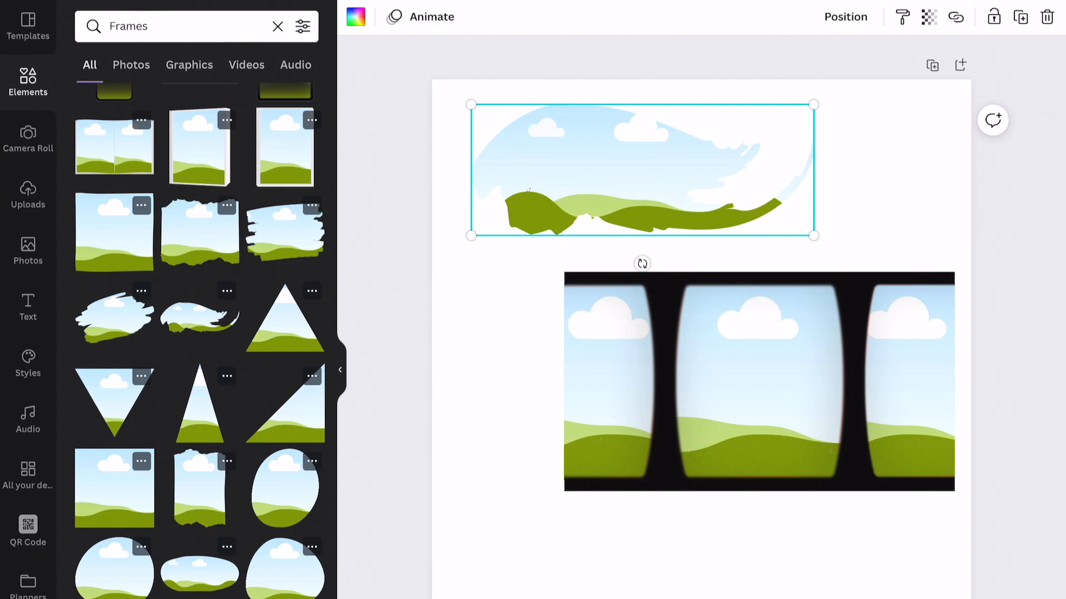
# Add the wide-hole ring frame at the page's lower left and the small-hole ring frame at its upper right
pyautogui.scroll(-5, 200, 344)
pyautogui.click(200, 373)
pyautogui.moveTo(702, 350); pyautogui.dragTo(486, 499)
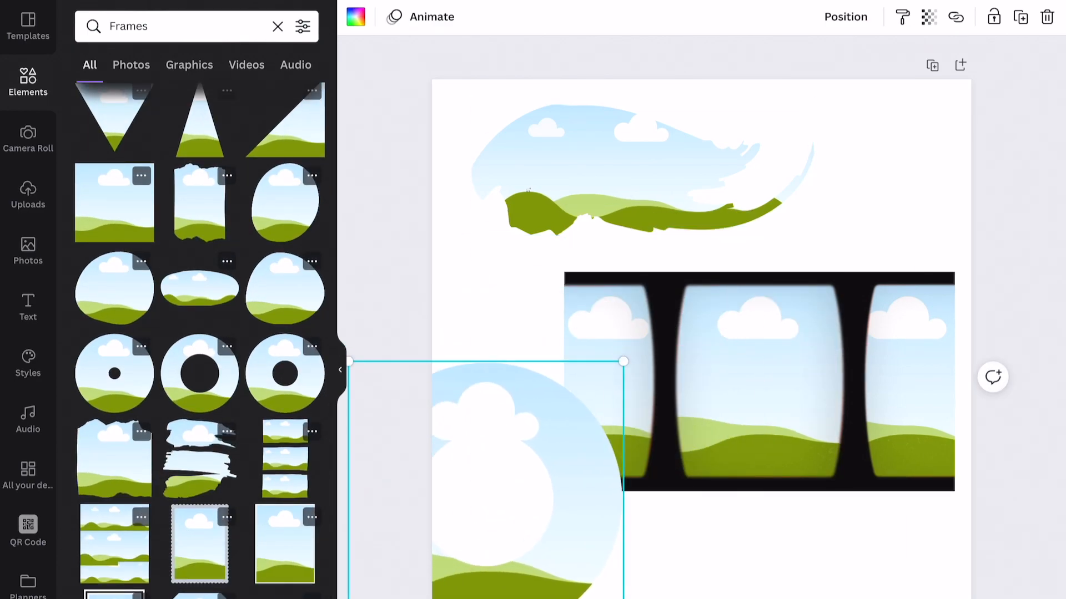
pyautogui.click(114, 373)
pyautogui.moveTo(702, 350); pyautogui.dragTo(857, 224)
# Browse the remaining frame results, including the letter, number, device and shape frames
pyautogui.scroll(-5, 200, 344)
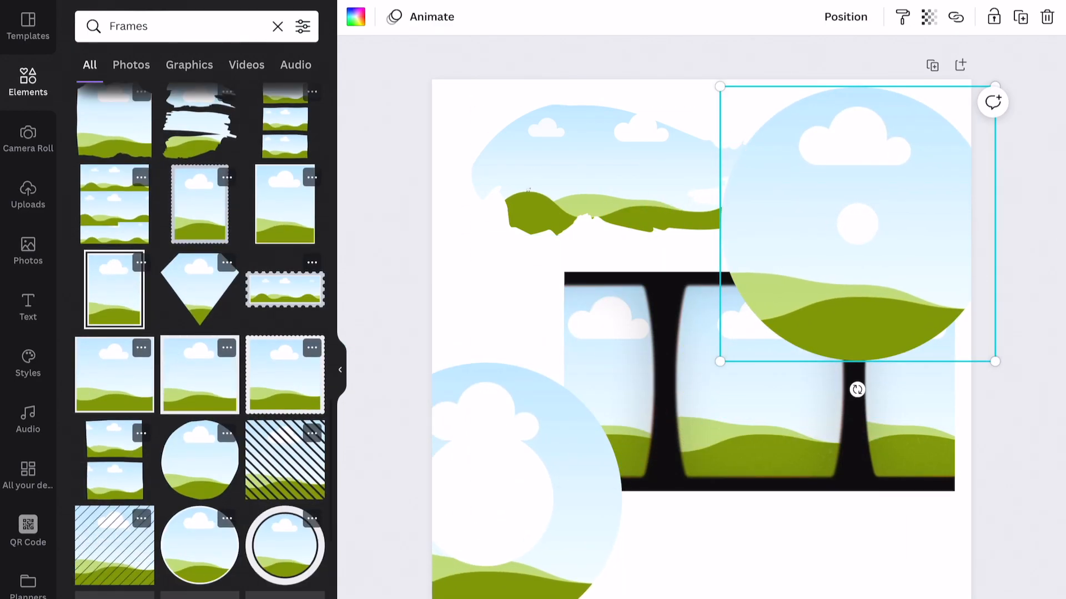
pyautogui.scroll(-10, 200, 344)
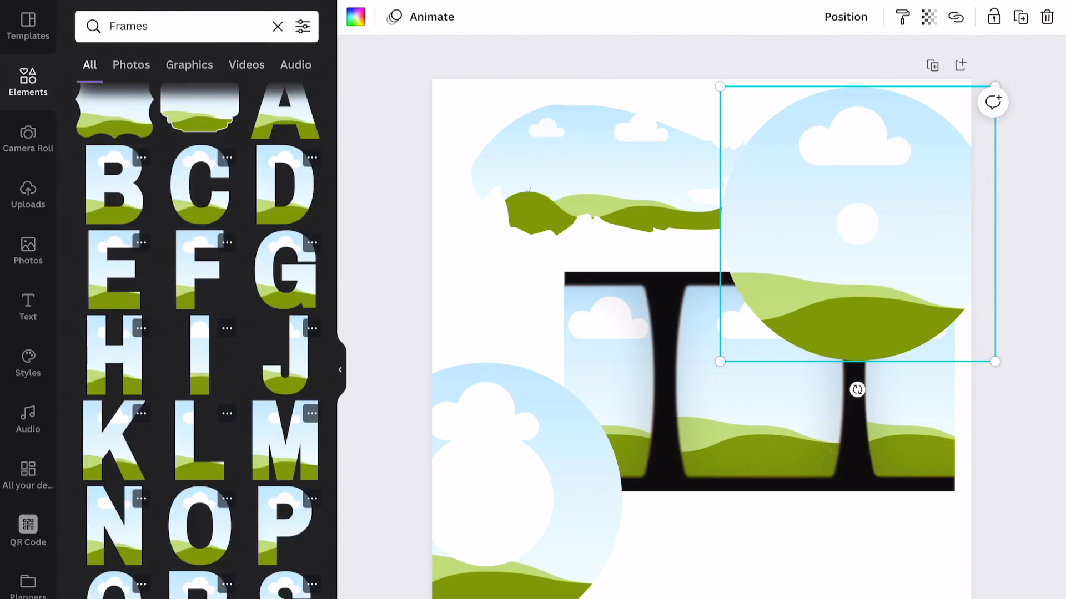
pyautogui.scroll(-5, 200, 341)
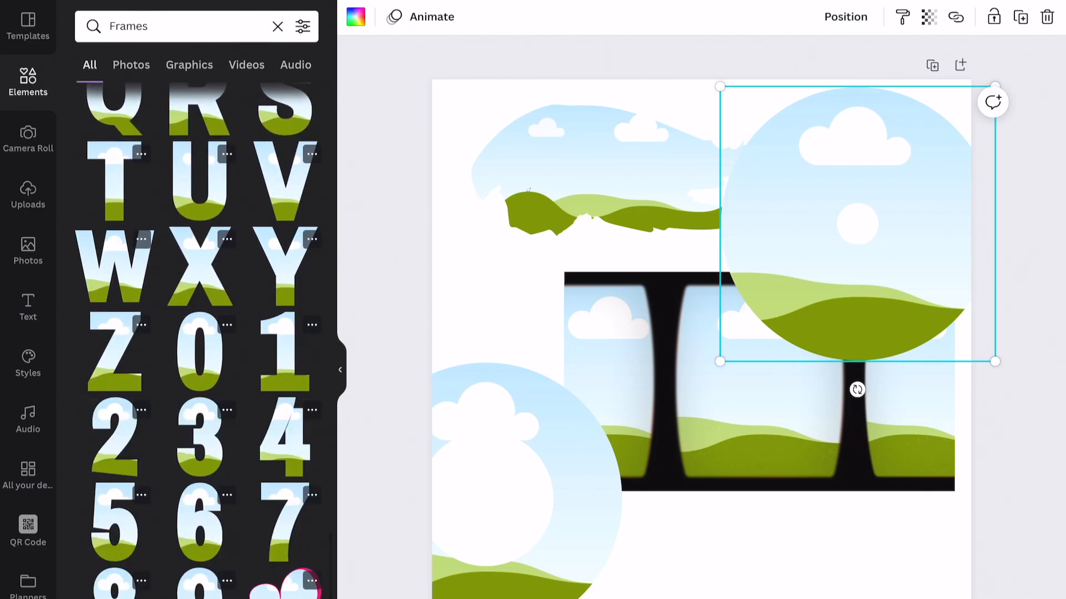
pyautogui.scroll(-8, 200, 341)
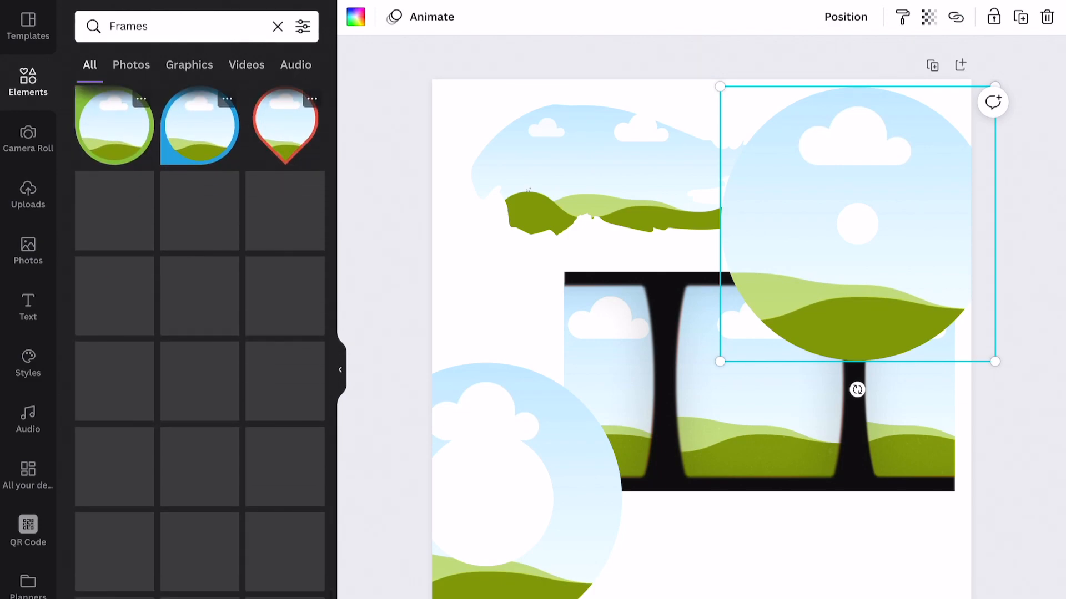
pyautogui.scroll(-8, 200, 341)
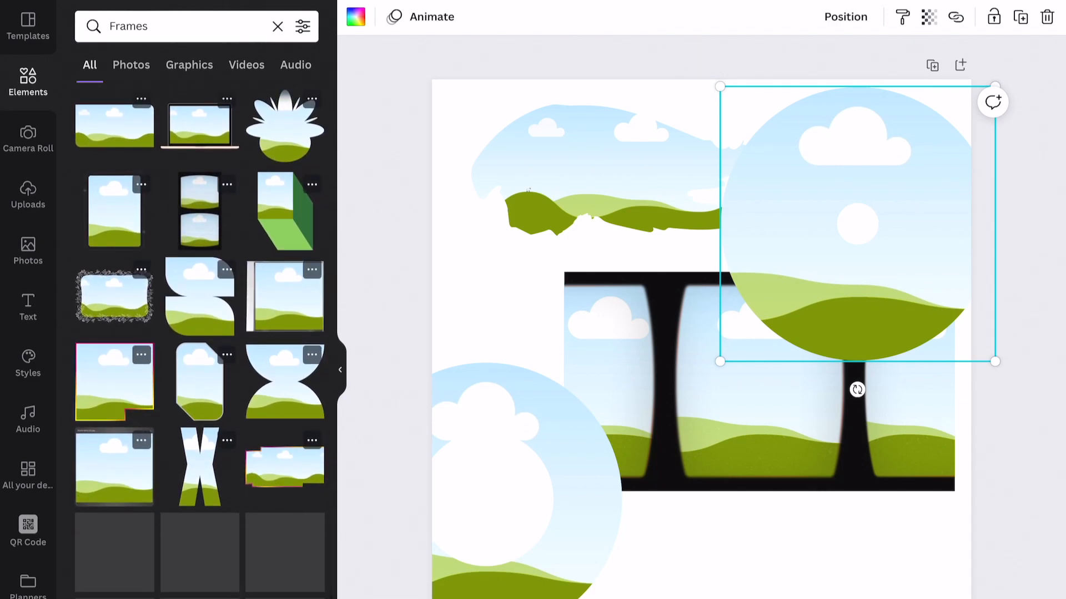
pyautogui.scroll(-8, 200, 341)
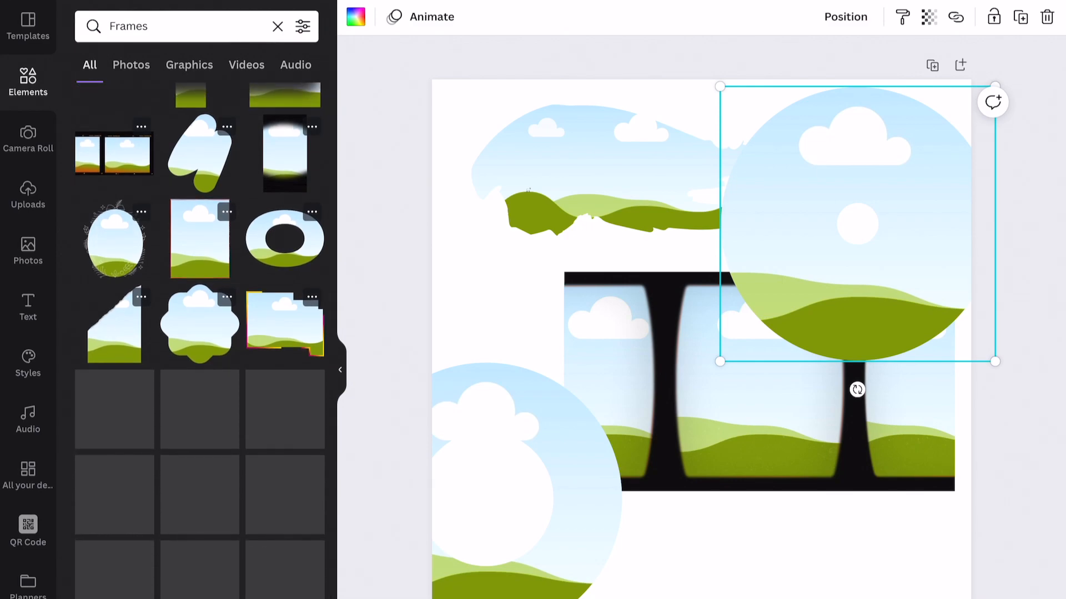
pyautogui.scroll(-8, 200, 341)
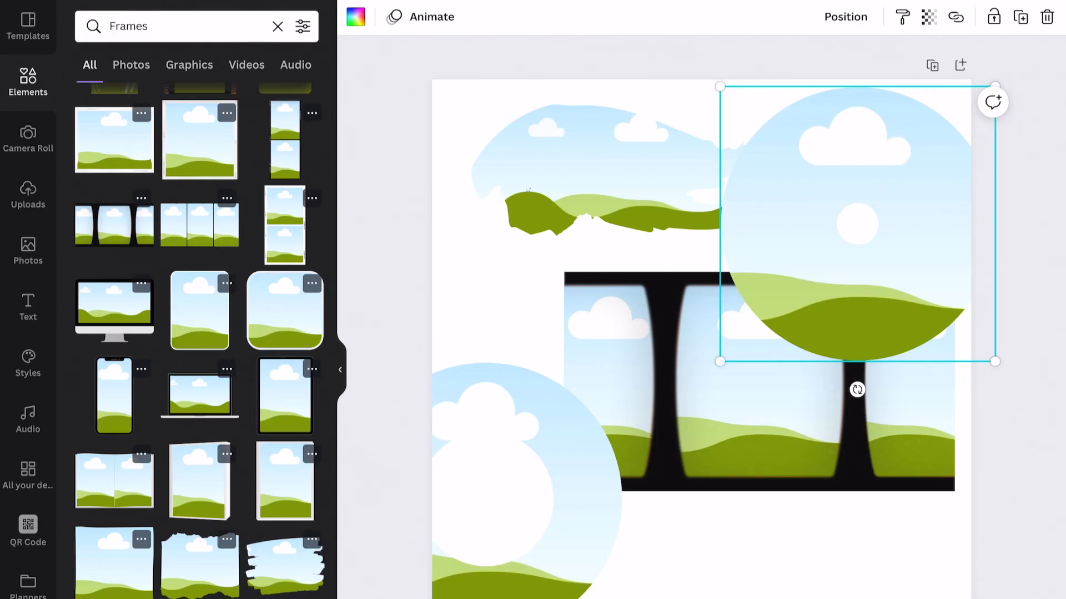
# Fill the small-hole ring with the light gold photo, the brush stroke with pink glitter and the wide-hole ring with dark gold
pyautogui.click(28, 251)
pyautogui.hscroll(-3, 199, 167)
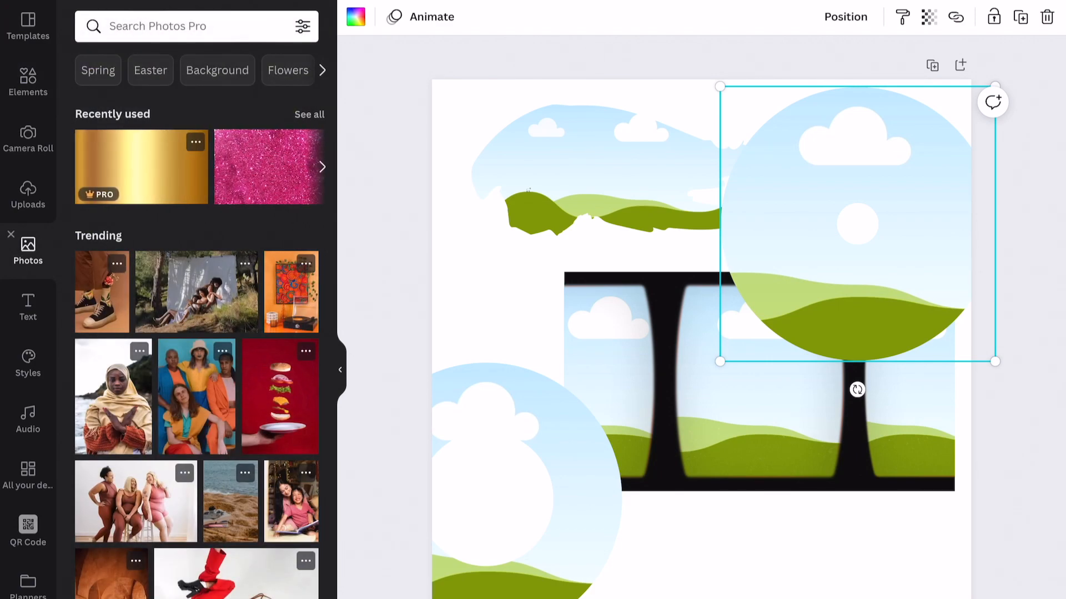
pyautogui.click(142, 167)
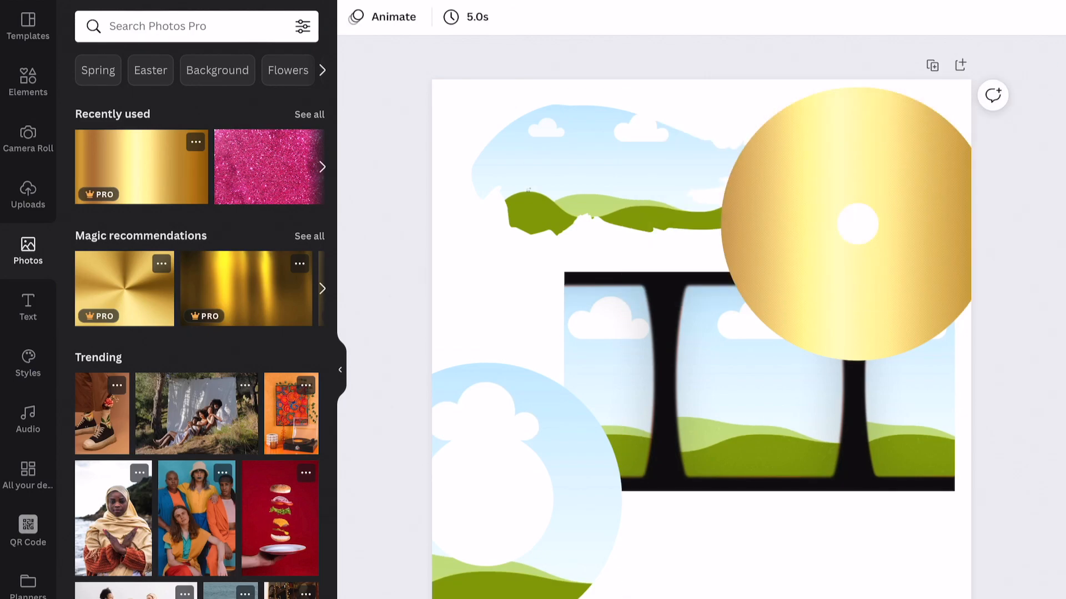
pyautogui.click(268, 166)
pyautogui.moveTo(701, 349); pyautogui.dragTo(616, 214)
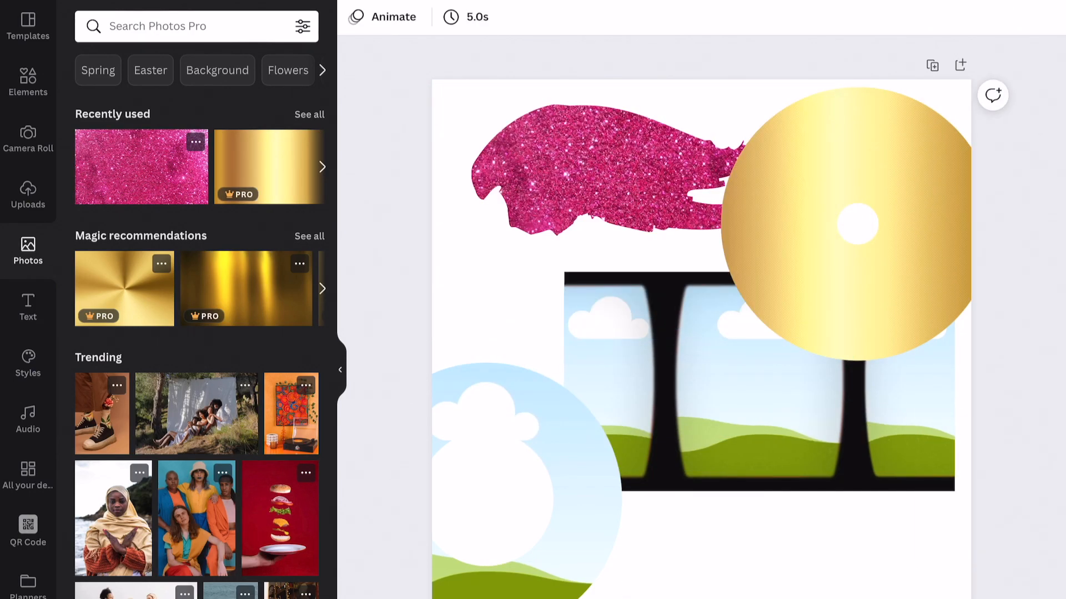
pyautogui.click(246, 289)
pyautogui.moveTo(701, 350); pyautogui.dragTo(550, 461)
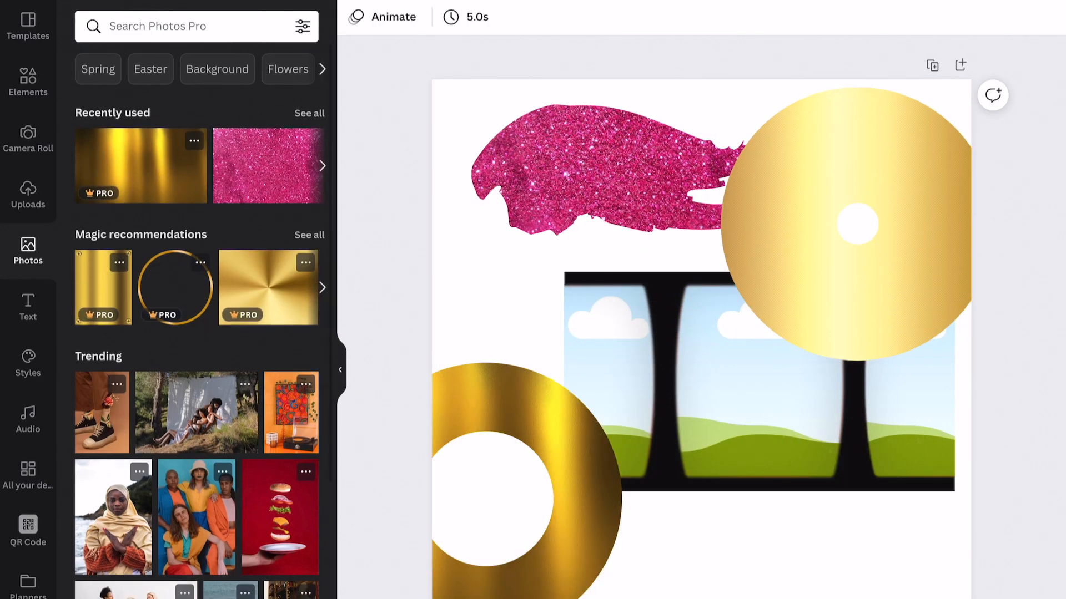
# Place the group photo in the film strip's first window and the headscarf portrait in its middle window
pyautogui.click(196, 518)
pyautogui.moveTo(701, 349); pyautogui.dragTo(615, 355)
pyautogui.click(113, 517)
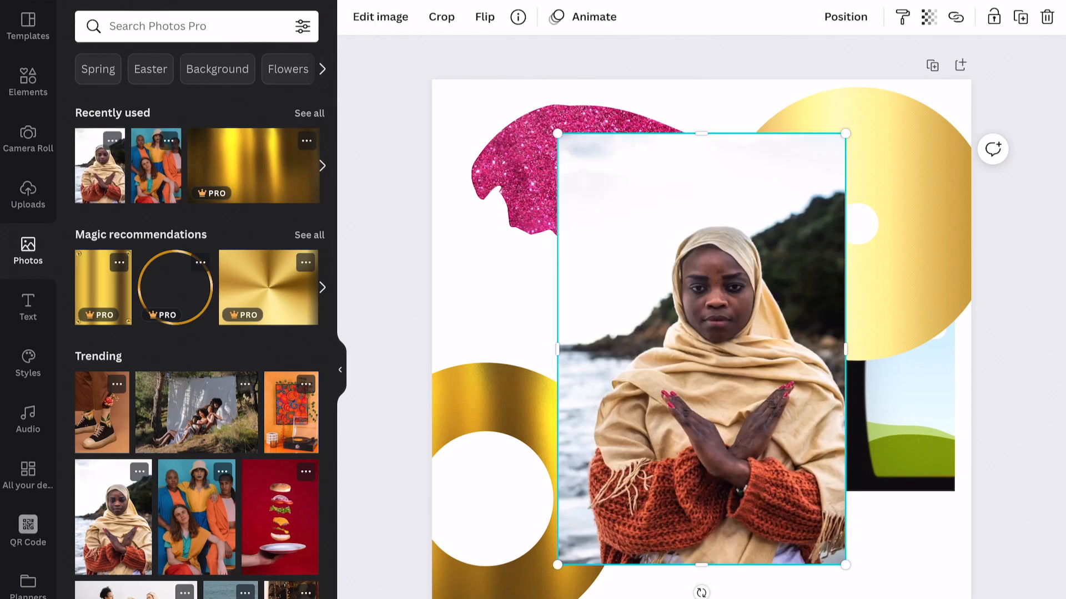
pyautogui.moveTo(701, 349); pyautogui.dragTo(759, 383)
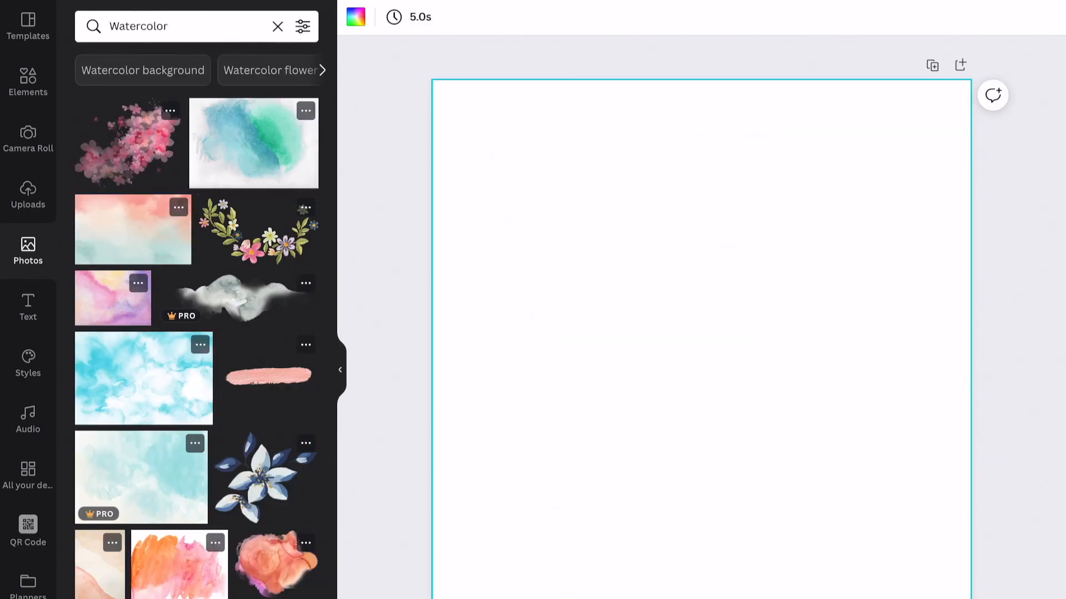
# Add the orange-pink wash, coral blot and green wash from the Watercolor photos, placing the green wash in the upper left corner
pyautogui.scroll(-5, 197, 322)
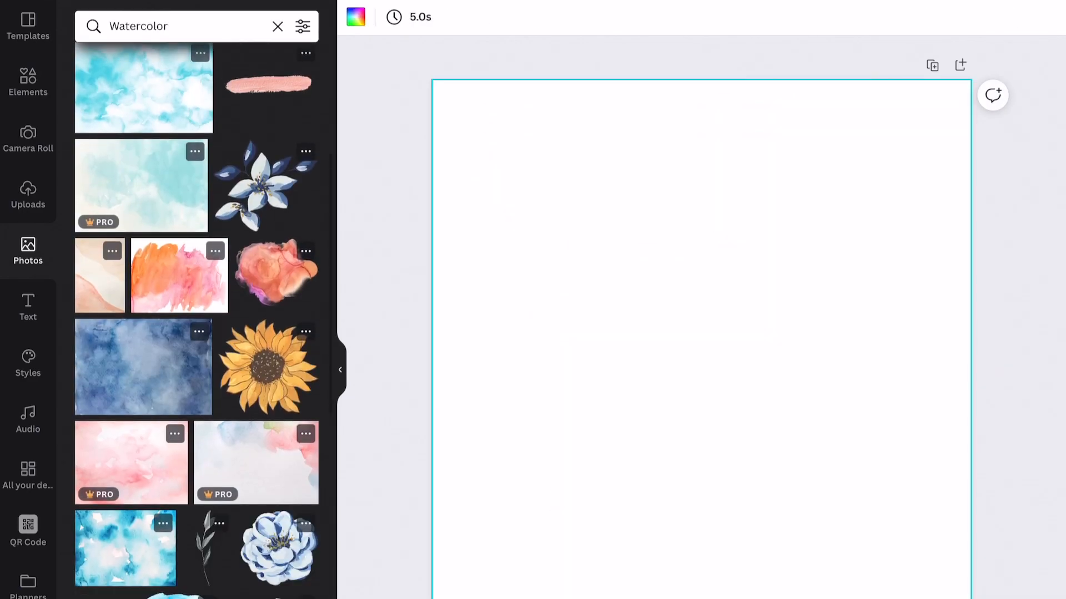
pyautogui.click(179, 276)
pyautogui.click(276, 273)
pyautogui.scroll(-4, 197, 322)
pyautogui.moveTo(701, 349); pyautogui.dragTo(448, 107)
pyautogui.click(264, 517)
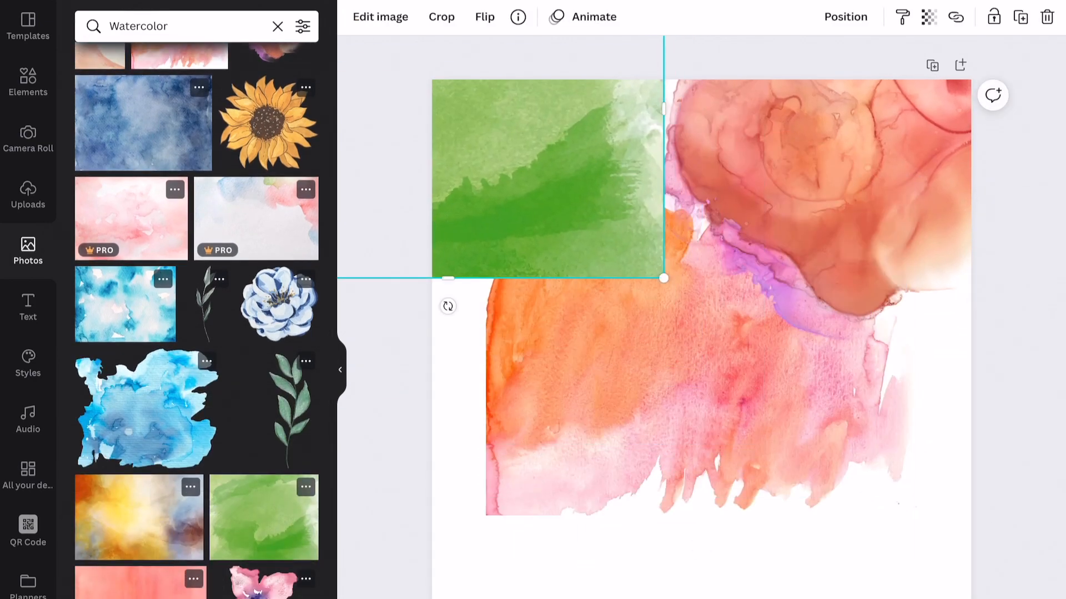
# Add the pink watercolor flower with the dark centre and move it to the page's right edge
pyautogui.click(263, 584)
pyautogui.moveTo(701, 349); pyautogui.dragTo(730, 492)
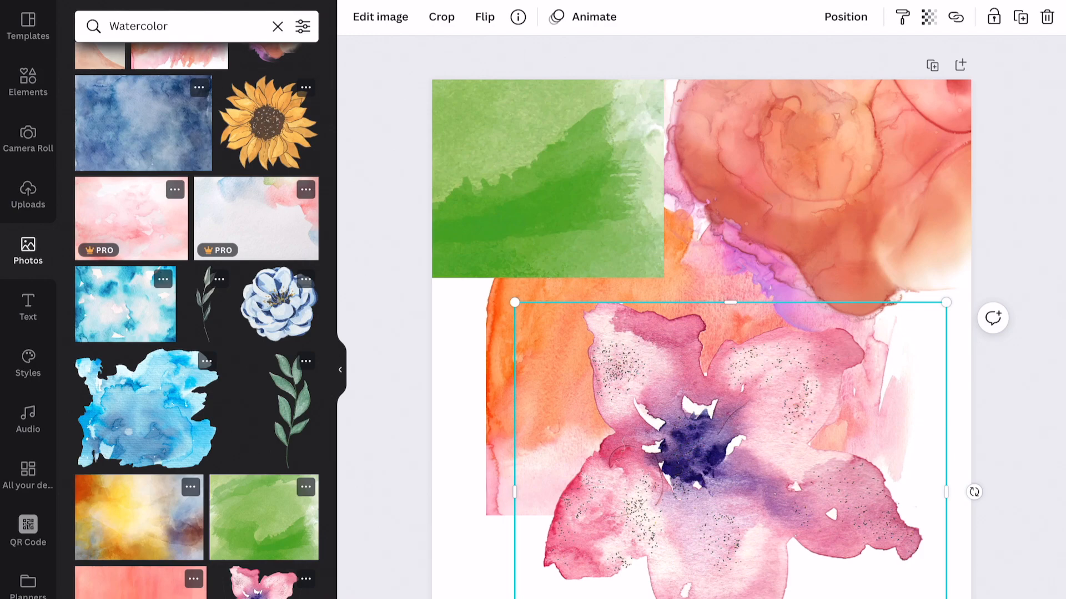
pyautogui.moveTo(946, 492); pyautogui.dragTo(820, 492)
pyautogui.moveTo(668, 492); pyautogui.dragTo(825, 389)
pyautogui.click(146, 409)
pyautogui.moveTo(701, 349); pyautogui.dragTo(609, 307)
pyautogui.moveTo(825, 307); pyautogui.dragTo(634, 306)
pyautogui.moveTo(513, 307); pyautogui.dragTo(524, 493)
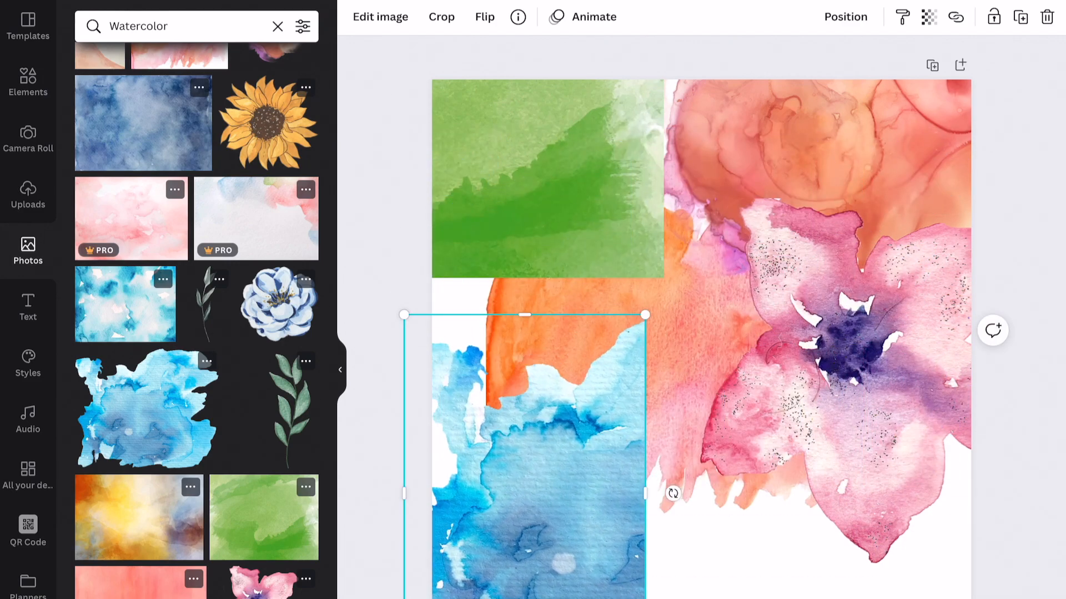
pyautogui.press('Delete')
# Add the soft pink watercolor blot and move it toward the page's lower left
pyautogui.scroll(-8, 197, 320)
pyautogui.click(268, 345)
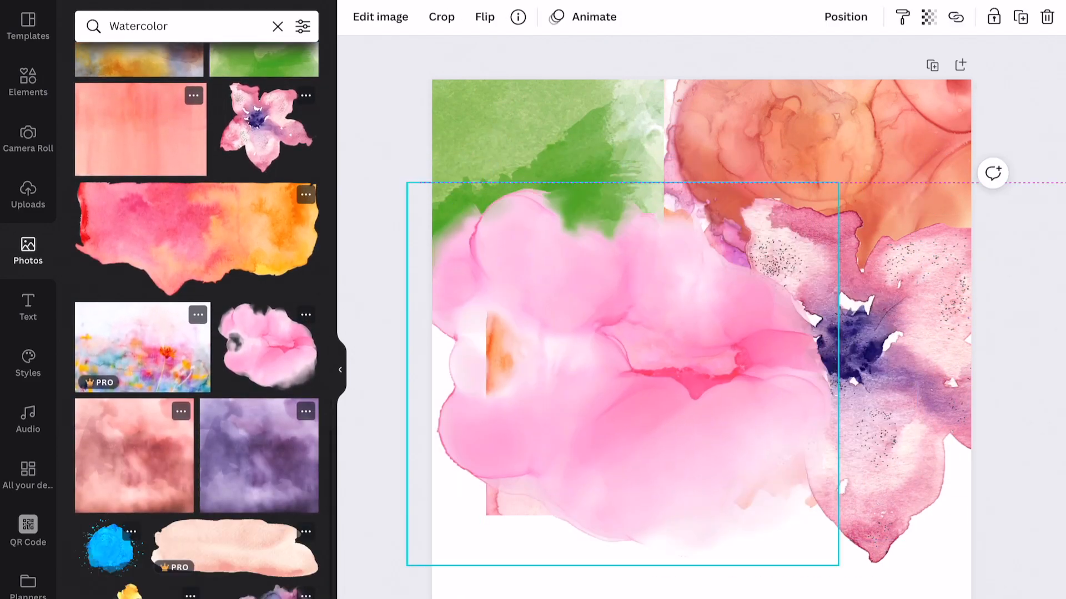
pyautogui.moveTo(622, 375); pyautogui.dragTo(572, 419)
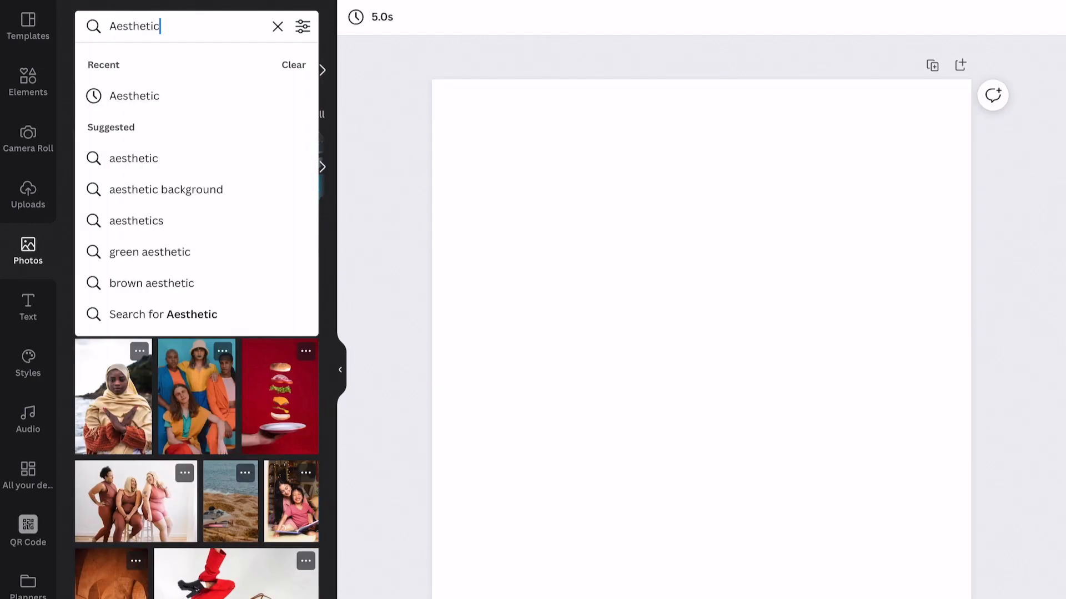
# Search for "Aesthetic" first in the photos and again in the elements
pyautogui.press('Return')
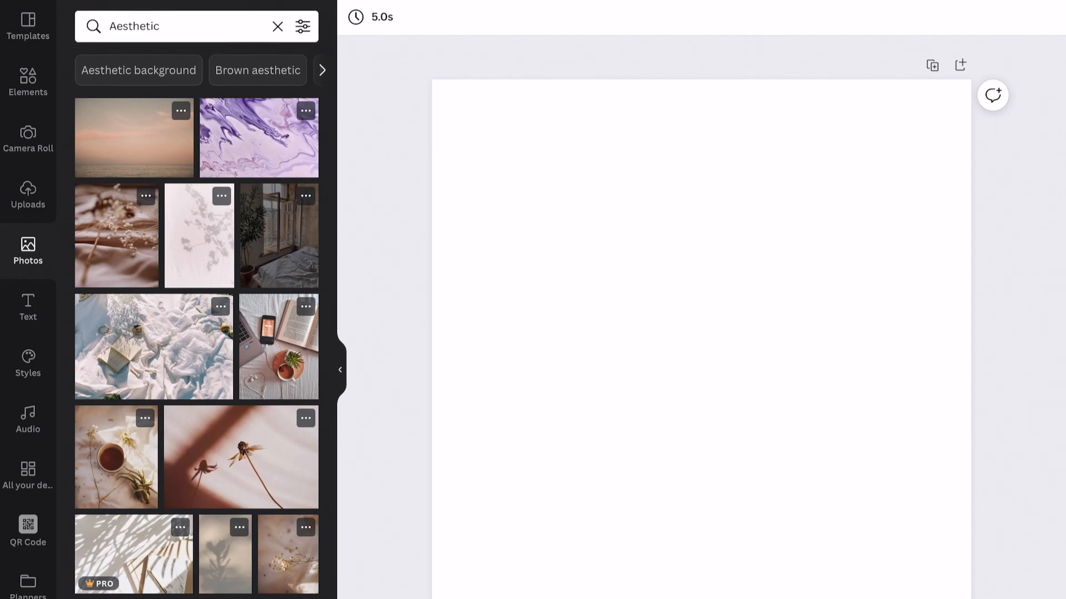
pyautogui.click(28, 81)
pyautogui.click(277, 26)
pyautogui.write('Aesthetic')
pyautogui.press('Return')
# Add the green abstract shape with the beige outline and position it in the page's upper left corner
pyautogui.scroll(-7, 140, 114)
pyautogui.scroll(-4, 141, 114)
pyautogui.click(200, 207)
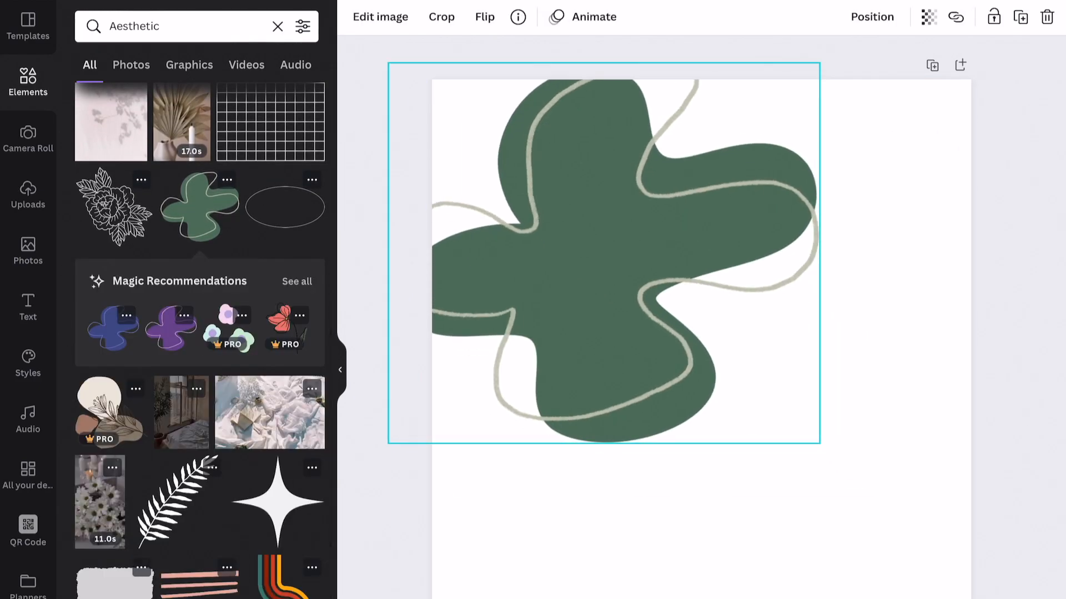
pyautogui.click(821, 511)
# Add the four-colour retro stripes graphic, enlarge it and position it against the page's right edge
pyautogui.scroll(-5, 200, 342)
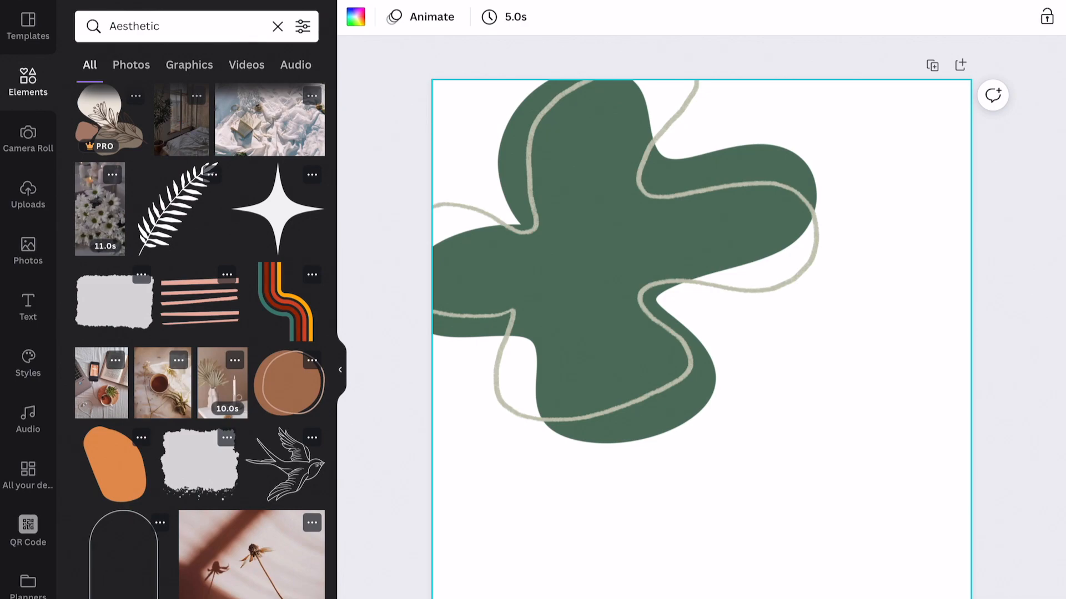
pyautogui.click(286, 301)
pyautogui.moveTo(703, 350); pyautogui.dragTo(849, 187)
pyautogui.moveTo(924, 296); pyautogui.dragTo(1064, 573)
pyautogui.moveTo(865, 277); pyautogui.dragTo(855, 327)
pyautogui.click(821, 527)
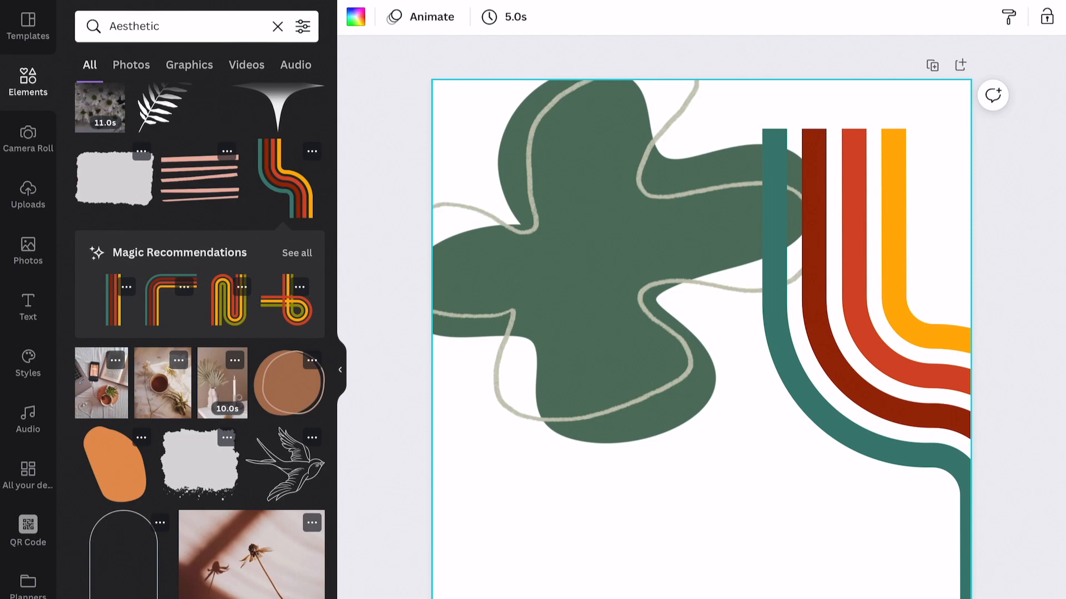
# Move the retro stripes into the page's upper right and recolour them pink, brown, dark slate and light blue from the "Light" palettes
pyautogui.click(855, 311)
pyautogui.moveTo(855, 311); pyautogui.dragTo(783, 238)
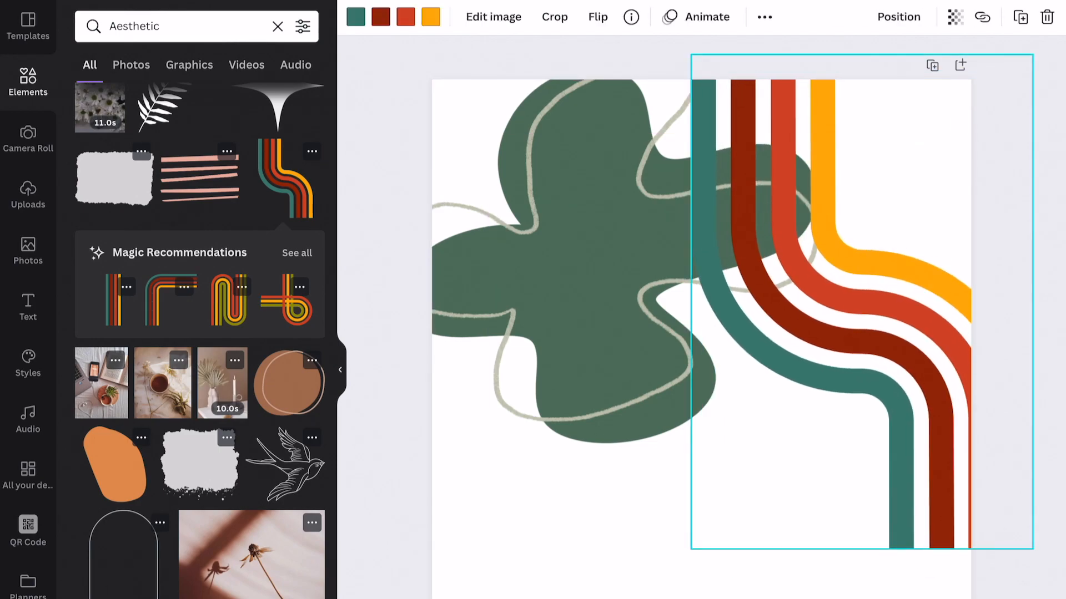
pyautogui.click(356, 17)
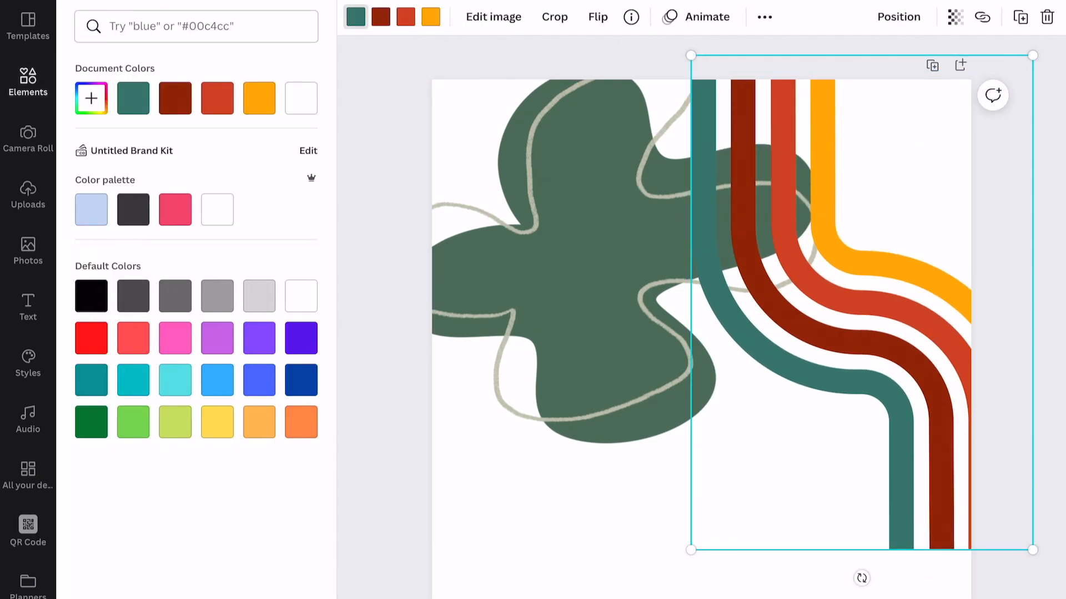
pyautogui.write('Light')
pyautogui.press('Return')
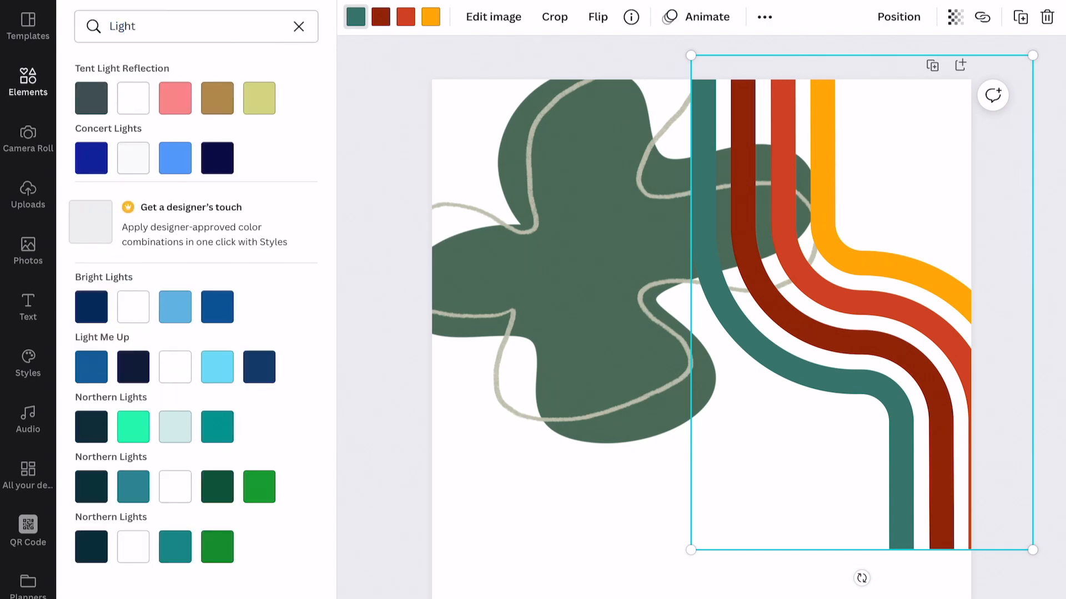
pyautogui.click(175, 99)
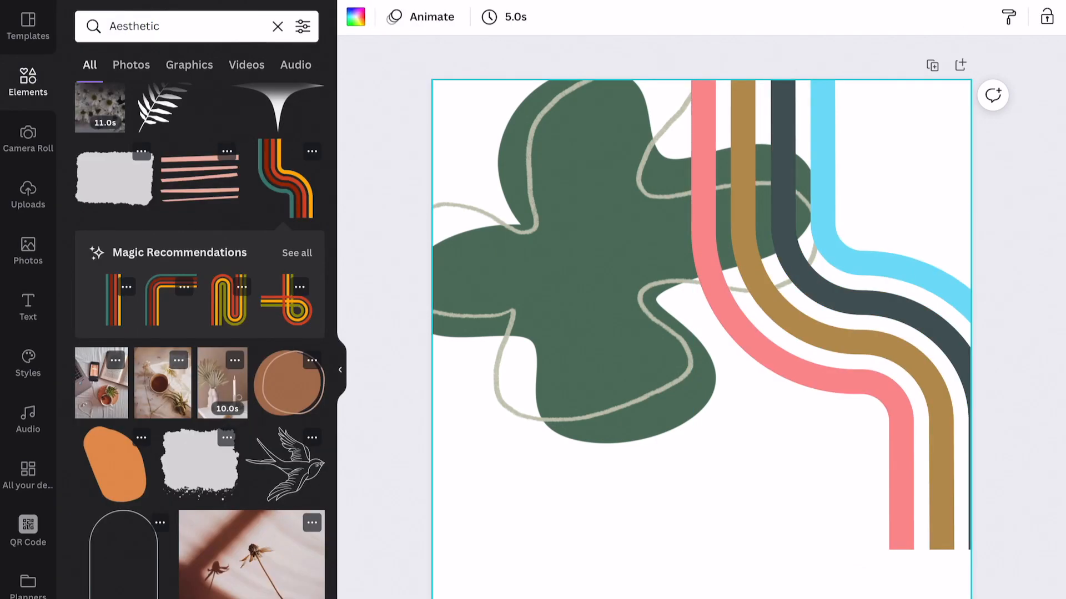
# Tilt the recoloured stripes counterclockwise and shift them up into the page's upper right corner
pyautogui.click(861, 302)
pyautogui.moveTo(861, 578); pyautogui.dragTo(943, 566)
pyautogui.moveTo(862, 302); pyautogui.dragTo(858, 229)
pyautogui.click(666, 516)
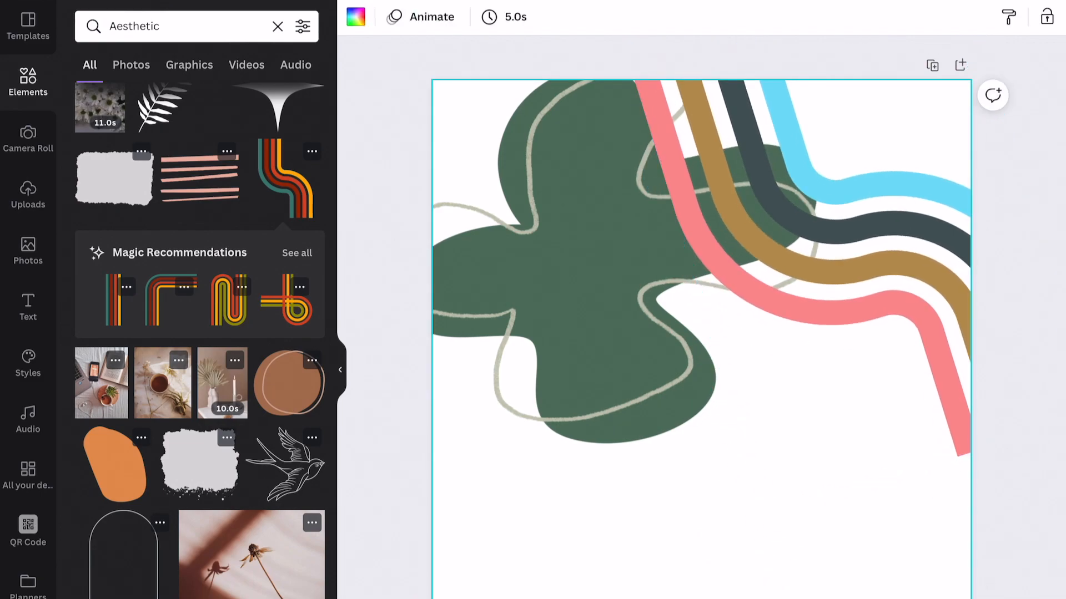
# Add the swallow line drawing at the page's lower left and the pink spots graphic over the upper left corner
pyautogui.click(286, 463)
pyautogui.moveTo(701, 346); pyautogui.dragTo(497, 519)
pyautogui.scroll(-8, 200, 333)
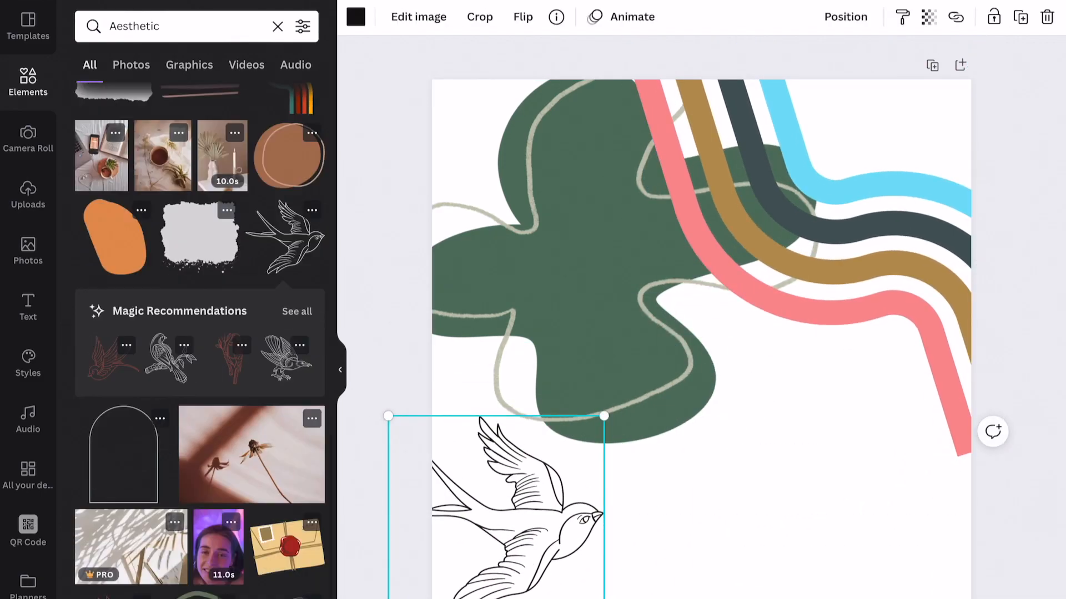
pyautogui.click(286, 283)
pyautogui.moveTo(702, 347); pyautogui.dragTo(448, 140)
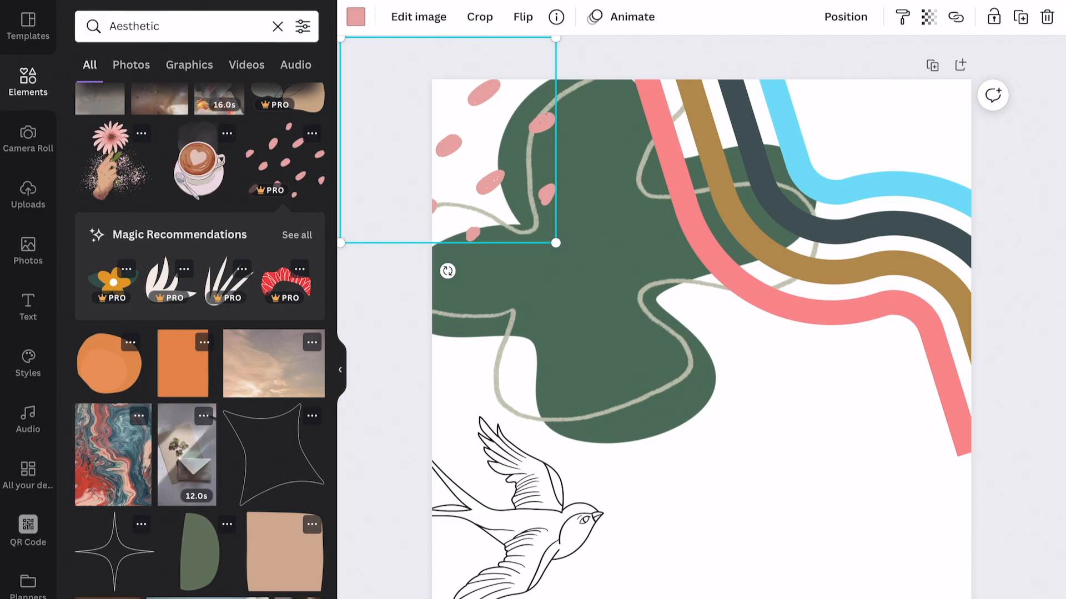
# Delete everything on the page and search the elements for "Neon"
pyautogui.click(833, 272)
pyautogui.hotkey('ctrl', 'a')
pyautogui.press('Delete')
pyautogui.click(277, 27)
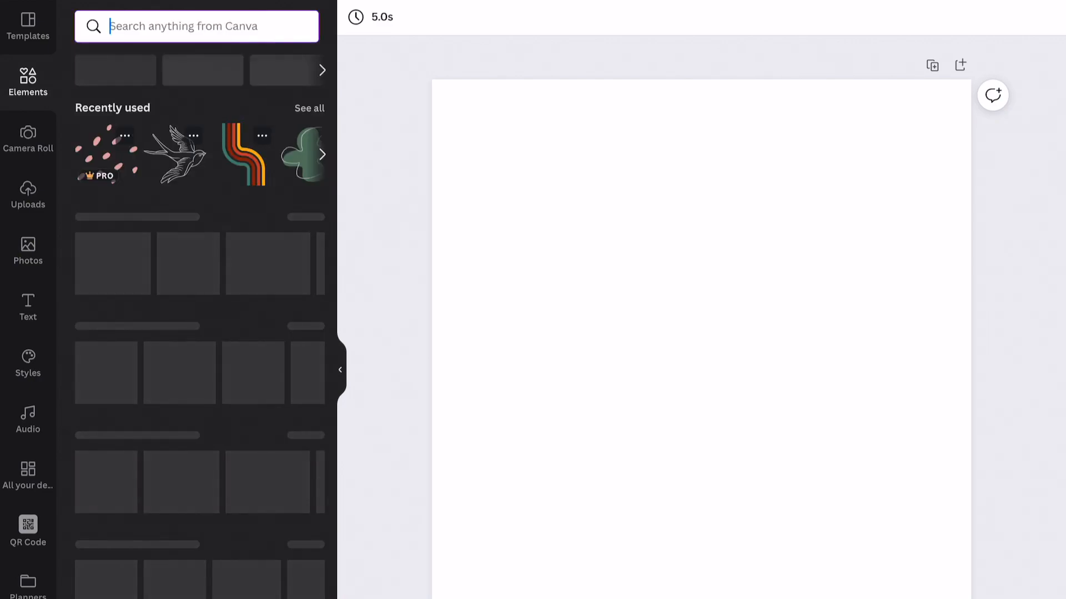
pyautogui.write('Neon')
pyautogui.press('Return')
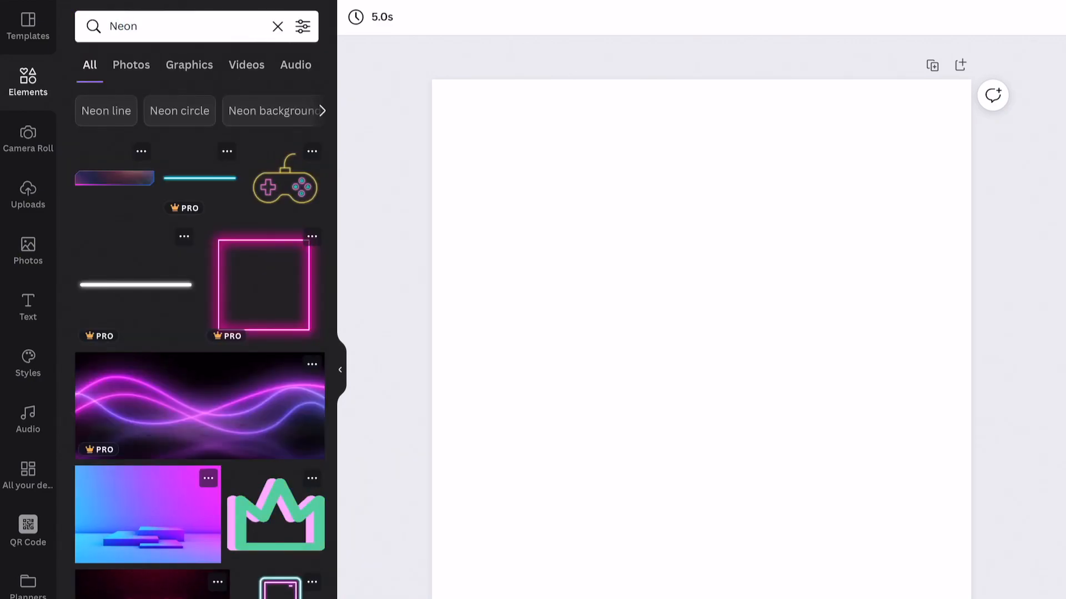
# Add the yellow neon lightning bolt, enlarge it and position it in the page's upper left corner
pyautogui.scroll(-10, 199, 341)
pyautogui.click(113, 178)
pyautogui.moveTo(701, 349); pyautogui.dragTo(528, 168)
pyautogui.moveTo(595, 277); pyautogui.dragTo(678, 407)
pyautogui.moveTo(569, 234); pyautogui.dragTo(521, 215)
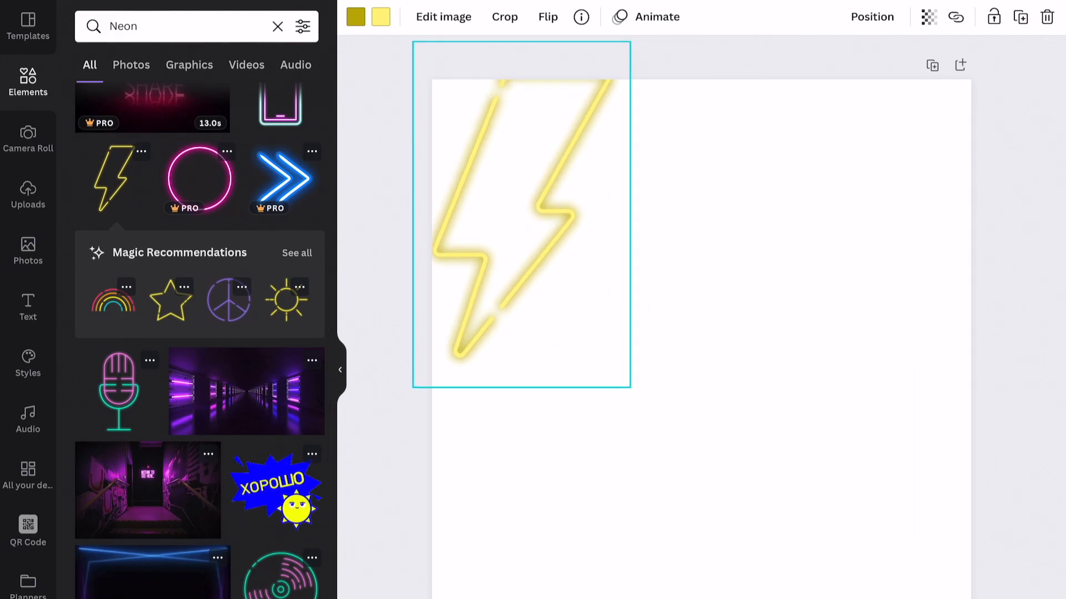
# Add the purple neon peace sign at the page's upper middle and the yellow neon sun near the right edge
pyautogui.click(229, 301)
pyautogui.moveTo(715, 264); pyautogui.dragTo(676, 200)
pyautogui.click(287, 301)
pyautogui.moveTo(702, 349); pyautogui.dragTo(865, 256)
pyautogui.click(694, 444)
# Add the pink neon star, shrink it and position it in the lower left part of the page
pyautogui.scroll(-5, 200, 388)
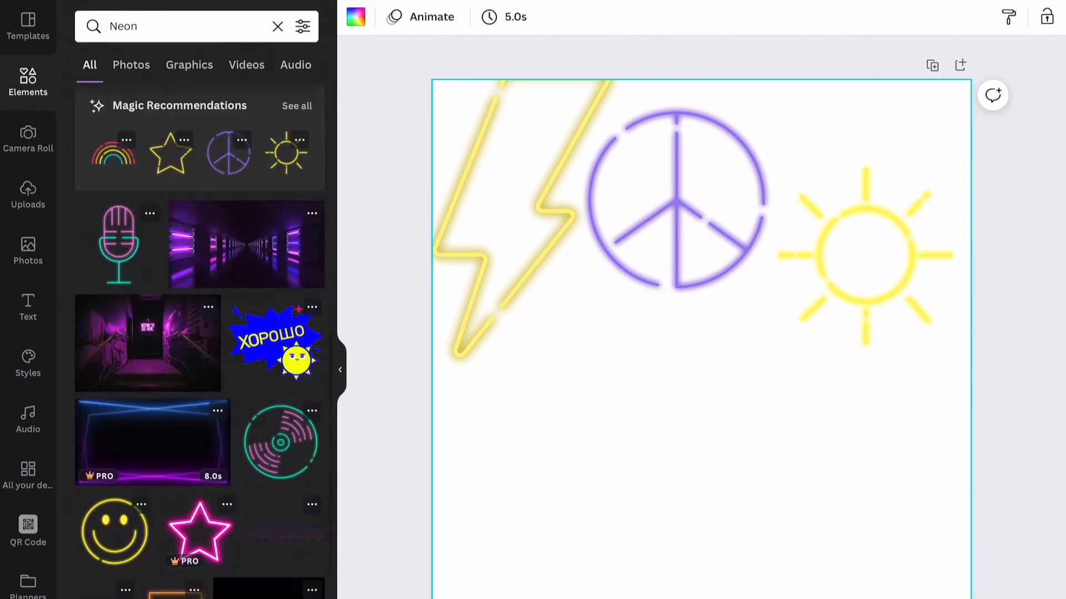
pyautogui.click(200, 380)
pyautogui.moveTo(702, 349); pyautogui.dragTo(560, 411)
pyautogui.moveTo(776, 598); pyautogui.dragTo(609, 457)
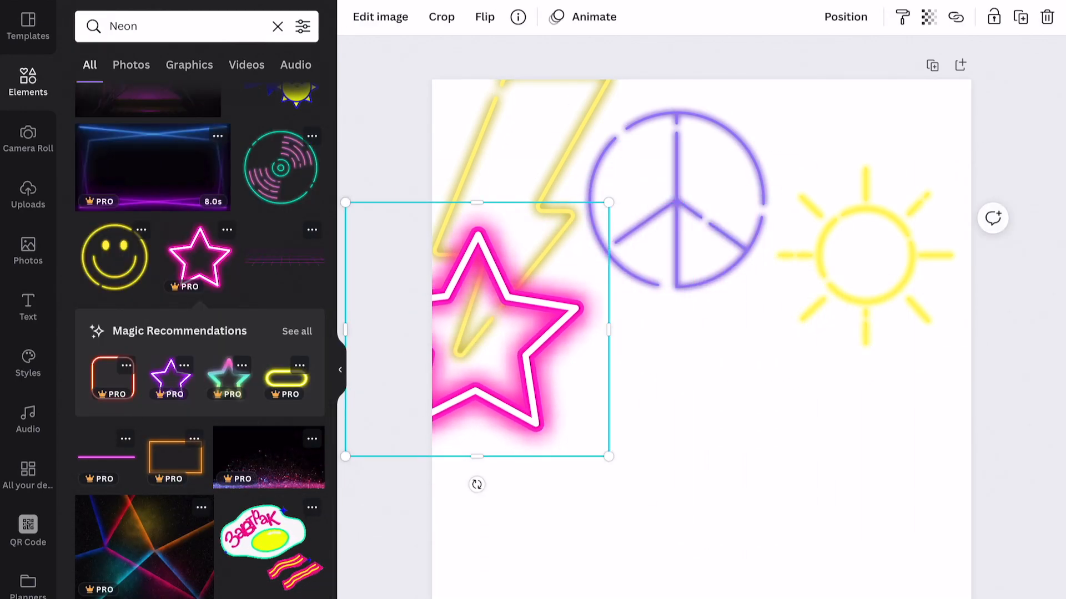
pyautogui.moveTo(476, 329); pyautogui.dragTo(582, 491)
pyautogui.click(832, 444)
# Add the multicoloured gradient neon star, shrink it and place it over the lightning bolt, above the pink star
pyautogui.click(229, 378)
pyautogui.moveTo(702, 349); pyautogui.dragTo(830, 382)
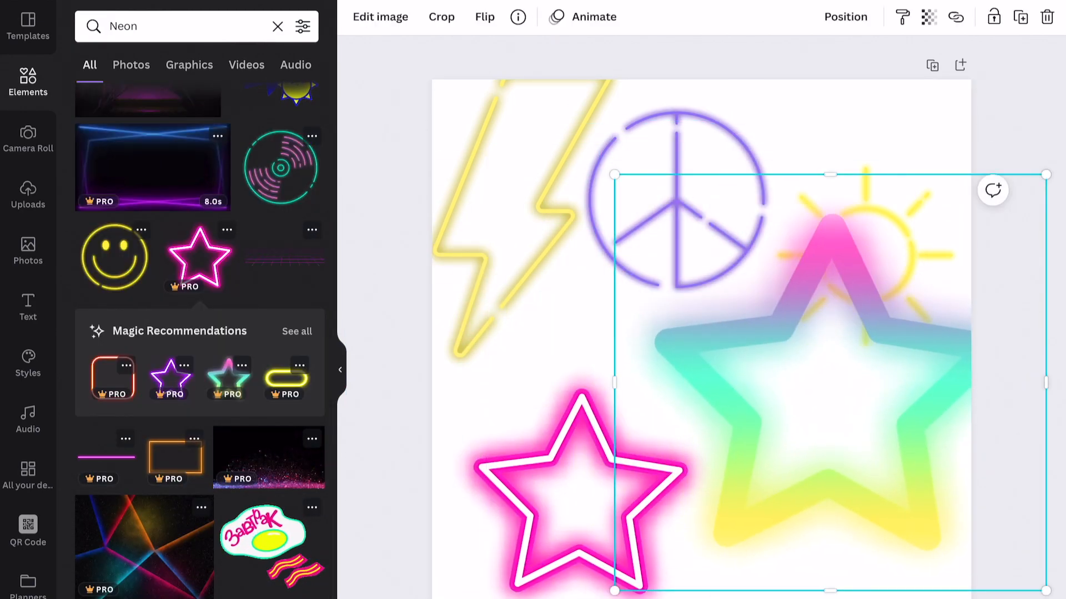
pyautogui.moveTo(613, 590); pyautogui.dragTo(754, 455)
pyautogui.moveTo(900, 314); pyautogui.dragTo(857, 479)
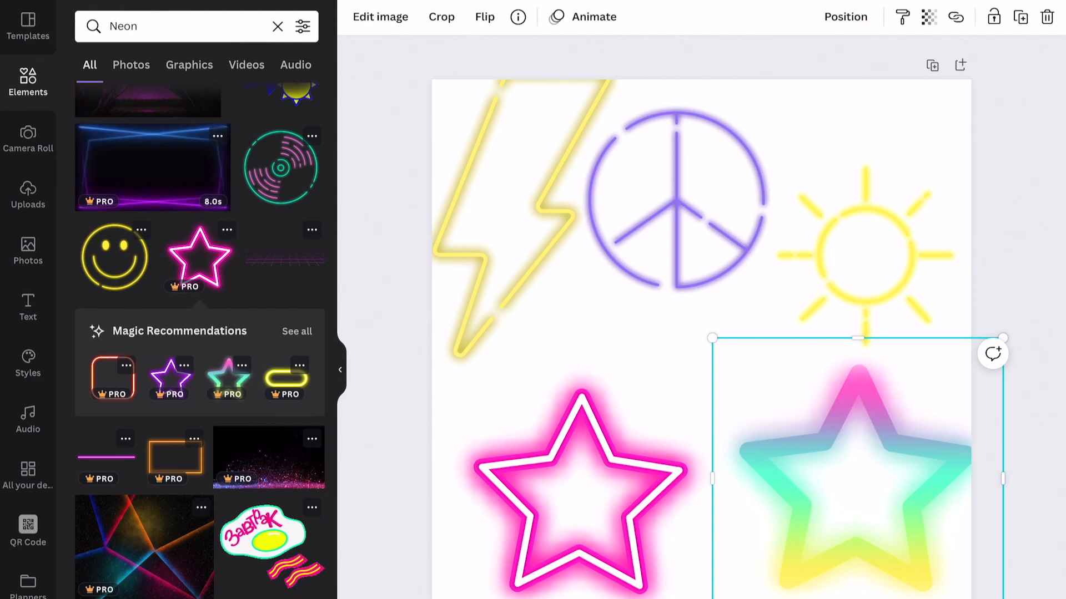
pyautogui.moveTo(857, 479); pyautogui.dragTo(559, 326)
pyautogui.click(855, 477)
# Add the green neon palm tree, enlarge it and position it in the page's lower right corner
pyautogui.click(280, 528)
pyautogui.moveTo(702, 349); pyautogui.dragTo(783, 458)
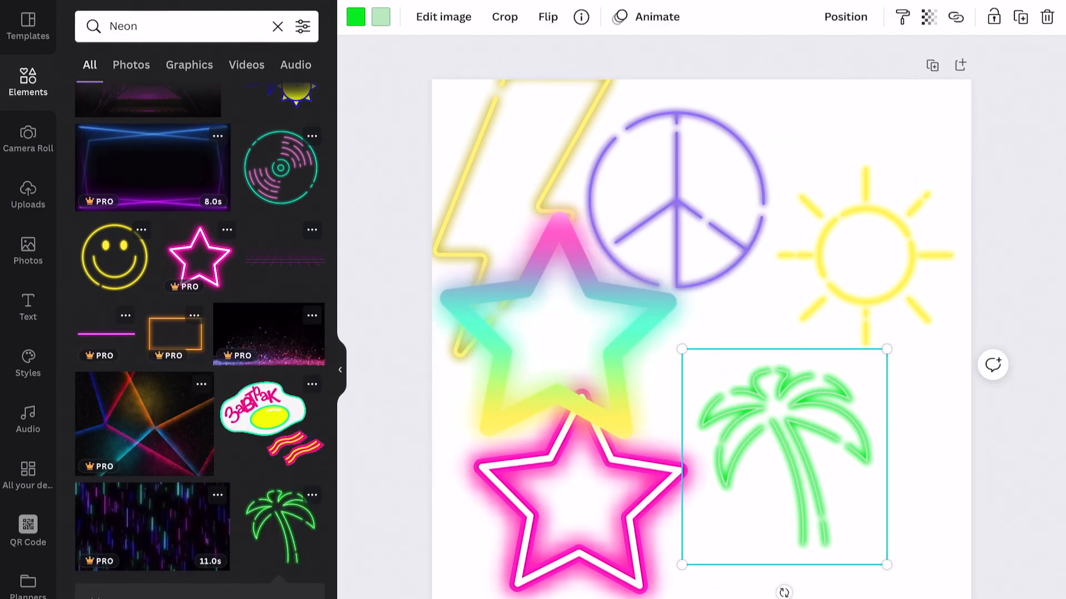
pyautogui.moveTo(885, 565); pyautogui.dragTo(977, 598)
pyautogui.moveTo(829, 483); pyautogui.dragTo(887, 468)
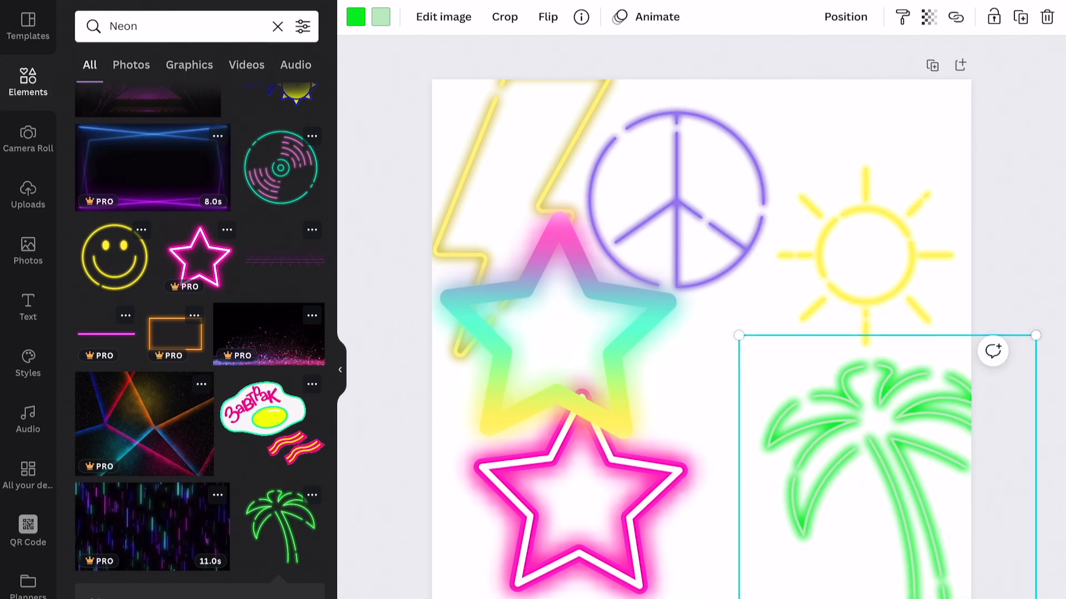
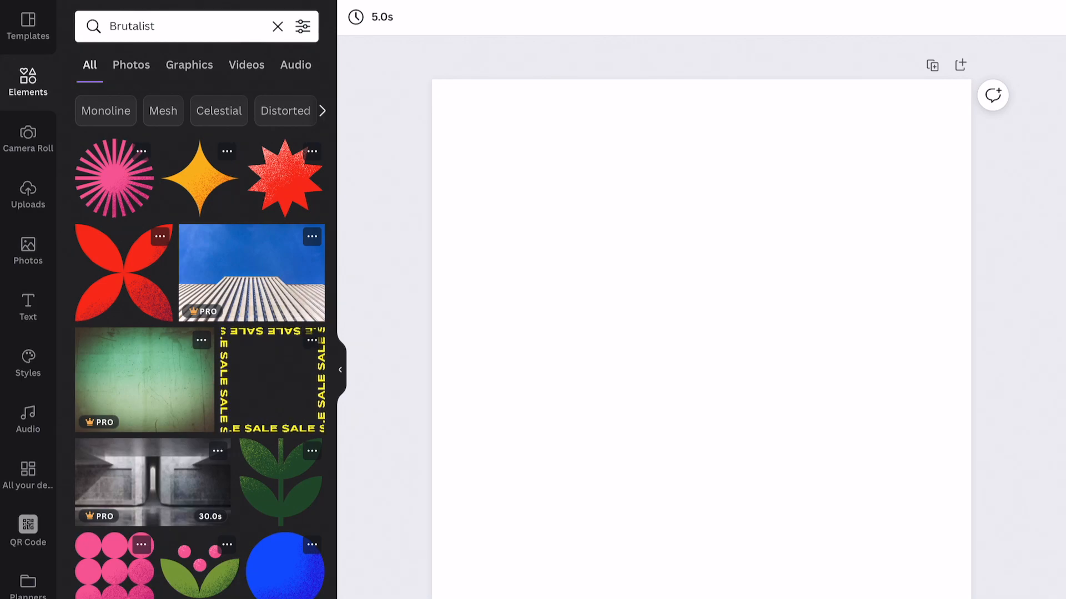
# Add the textured yellow sun at the page's centre and the pink circle grid, moving the grid toward the upper left
pyautogui.scroll(-5, 200, 355)
pyautogui.click(189, 357)
pyautogui.click(114, 274)
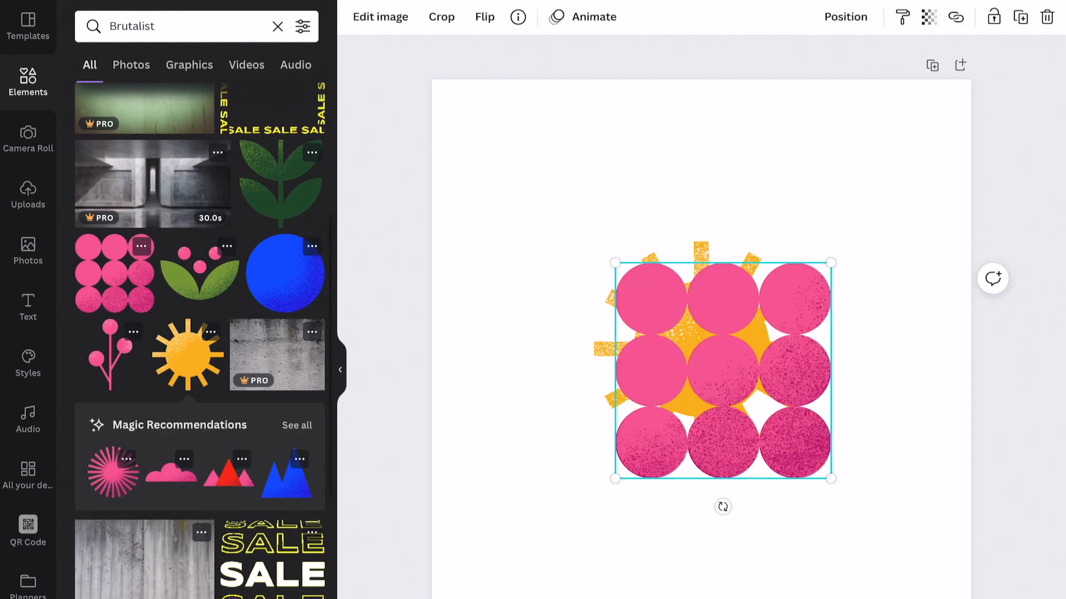
pyautogui.moveTo(725, 371); pyautogui.dragTo(676, 281)
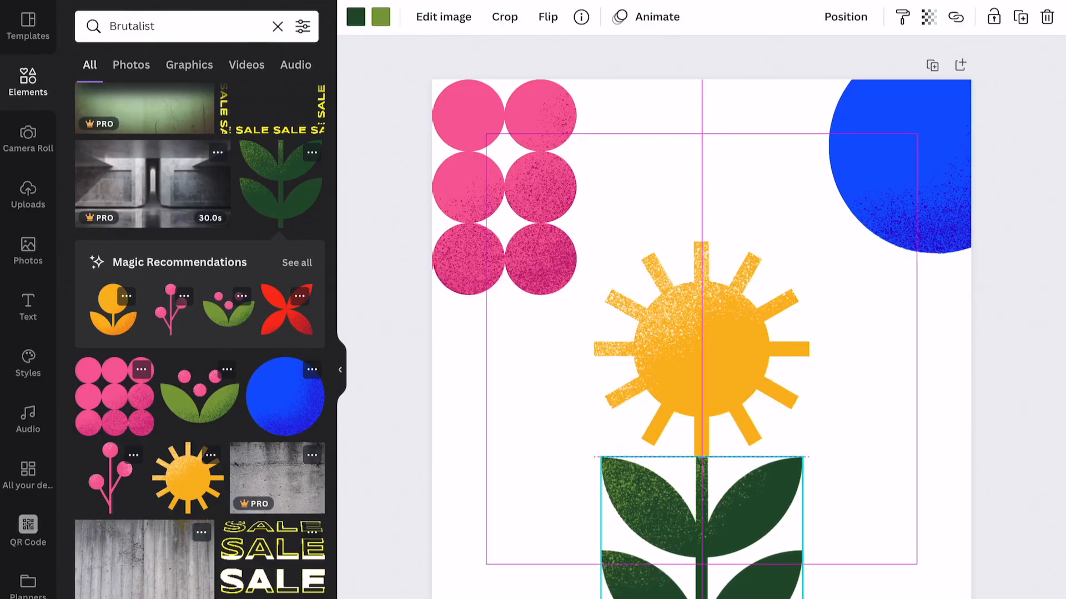
# Attach the green leaf stem beneath the yellow sun and add the pink berry branch at the page's lower right
pyautogui.moveTo(702, 571); pyautogui.dragTo(701, 546)
pyautogui.press('Escape')
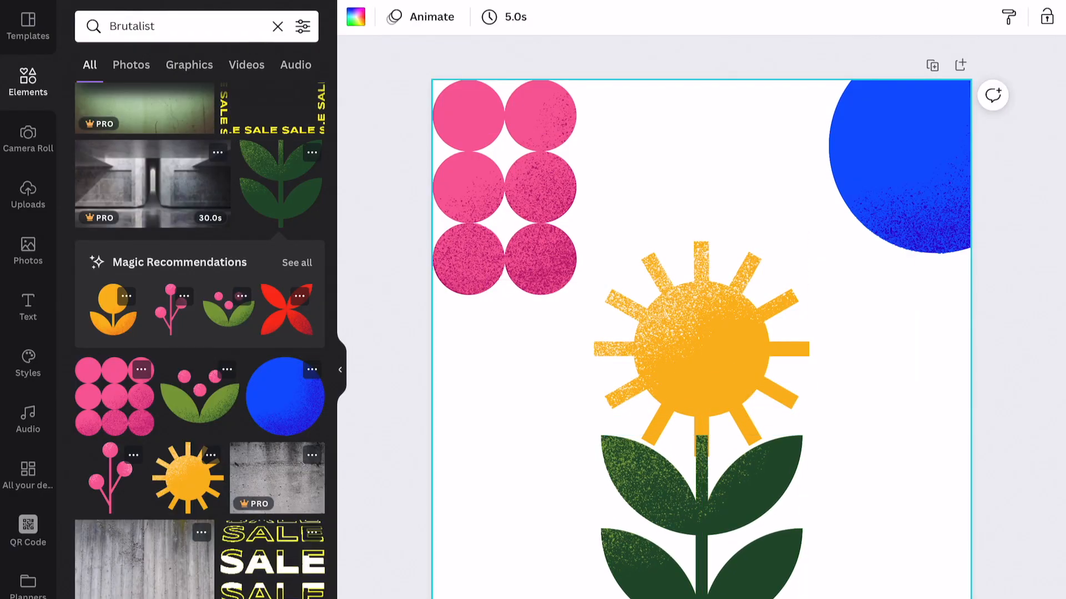
pyautogui.click(110, 478)
pyautogui.moveTo(702, 348); pyautogui.dragTo(904, 528)
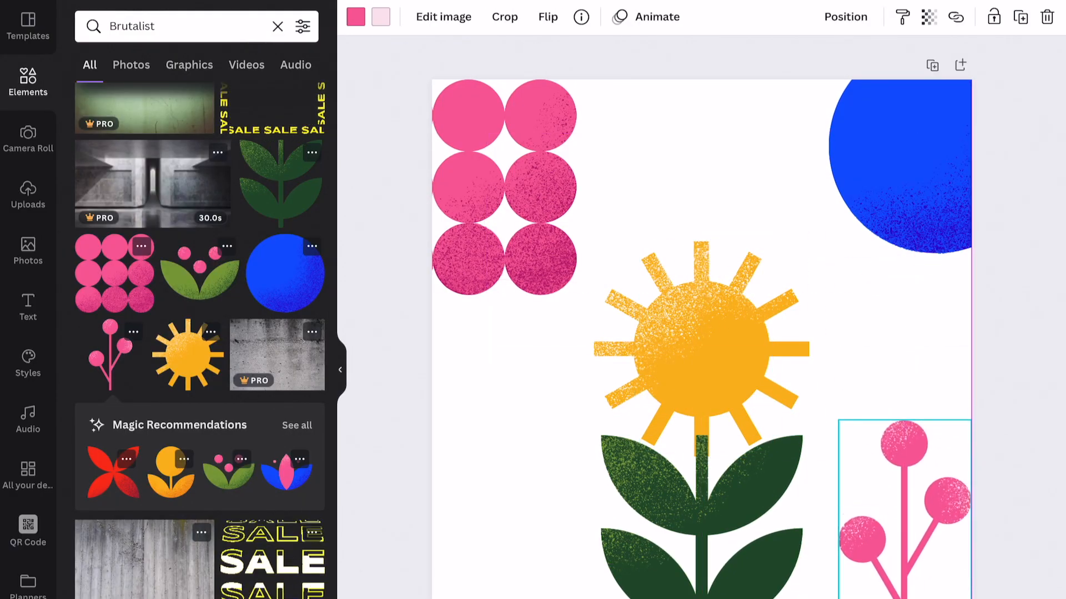
# Add the pink and purple gradient flower, shrink it and position it at the page's lower left edge
pyautogui.scroll(-1, 200, 344)
pyautogui.scroll(-10, 200, 344)
pyautogui.click(113, 257)
pyautogui.moveTo(701, 348); pyautogui.dragTo(739, 159)
pyautogui.moveTo(954, 376); pyautogui.dragTo(757, 173)
pyautogui.moveTo(639, 127); pyautogui.dragTo(480, 547)
# Add the pink arch over the upper half of the yellow sun and send it behind the sun
pyautogui.click(284, 541)
pyautogui.moveTo(701, 352); pyautogui.dragTo(694, 296)
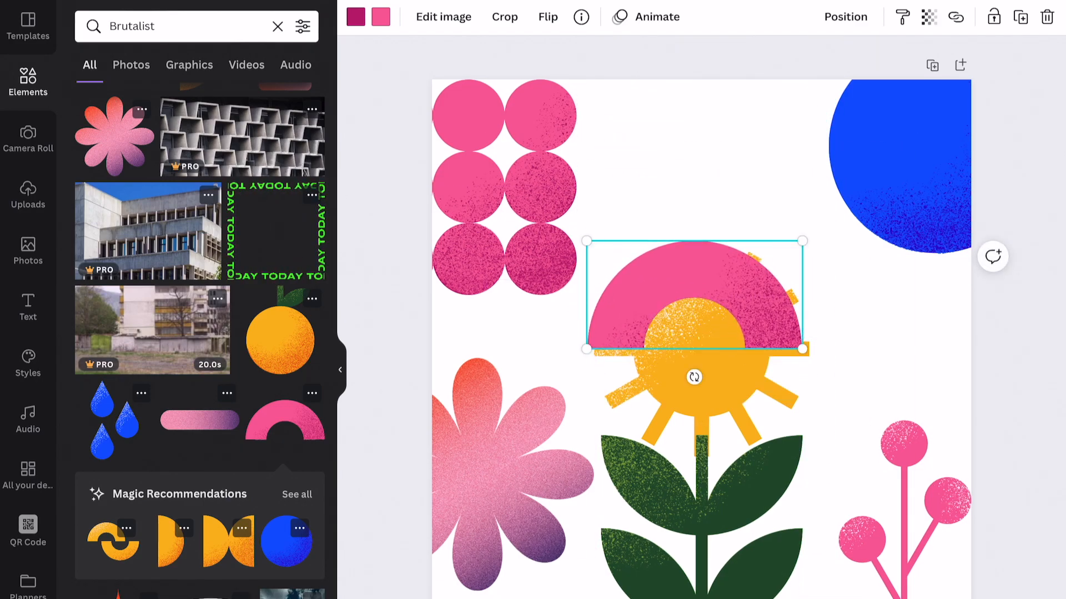
pyautogui.click(845, 17)
pyautogui.click(815, 64)
pyautogui.click(883, 333)
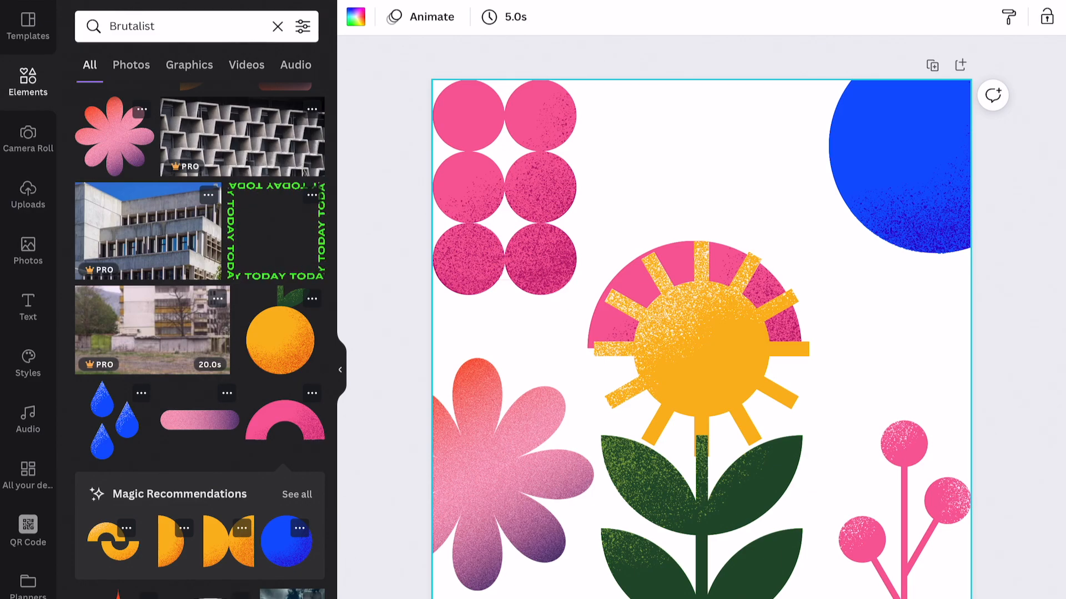
pyautogui.scroll(-5, 200, 333)
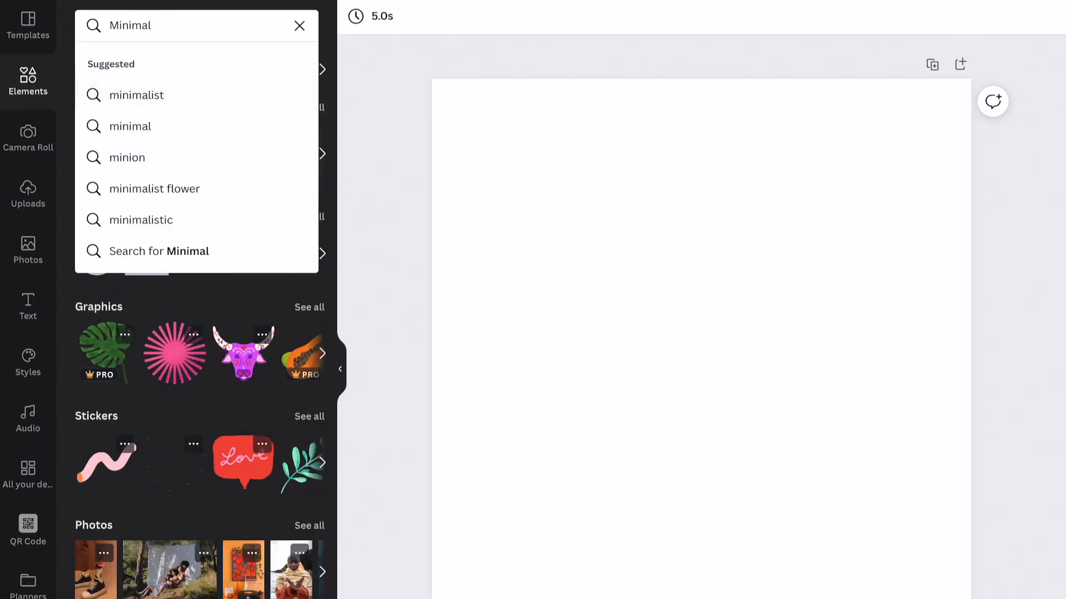
# Search the elements for "minimalist" and add the black line grid, enlarged, in the page's upper left corner
pyautogui.press('Down')
pyautogui.press('Return')
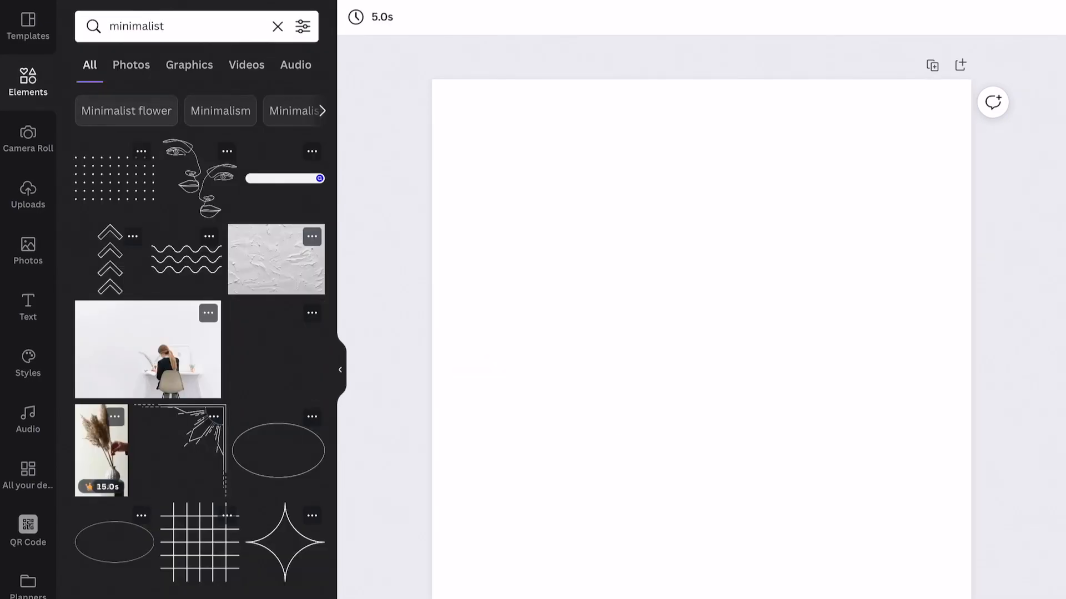
pyautogui.scroll(-5, 200, 333)
pyautogui.click(200, 242)
pyautogui.moveTo(701, 349); pyautogui.dragTo(518, 150)
pyautogui.moveTo(626, 258); pyautogui.dragTo(708, 340)
pyautogui.click(777, 422)
# Add the one-line face drawing at the page's centre and recolour it with the pink from the "Tent Light Reflection" palette
pyautogui.click(200, 527)
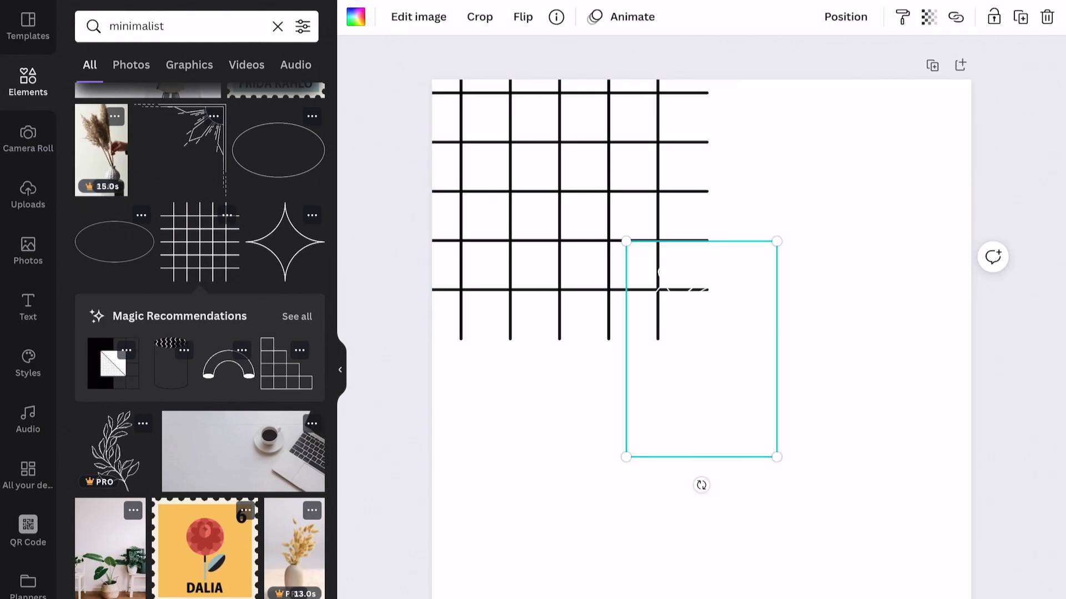
pyautogui.click(356, 16)
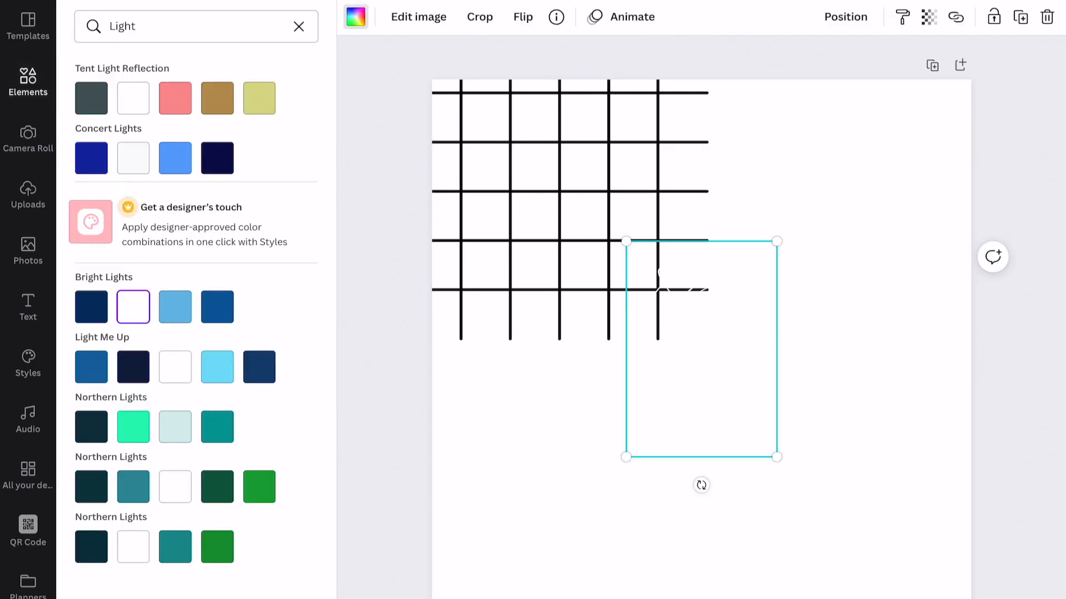
pyautogui.click(175, 98)
pyautogui.click(27, 82)
# Add the pair of hands line drawing at the page's lower left and the single hand drawing at the lower right
pyautogui.scroll(-8, 199, 388)
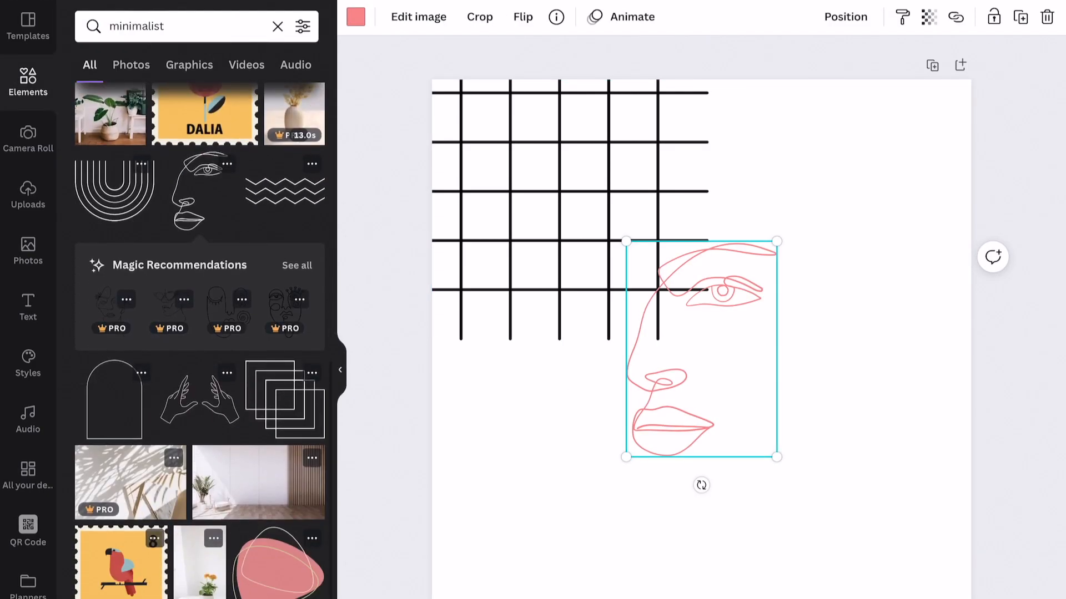
pyautogui.click(200, 297)
pyautogui.moveTo(702, 350); pyautogui.dragTo(553, 510)
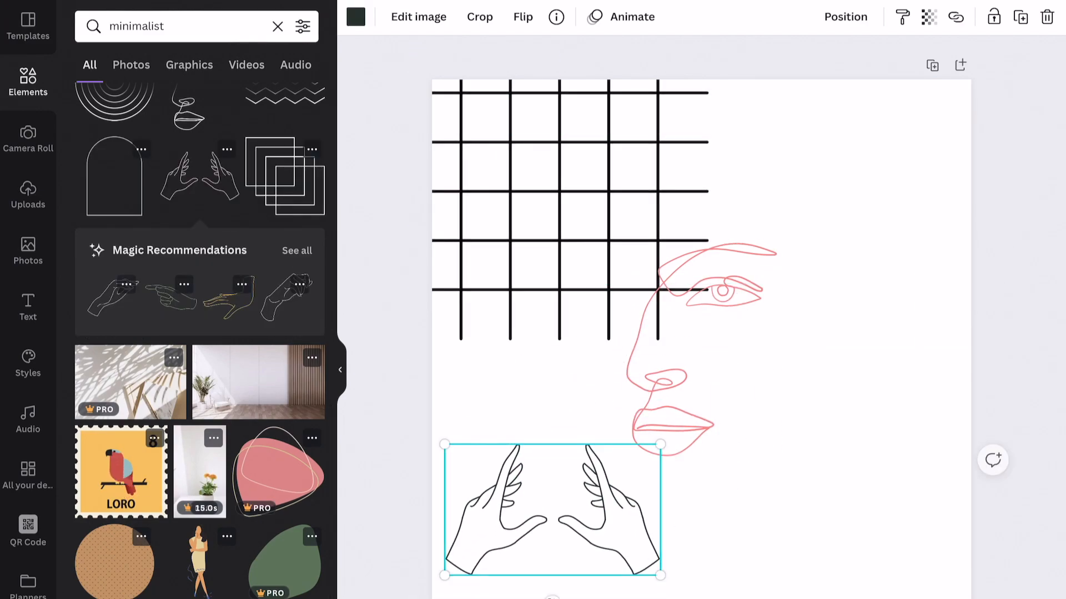
pyautogui.click(821, 477)
pyautogui.scroll(-3, 199, 389)
pyautogui.click(277, 564)
pyautogui.moveTo(701, 350); pyautogui.dragTo(862, 550)
# Add the orange wavy line in the page's upper right corner and the three outlined hearts beside the face drawing
pyautogui.scroll(-3, 200, 388)
pyautogui.scroll(-5, 199, 389)
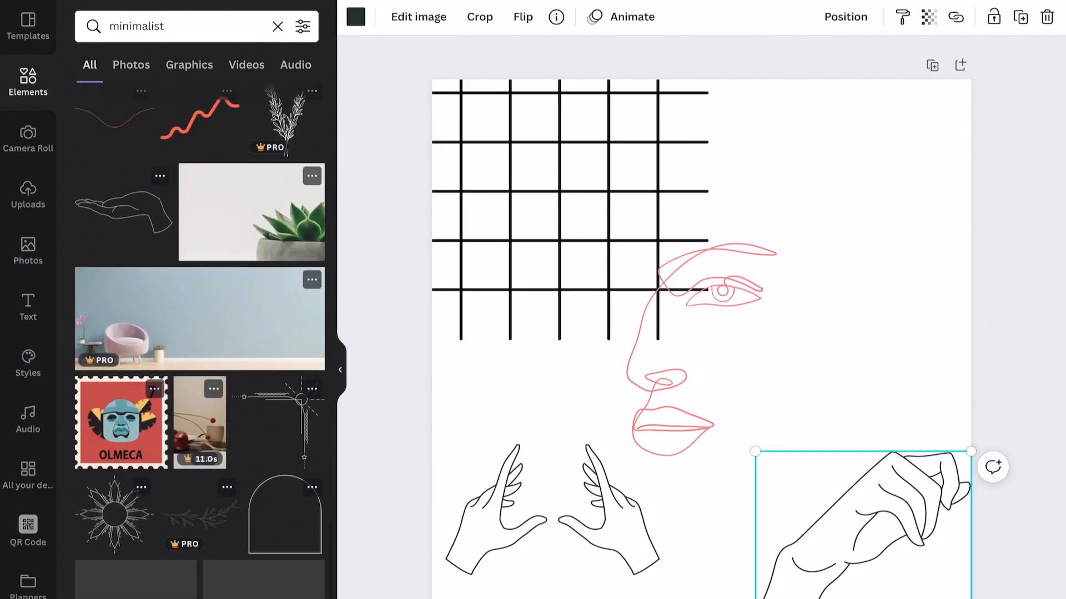
pyautogui.click(202, 112)
pyautogui.moveTo(702, 344); pyautogui.dragTo(863, 113)
pyautogui.scroll(-5, 200, 333)
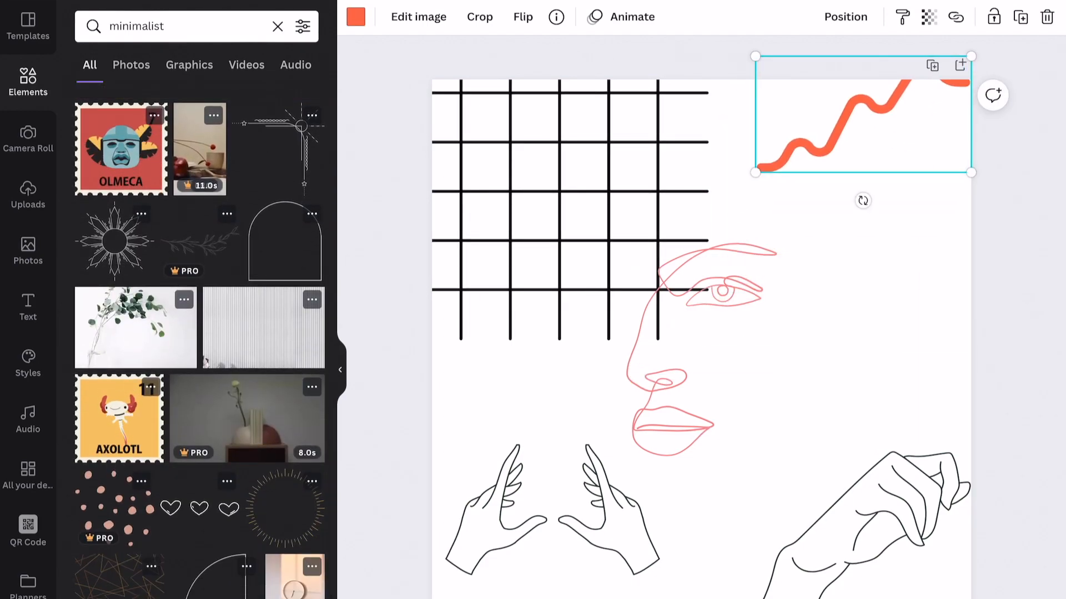
pyautogui.click(198, 508)
pyautogui.moveTo(702, 344)
pyautogui.mouseDown()
pyautogui.moveTo(847, 419)
pyautogui.moveTo(836, 392)
pyautogui.mouseUp()
pyautogui.click(866, 272)
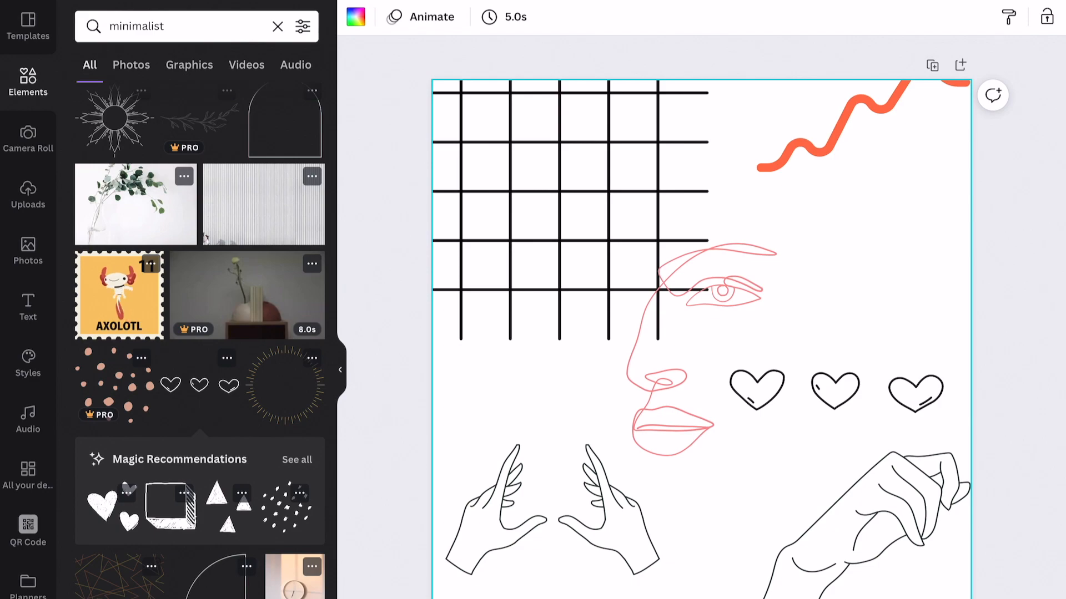
pyautogui.press('Return')
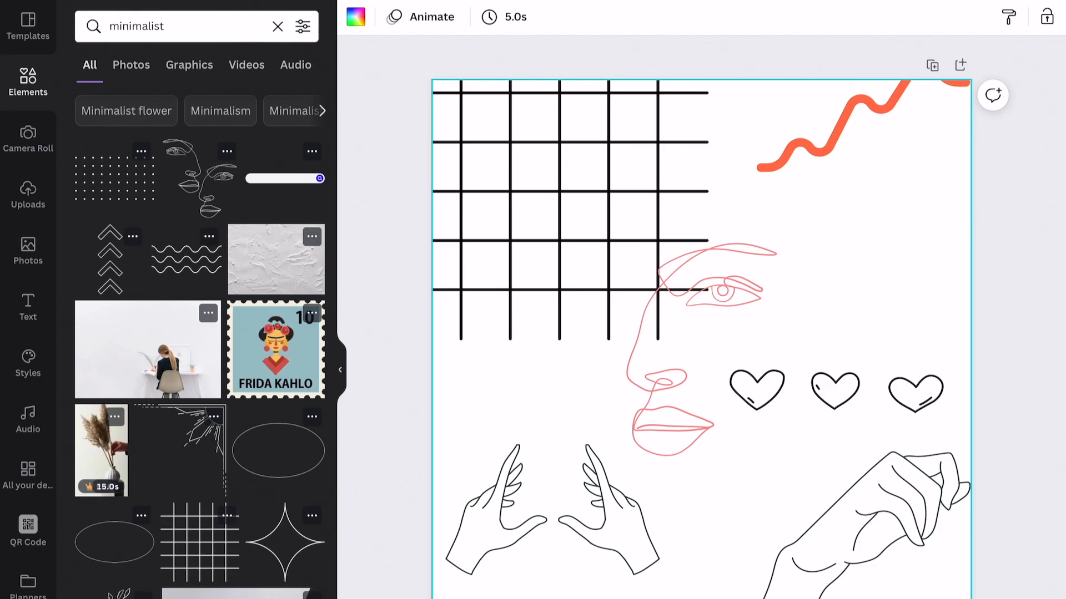
pyautogui.hotkey('ctrl', 'a')
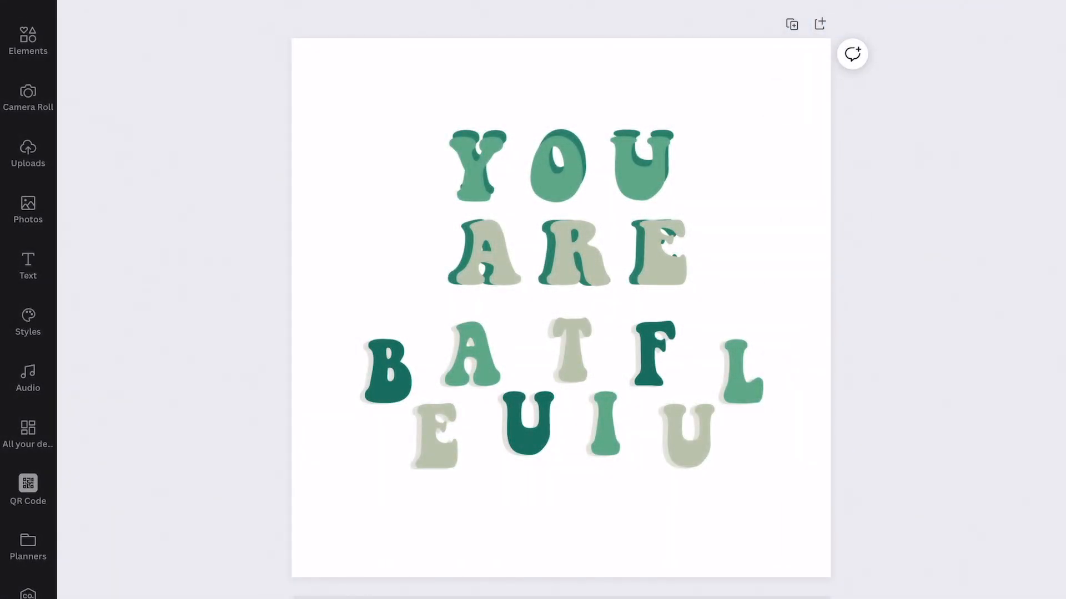
# Shrink the green and beige "YOU ARE BEAUTIFUL" lettering and move it to the middle of the page
pyautogui.click(561, 307)
pyautogui.moveTo(764, 486); pyautogui.dragTo(638, 374)
pyautogui.moveTo(498, 251); pyautogui.dragTo(573, 332)
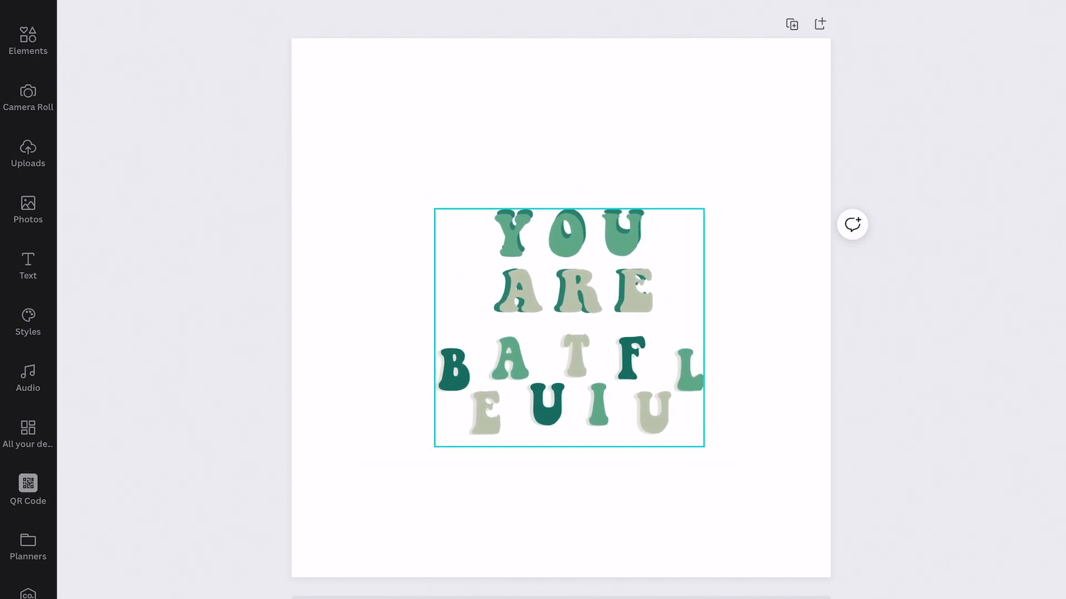
# Apply the "Canvas 1" mockup from Frames & posters to the lettering, then enlarge the mockup and place it mid-page
pyautogui.click(27, 154)
pyautogui.scroll(-3, 197, 300)
pyautogui.scroll(-20, 197, 300)
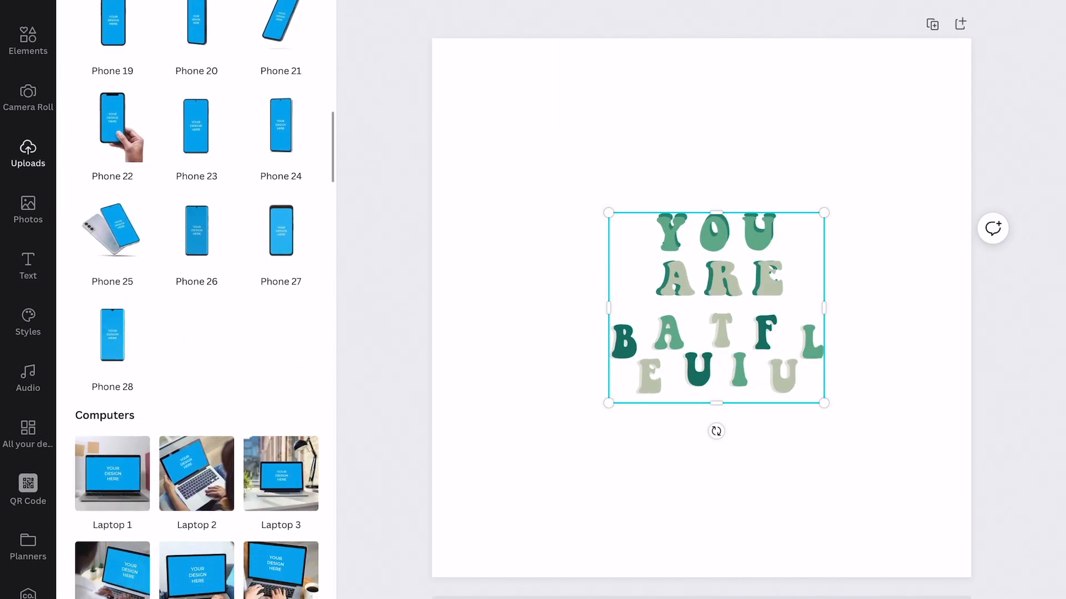
pyautogui.scroll(-6, 197, 300)
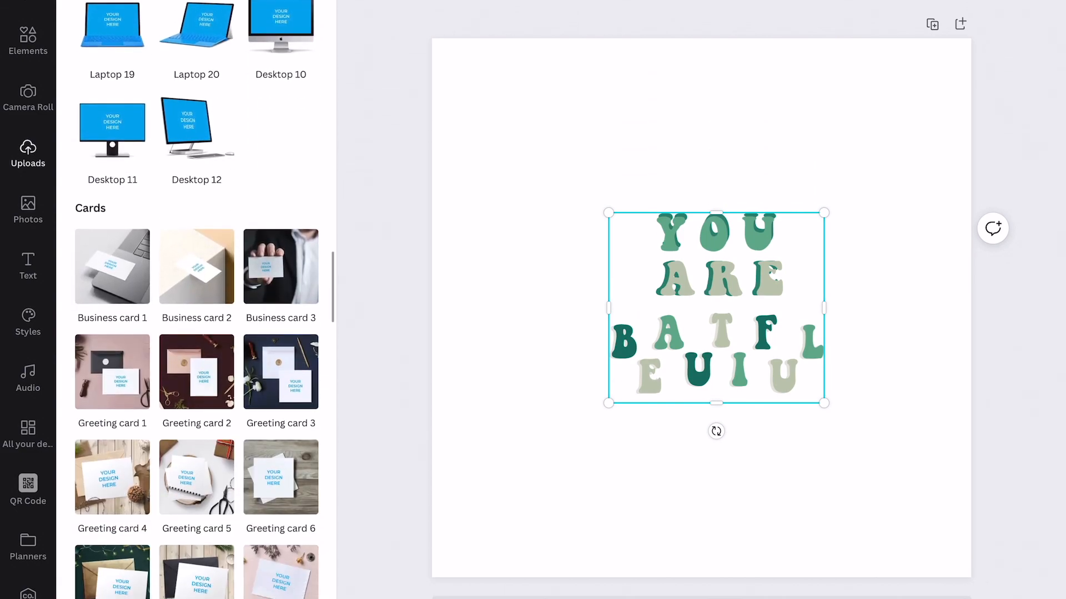
pyautogui.scroll(-4, 197, 300)
pyautogui.scroll(-5, 197, 300)
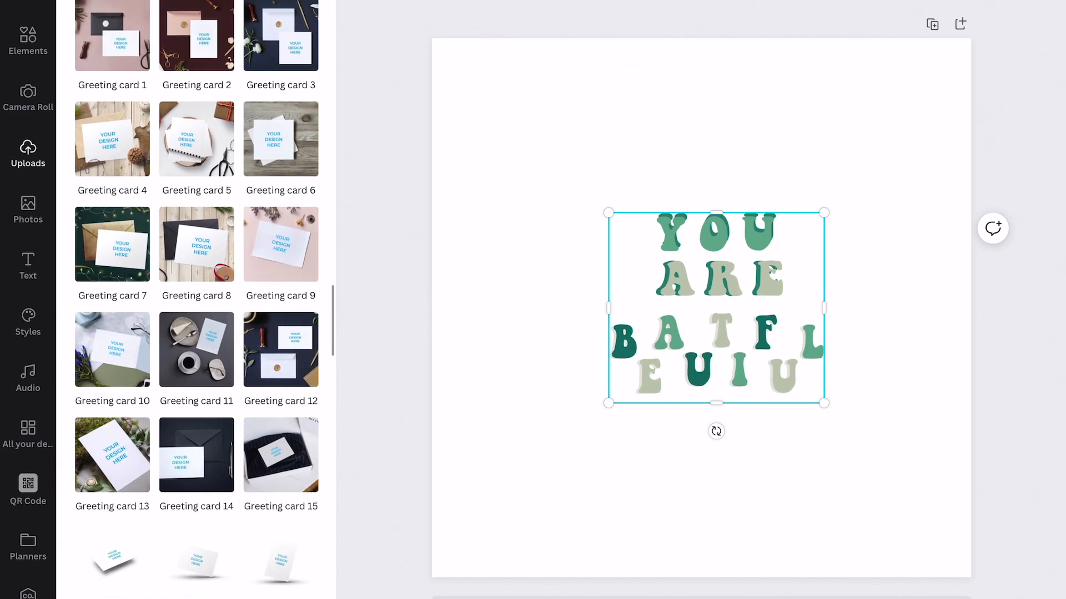
pyautogui.scroll(-9, 197, 299)
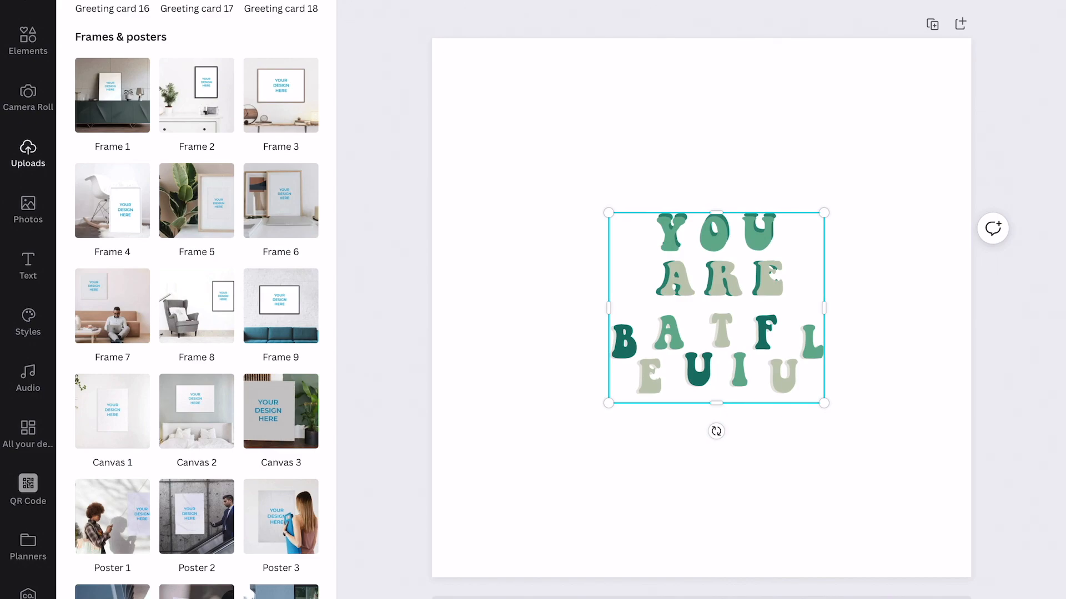
pyautogui.click(112, 411)
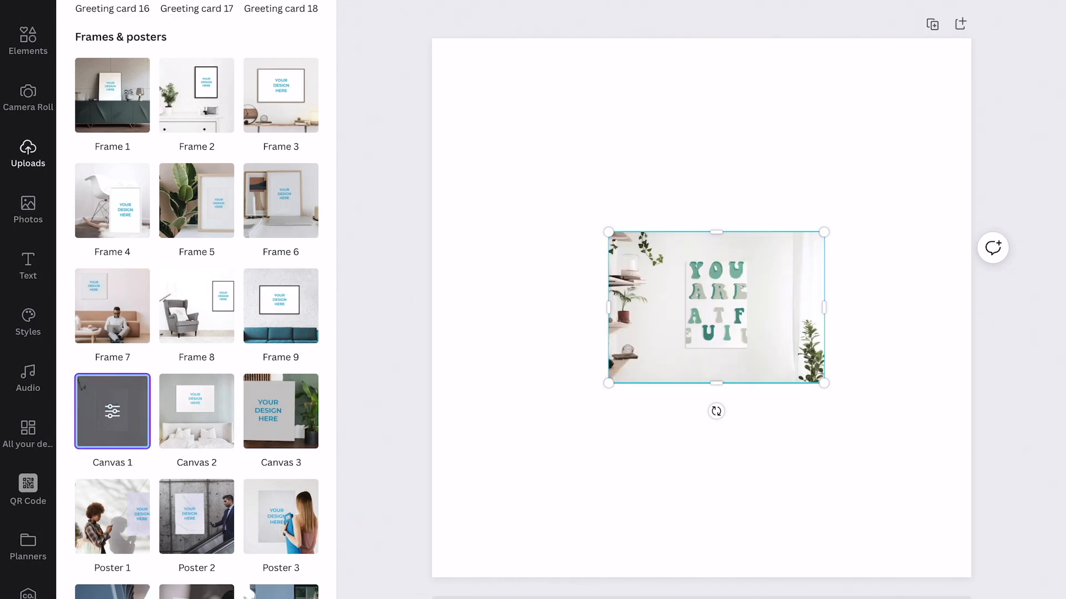
pyautogui.moveTo(825, 383); pyautogui.dragTo(1015, 517)
pyautogui.moveTo(812, 374); pyautogui.dragTo(707, 308)
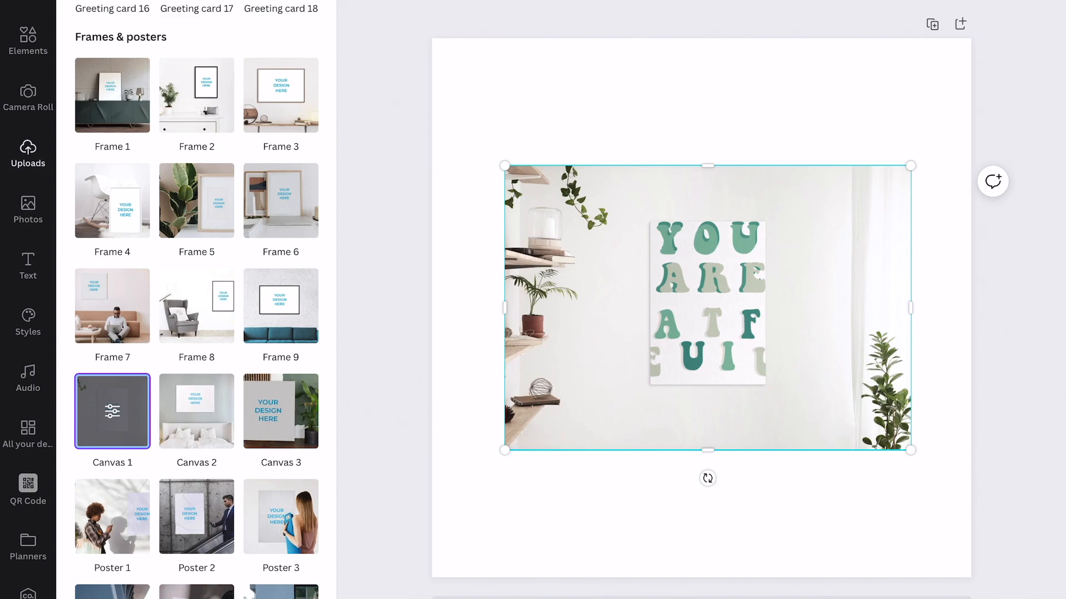
# Try the lettering on the "Poster 6" mockup and then on the mockup of a woman in a white T-shirt and jeans
pyautogui.scroll(-4, 112, 411)
pyautogui.click(281, 375)
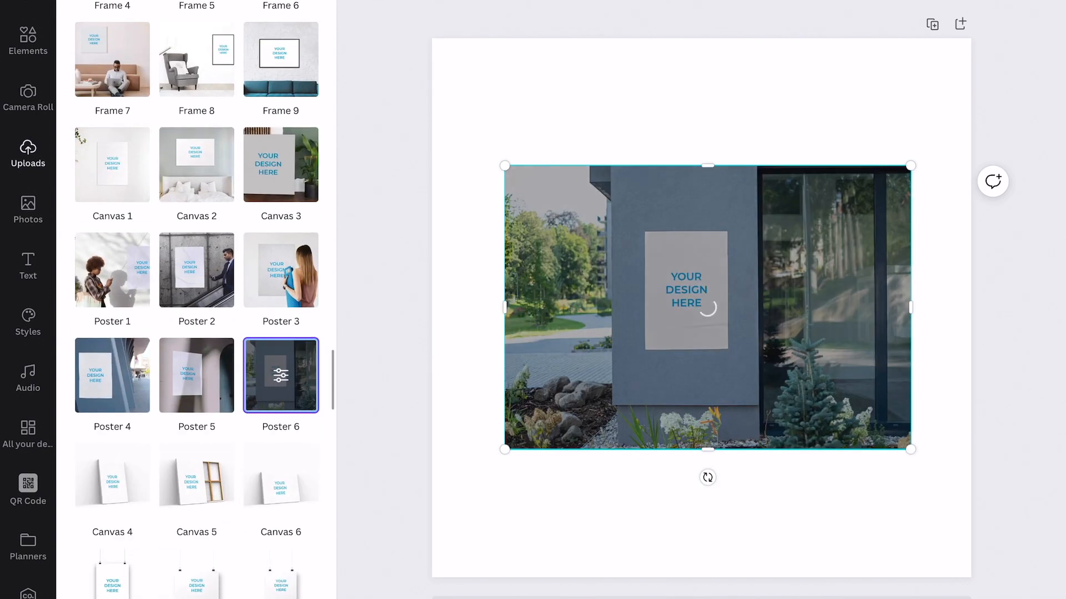
pyautogui.scroll(-6, 281, 375)
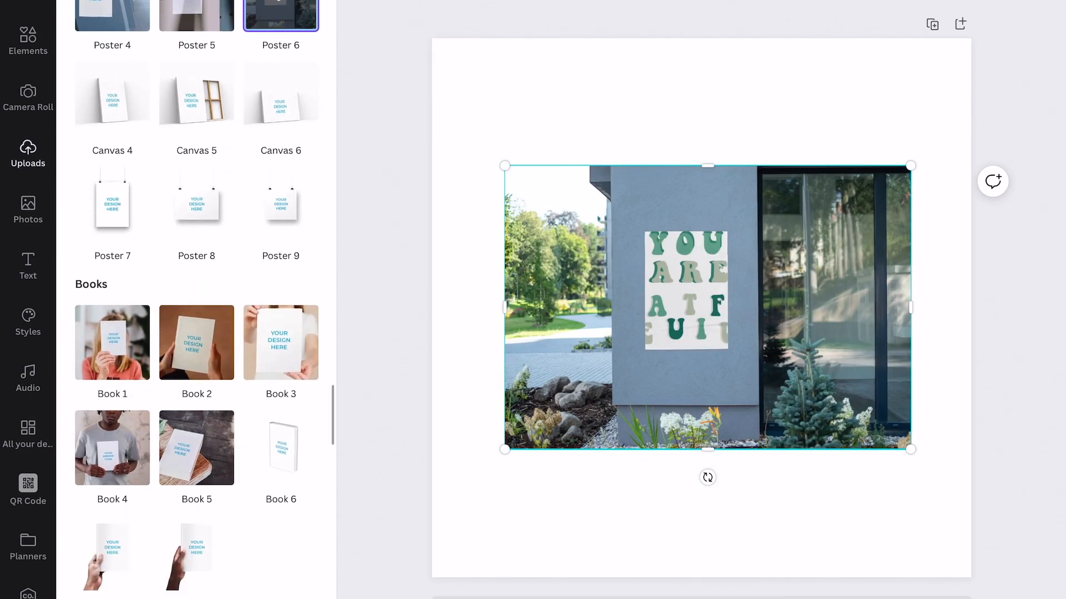
pyautogui.click(196, 343)
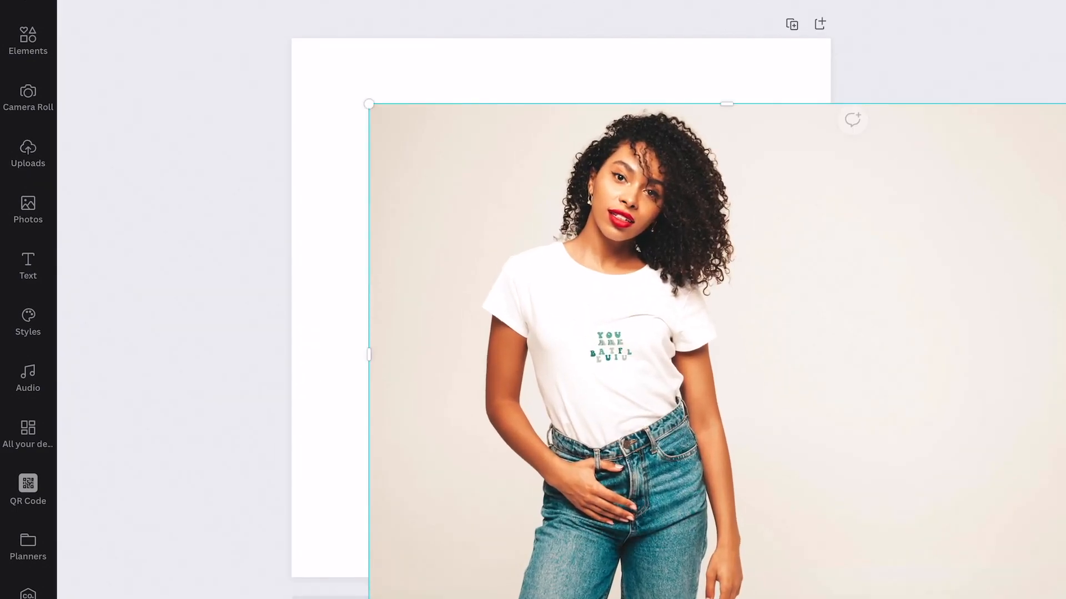